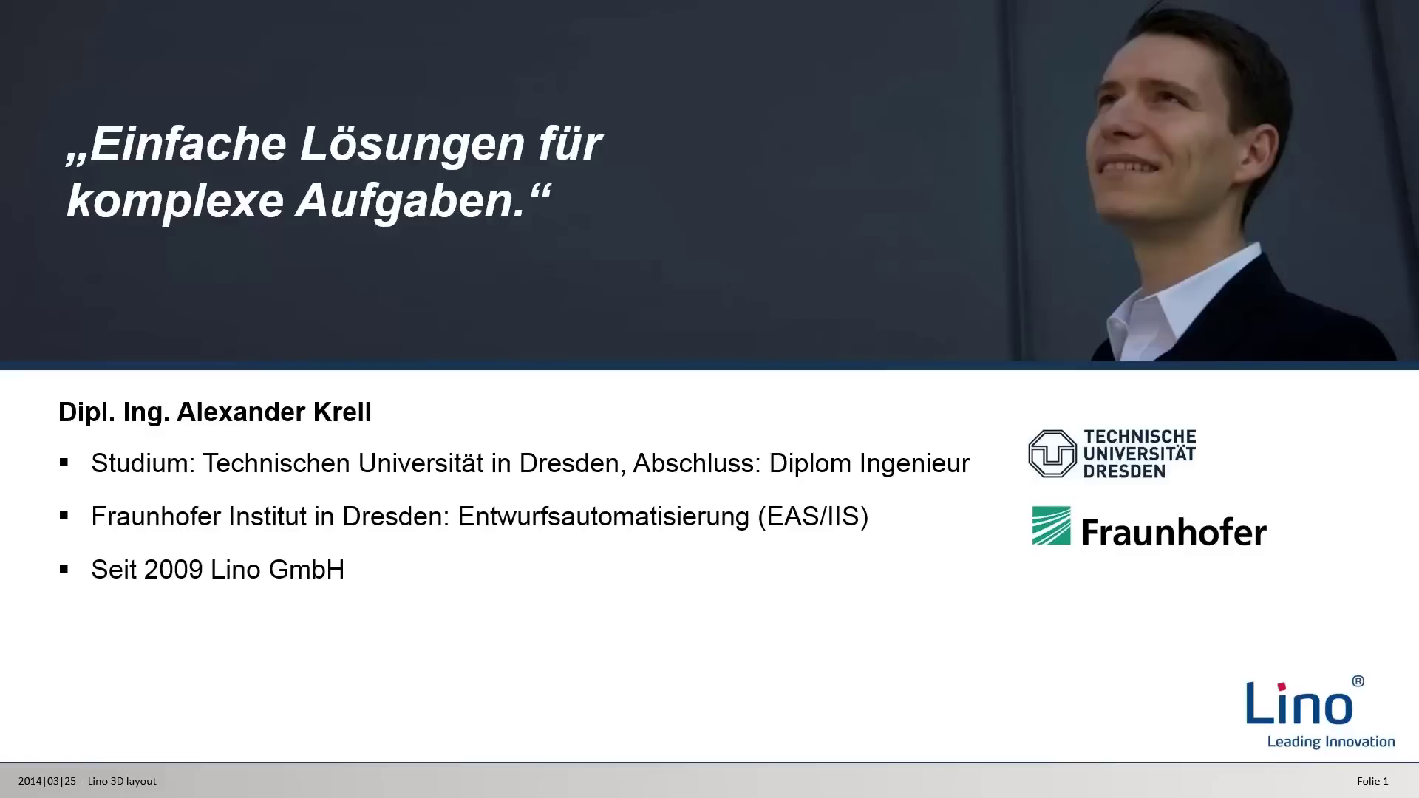
Step: Fade in the SOLIDWORKS, Tacton & TactonWorks, and 3D-Rendering bullets on the introduction slide
key(Right)
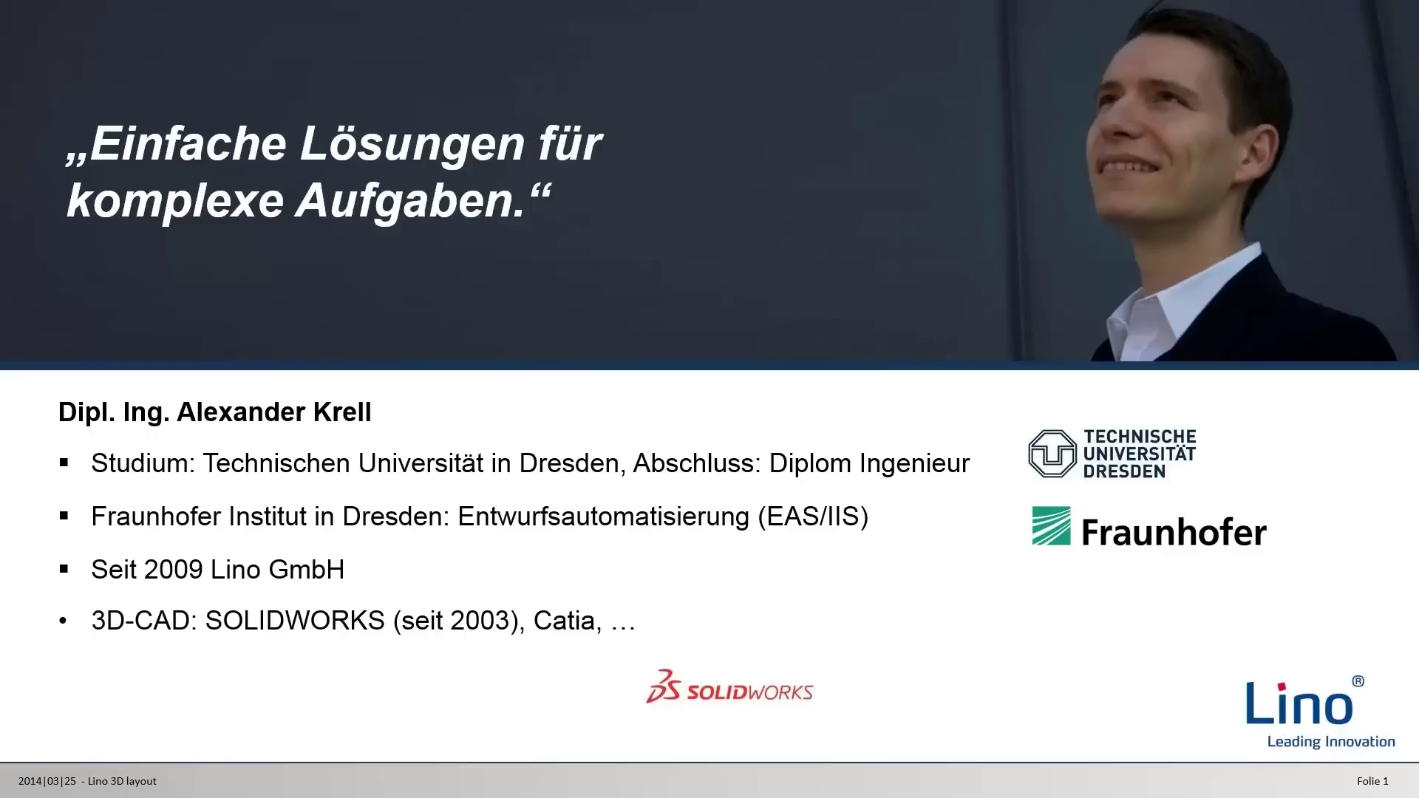
key(Right)
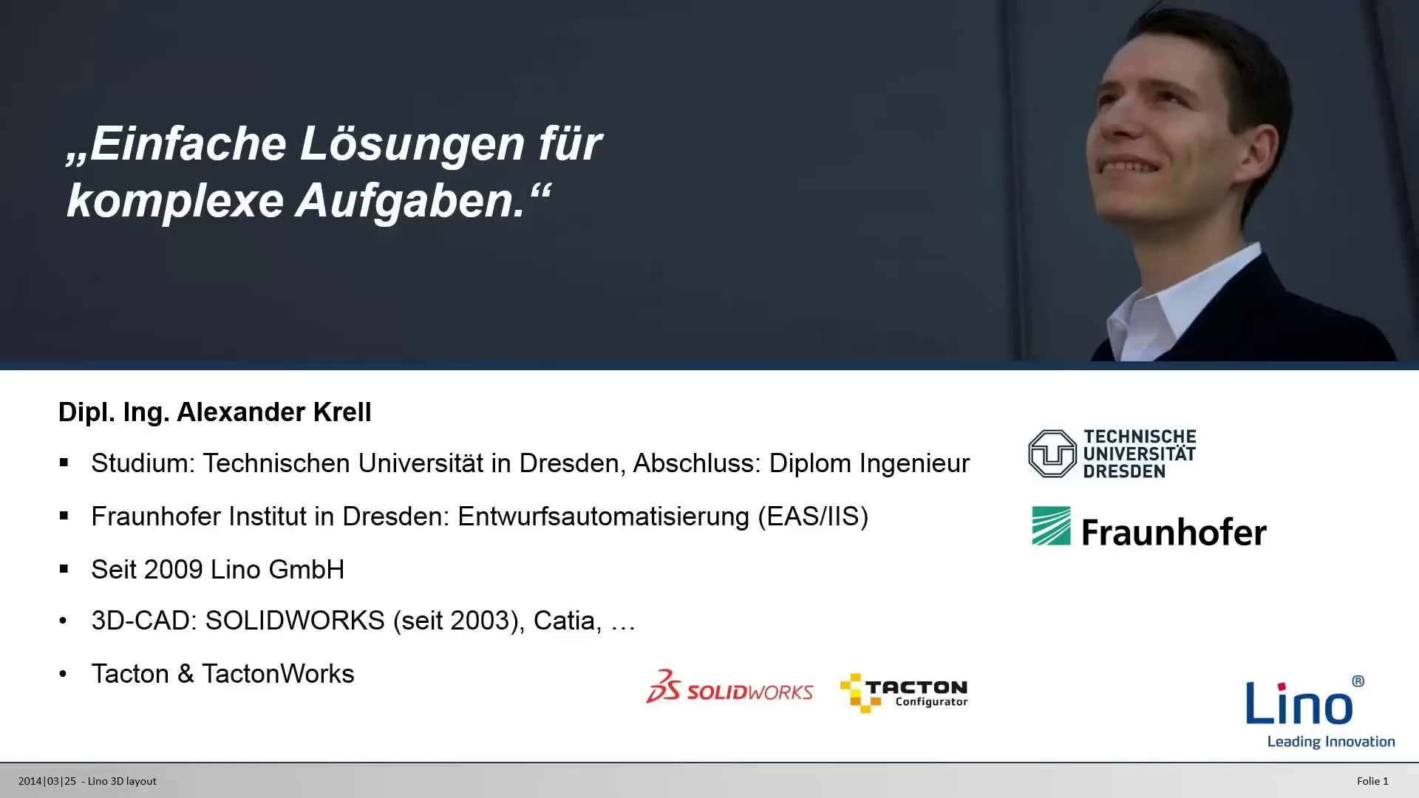
key(Right)
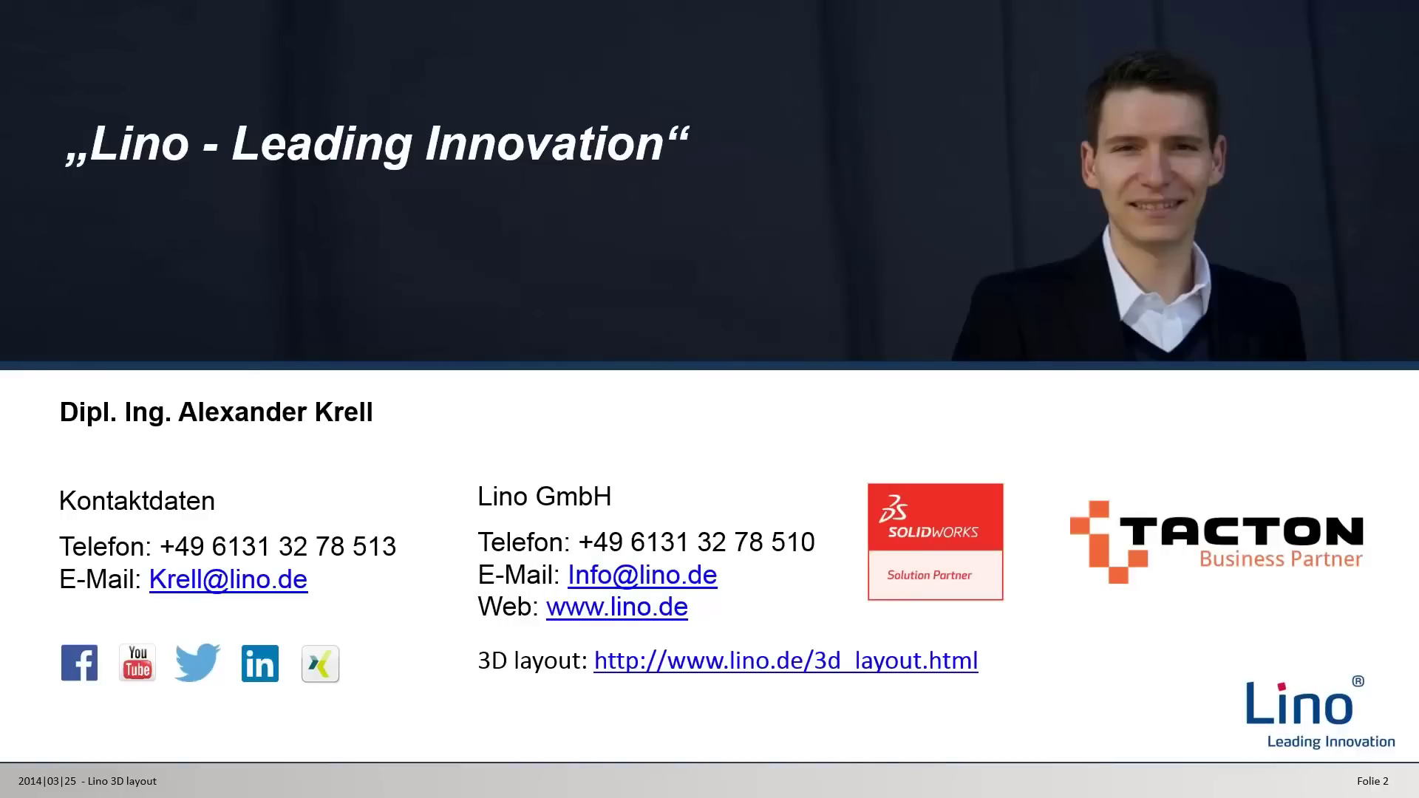
Step: Advance through the Agenda Teil I and Teil II slides, then switch to the SolidWorks Layout_Bsp assembly
key(Right)
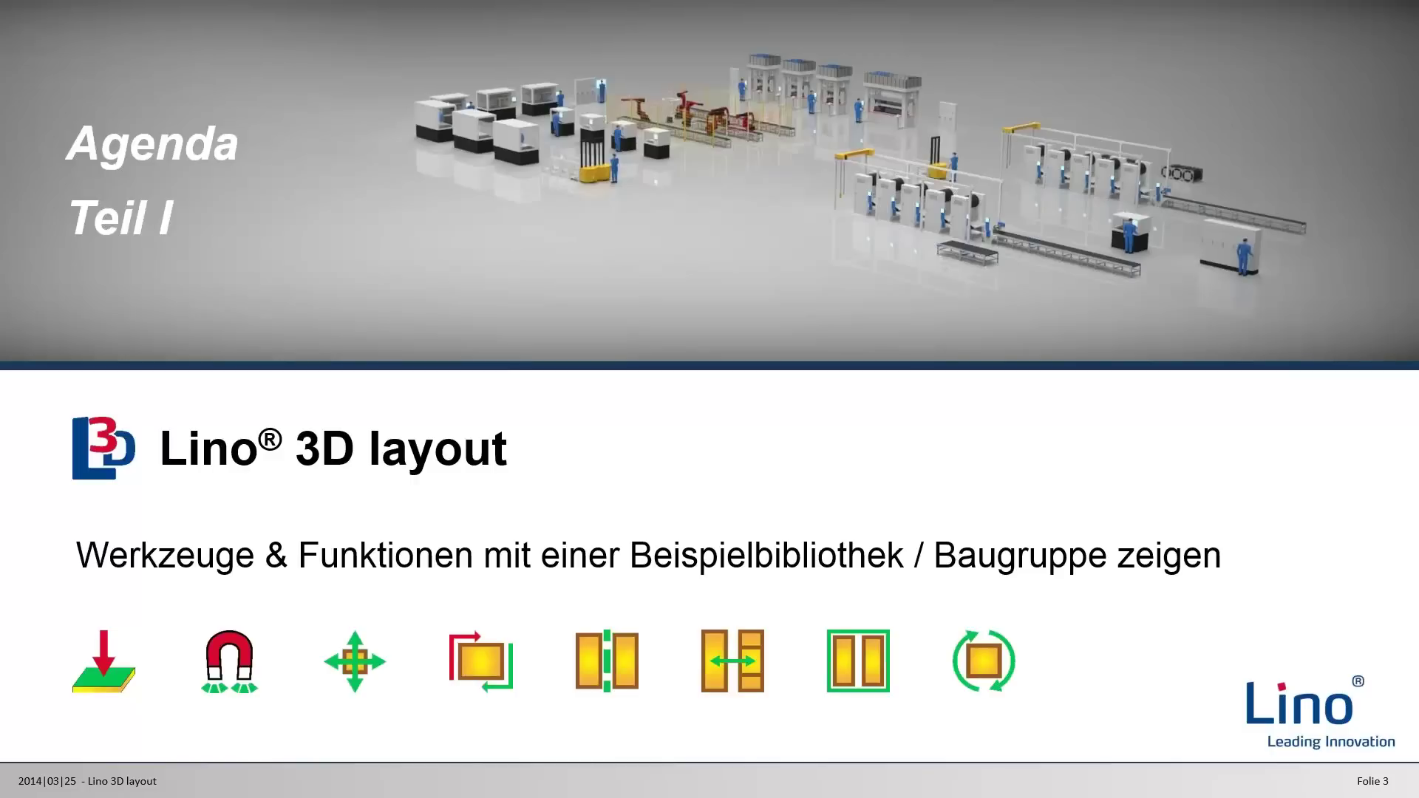
key(Right)
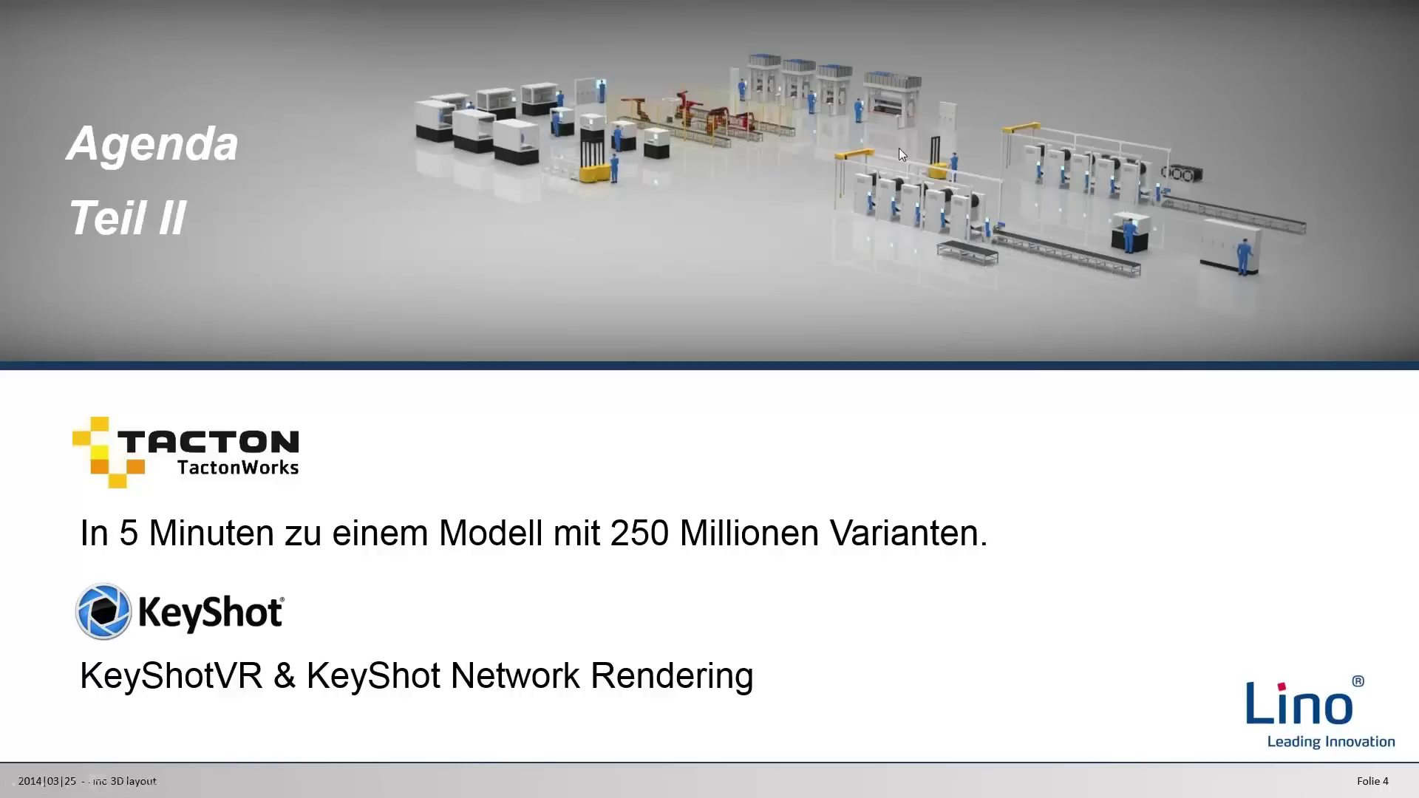
key(super+Tab)
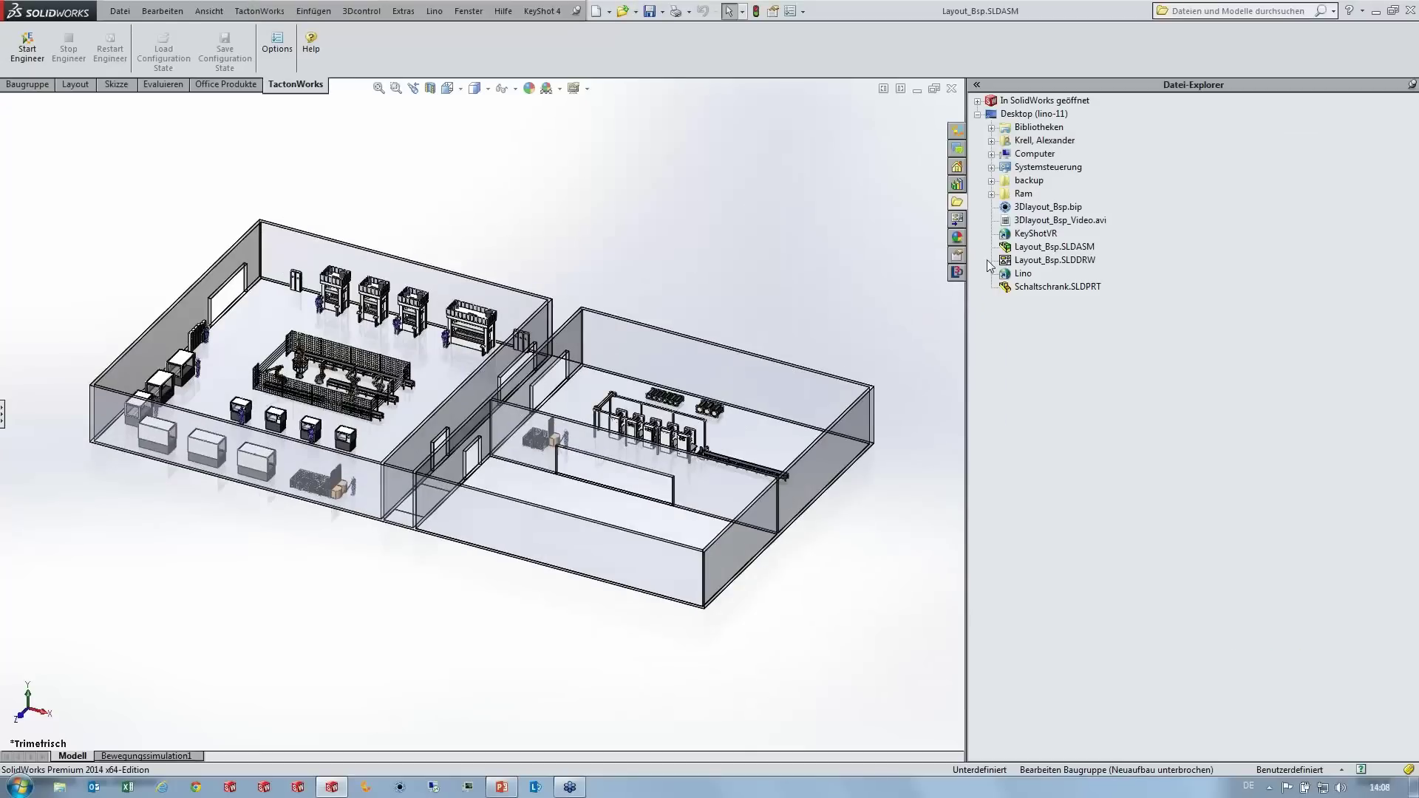
Step: Show the Lino 3D layout library beside the Layout_Bsp assembly and look through the Lino menu
click(956, 272)
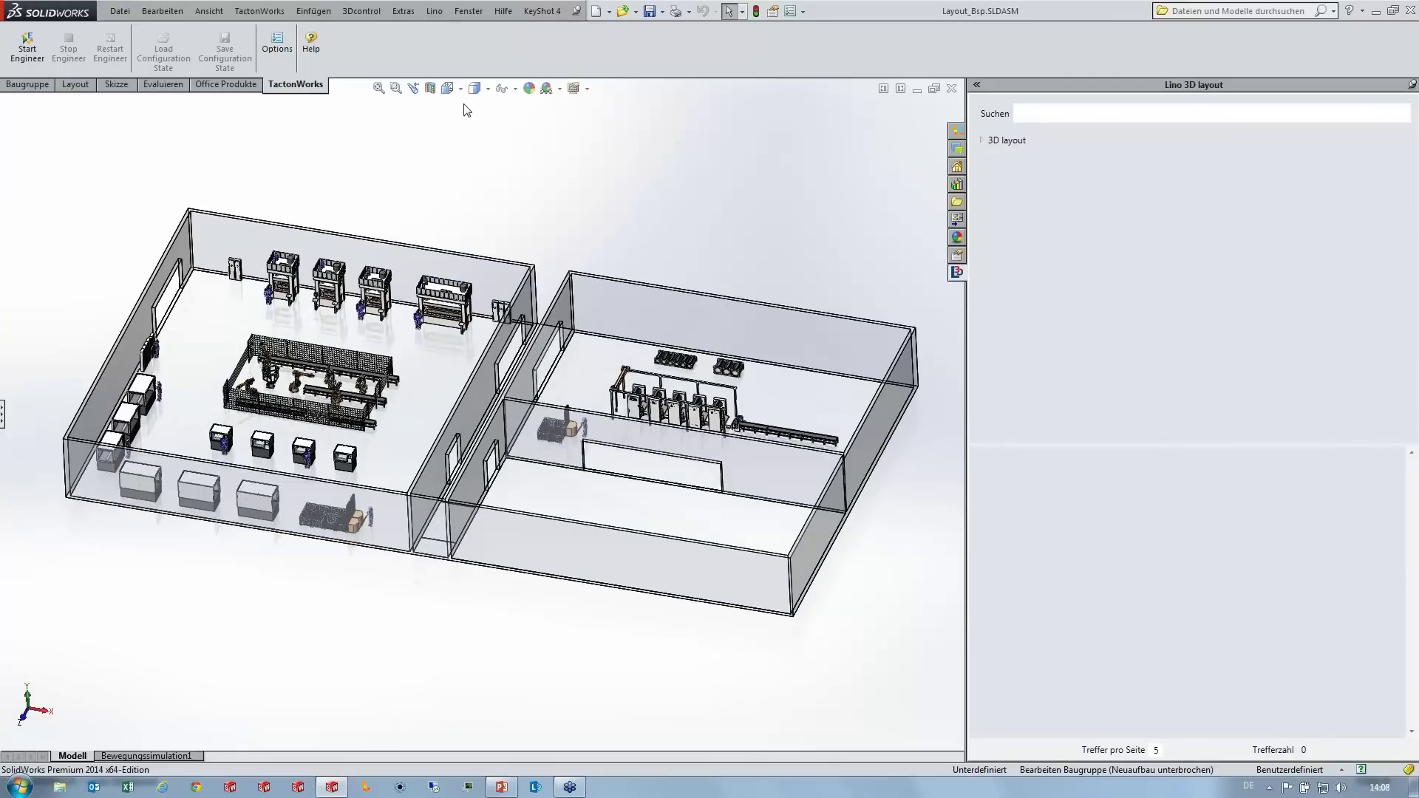
click(436, 10)
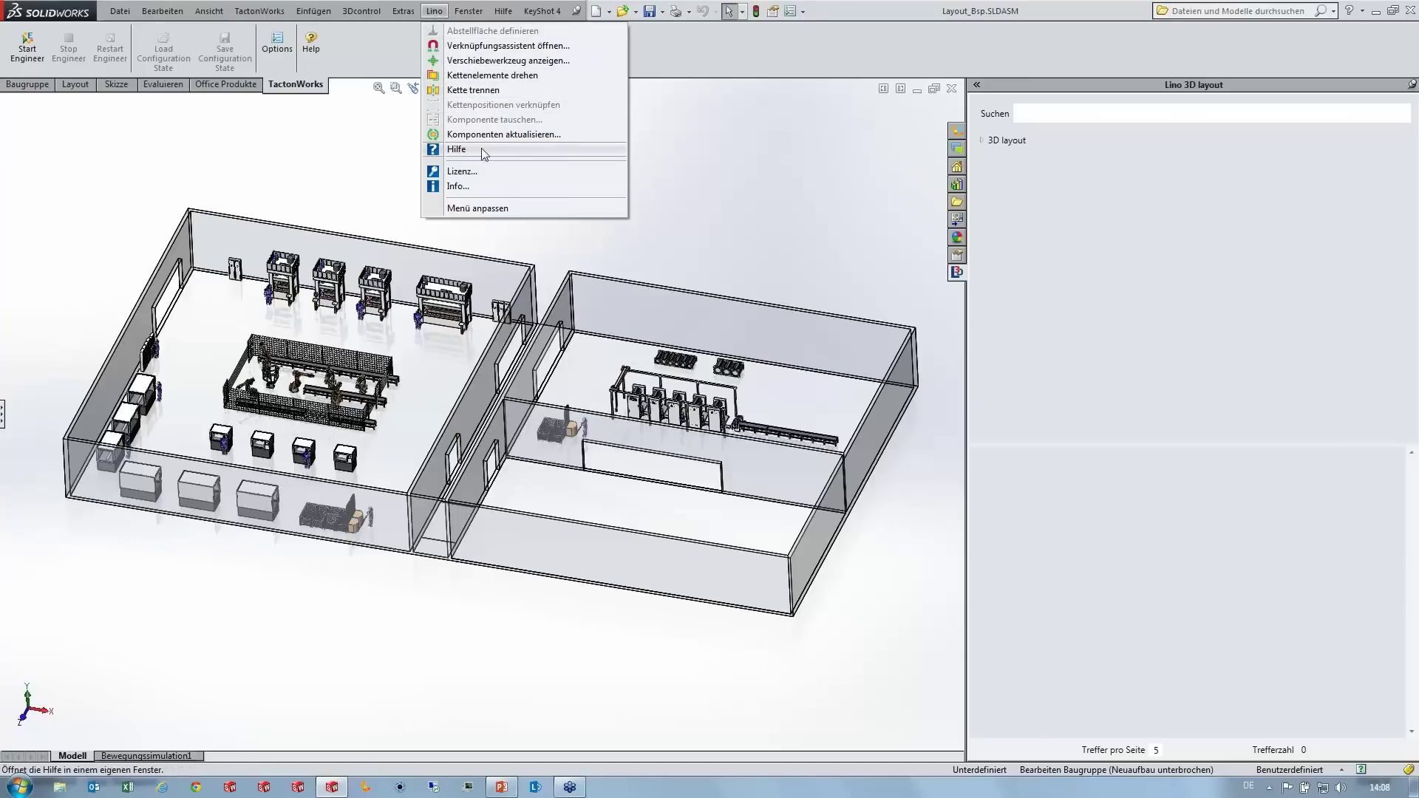
click(675, 164)
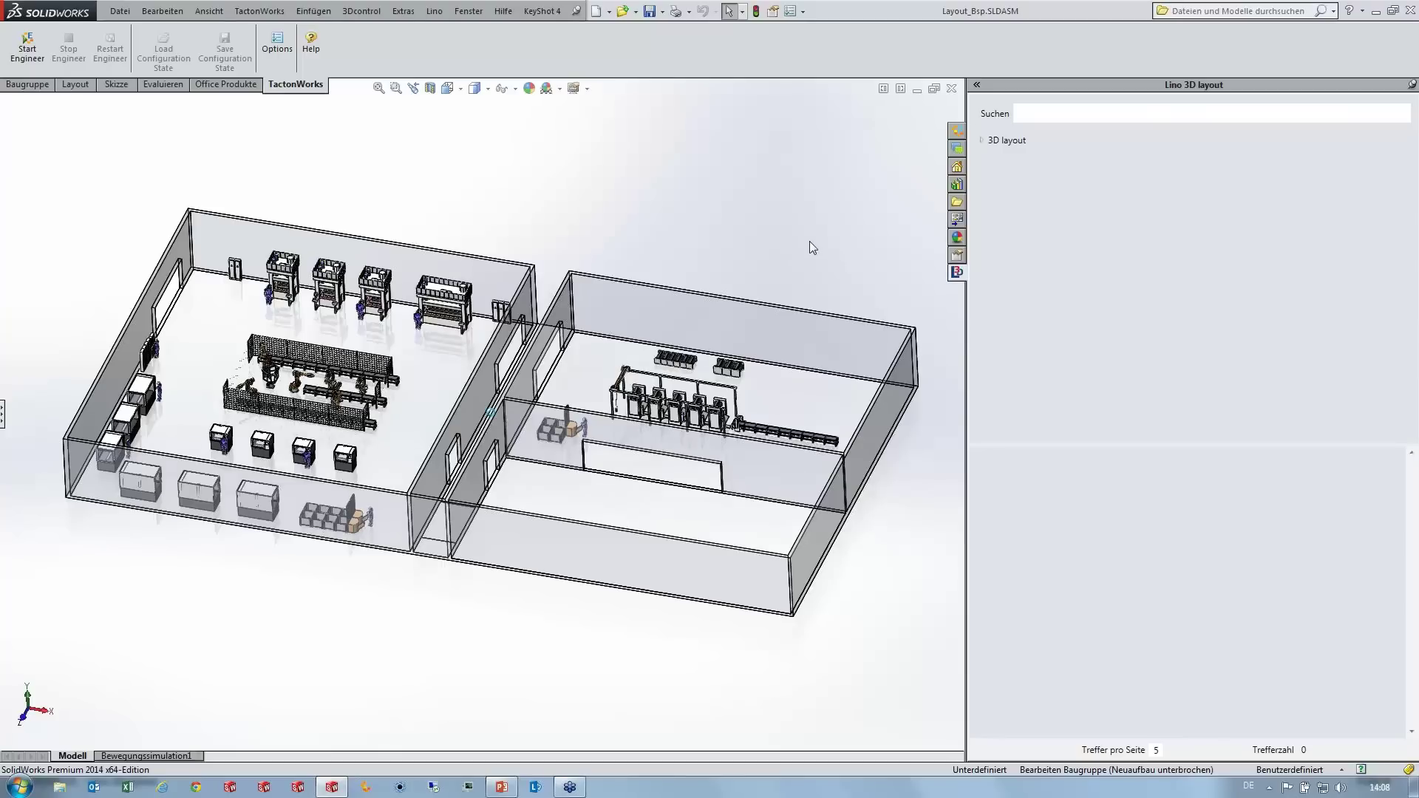
Step: Zoom and orbit around the factory halls, magnifying the robot cell for a closer look
scroll(810, 241, down, 1)
scroll(453, 365, down, 1)
middle_drag(451, 359, 425, 362)
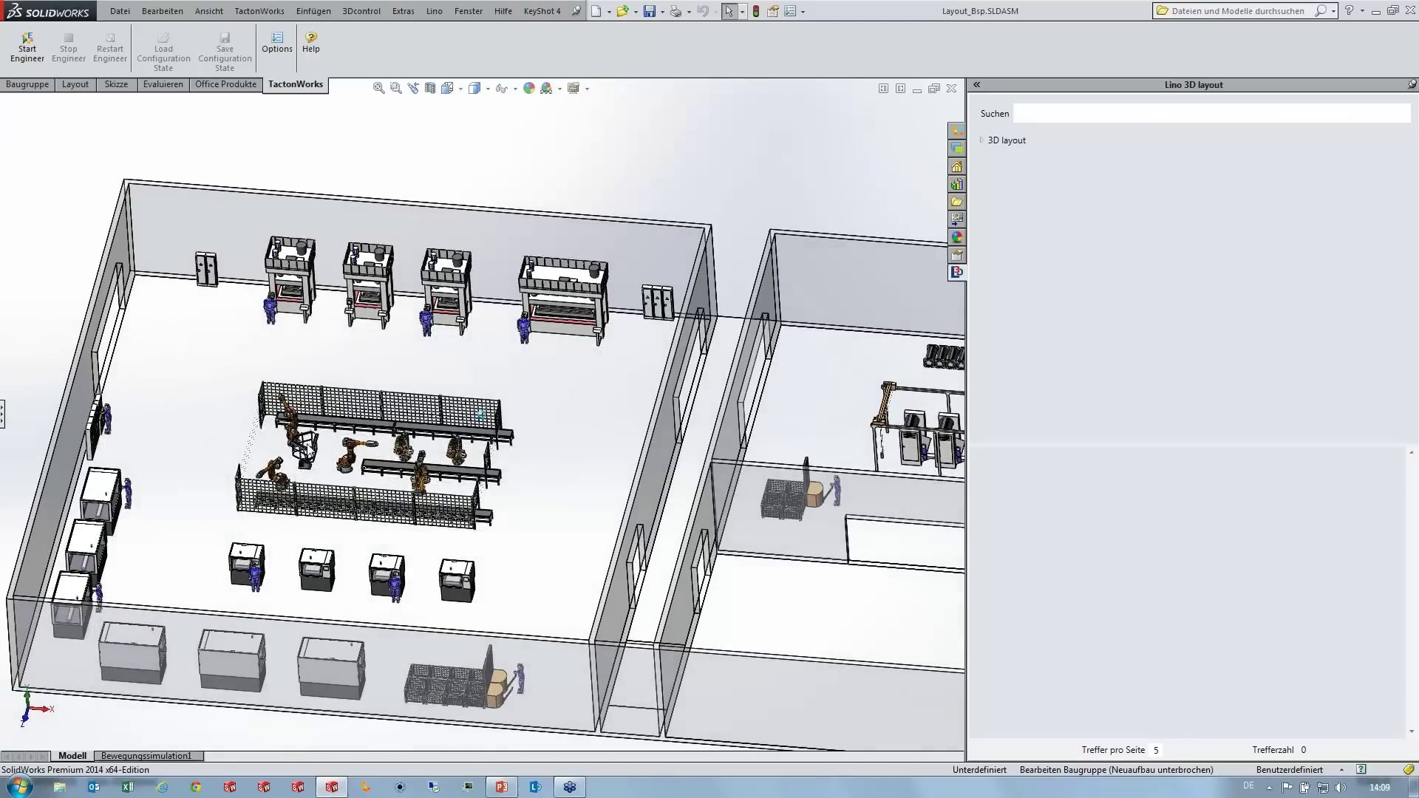
key(g)
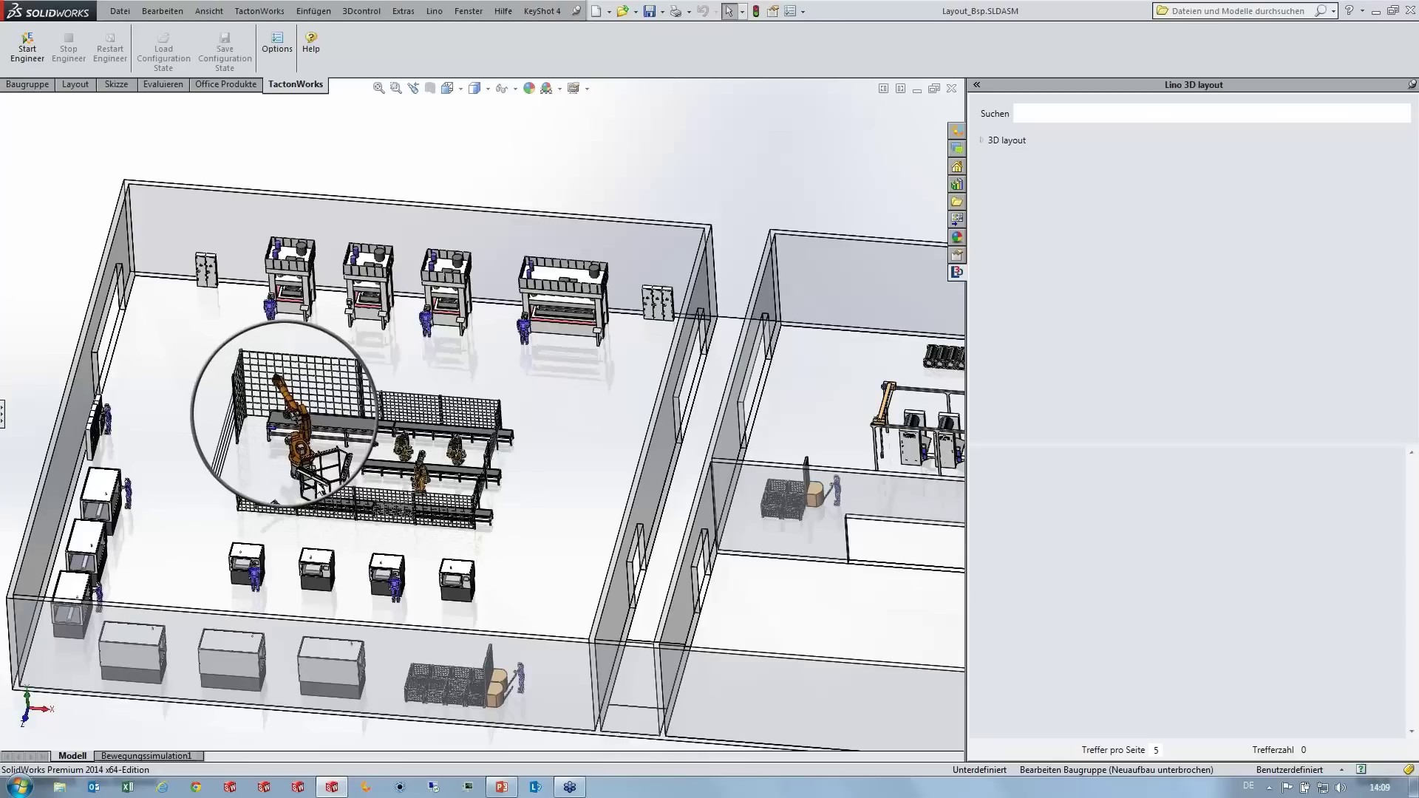
key(Escape)
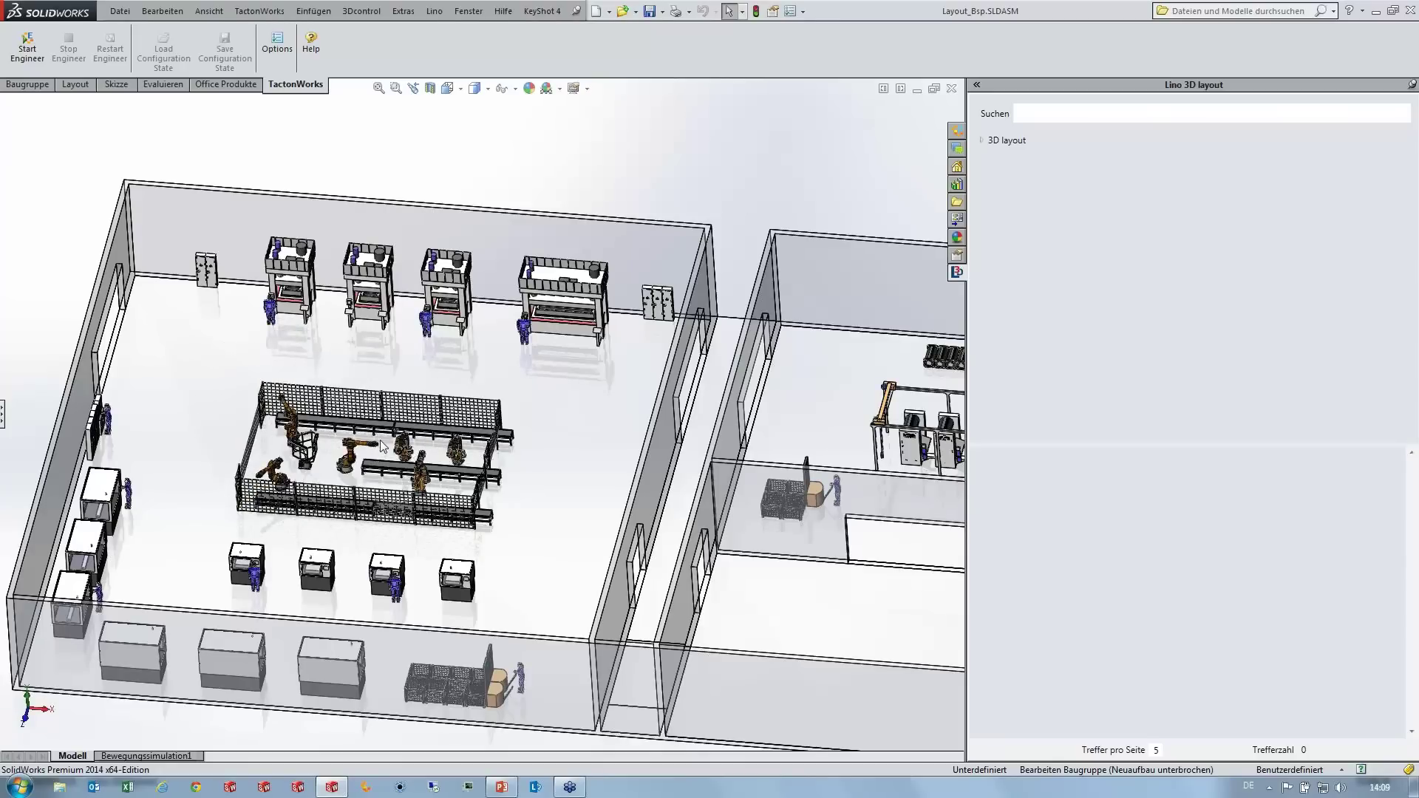
Step: Rotate toward the right hall and select the empty floor of its lower room
middle_drag(383, 443, 257, 397)
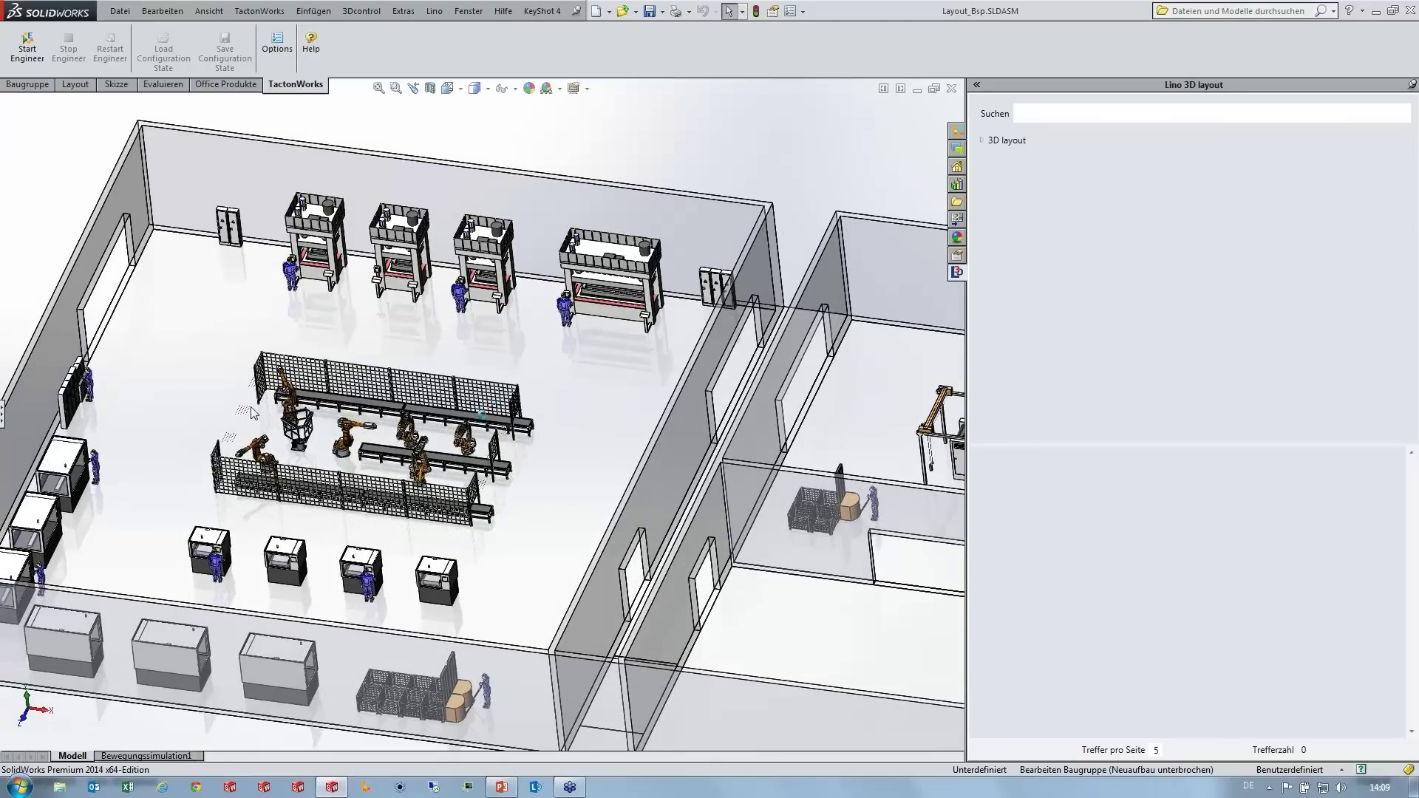
mouse_move(252, 411)
middle_down()
mouse_move(287, 584)
mouse_move(273, 592)
mouse_move(307, 537)
mouse_move(220, 533)
mouse_move(295, 544)
mouse_move(348, 502)
mouse_move(727, 373)
mouse_move(632, 401)
mouse_move(704, 407)
middle_up()
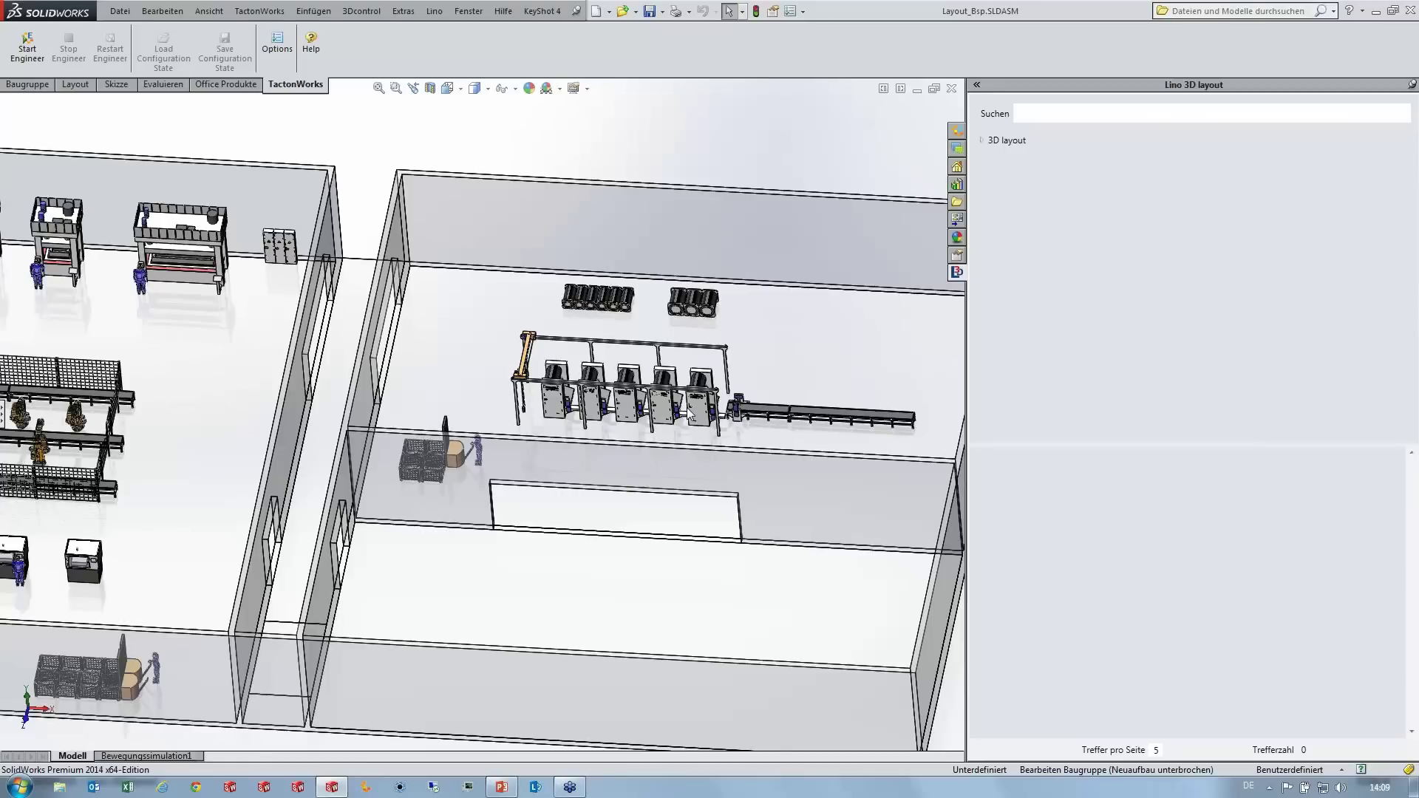
middle_drag(690, 412, 635, 474)
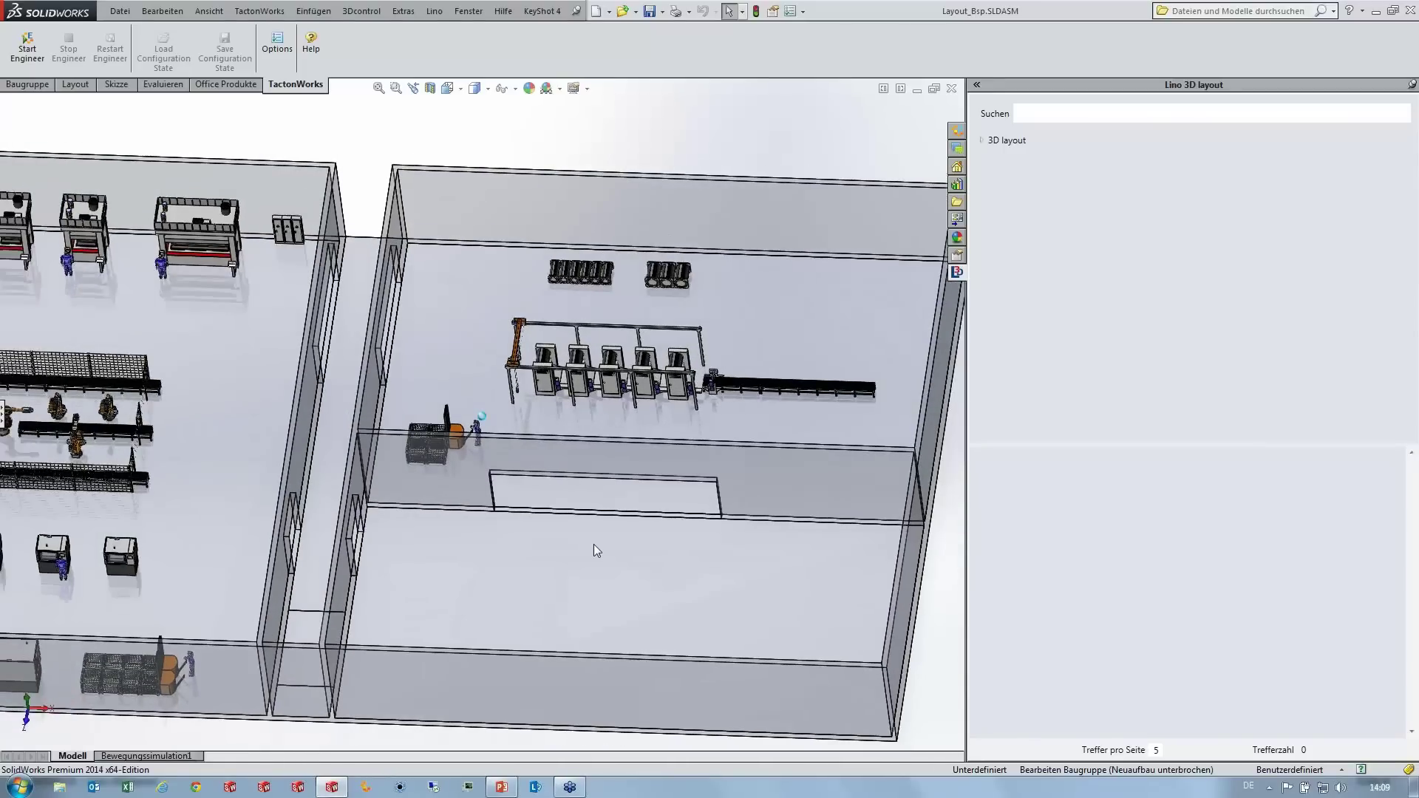
middle_drag(593, 544, 751, 627)
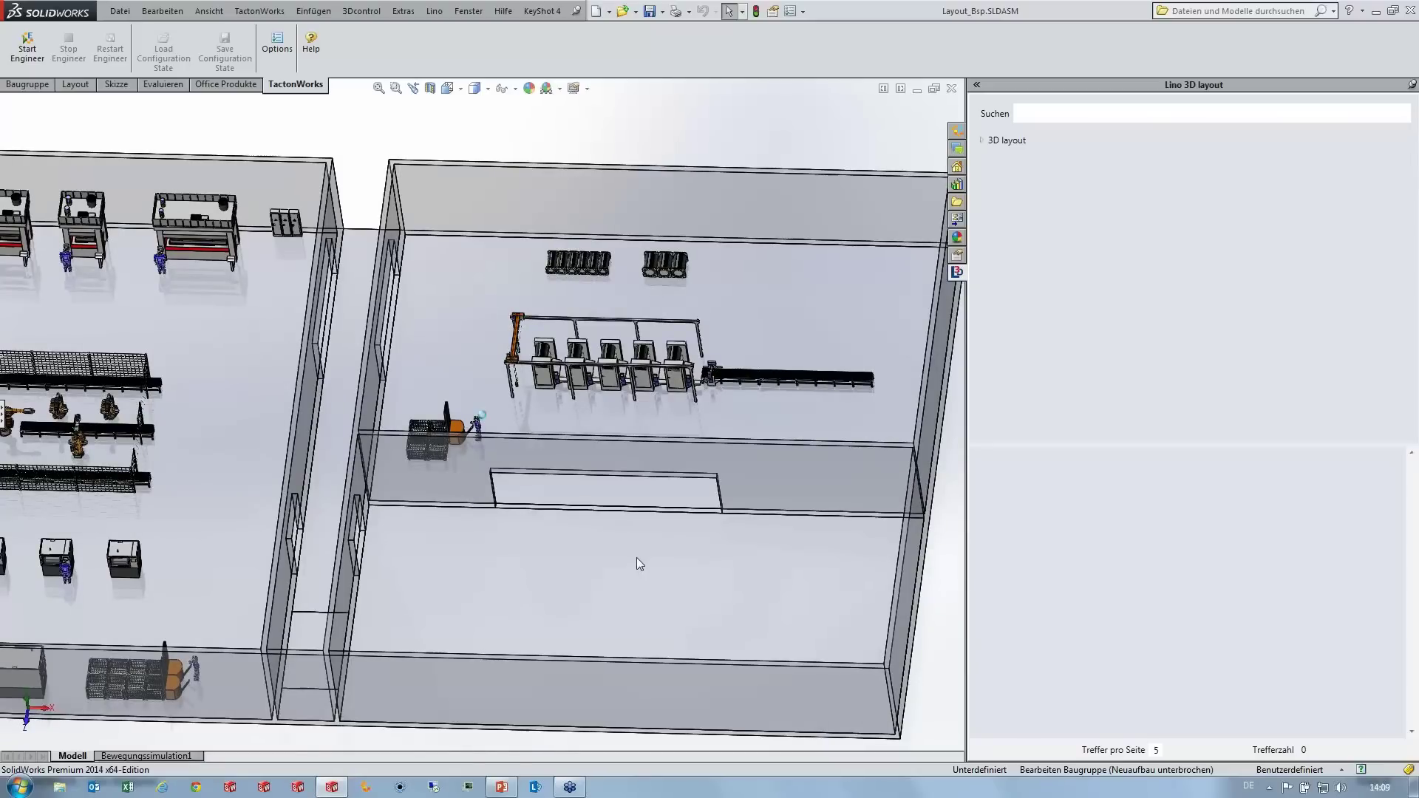
middle_drag(637, 554, 578, 563)
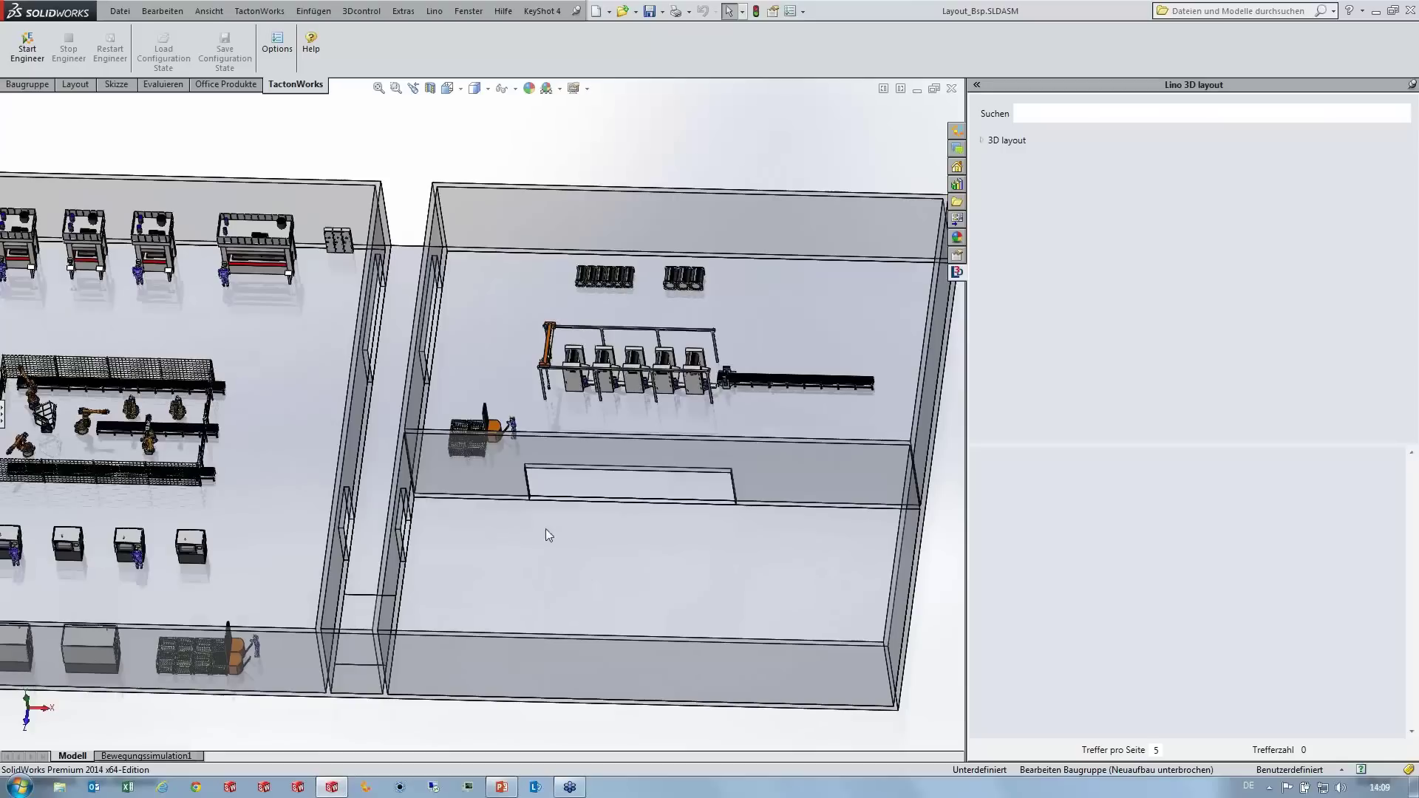
click(521, 549)
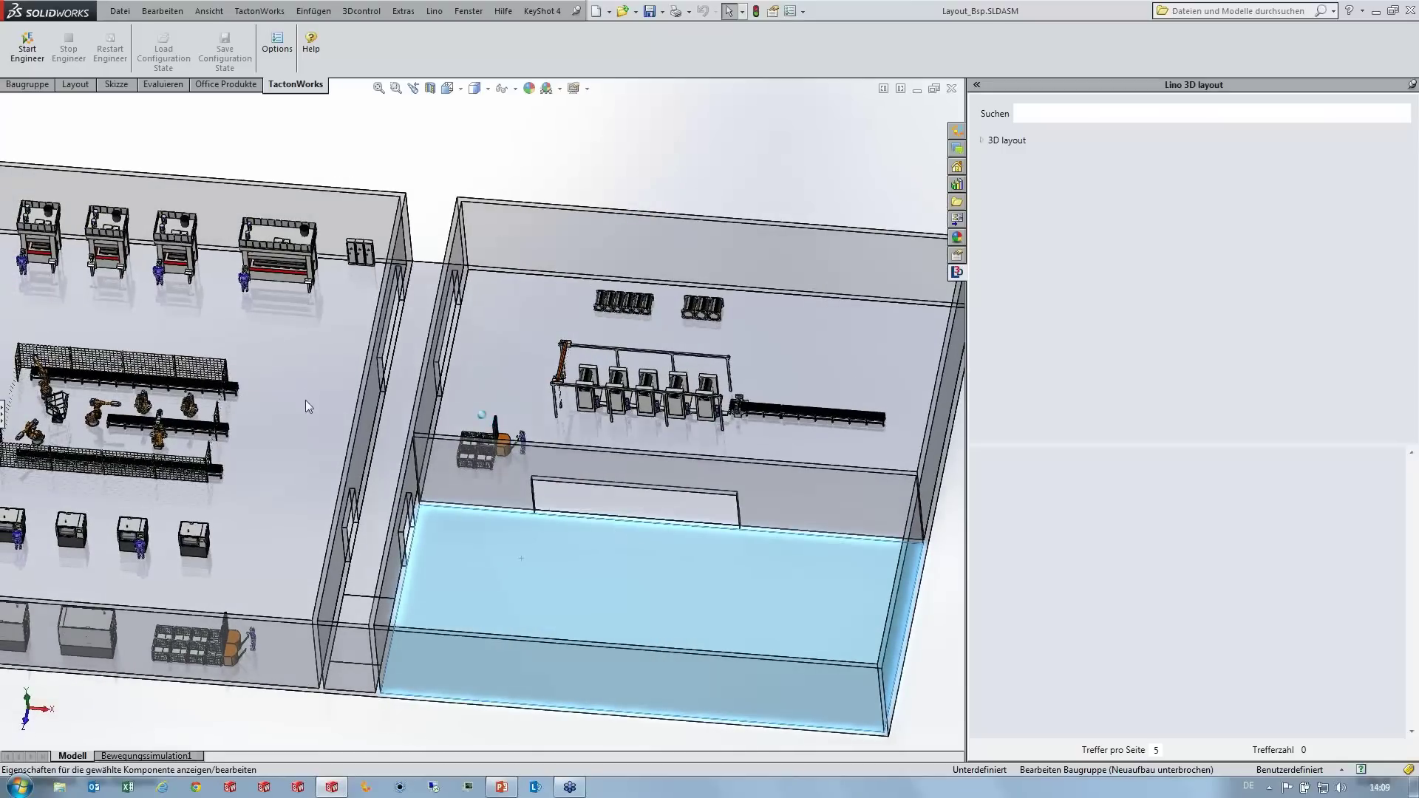
click(305, 401)
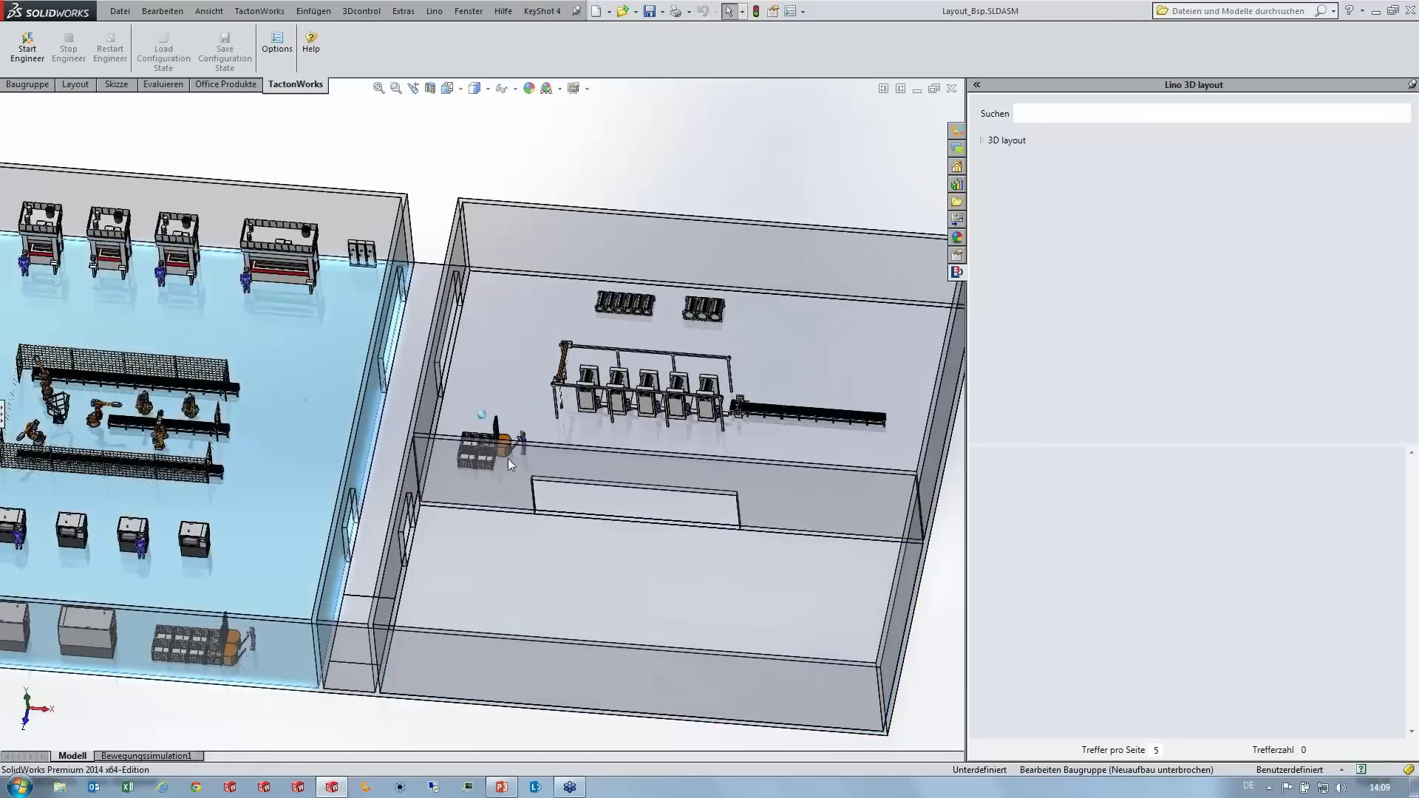
Step: Open the Fundament part and inspect its existing ground references, including 3Dlayout_Ground-<2>
click(578, 522)
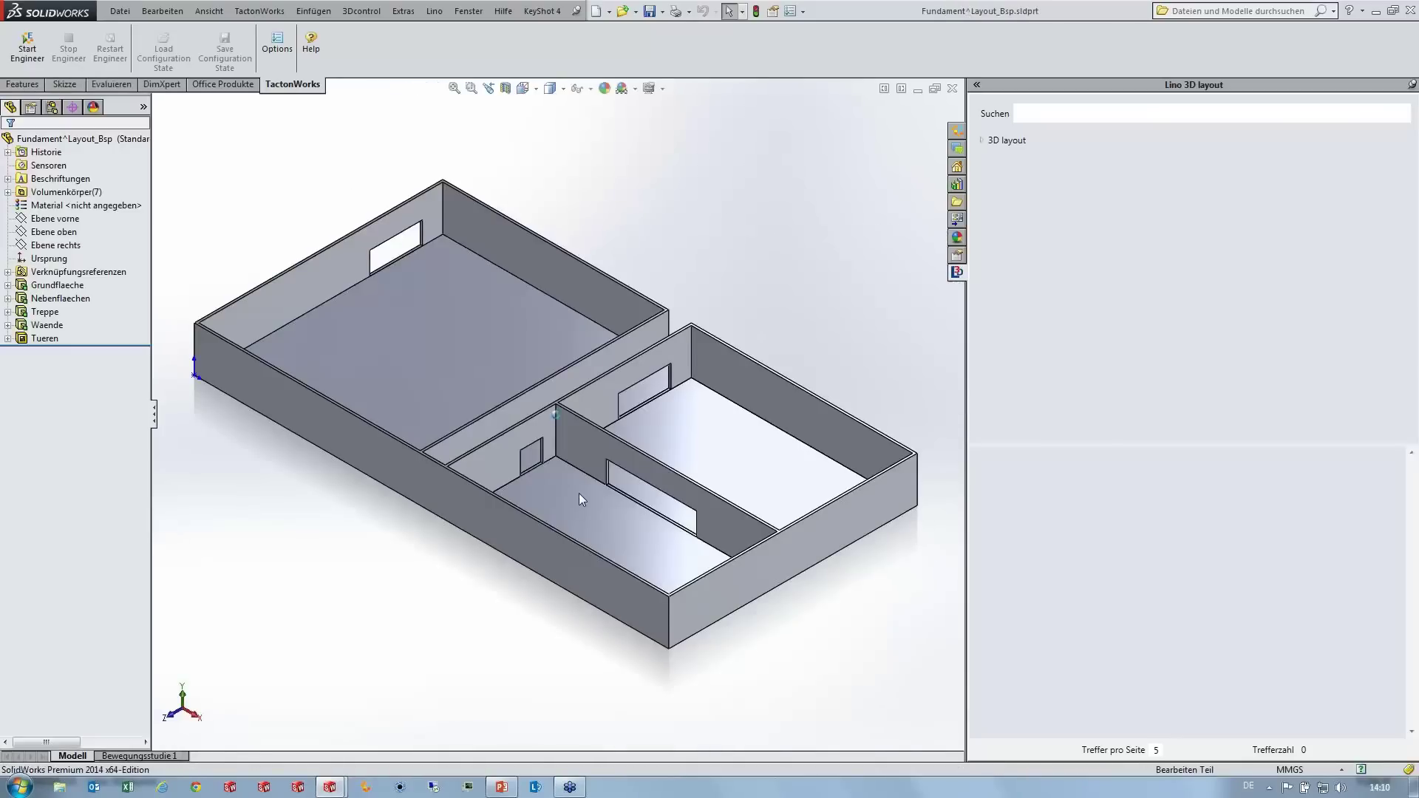
middle_drag(581, 500, 606, 489)
click(8, 271)
click(87, 285)
click(81, 298)
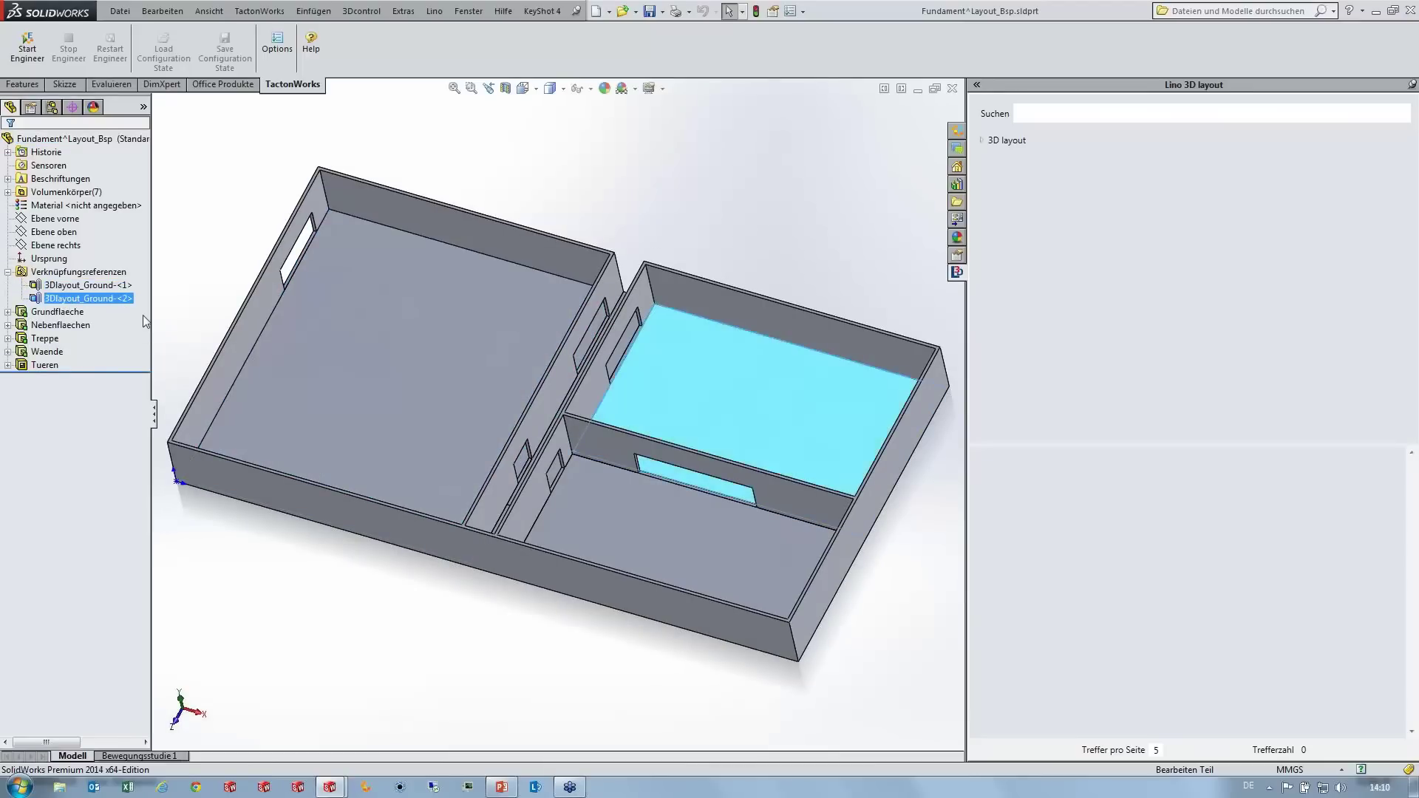
scroll(443, 377, down, 3)
mouse_move(487, 394)
middle_down()
mouse_move(533, 459)
mouse_move(567, 473)
mouse_move(513, 513)
mouse_move(595, 459)
mouse_move(620, 464)
middle_up()
Step: Define the lower room floor as placement surface 3Dlayout_Ground-<3> and save the foundation part
click(568, 474)
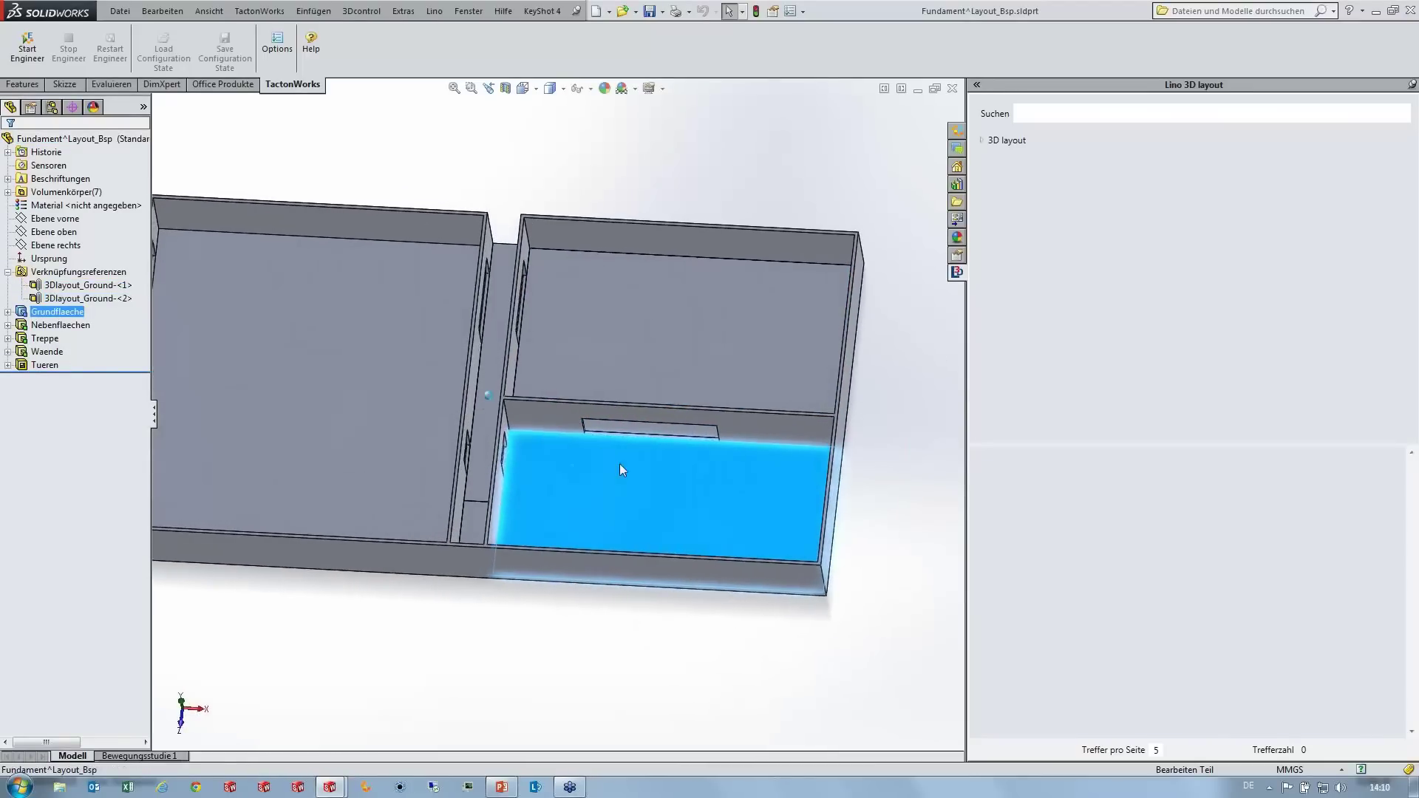
click(434, 10)
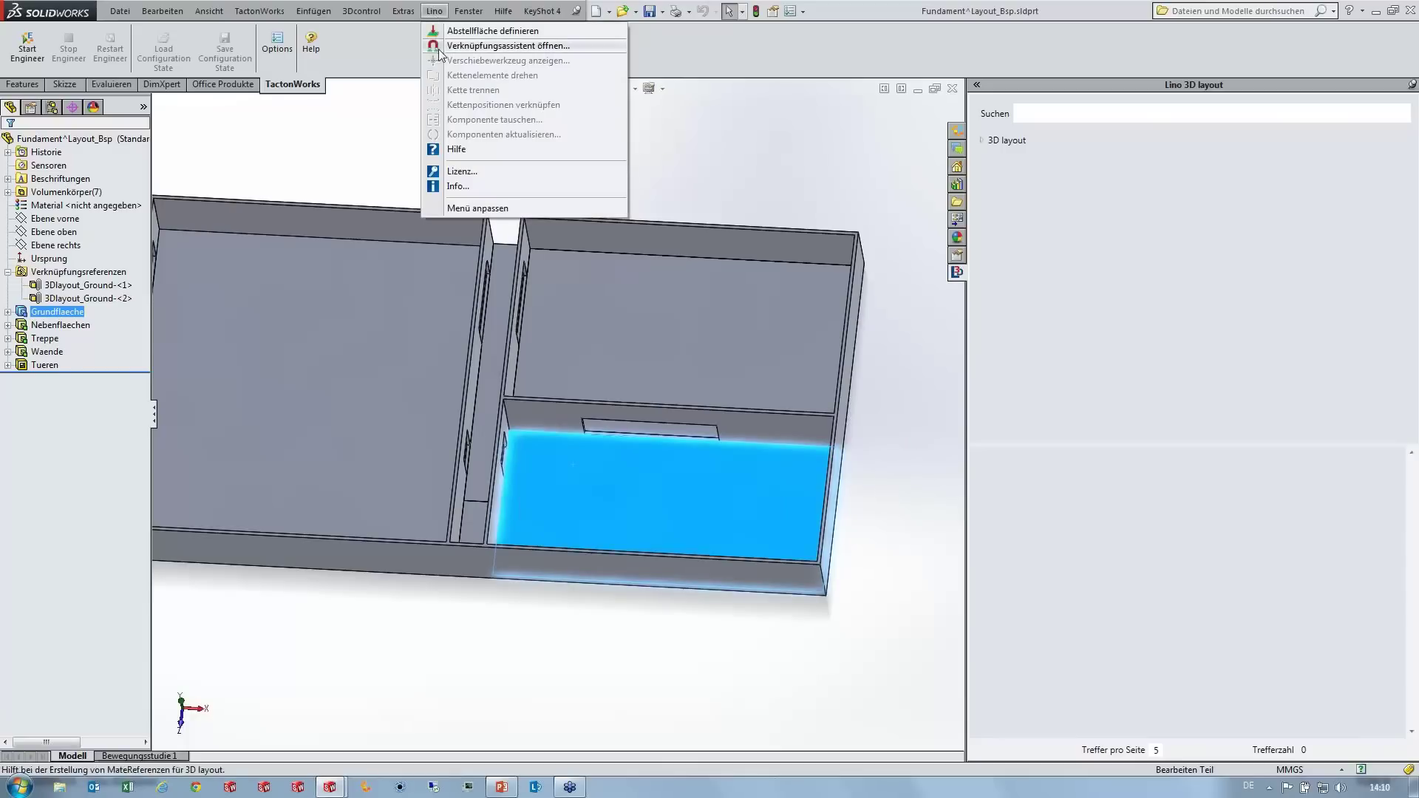
click(476, 31)
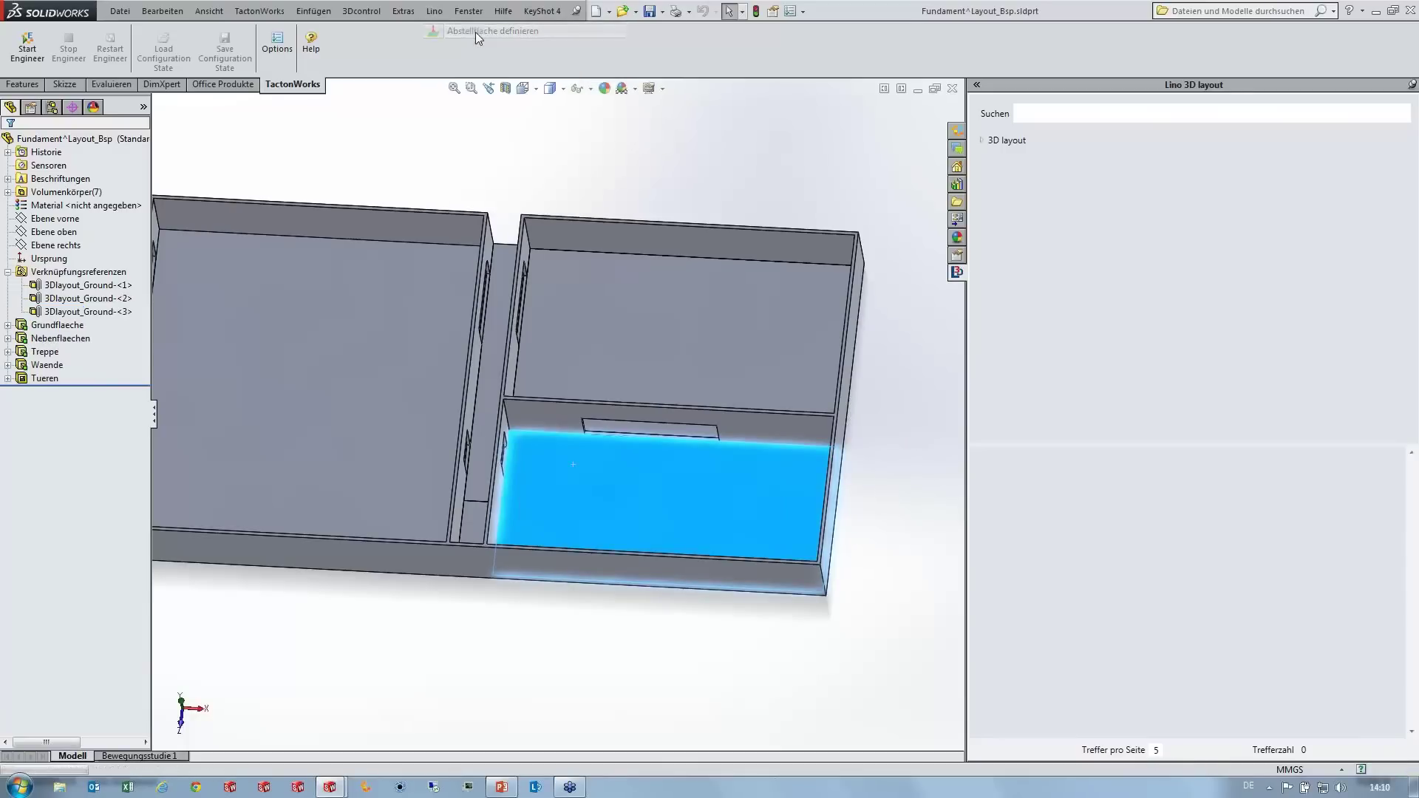
click(83, 311)
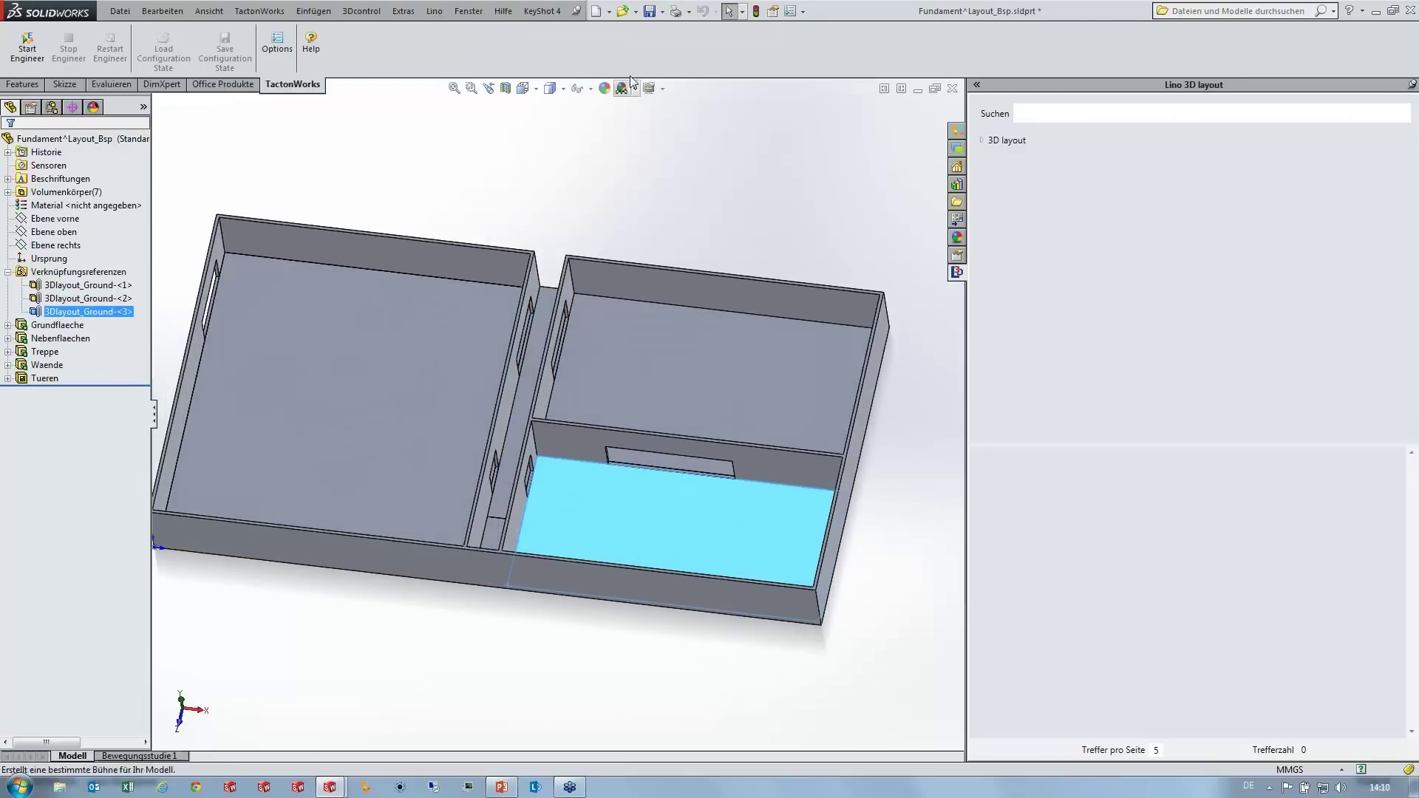
click(649, 10)
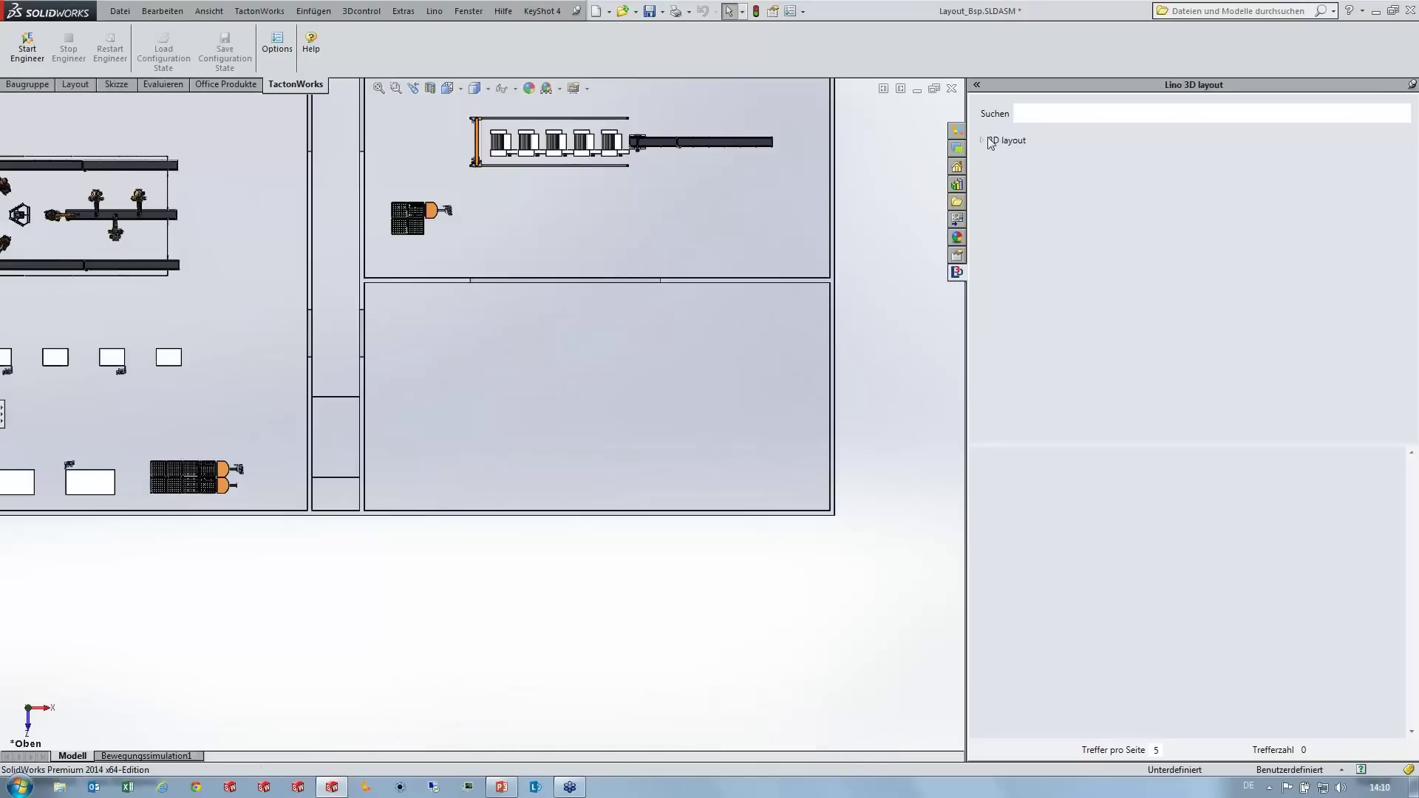
Step: List the Maschinen category in the 3D layout library and place a machine in the empty lower room
click(982, 141)
click(1009, 164)
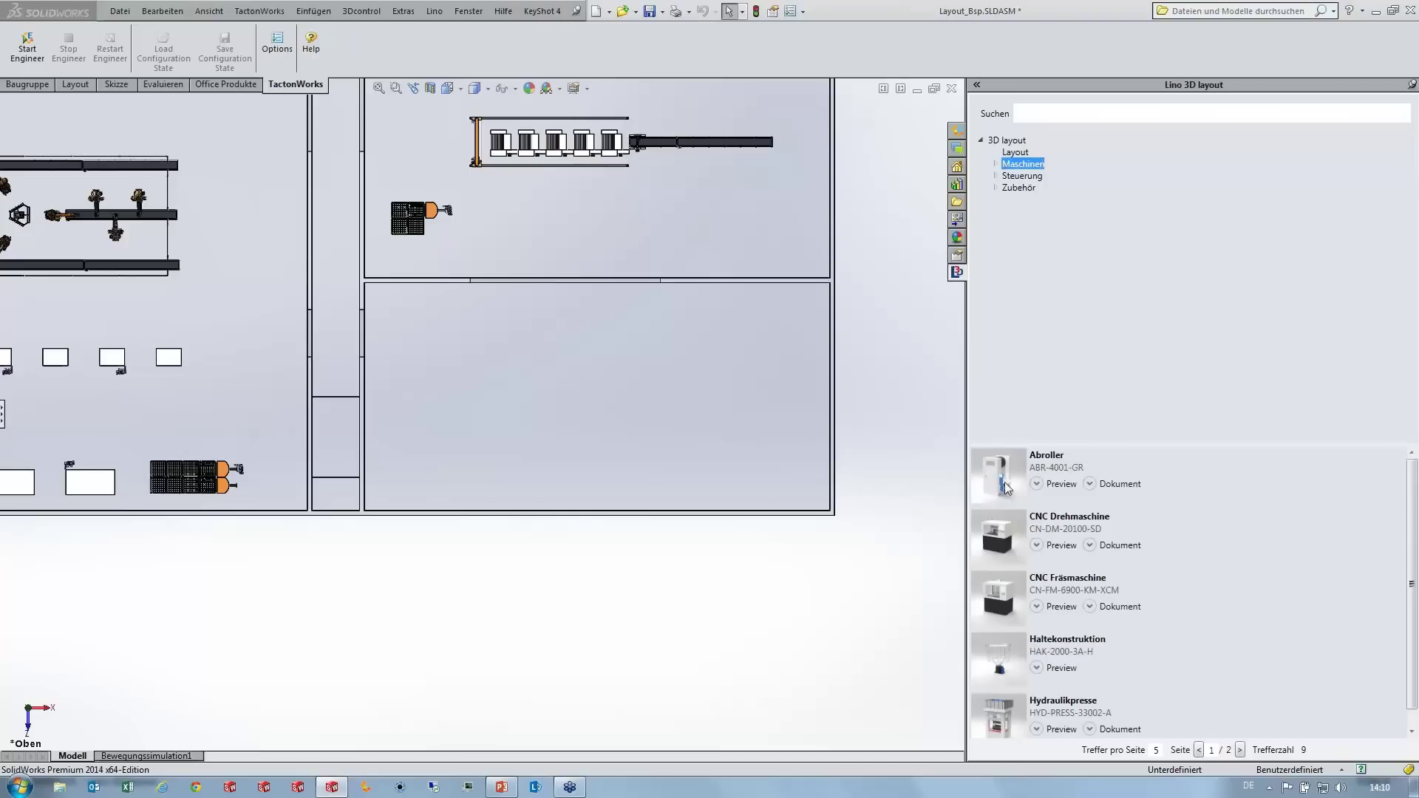
mouse_move(573, 357)
mouse_down()
mouse_move(529, 374)
mouse_move(516, 360)
mouse_up()
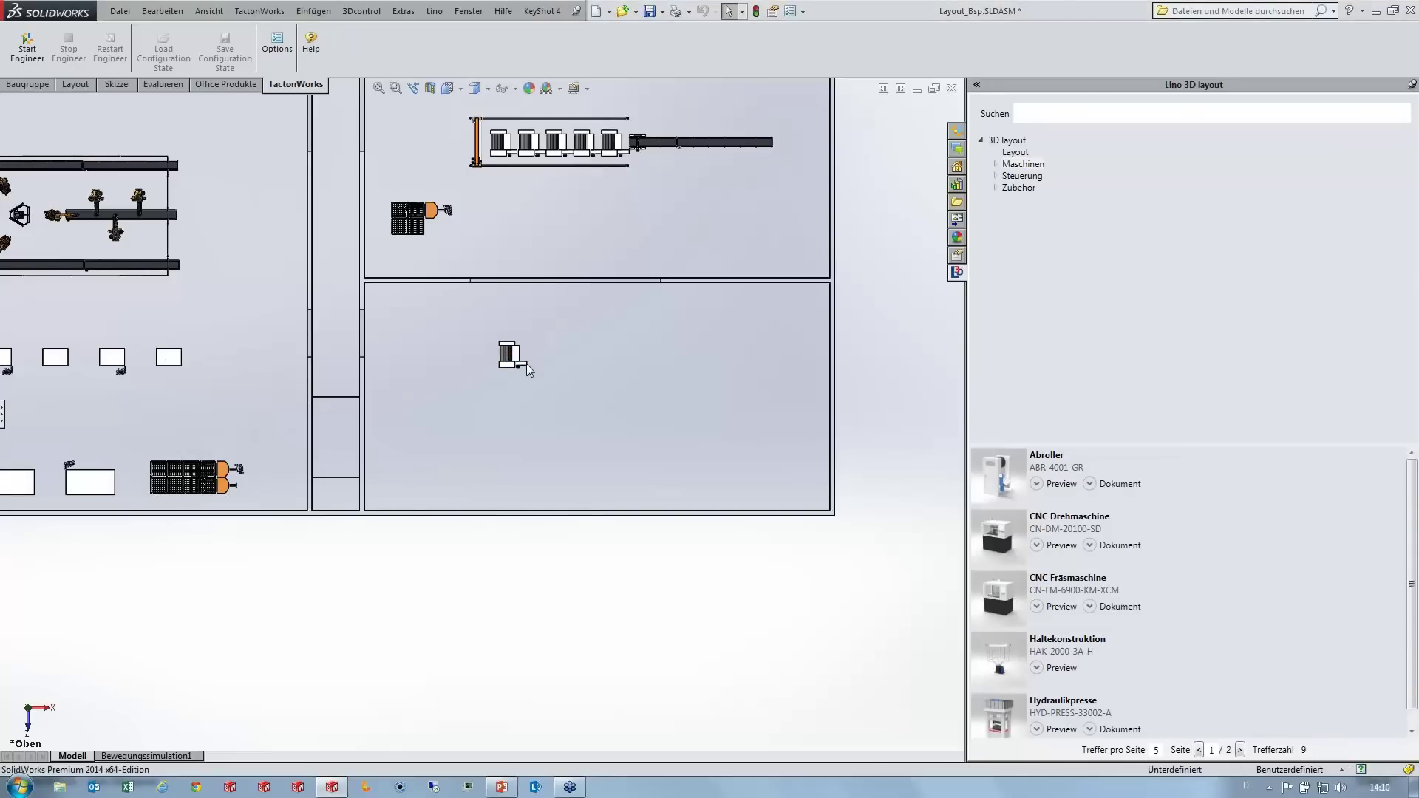
click(527, 363)
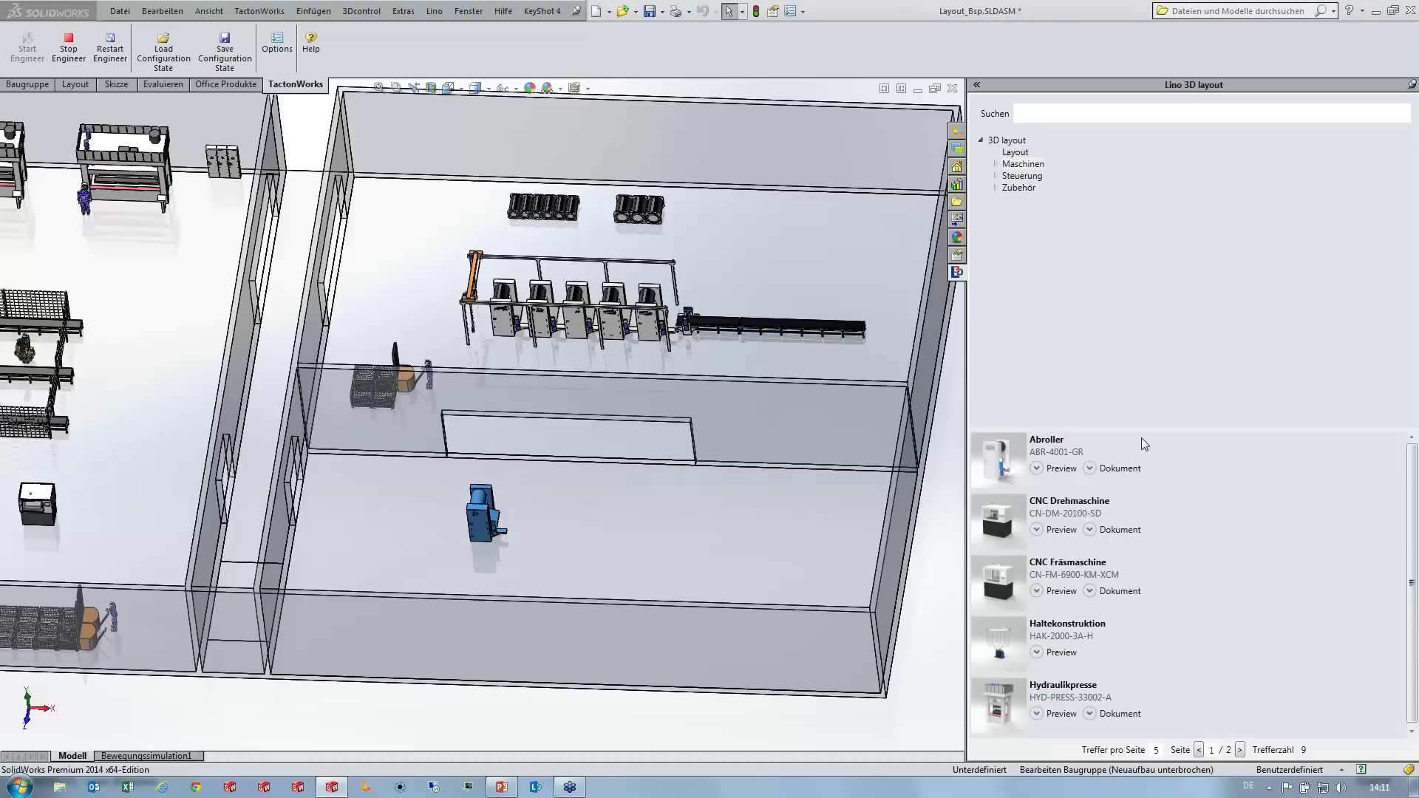
Step: Expand the Maschinen, Steuerung, Transport and Werkzeugmaschinen subcategories and list Transport and Werkzeugmaschinen items
click(996, 164)
click(995, 235)
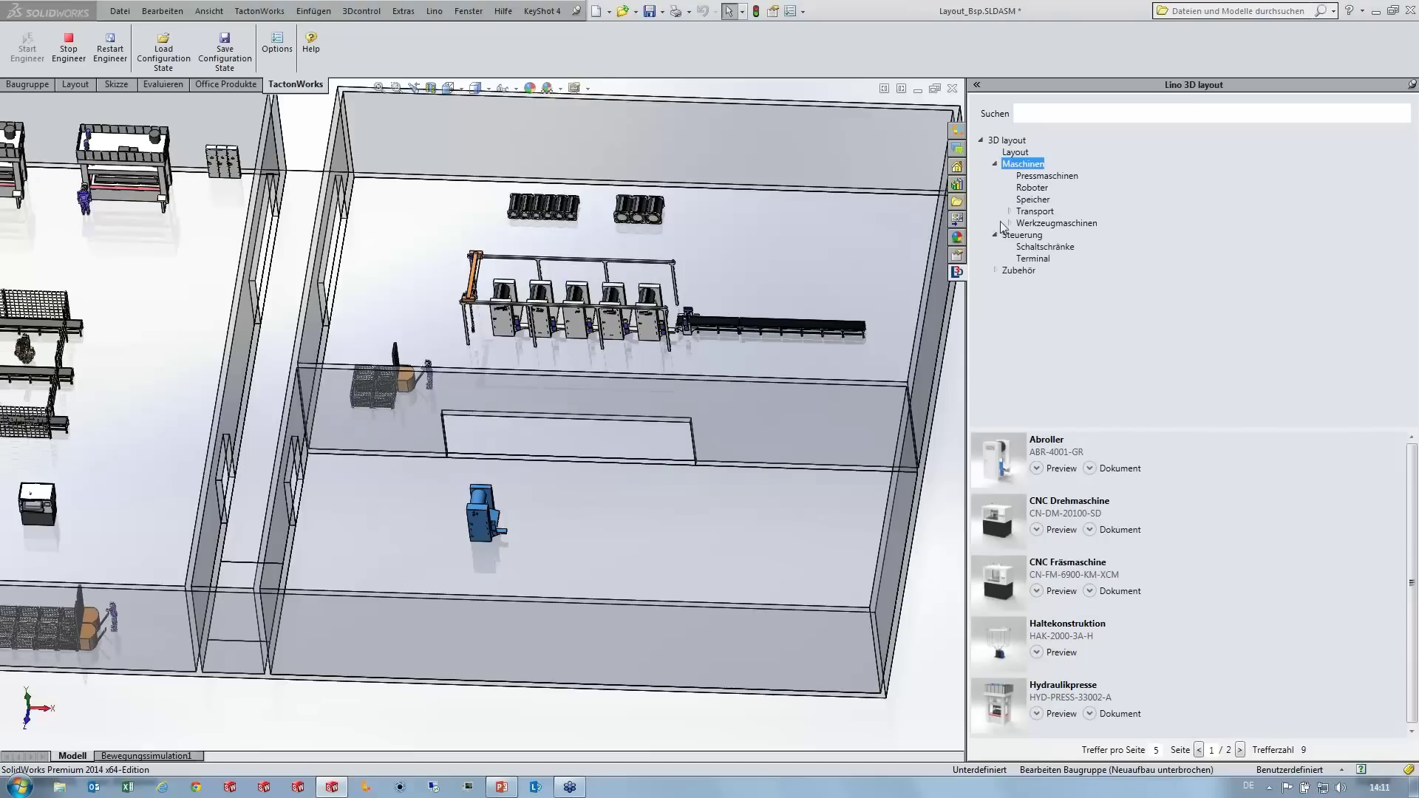
click(1010, 212)
click(1010, 259)
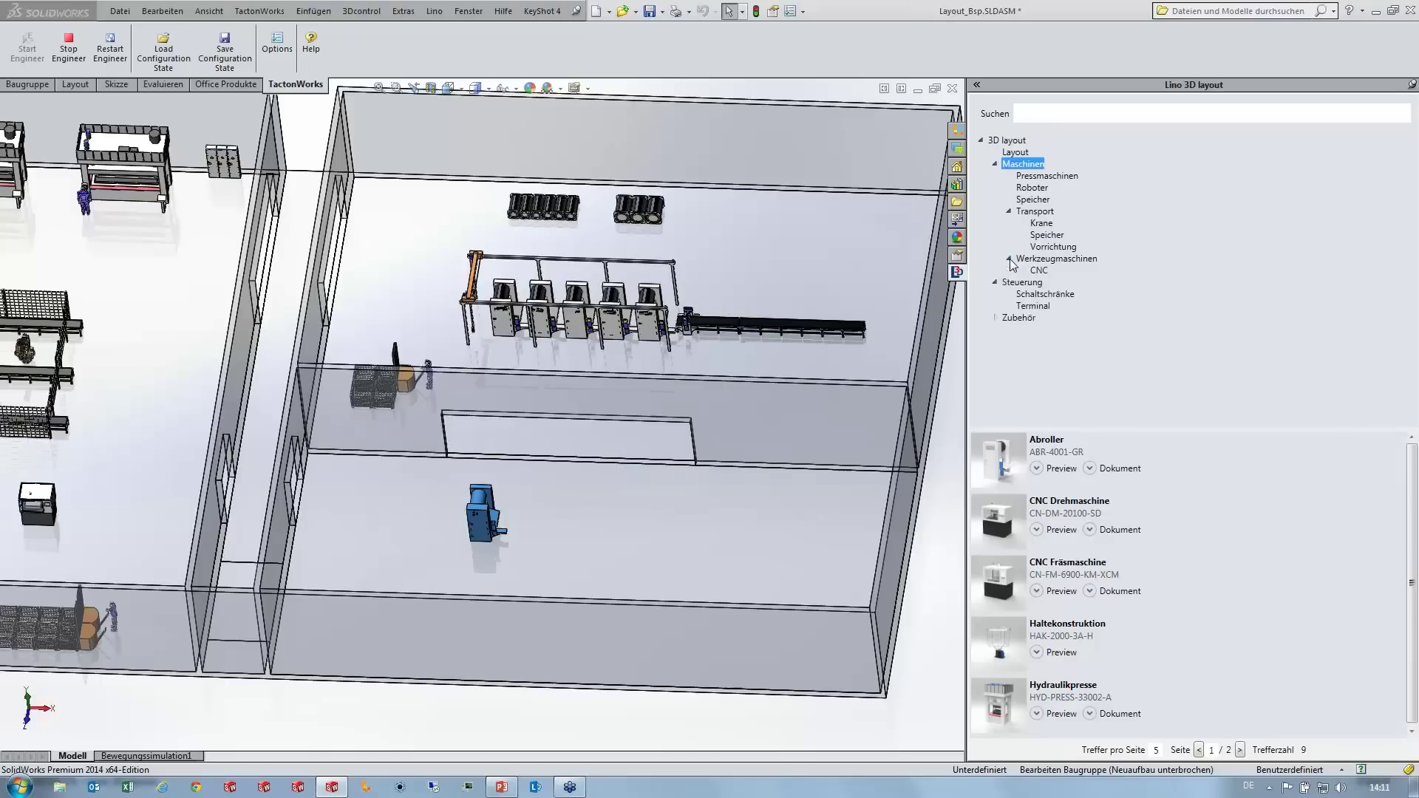
click(1048, 187)
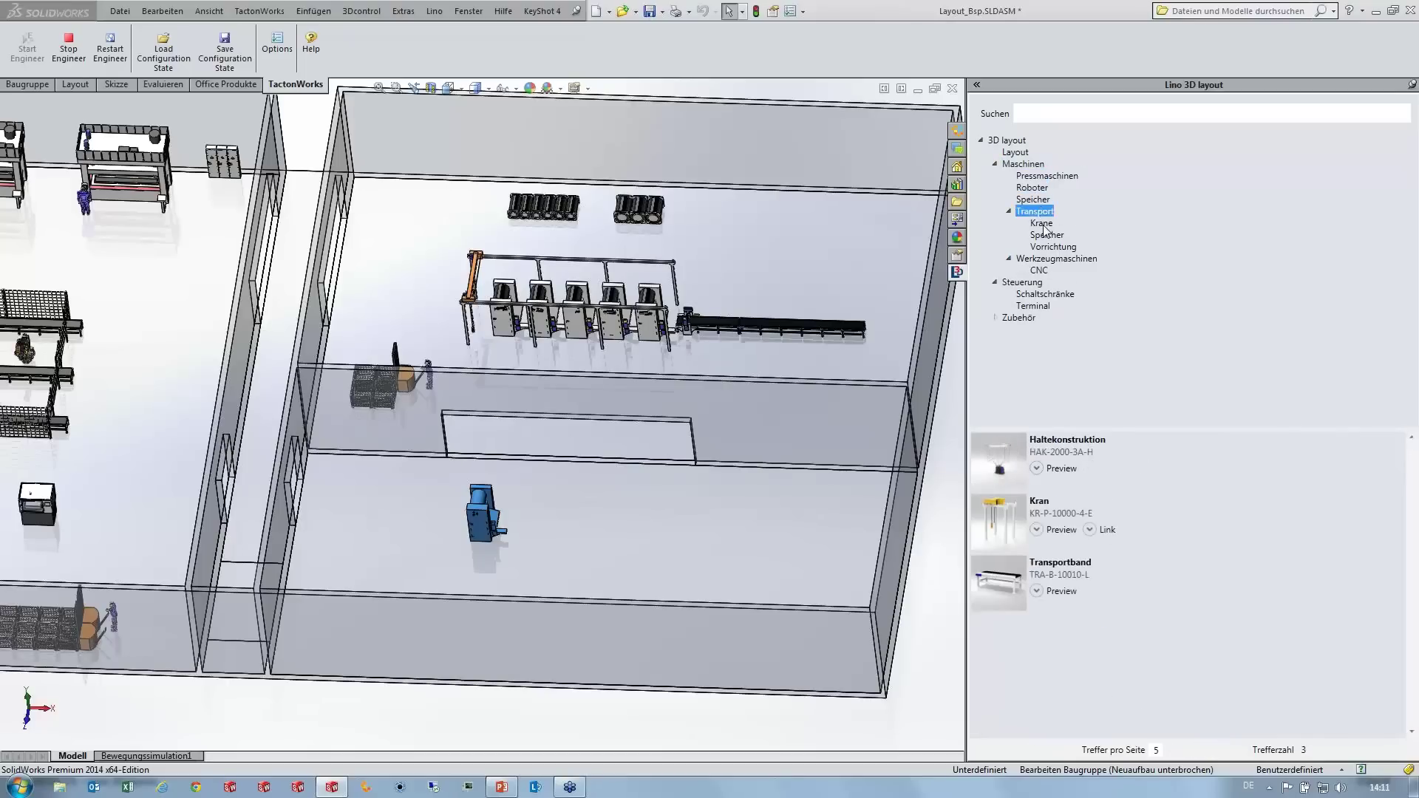
click(1046, 234)
click(1051, 247)
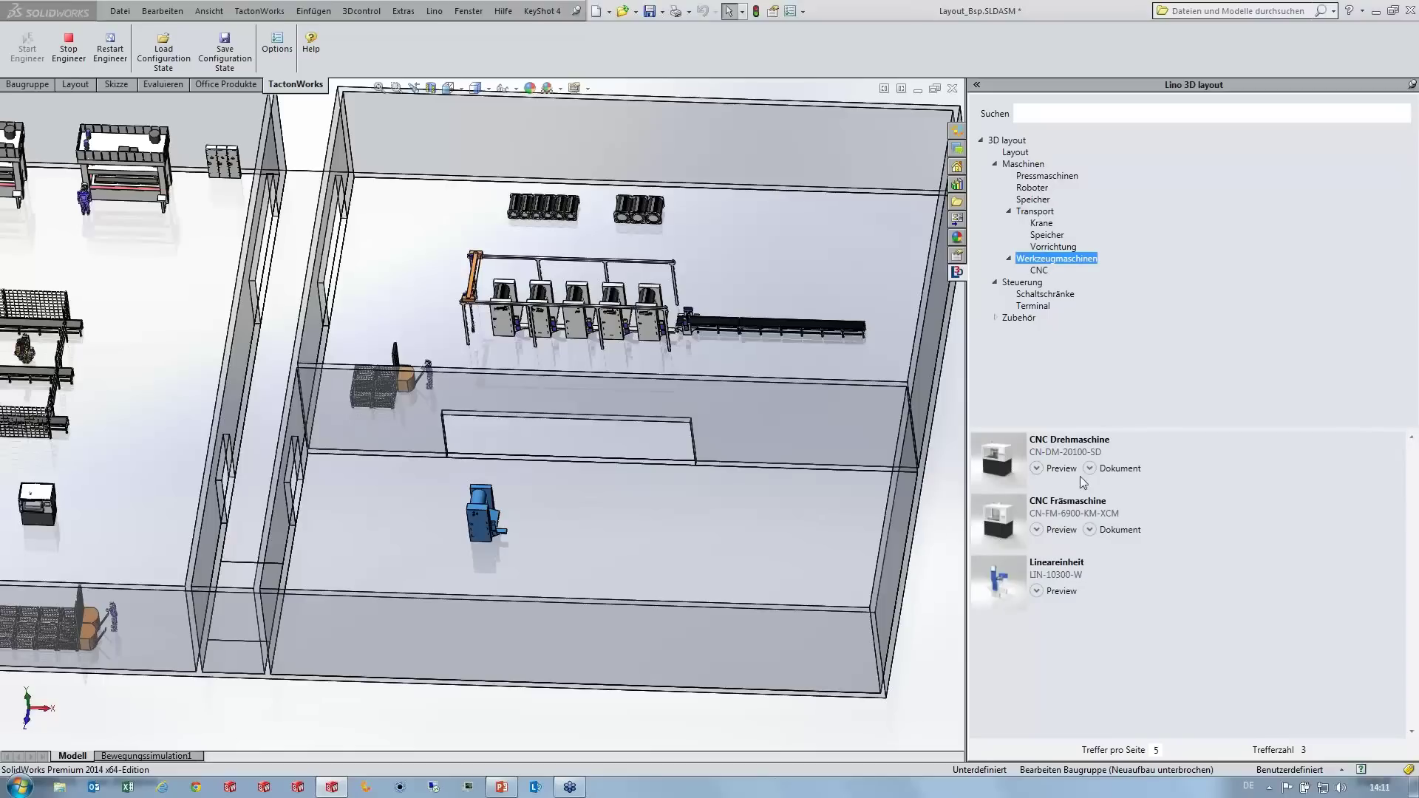
Step: List all nine Maschinen items and toggle the Abroller's Preview folder open and closed
click(1022, 164)
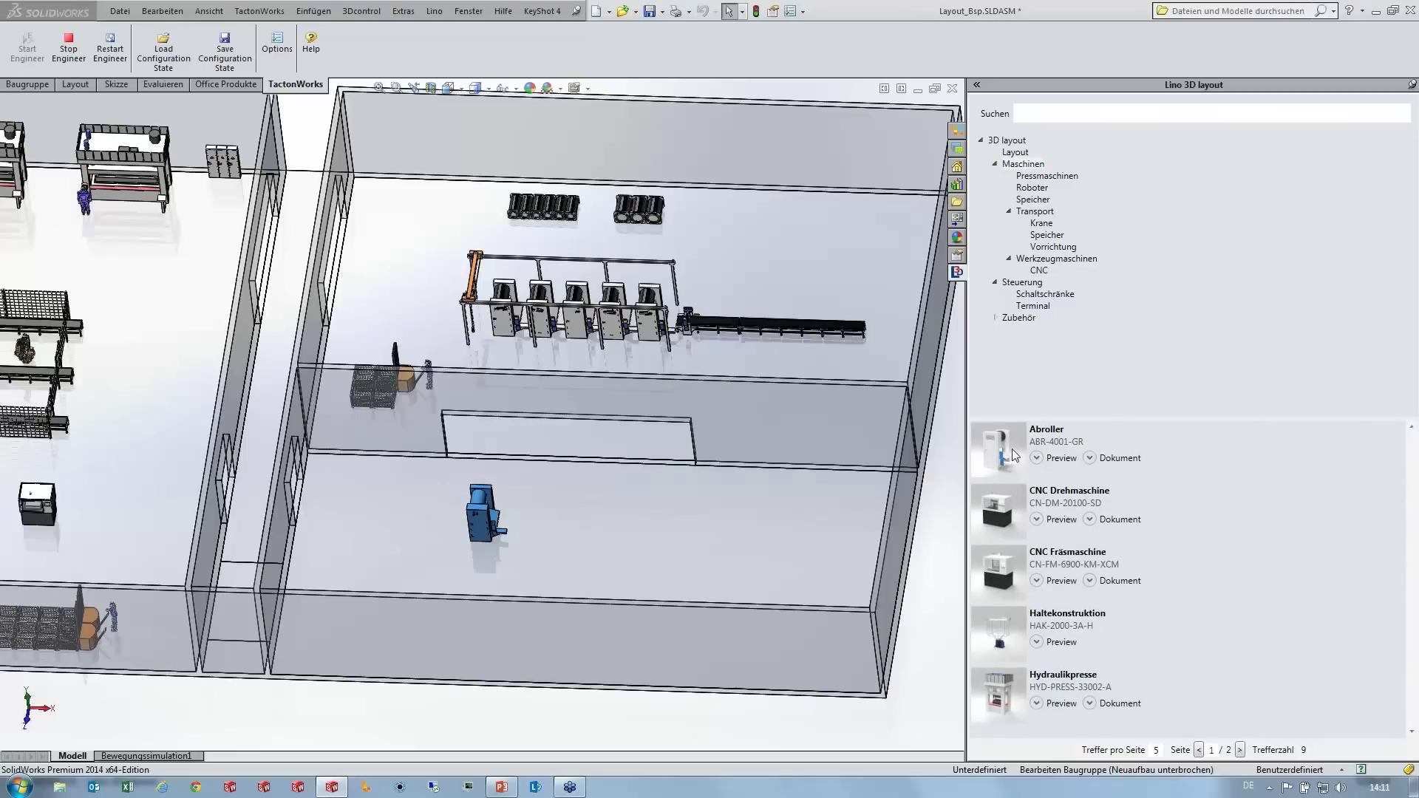
click(1037, 458)
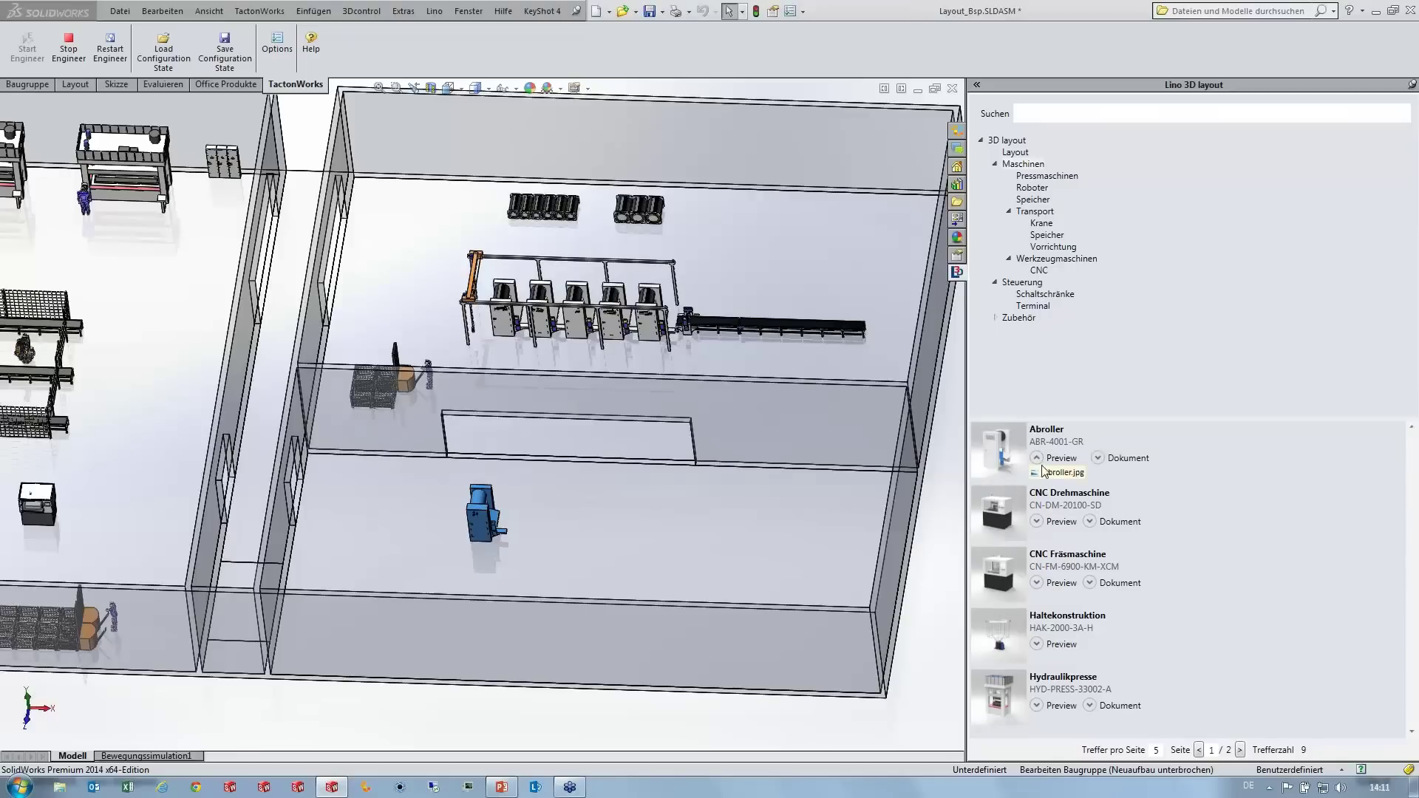
click(1036, 458)
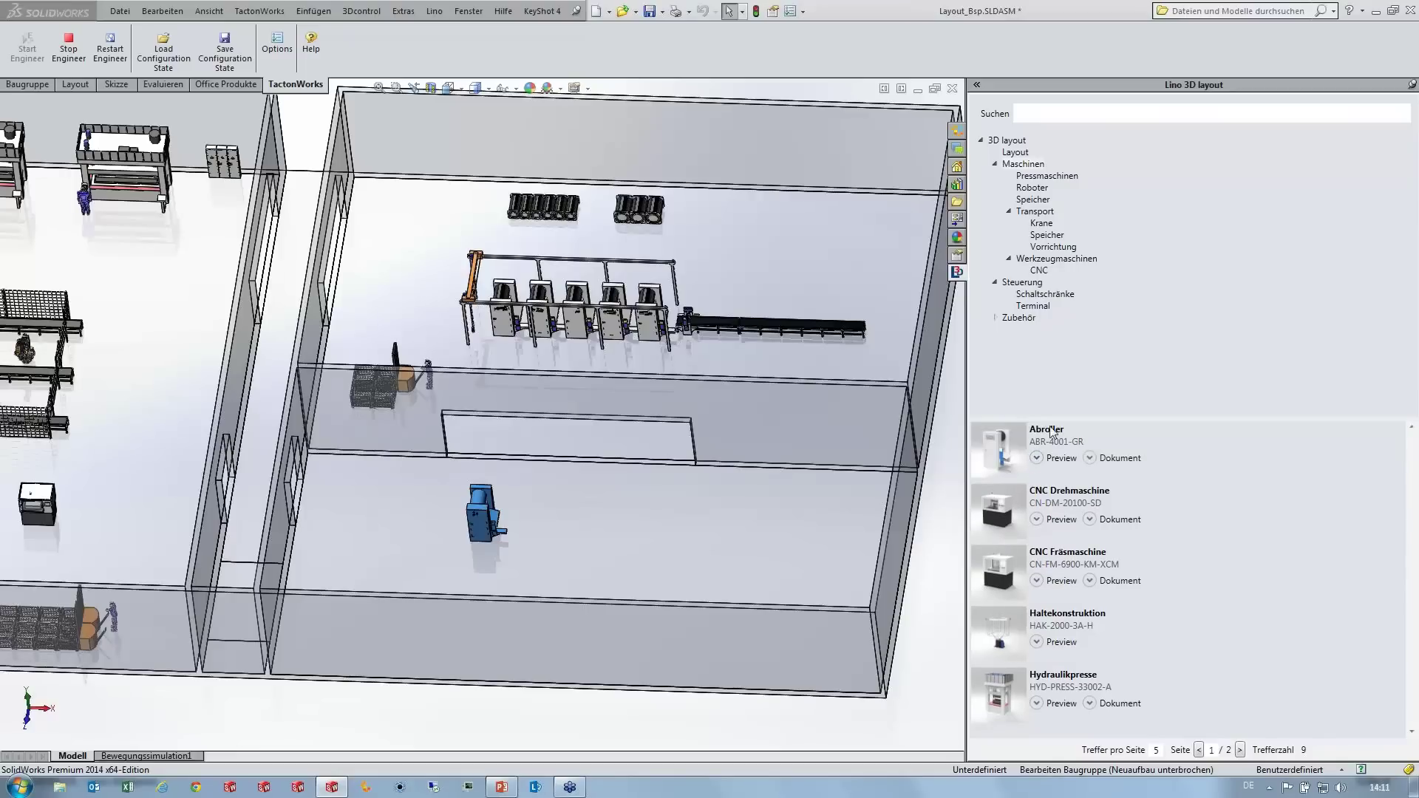
Step: Filter to Roboter, open its preview pictures, step through to Roboter_5.jpg, and close the viewer
click(1037, 190)
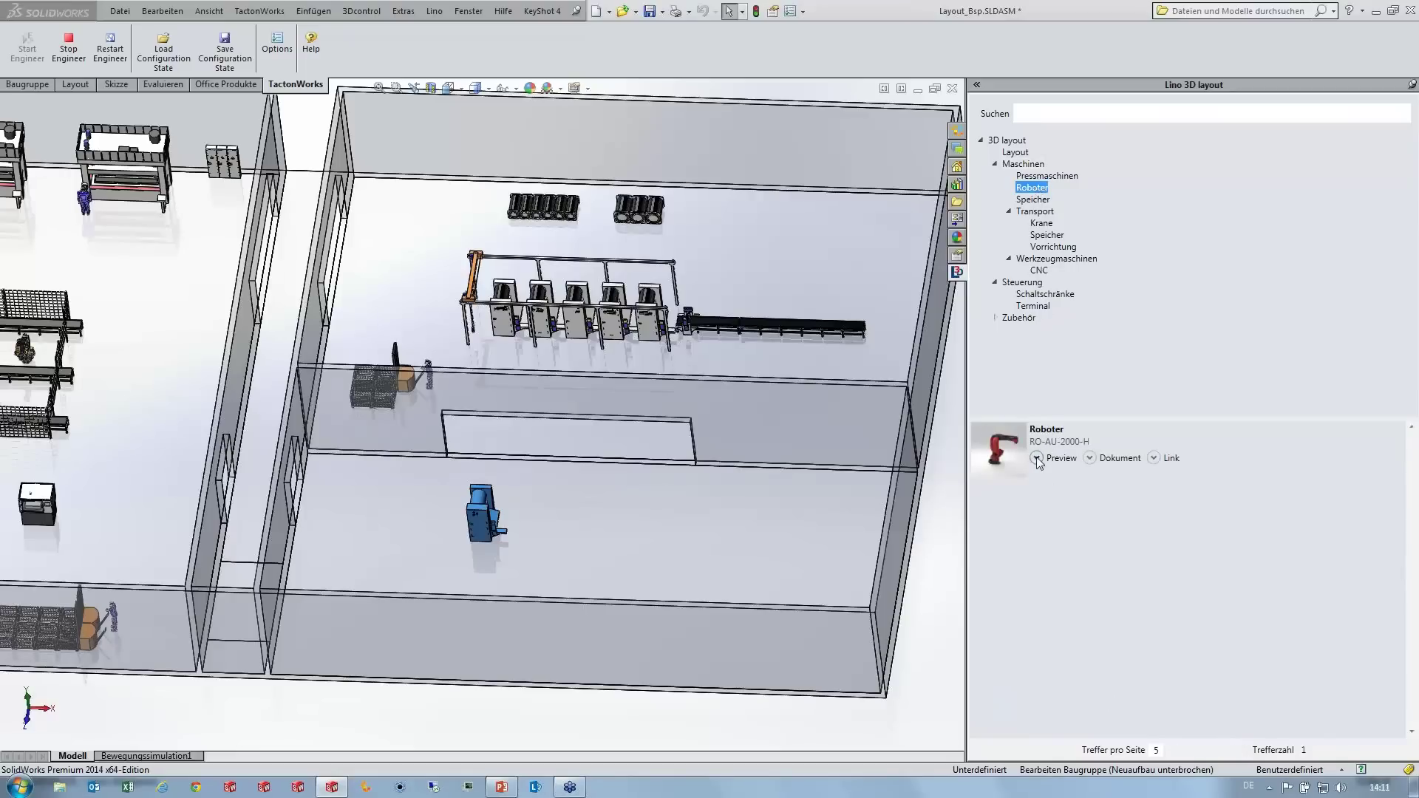
click(1036, 458)
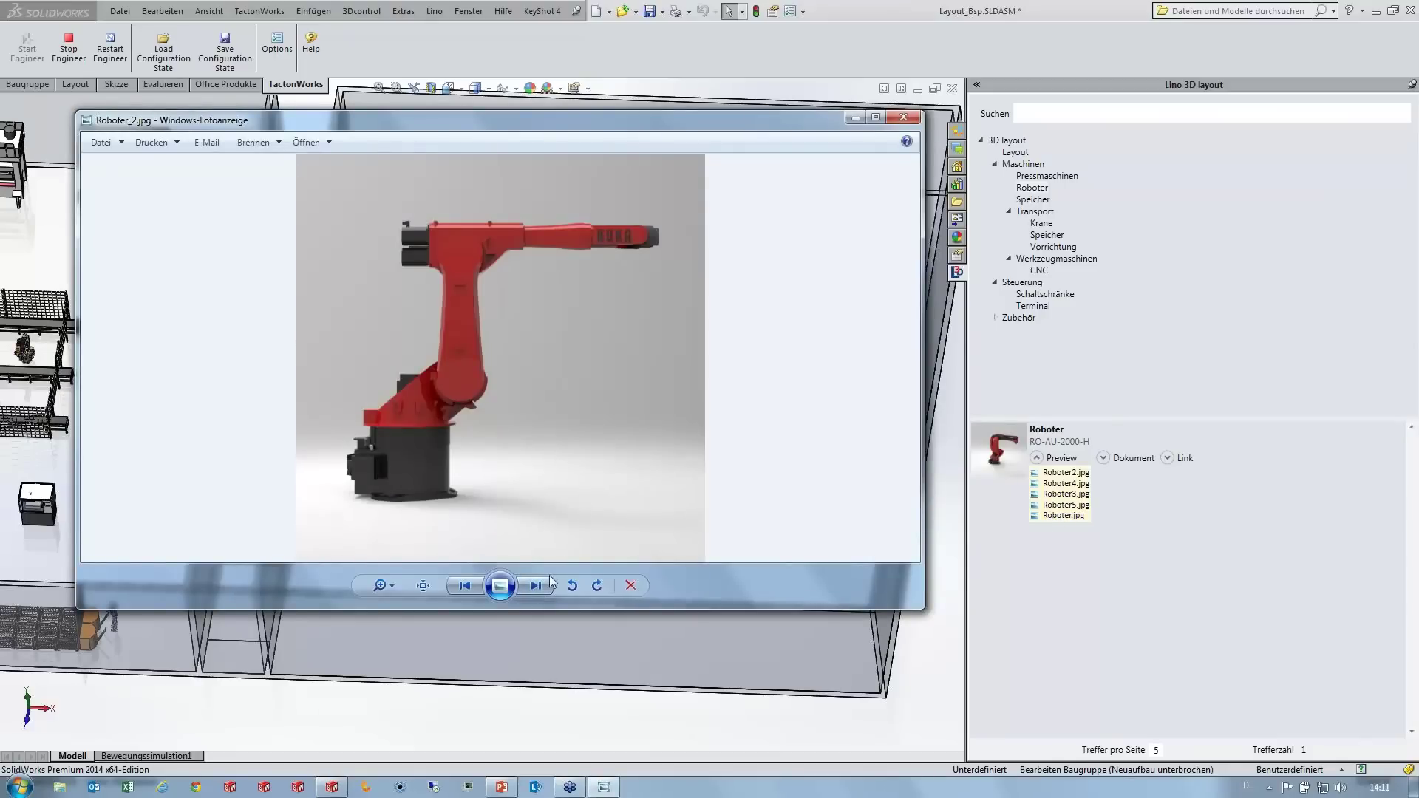
click(546, 586)
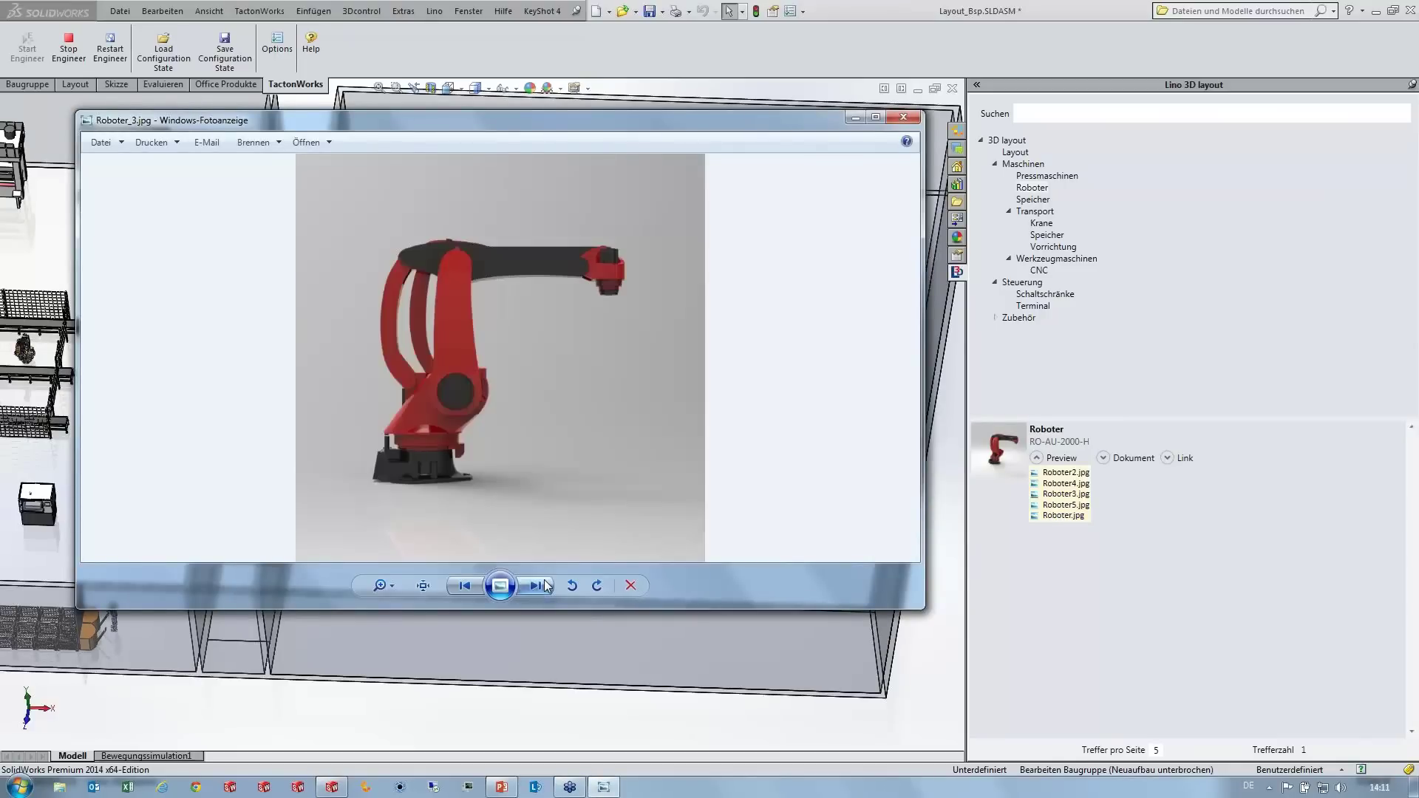
click(546, 585)
click(902, 120)
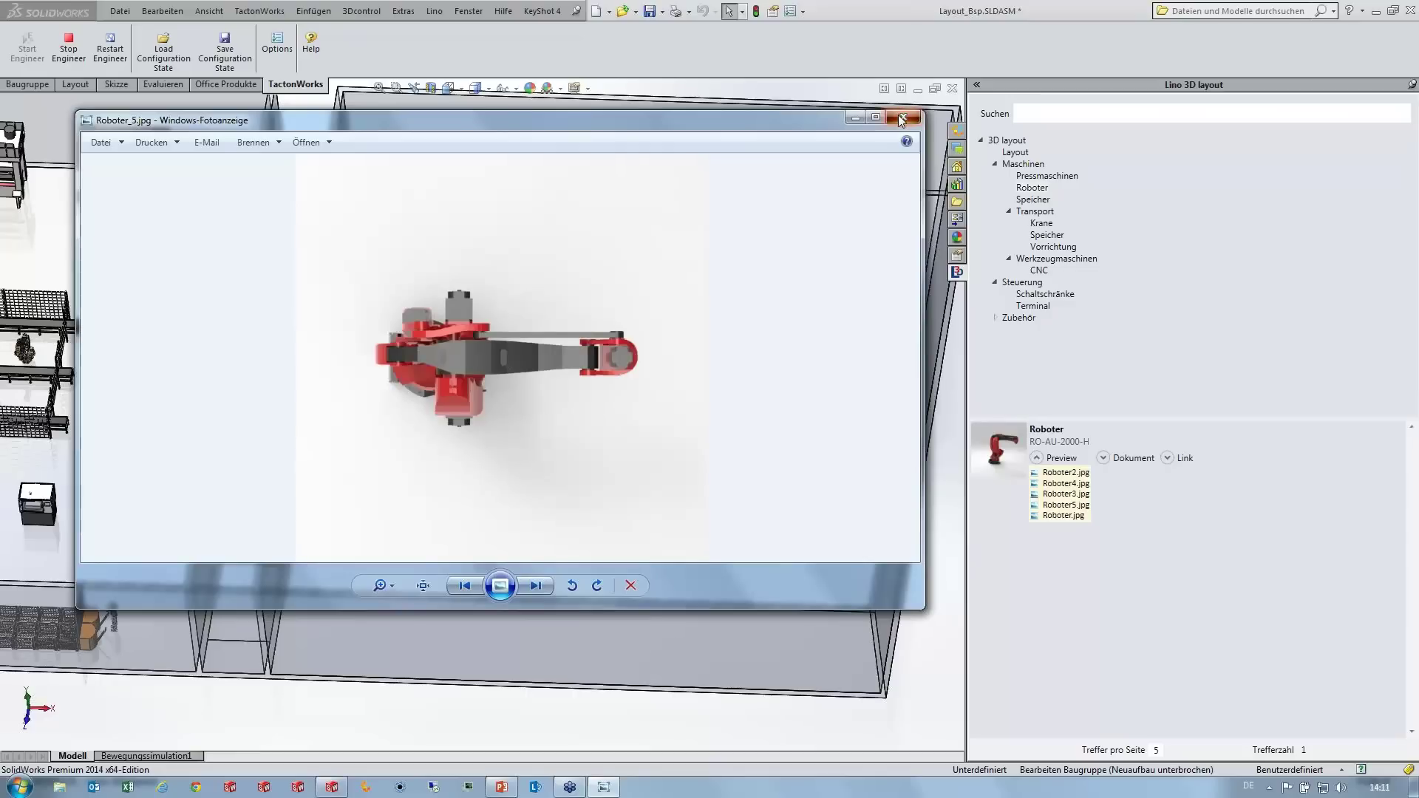
Step: Open the five-image Roboter preview gallery, move it left, then close it
click(1037, 457)
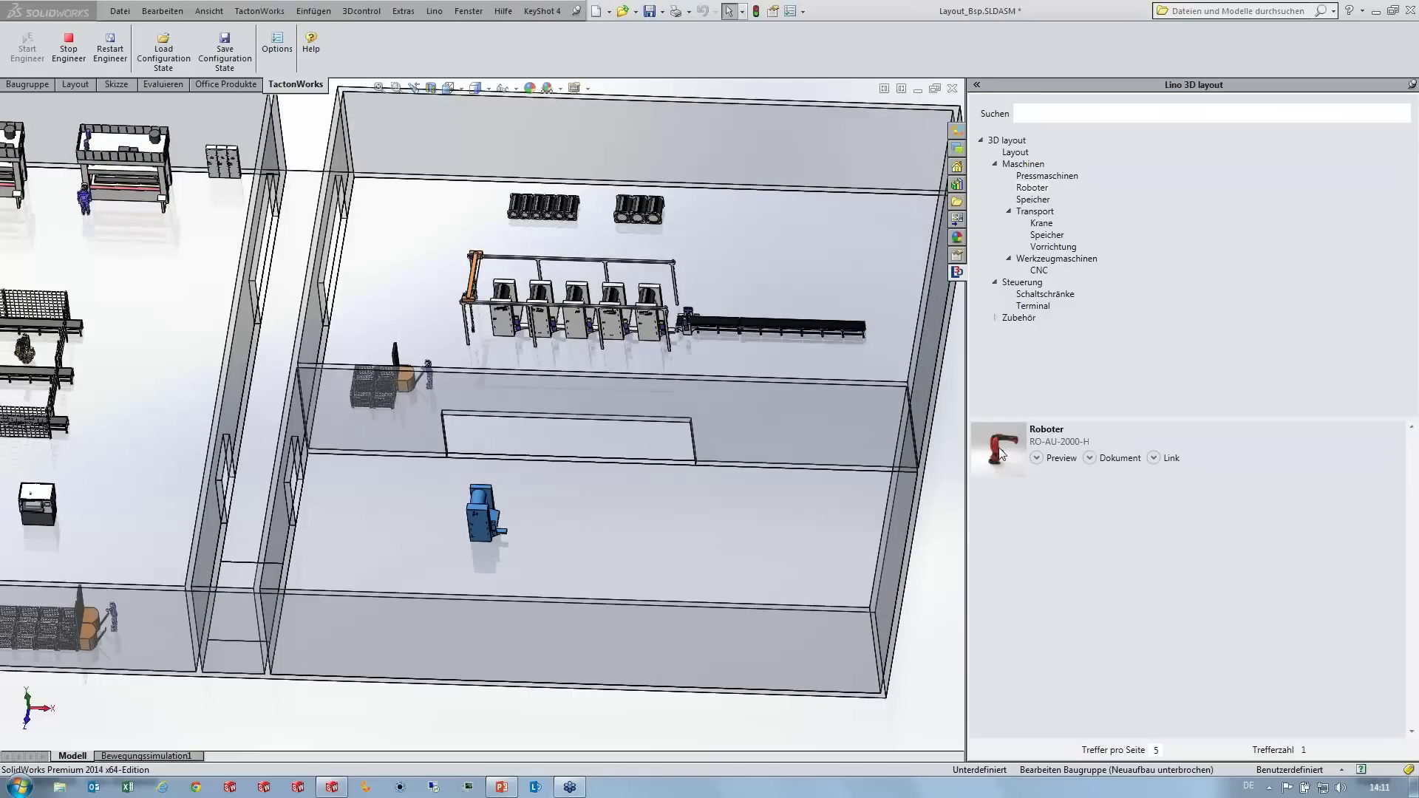
click(999, 451)
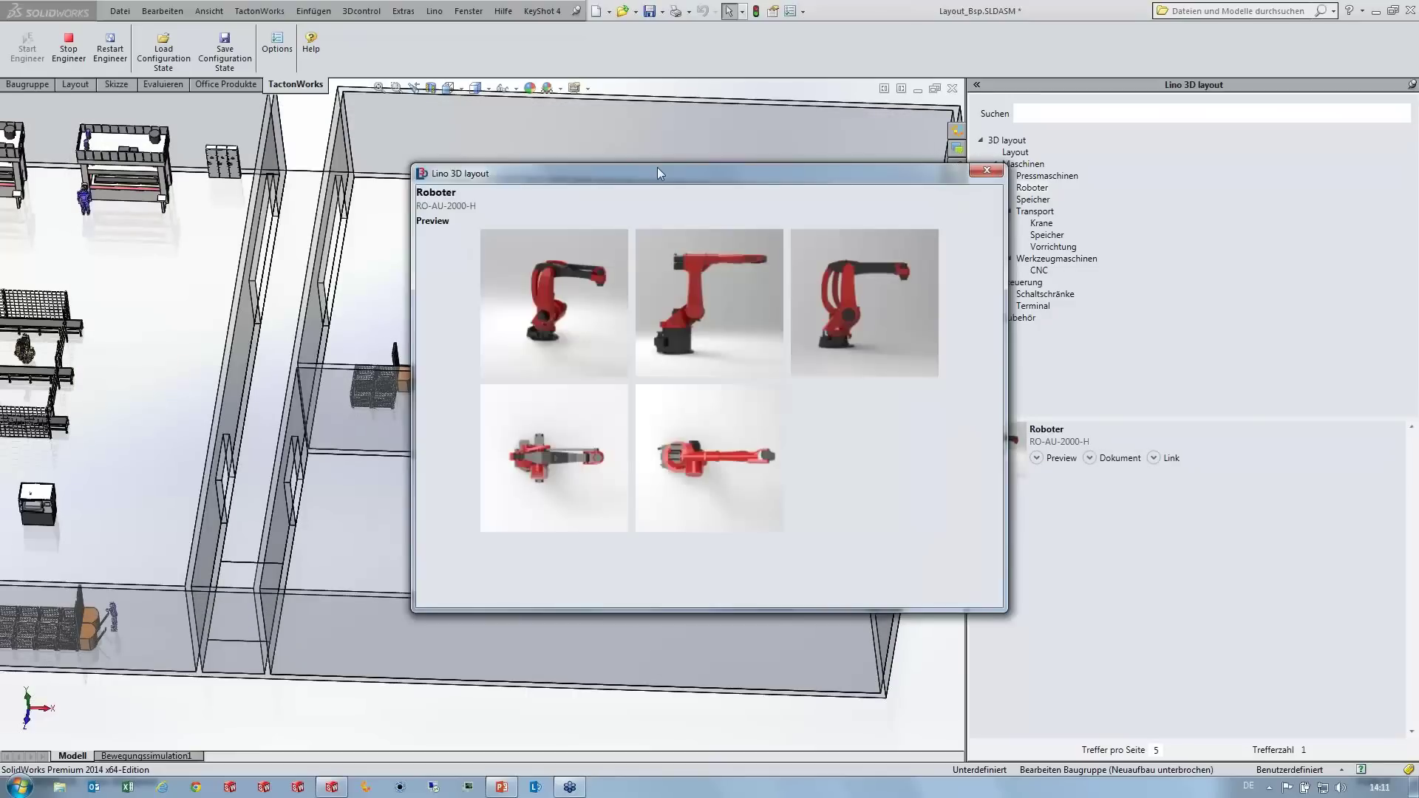
drag(657, 169, 558, 157)
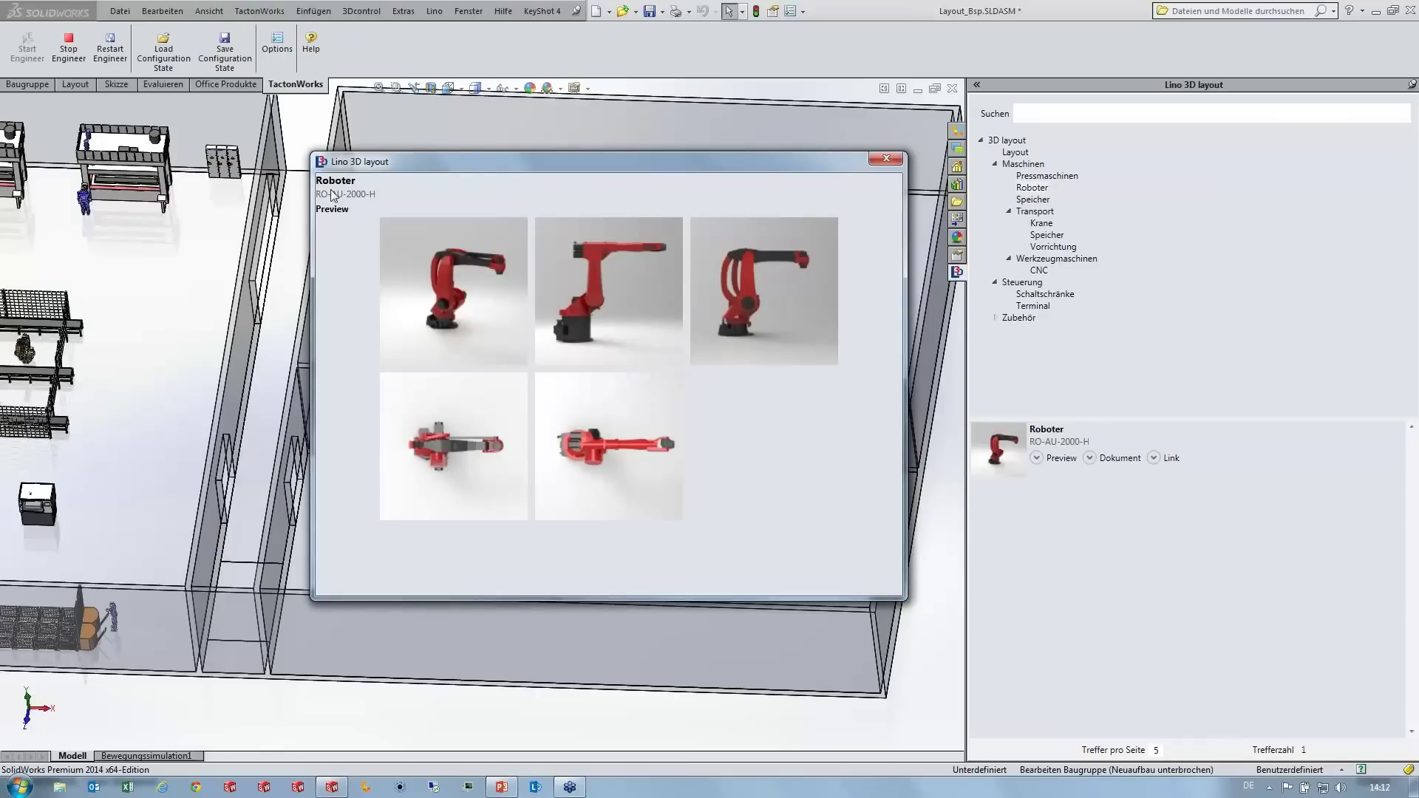
click(886, 158)
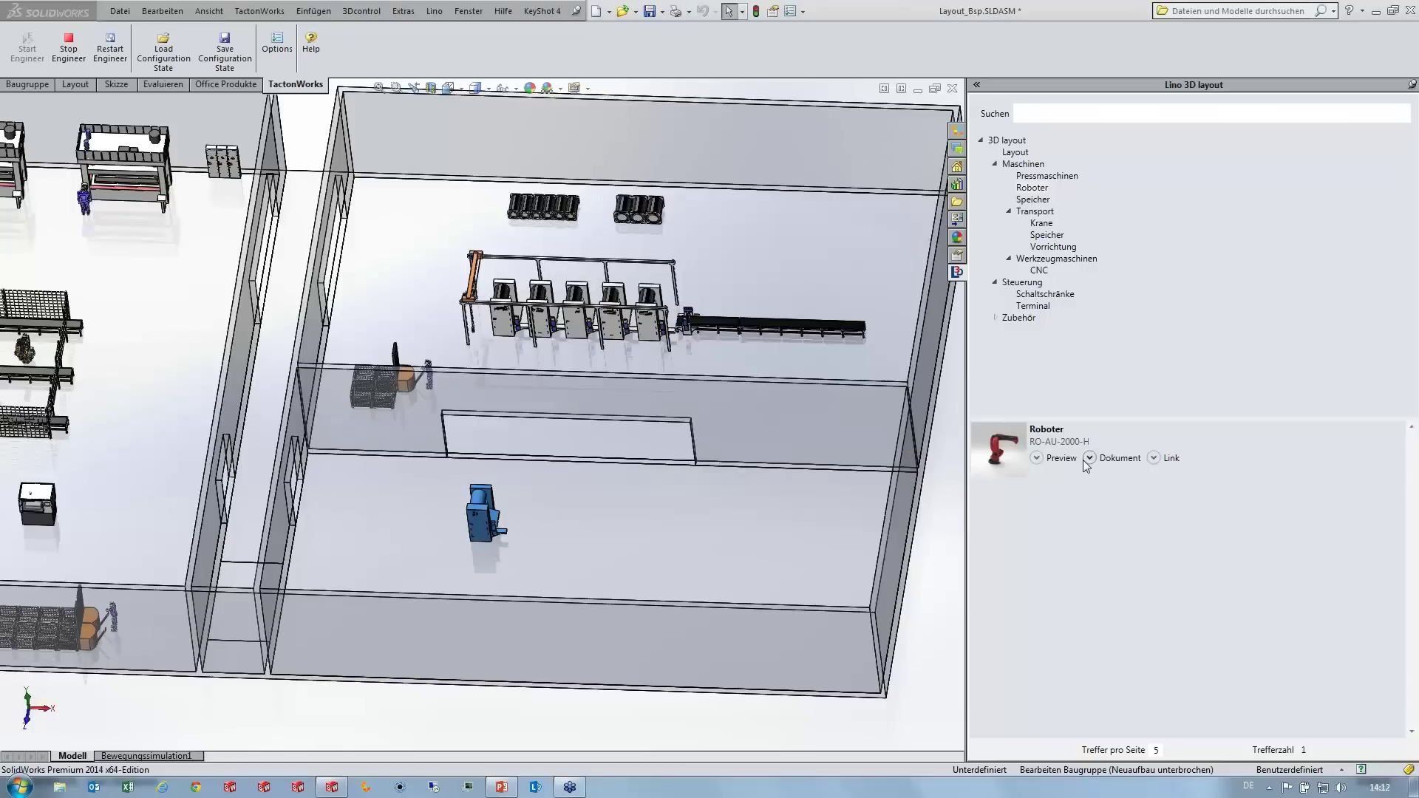
Step: Open and close the Roboter's Technische Daten.pdf, then reveal its industrieroboter.url link
click(1089, 458)
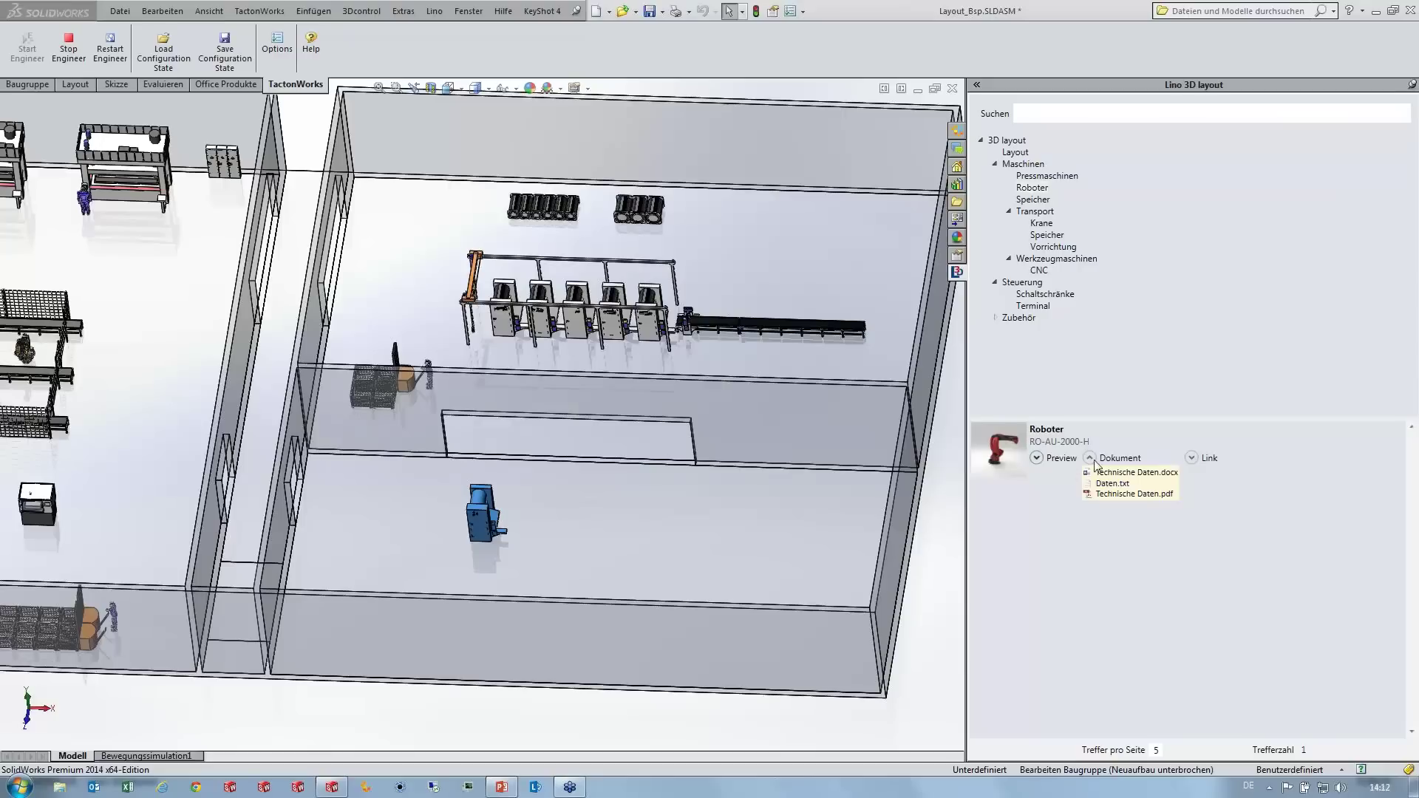
click(1124, 496)
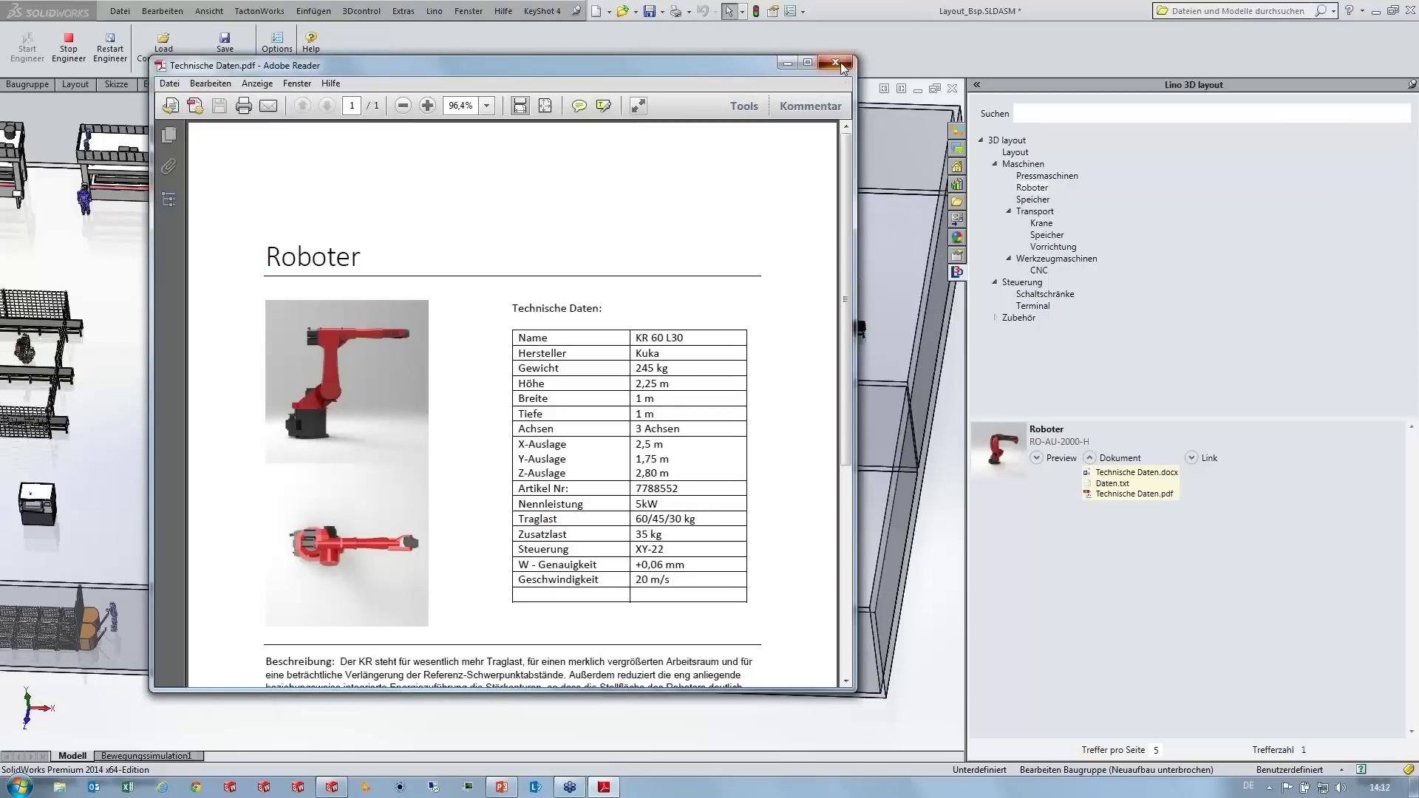
click(835, 63)
click(1090, 457)
click(1154, 459)
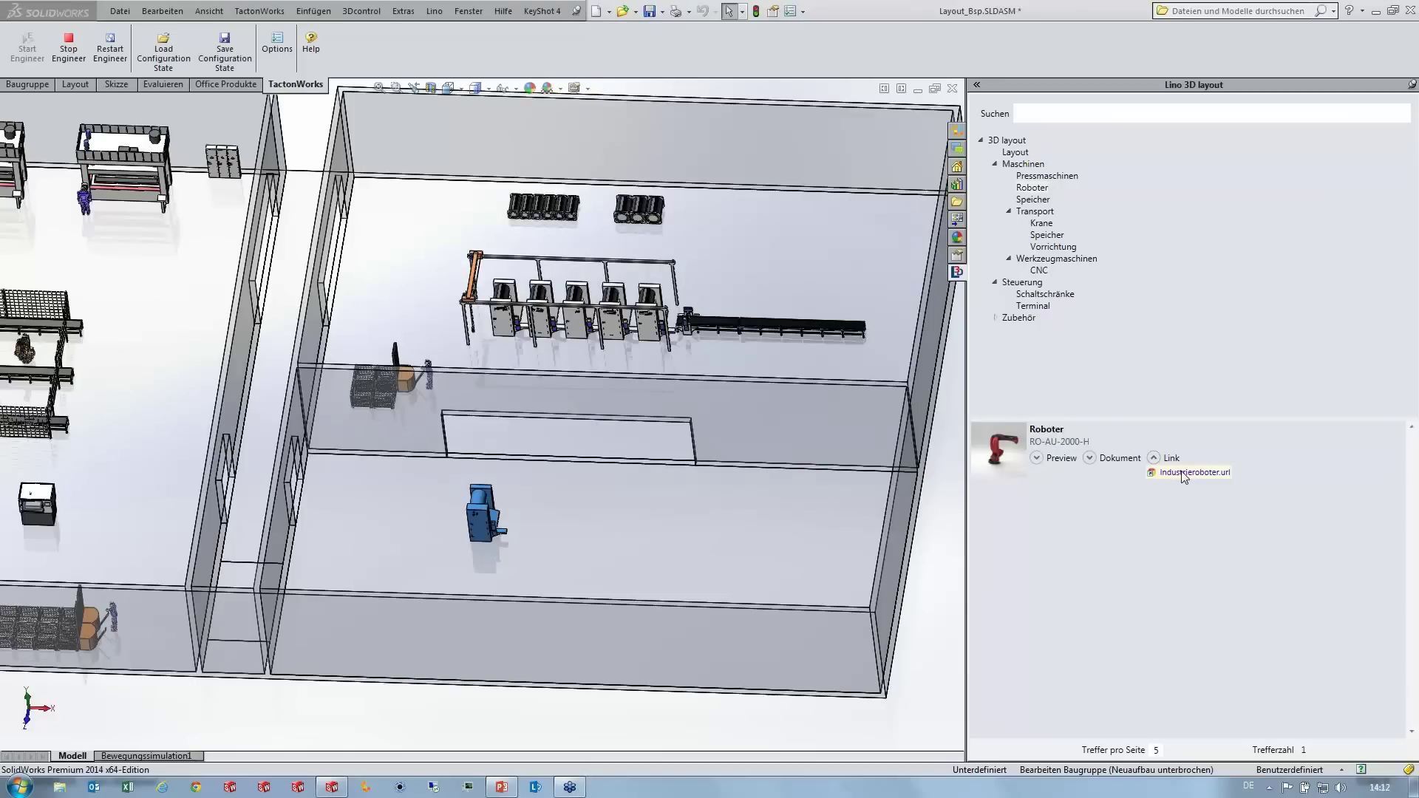
Step: Collapse the Roboter link and open the Gitterbox accessory's Gitterbox.html details page in Chrome
click(1154, 459)
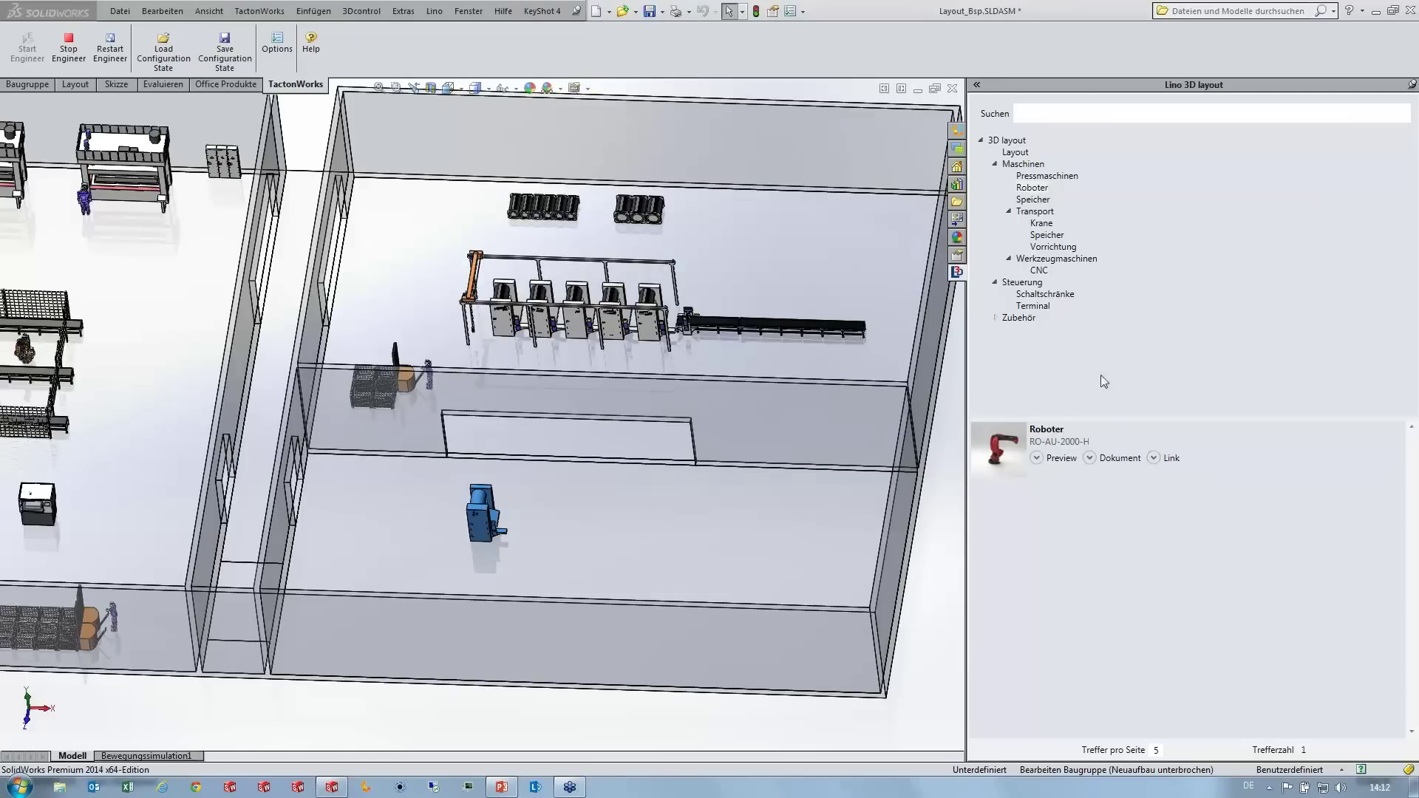
click(1020, 319)
click(1091, 519)
click(1127, 536)
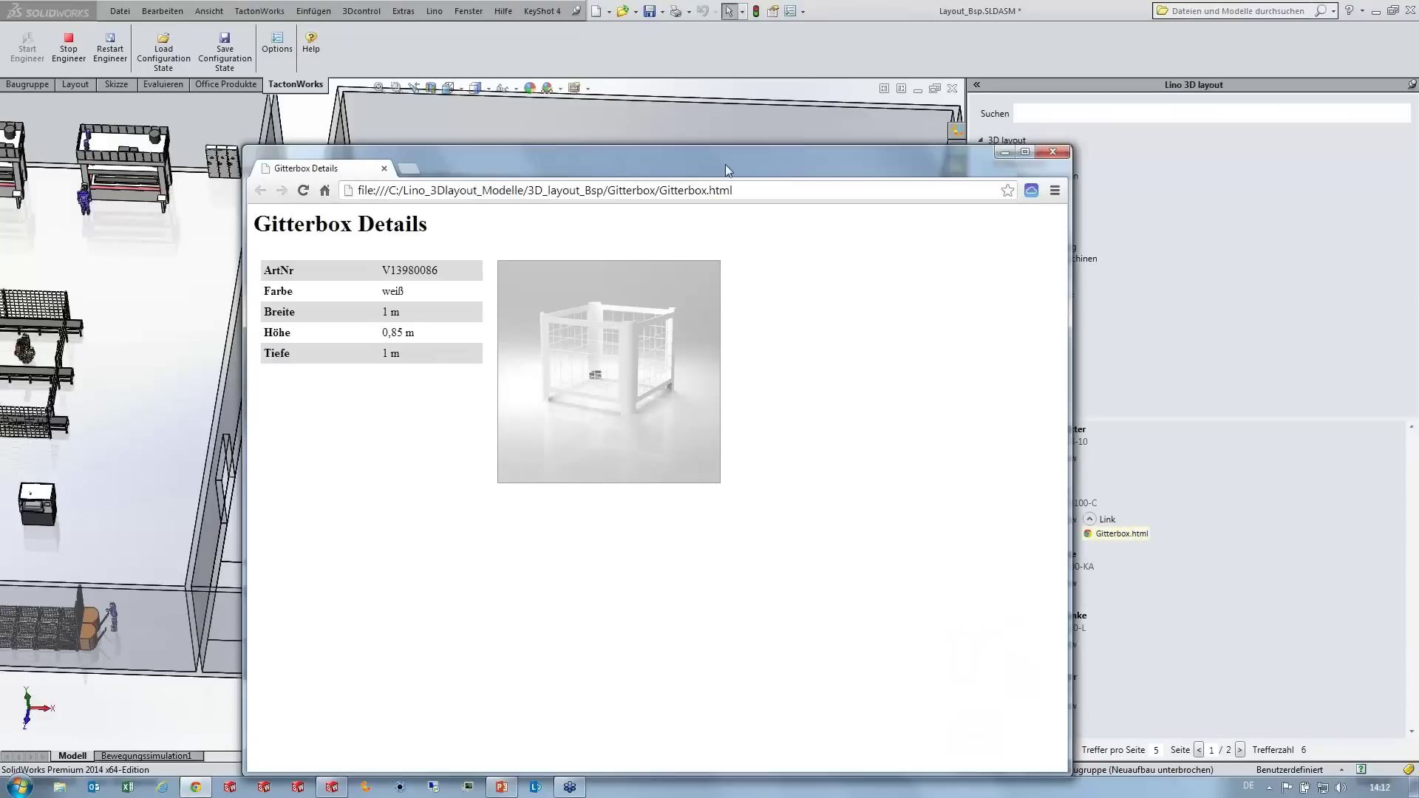
Step: Close the Gitterbox details page and list the nine Maschinen items again
drag(725, 164, 666, 108)
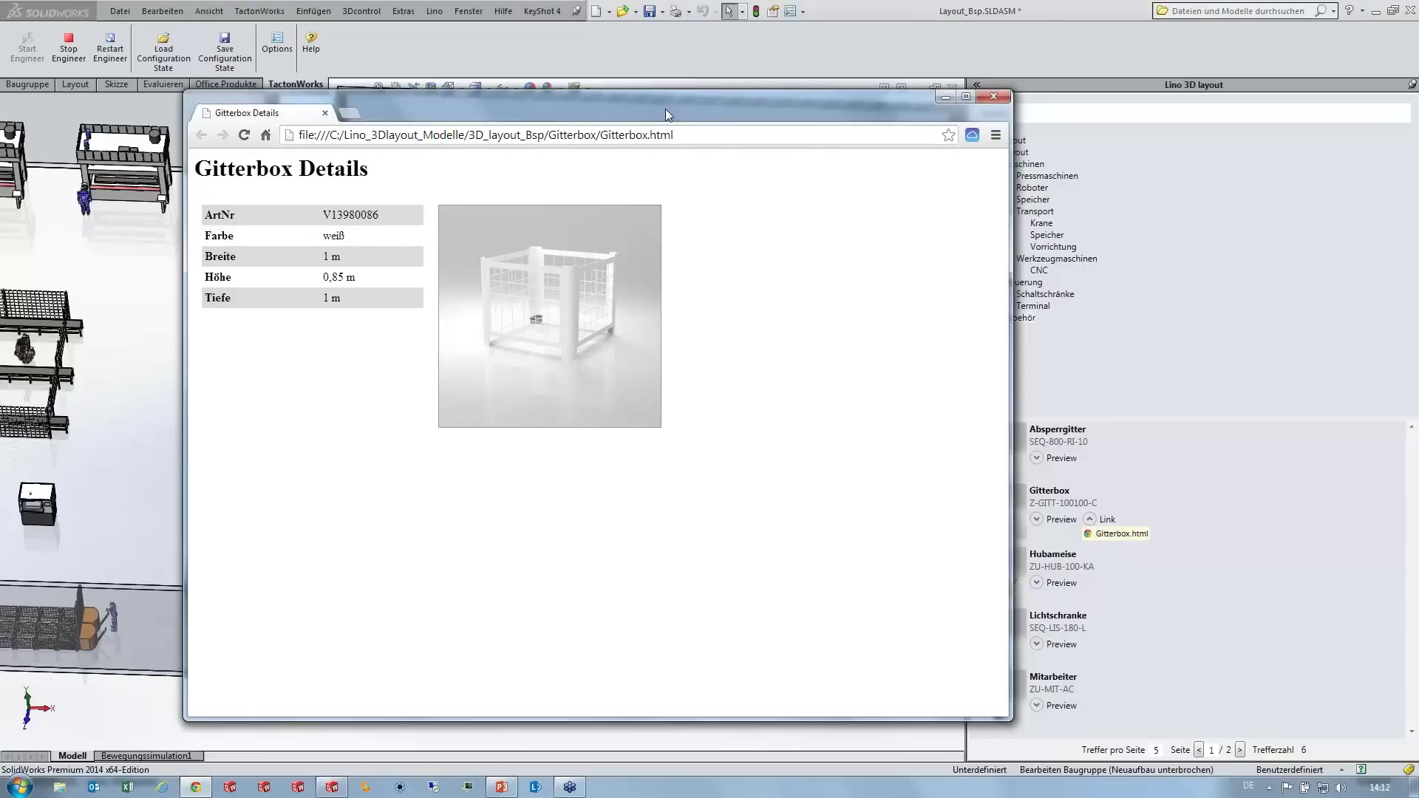
click(994, 99)
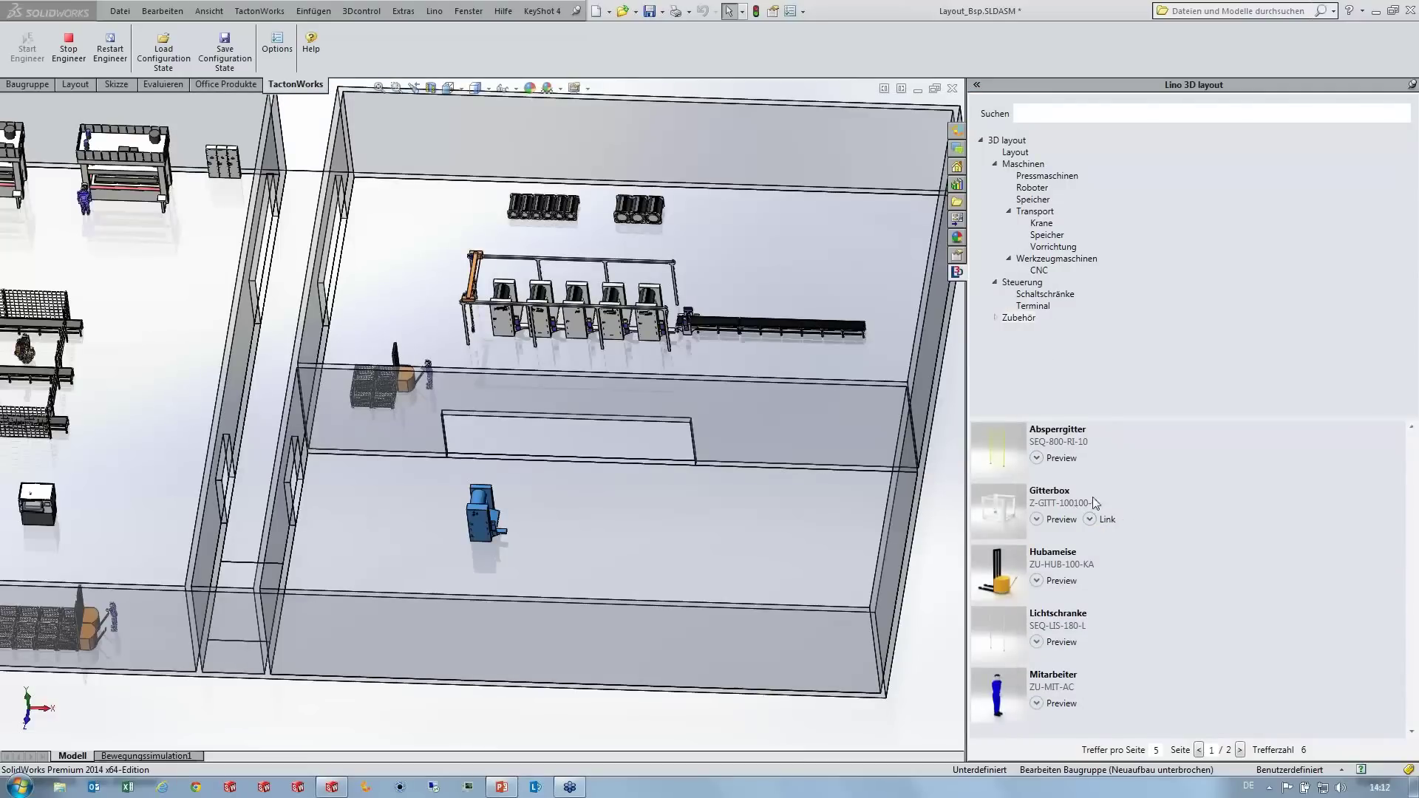
click(1030, 164)
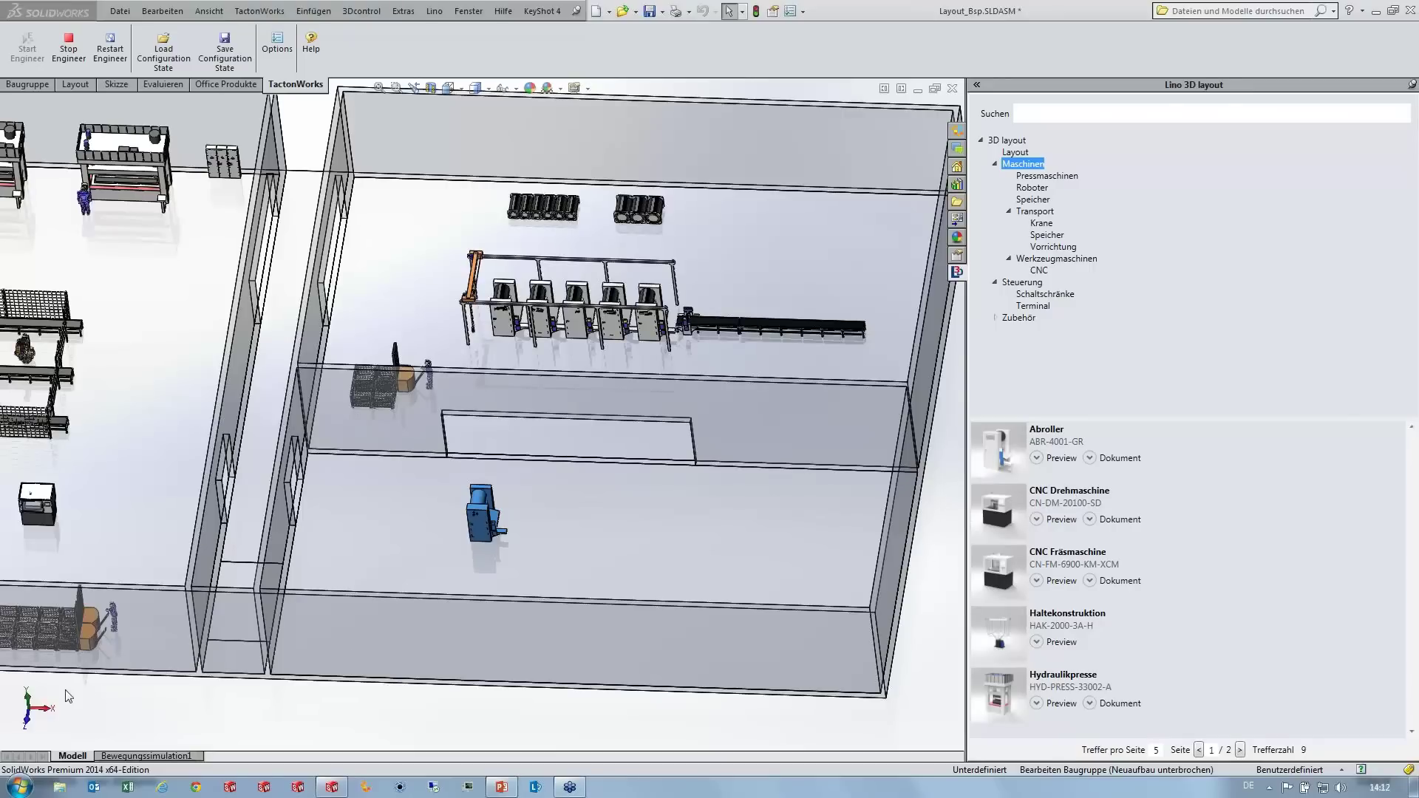
Step: Search the Lino catalogue for CNC, then %XCM, then %KW
click(30, 699)
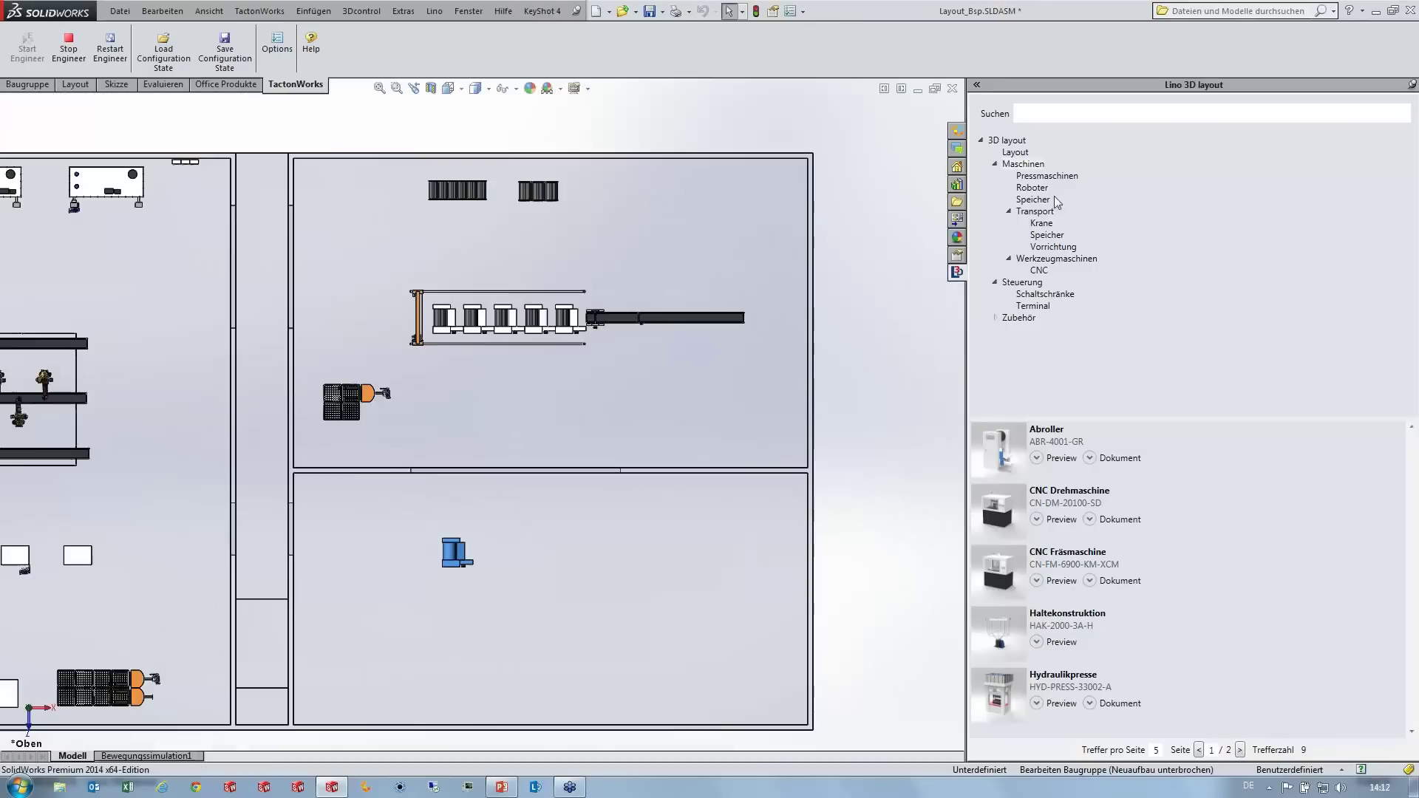
click(1091, 110)
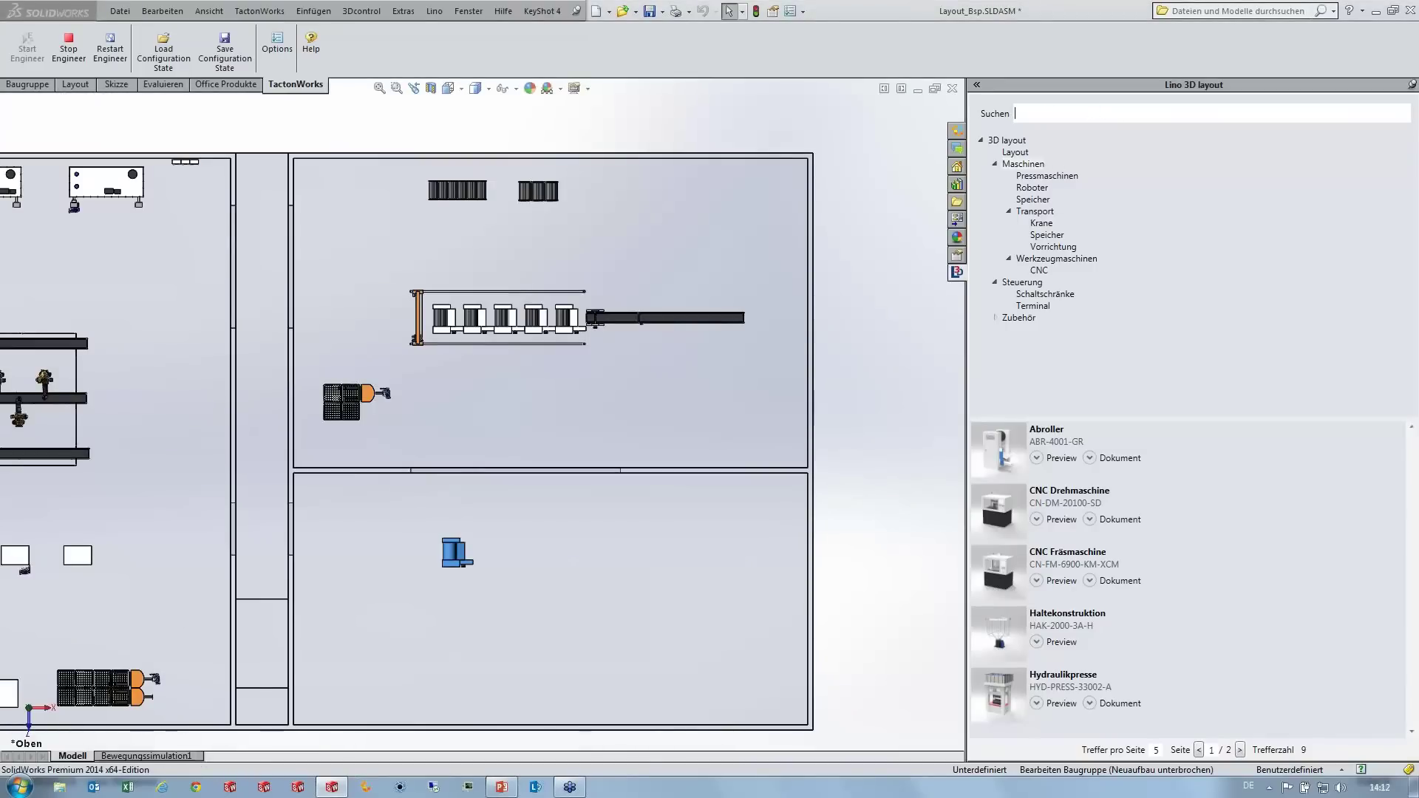
text(CNC)
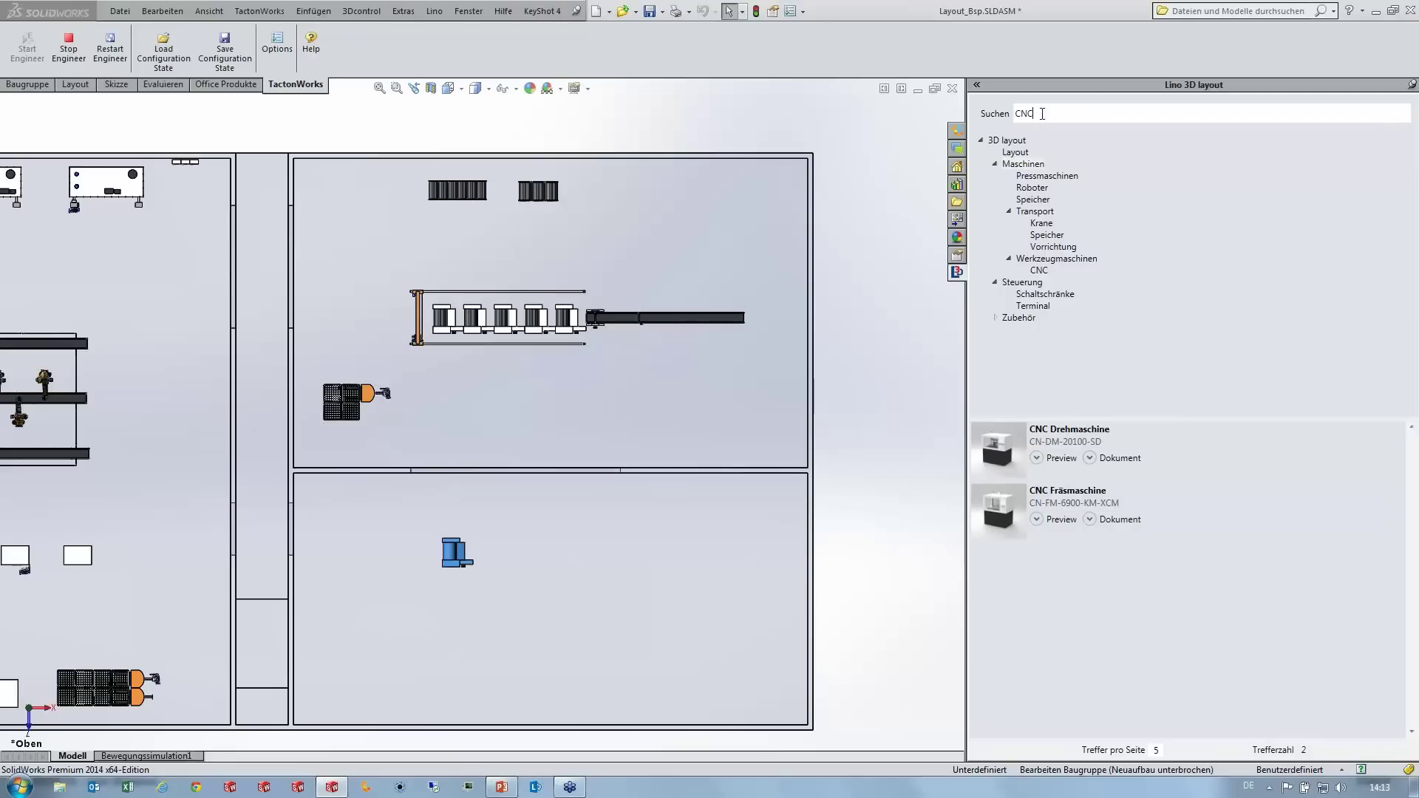
drag(1042, 113, 992, 120)
text(%X)
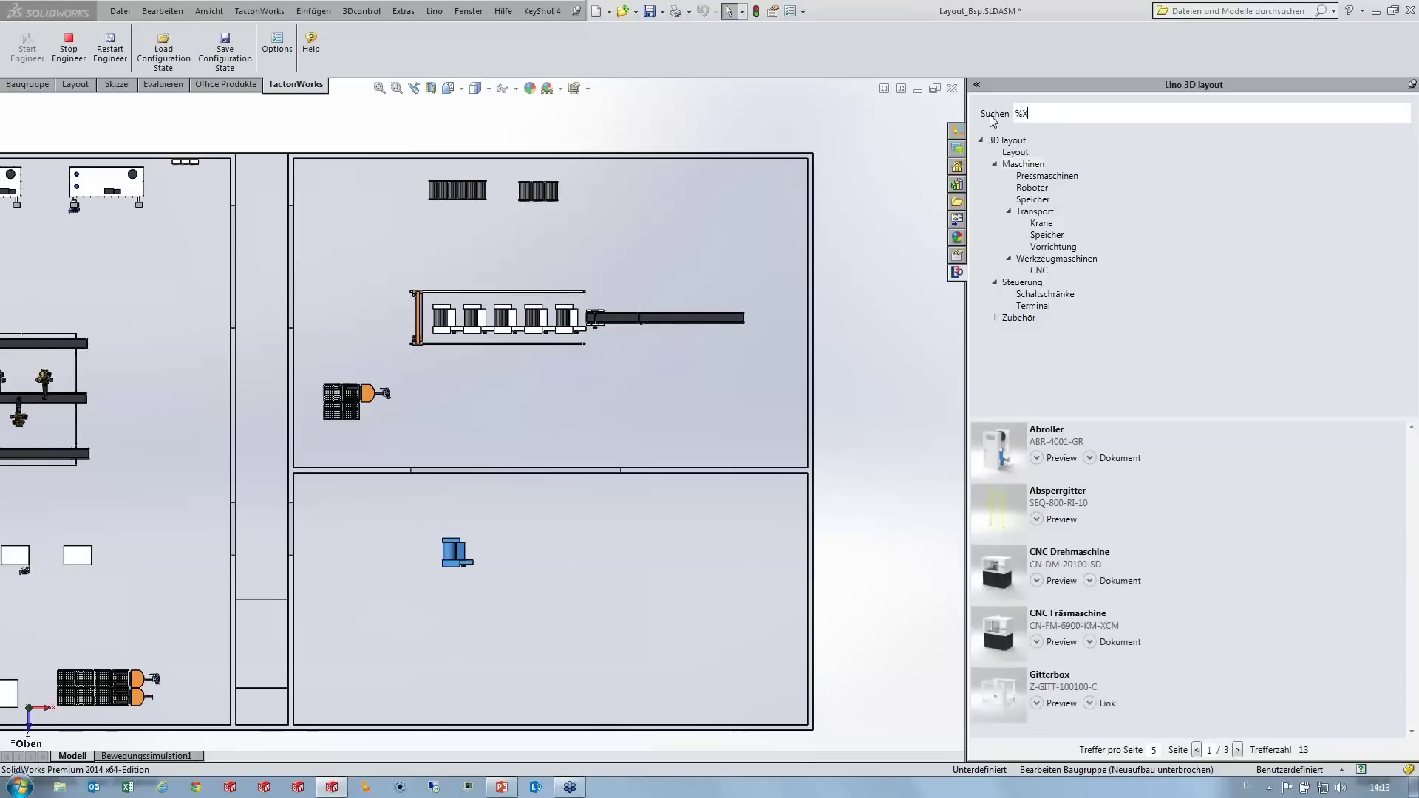
text(CM)
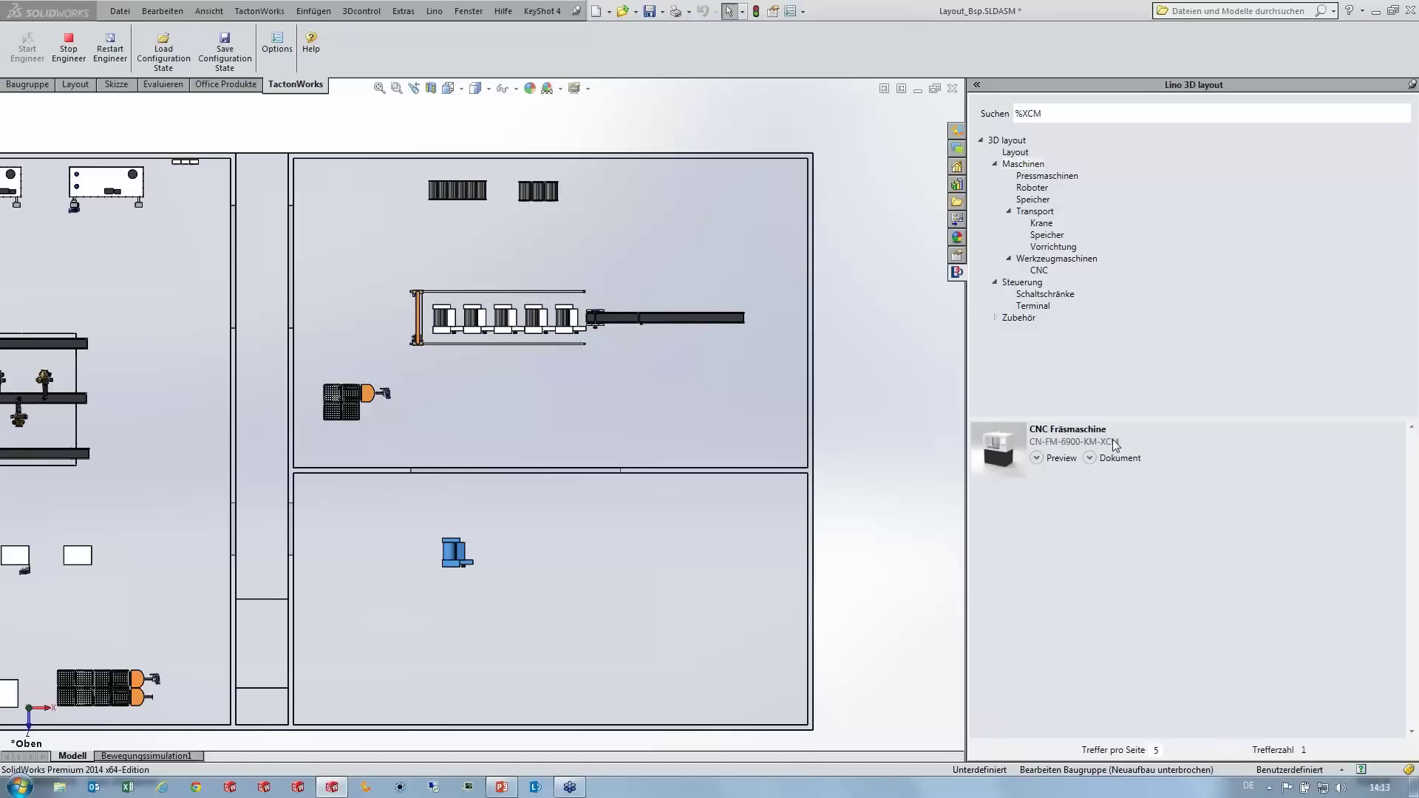
double_click(1015, 115)
text(%KW)
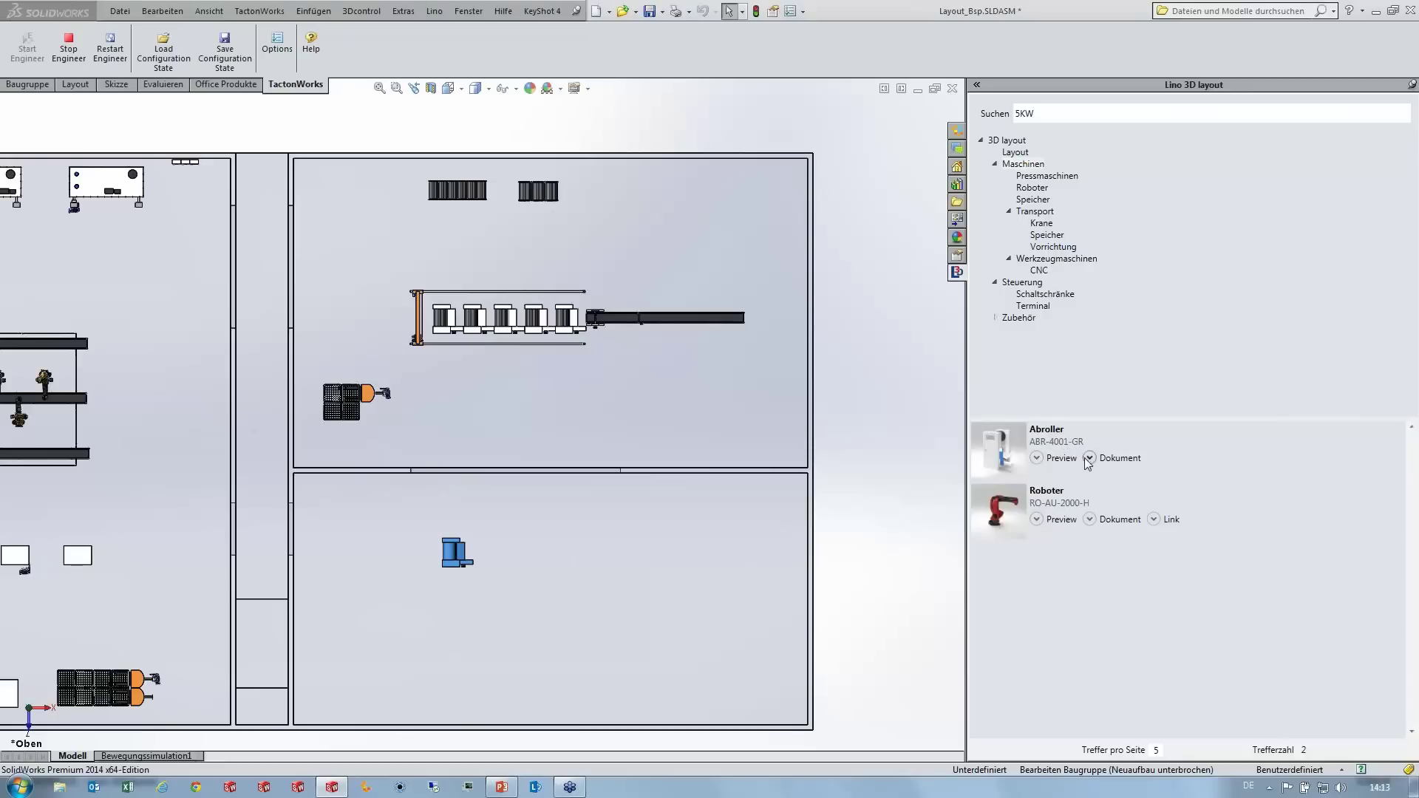
Step: Confirm the Abroller's 5kw rating in Daten.txt, then search for 8KW machines
click(1090, 457)
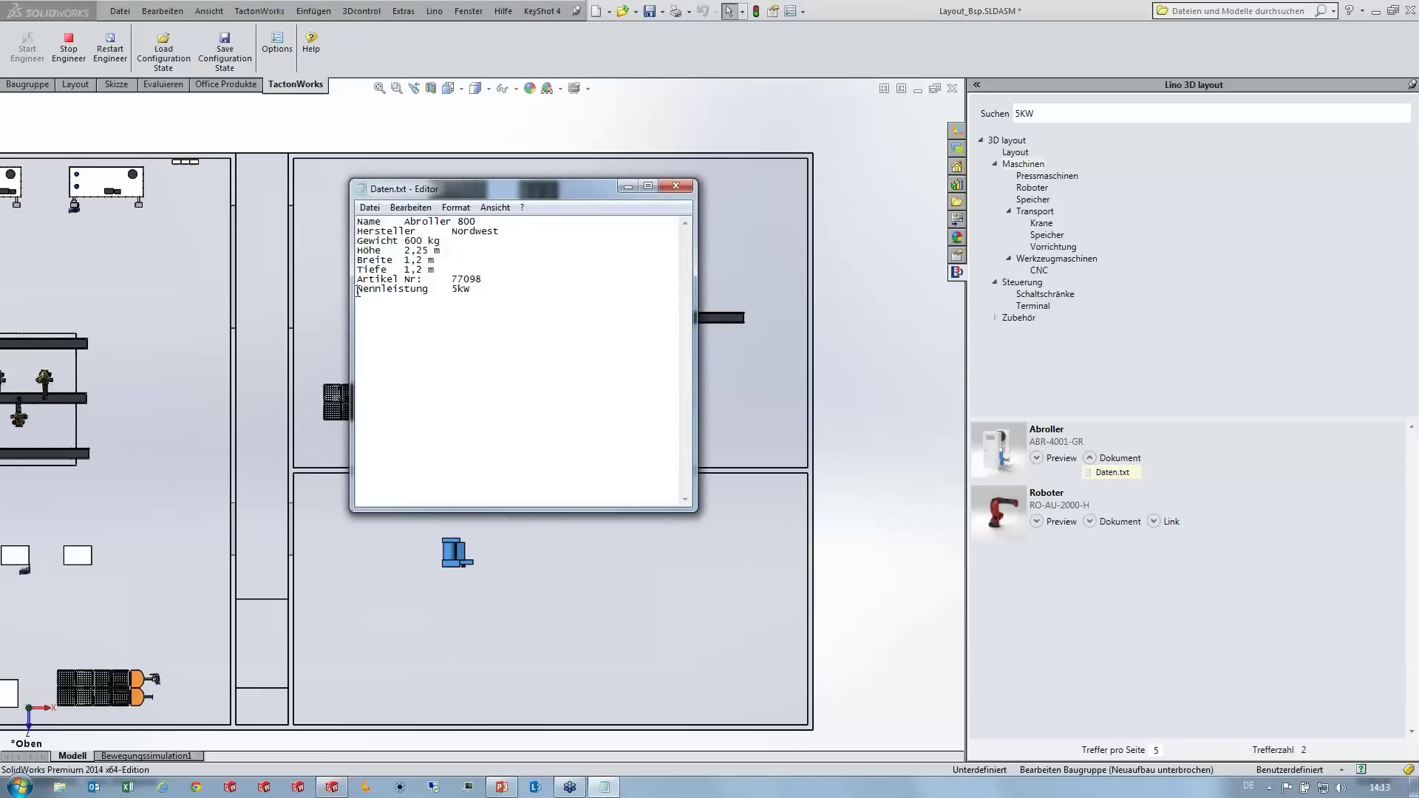
drag(358, 291, 456, 298)
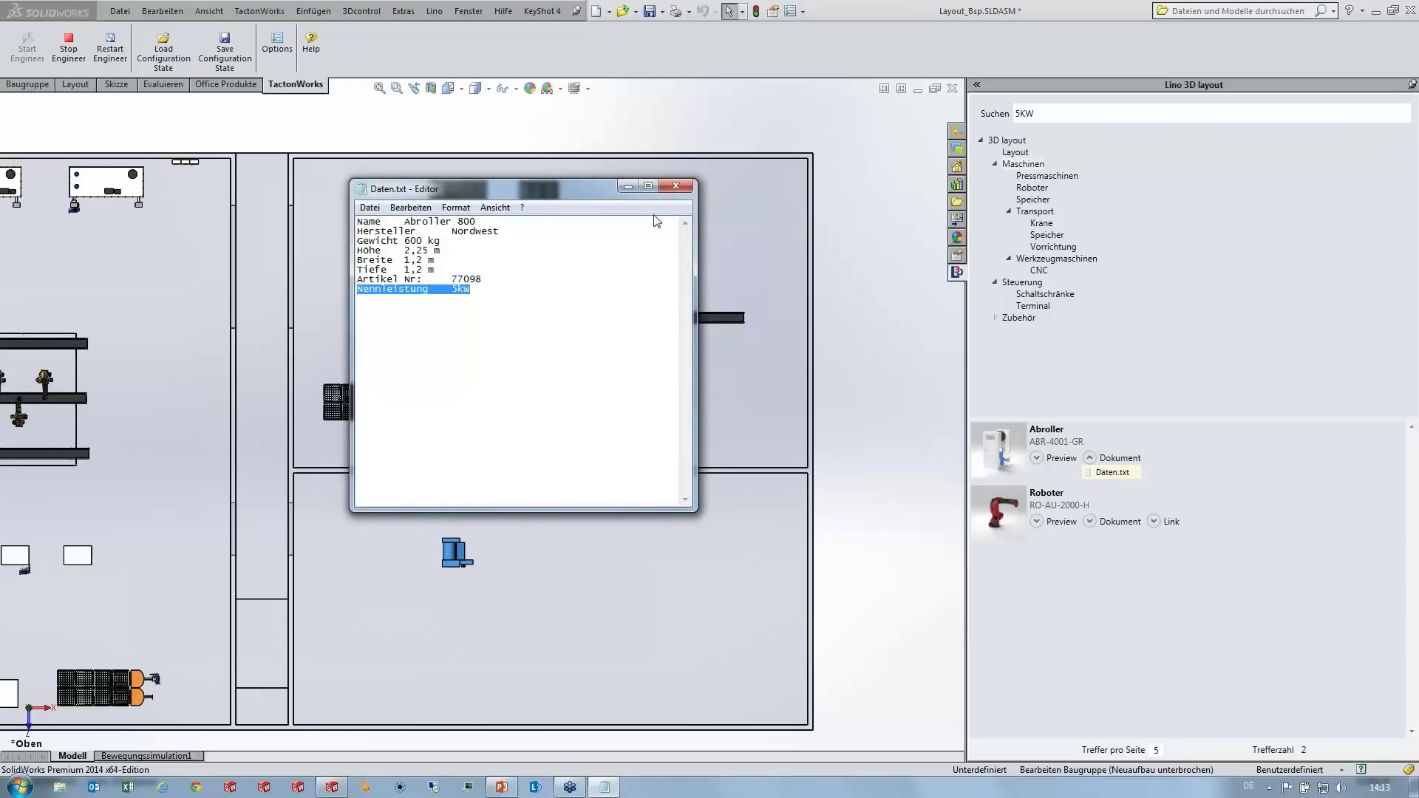
click(674, 187)
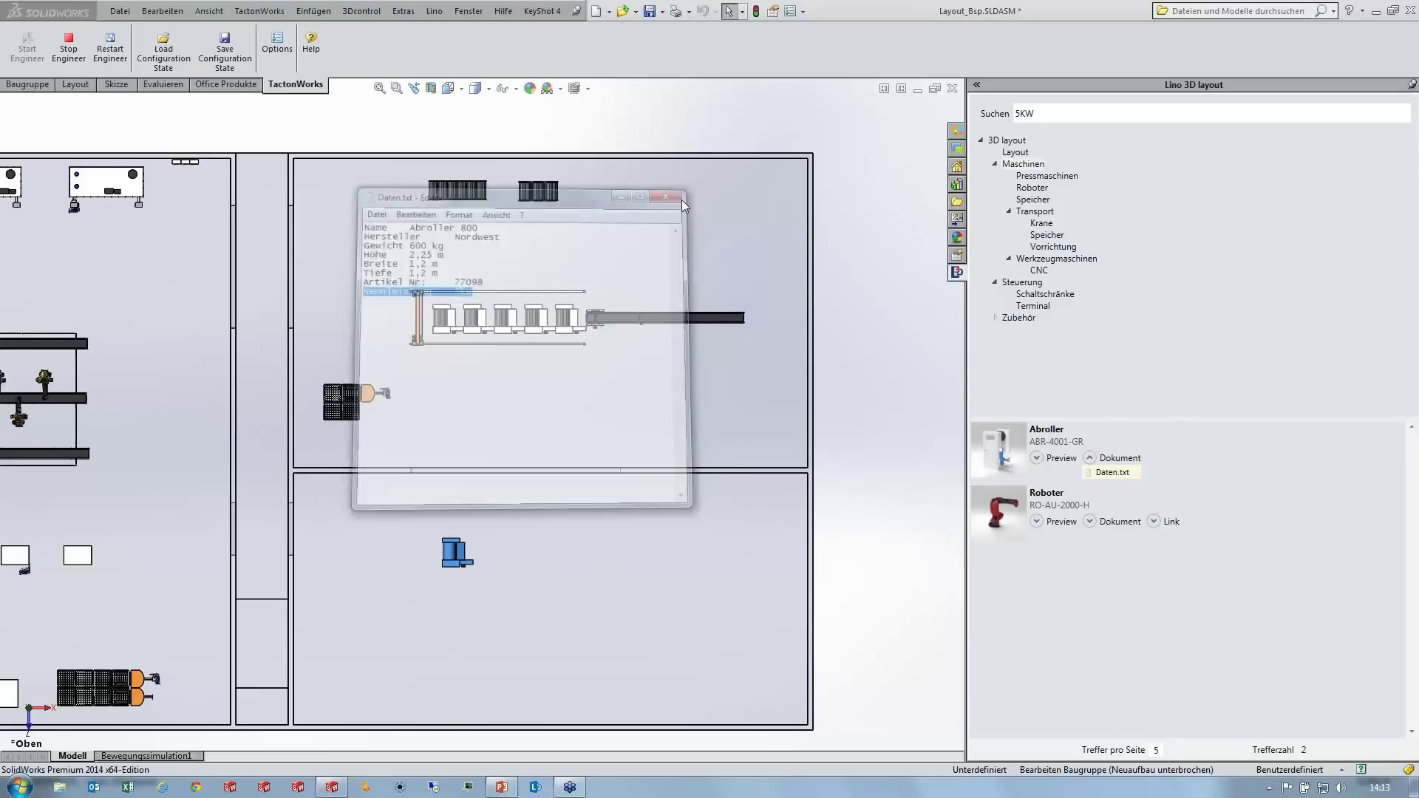
click(1090, 519)
click(1091, 519)
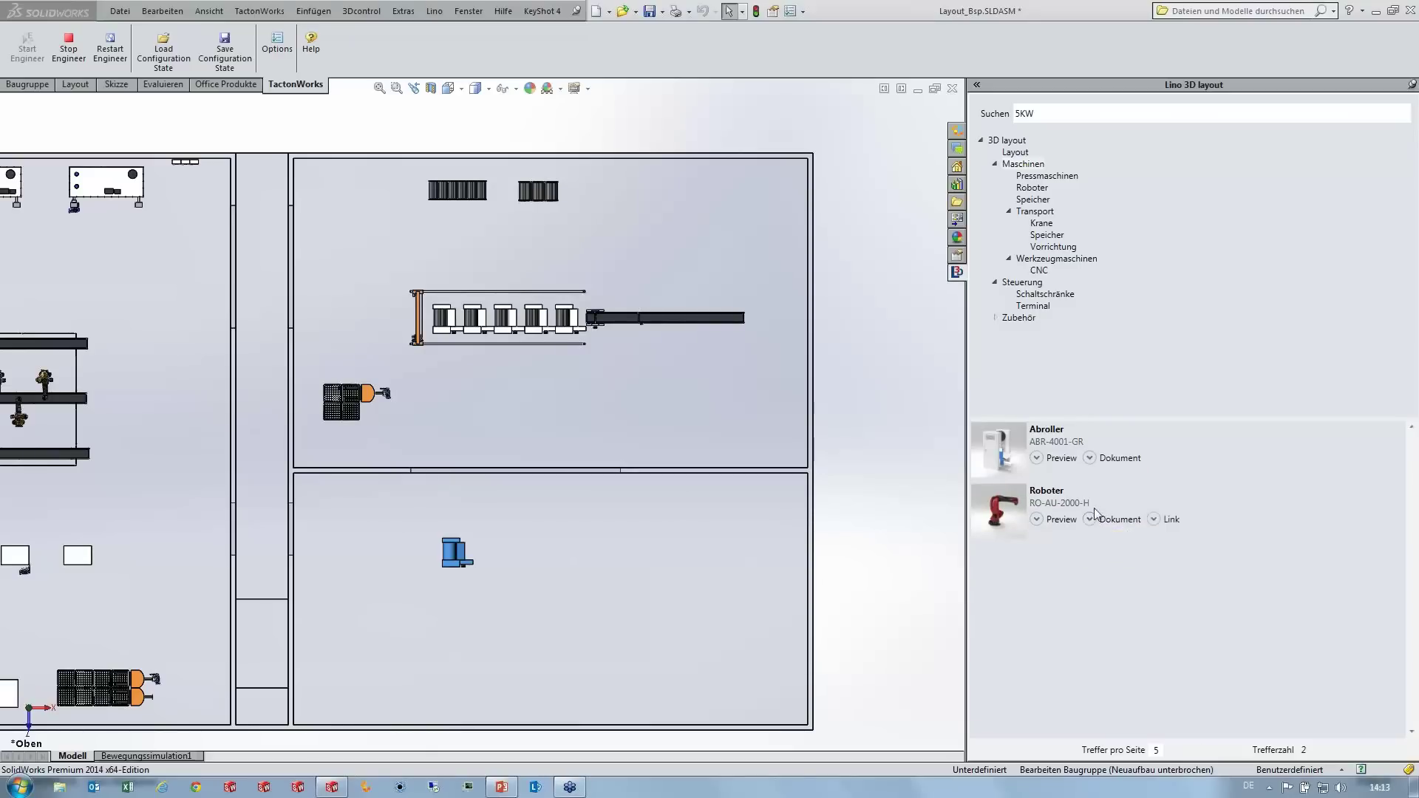
double_click(1013, 119)
text(8K)
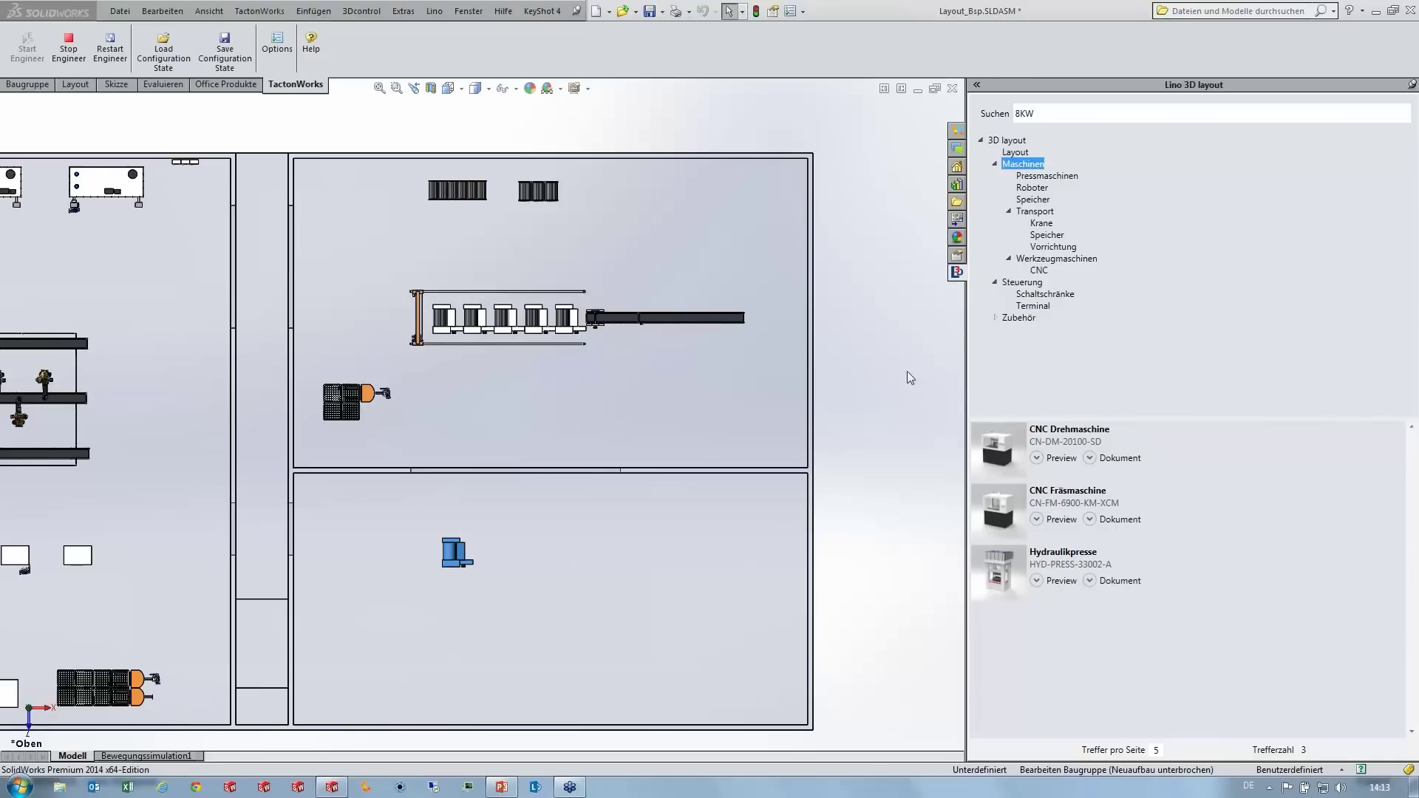
Step: Add Abroller units from Maschinen so four snap together in a row in the lower hall
click(651, 517)
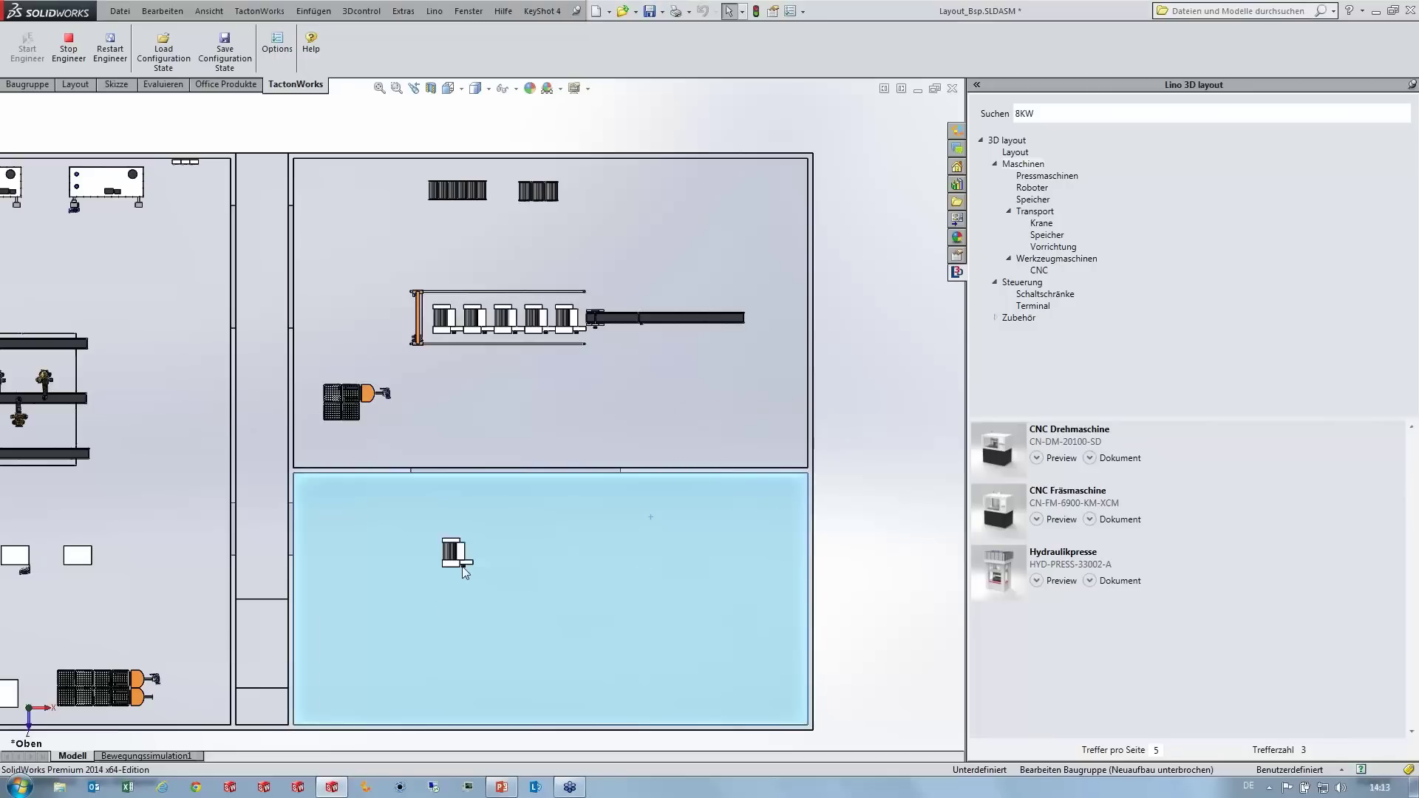
scroll(463, 568, down, 2)
scroll(480, 550, down, 2)
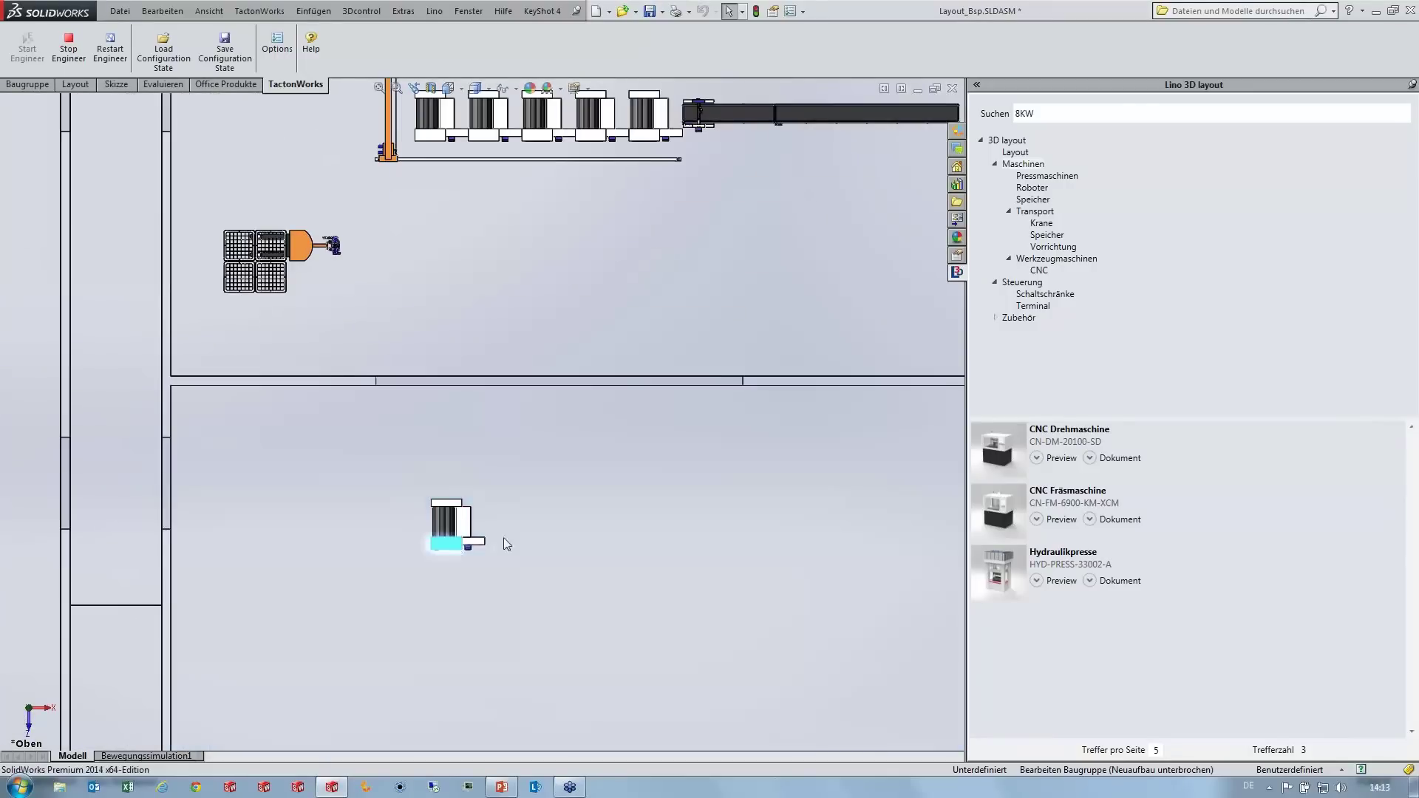
drag(511, 521, 476, 502)
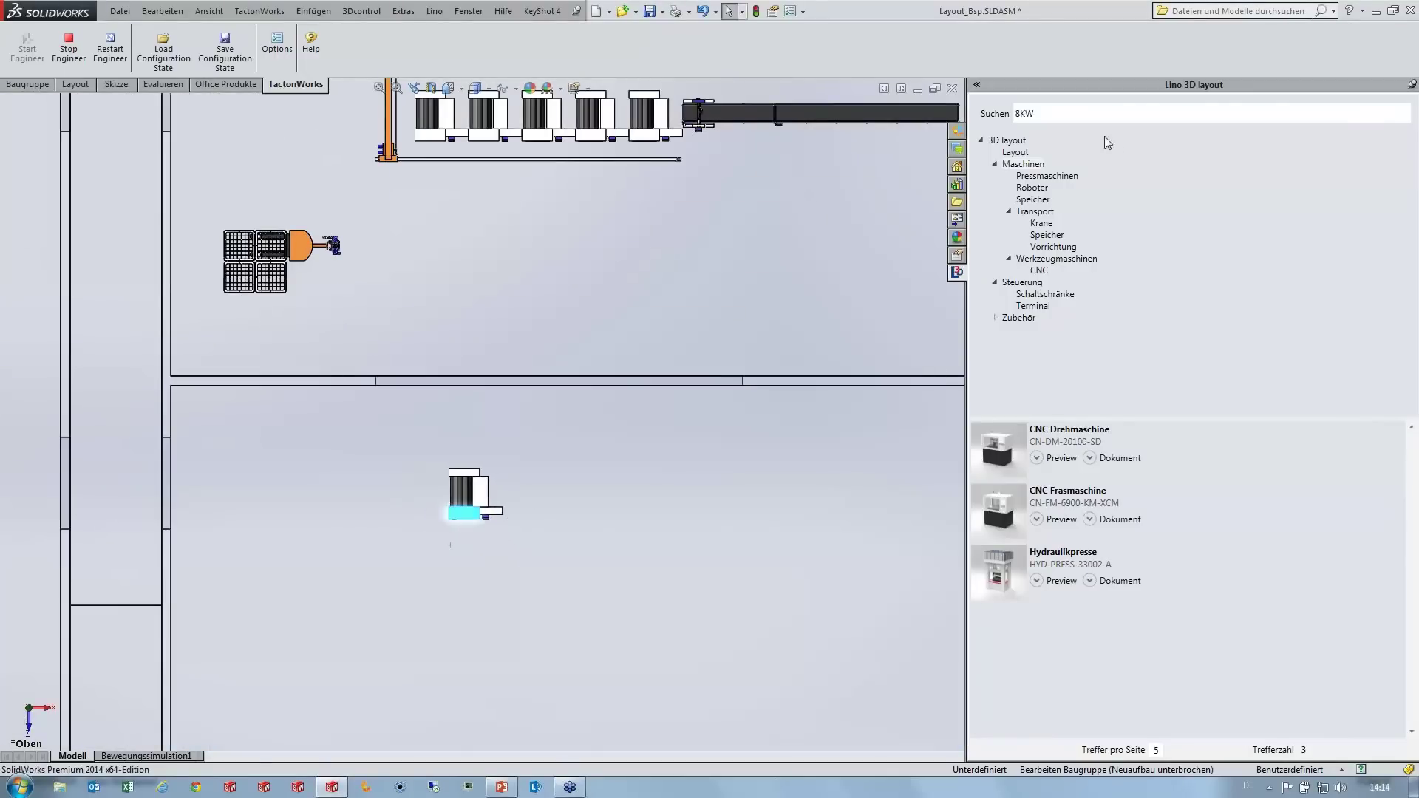
click(1021, 164)
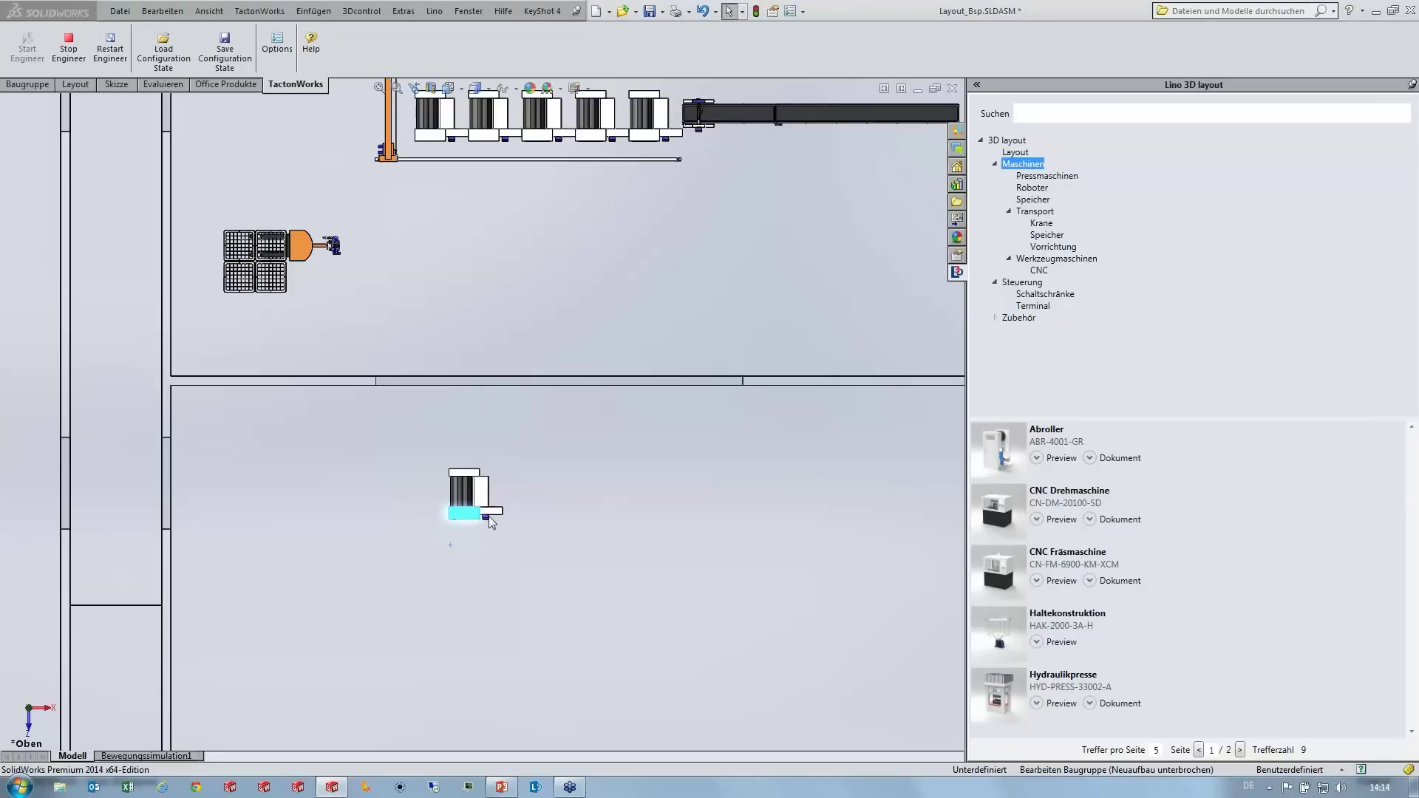
mouse_move(1001, 451)
mouse_down()
mouse_move(513, 515)
mouse_move(540, 521)
mouse_up()
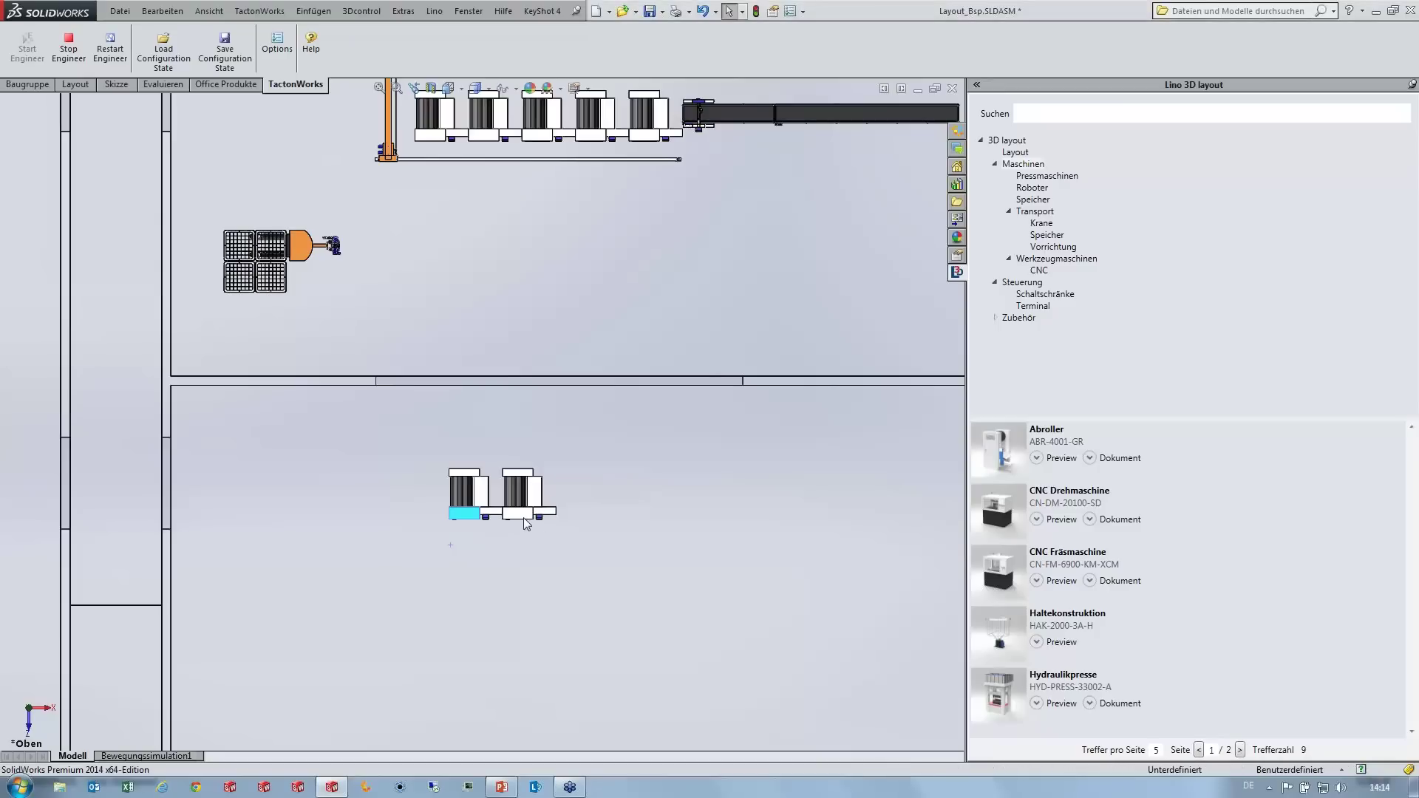
mouse_move(521, 518)
mouse_down()
mouse_move(515, 530)
mouse_move(500, 513)
mouse_up()
drag(1010, 460, 535, 519)
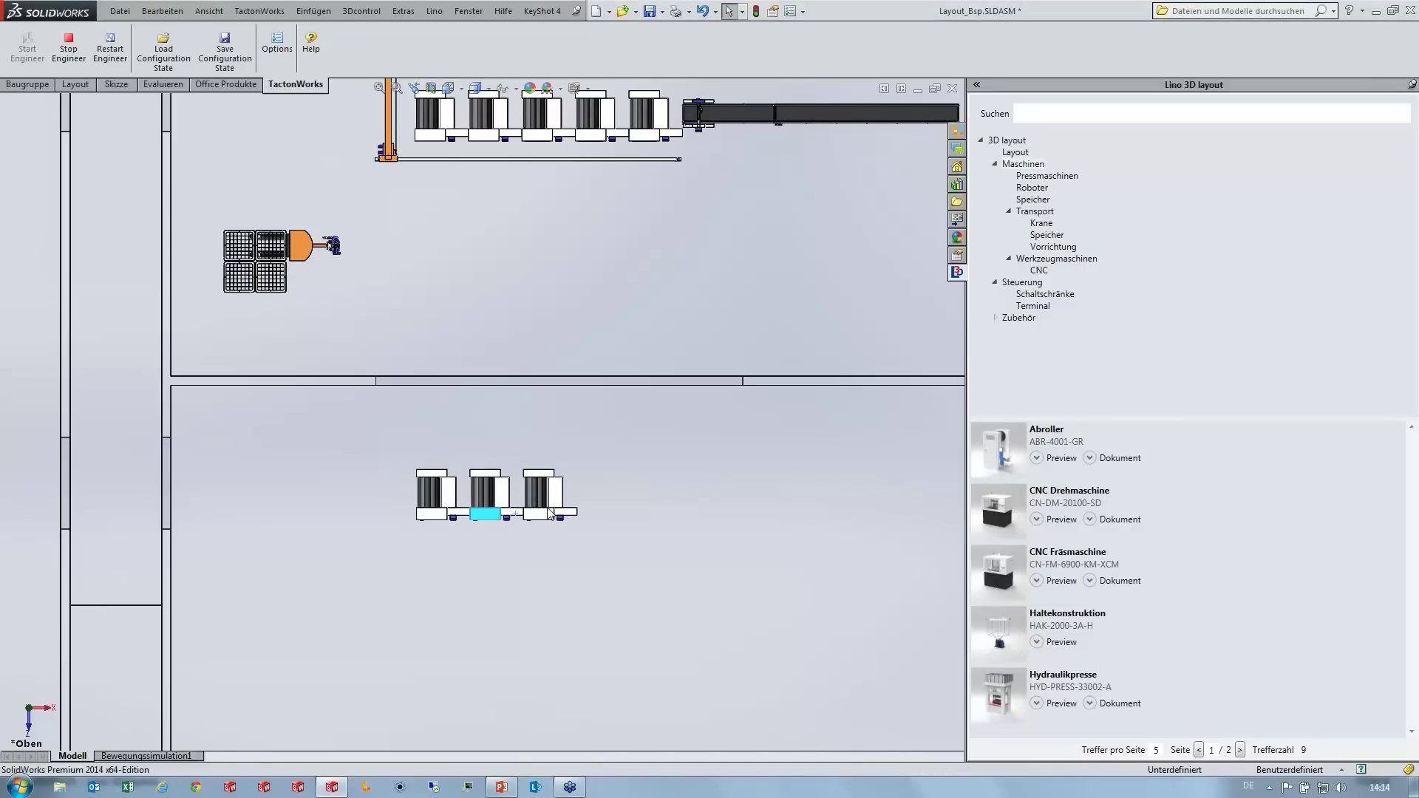
drag(550, 513, 556, 511)
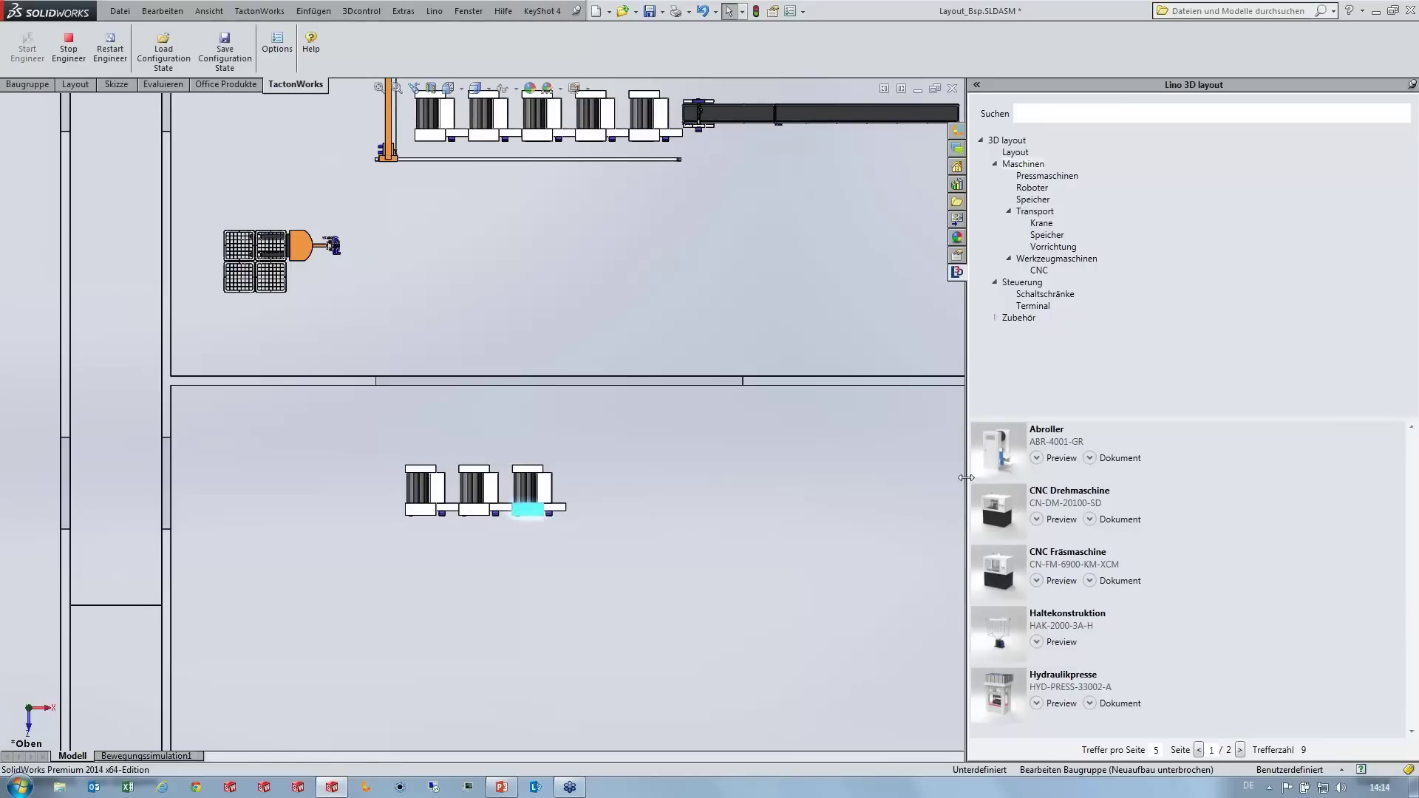
mouse_move(993, 444)
mouse_down()
mouse_move(572, 512)
mouse_move(412, 515)
mouse_move(405, 529)
mouse_move(442, 524)
mouse_move(414, 526)
mouse_move(408, 512)
mouse_move(576, 476)
mouse_move(557, 507)
mouse_move(570, 521)
mouse_move(453, 532)
mouse_move(507, 530)
mouse_up()
drag(446, 522, 566, 513)
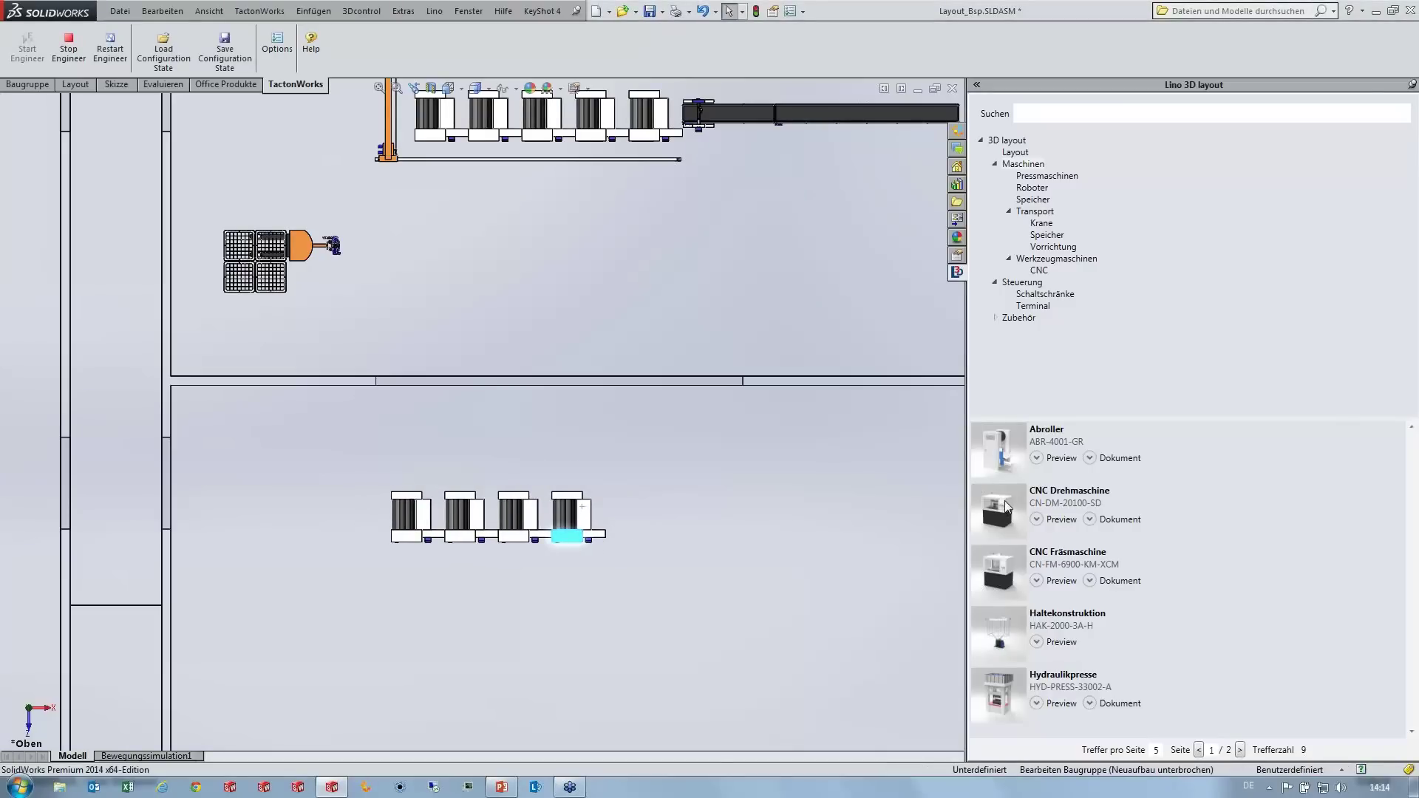
Step: Place a CNC Drehmaschine above and right of the Abroller row, viewing the hall in 3D
mouse_move(1005, 501)
mouse_down()
mouse_move(790, 455)
mouse_move(818, 464)
mouse_up()
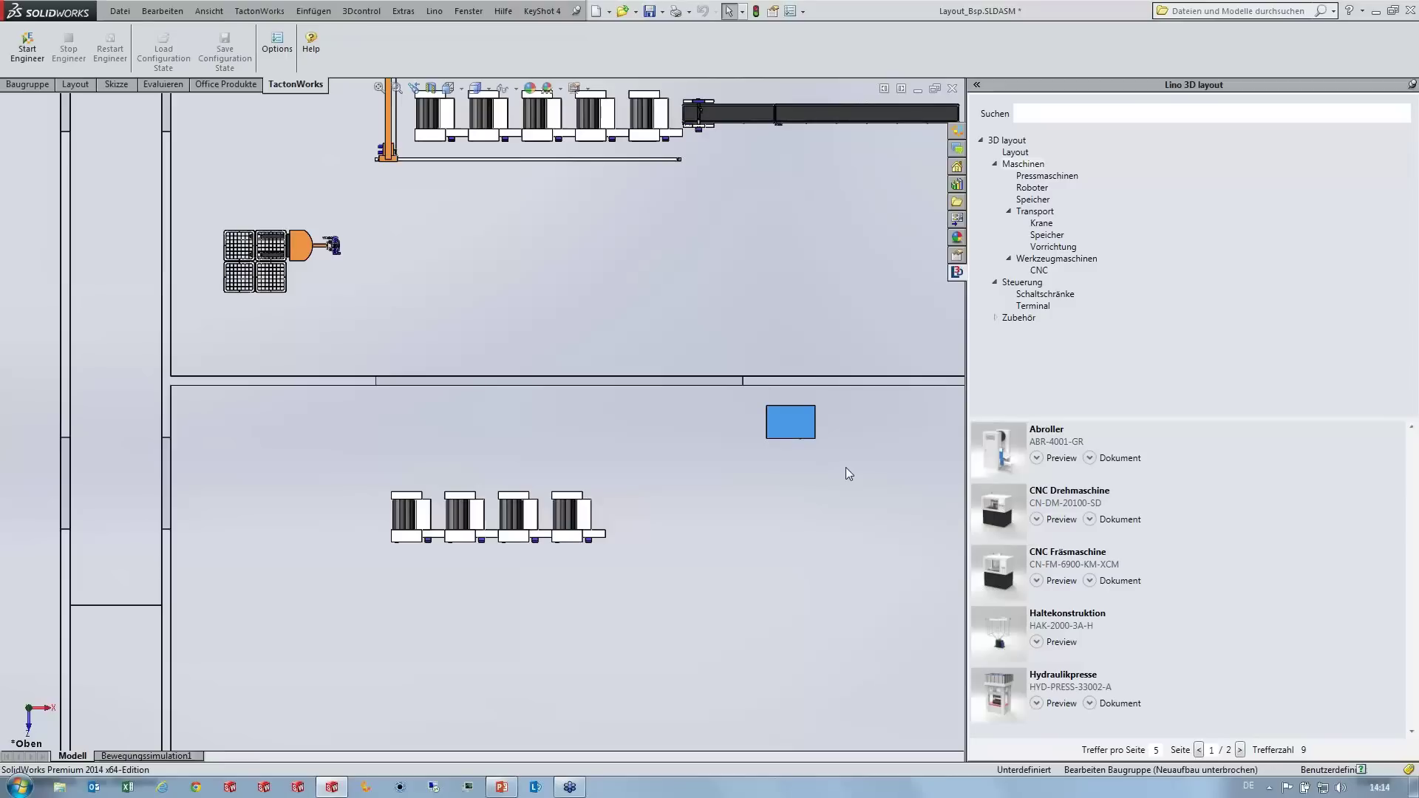
mouse_move(846, 467)
middle_down()
mouse_move(778, 583)
mouse_move(714, 580)
middle_up()
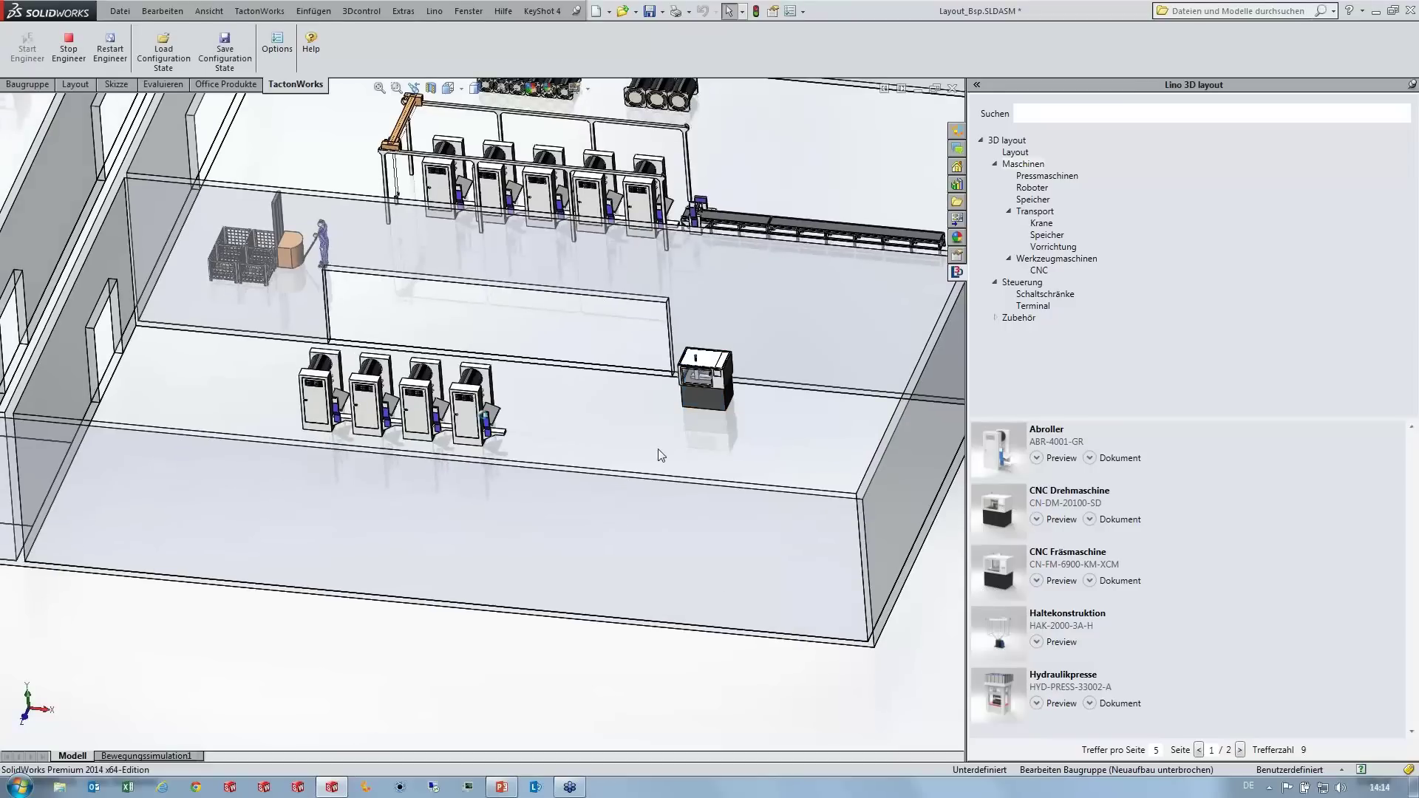
scroll(680, 398, down, 4)
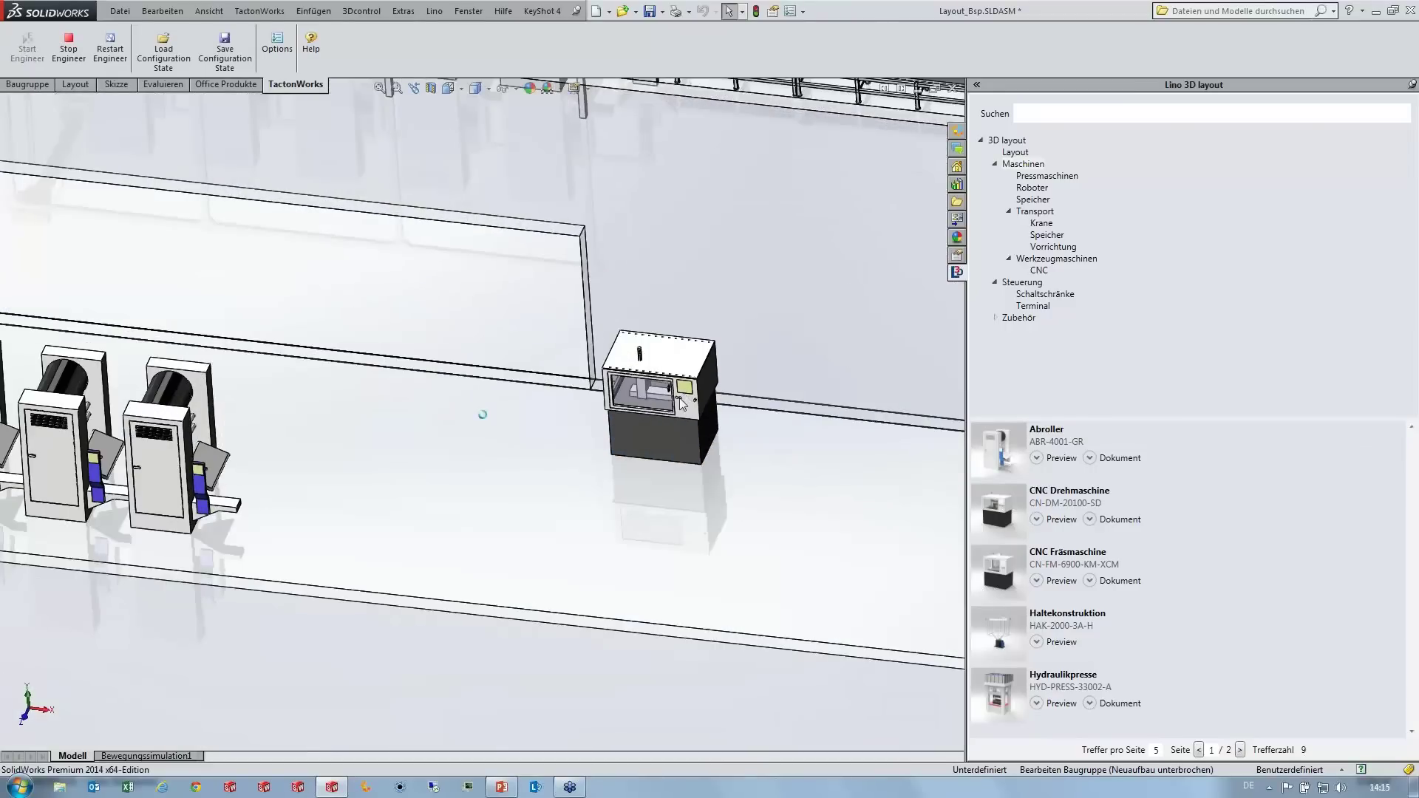
scroll(629, 401, down, 3)
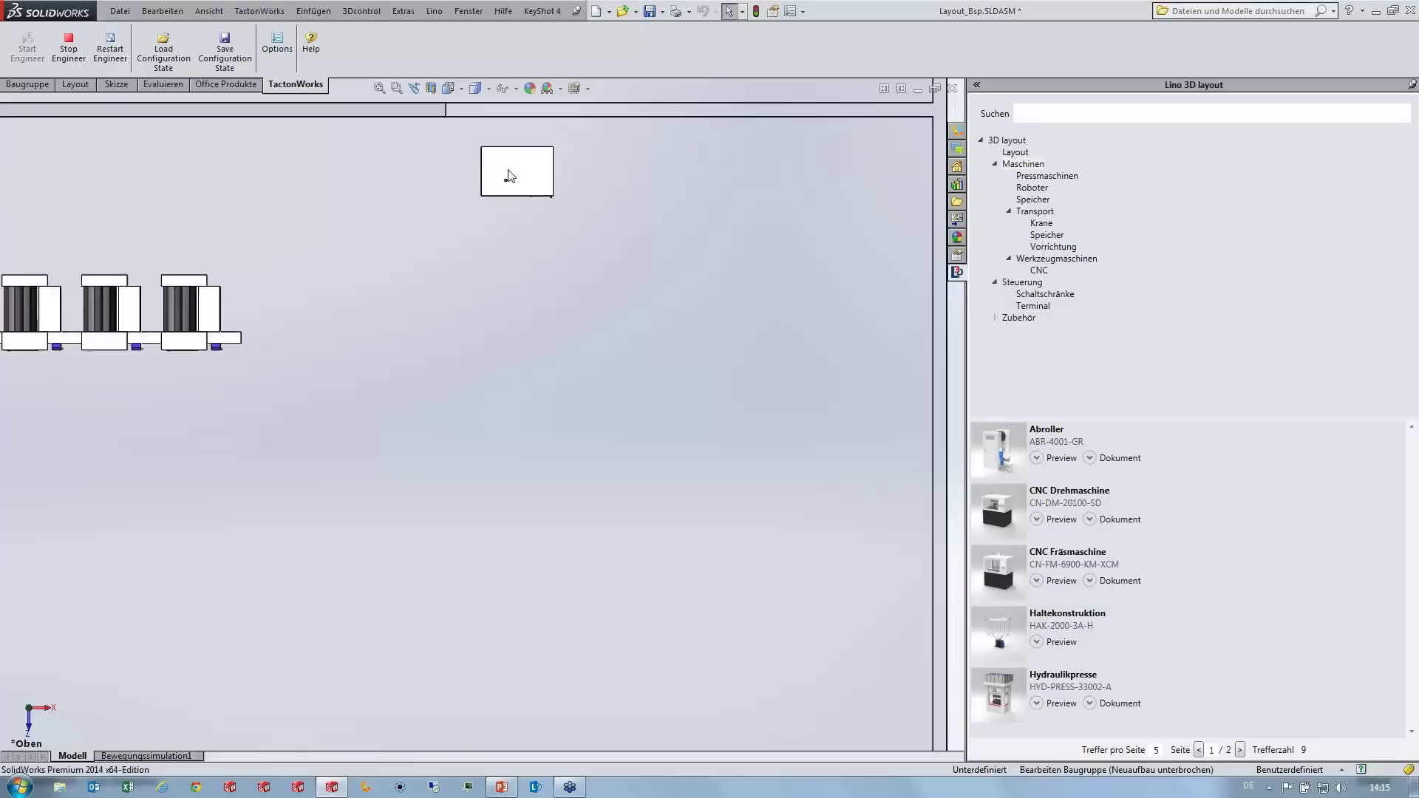
Step: Place a Zubehör Mitarbeiter beside the CNC Drehmaschine and shift both slightly down
click(1017, 320)
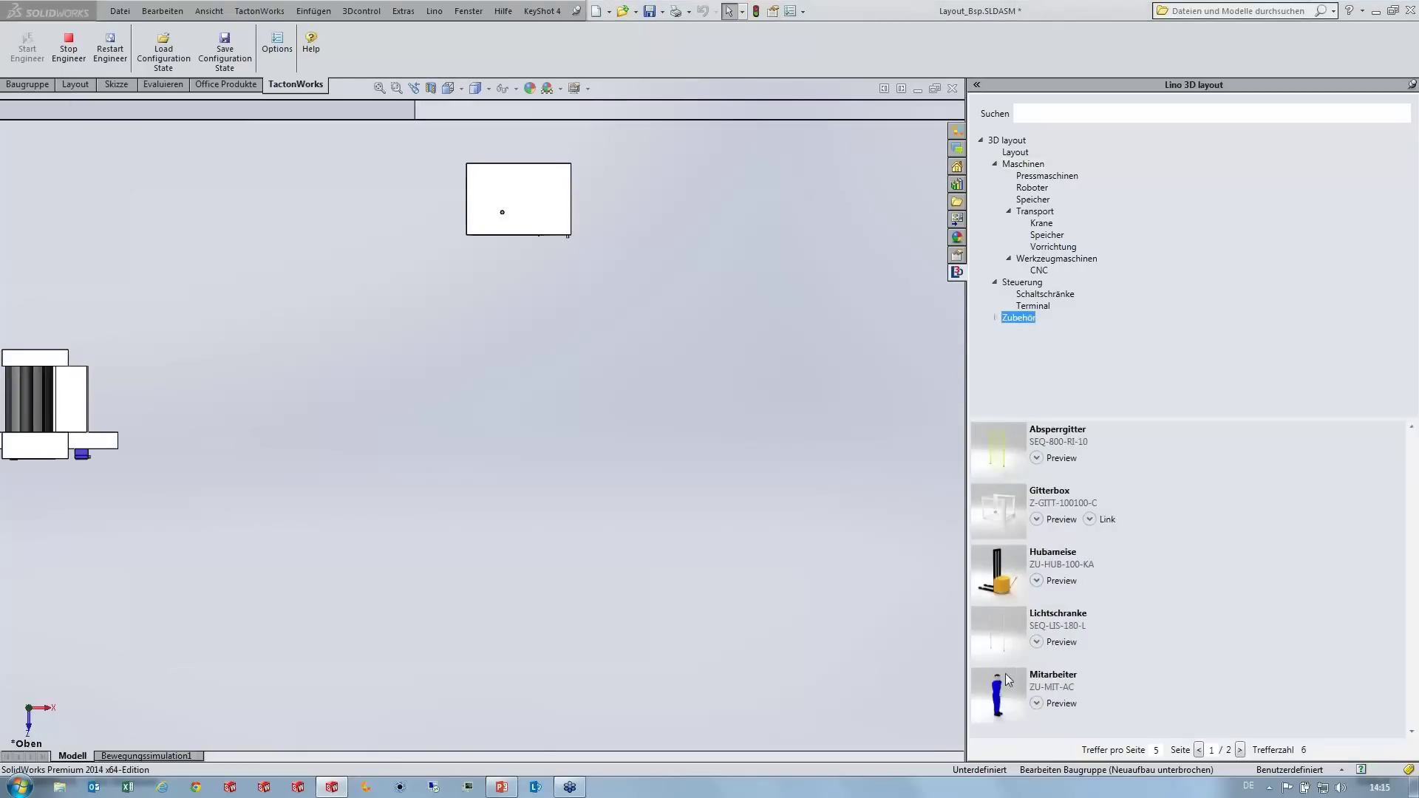
drag(1000, 706, 569, 238)
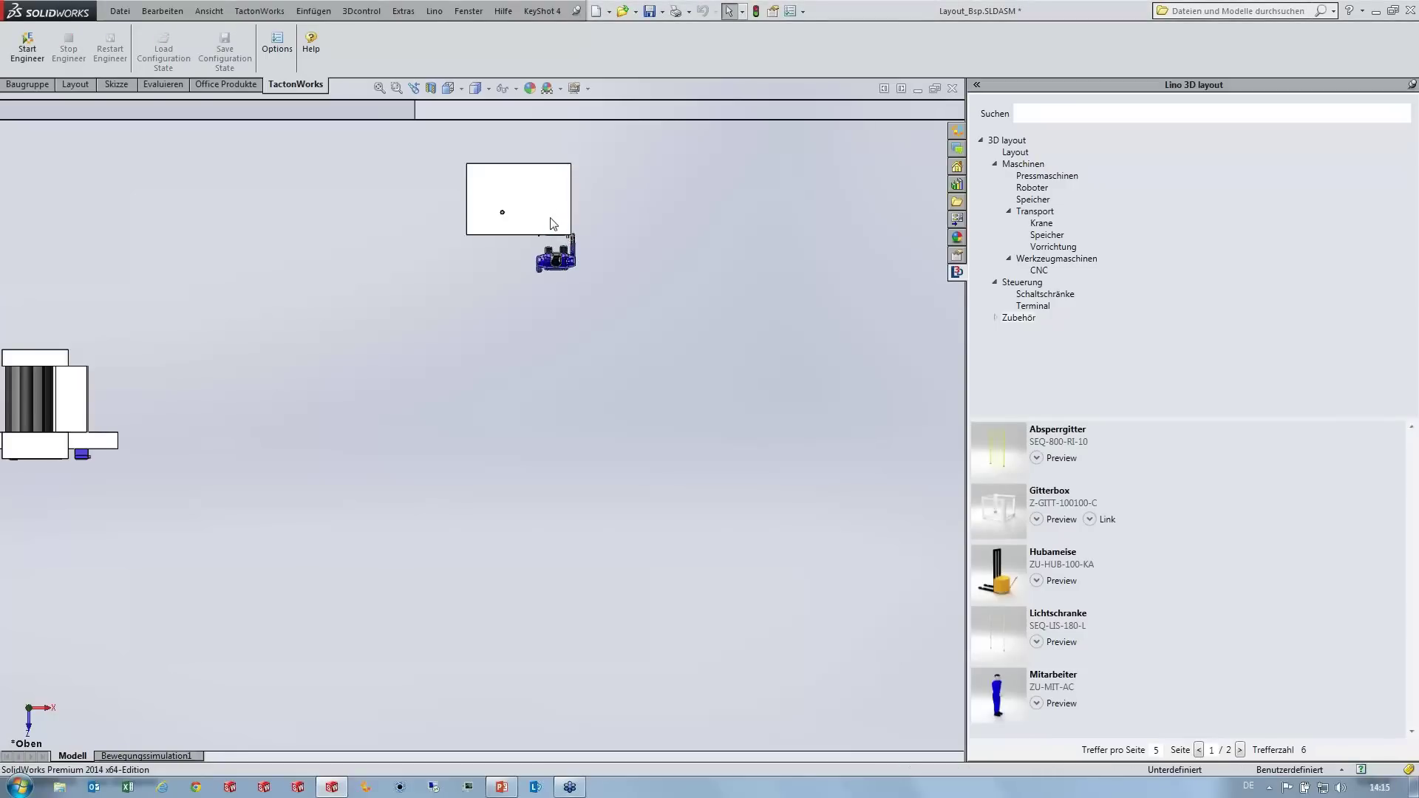
mouse_move(544, 194)
mouse_down()
mouse_move(576, 219)
mouse_move(555, 183)
mouse_up()
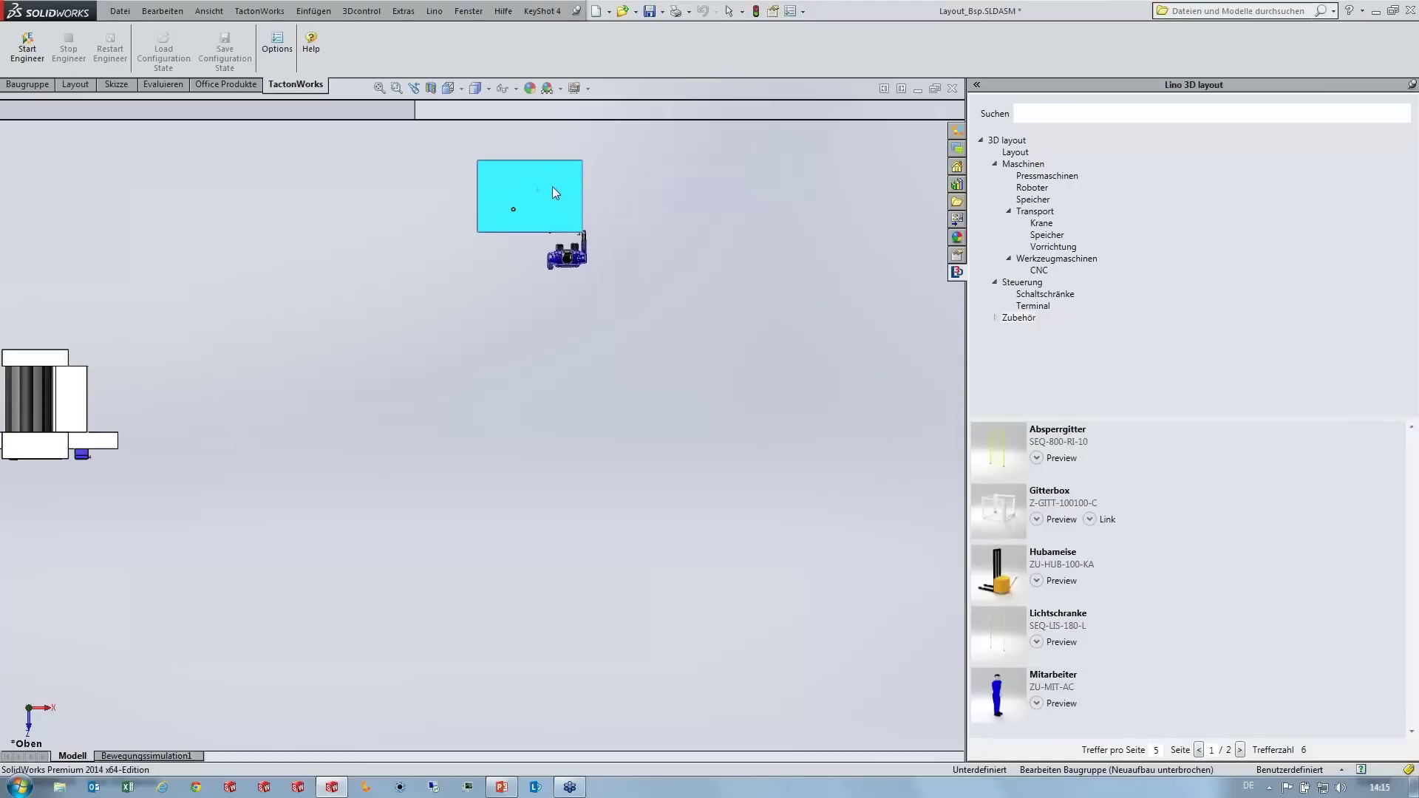
scroll(650, 308, up, 2)
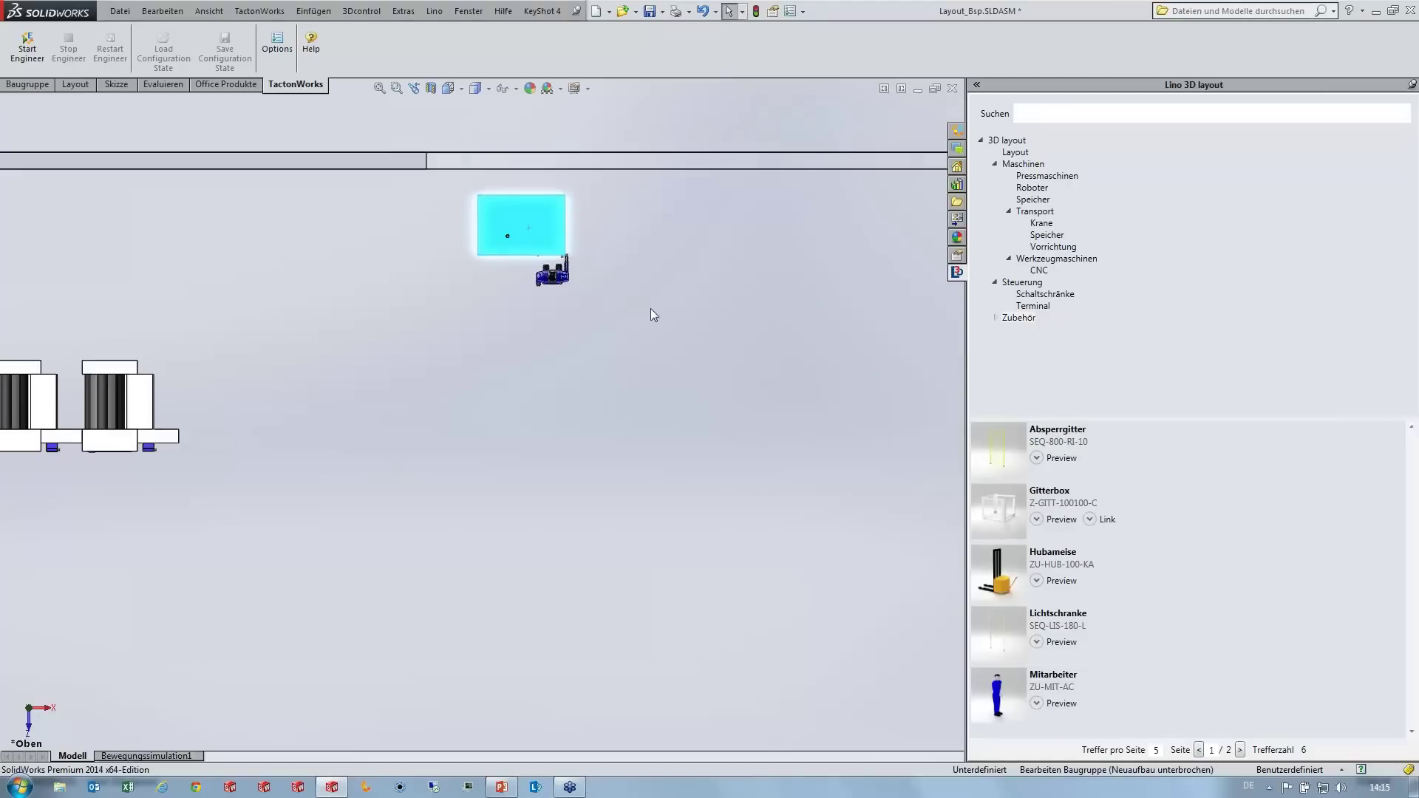
scroll(473, 399, up, 3)
scroll(435, 466, up, 1)
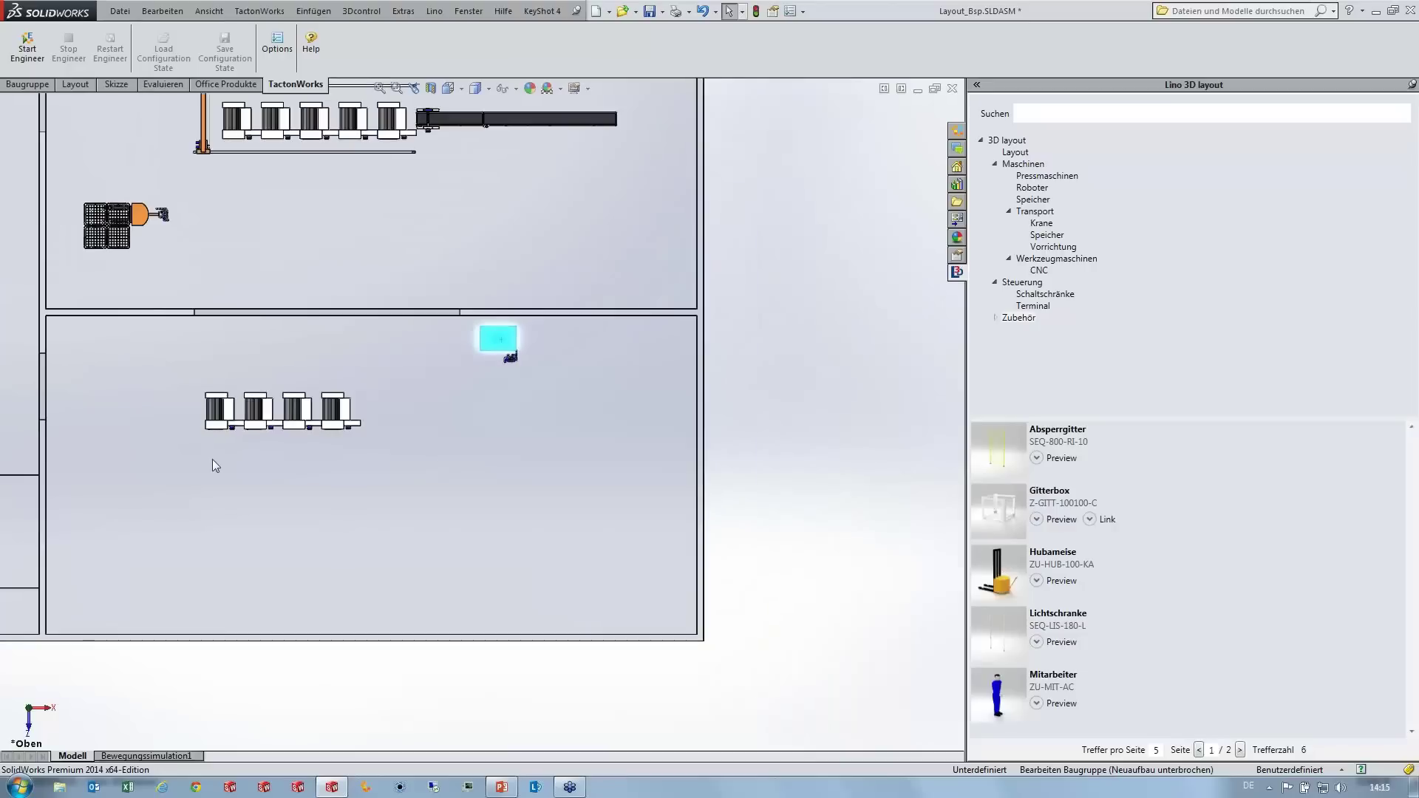
scroll(213, 464, down, 1)
scroll(296, 429, down, 1)
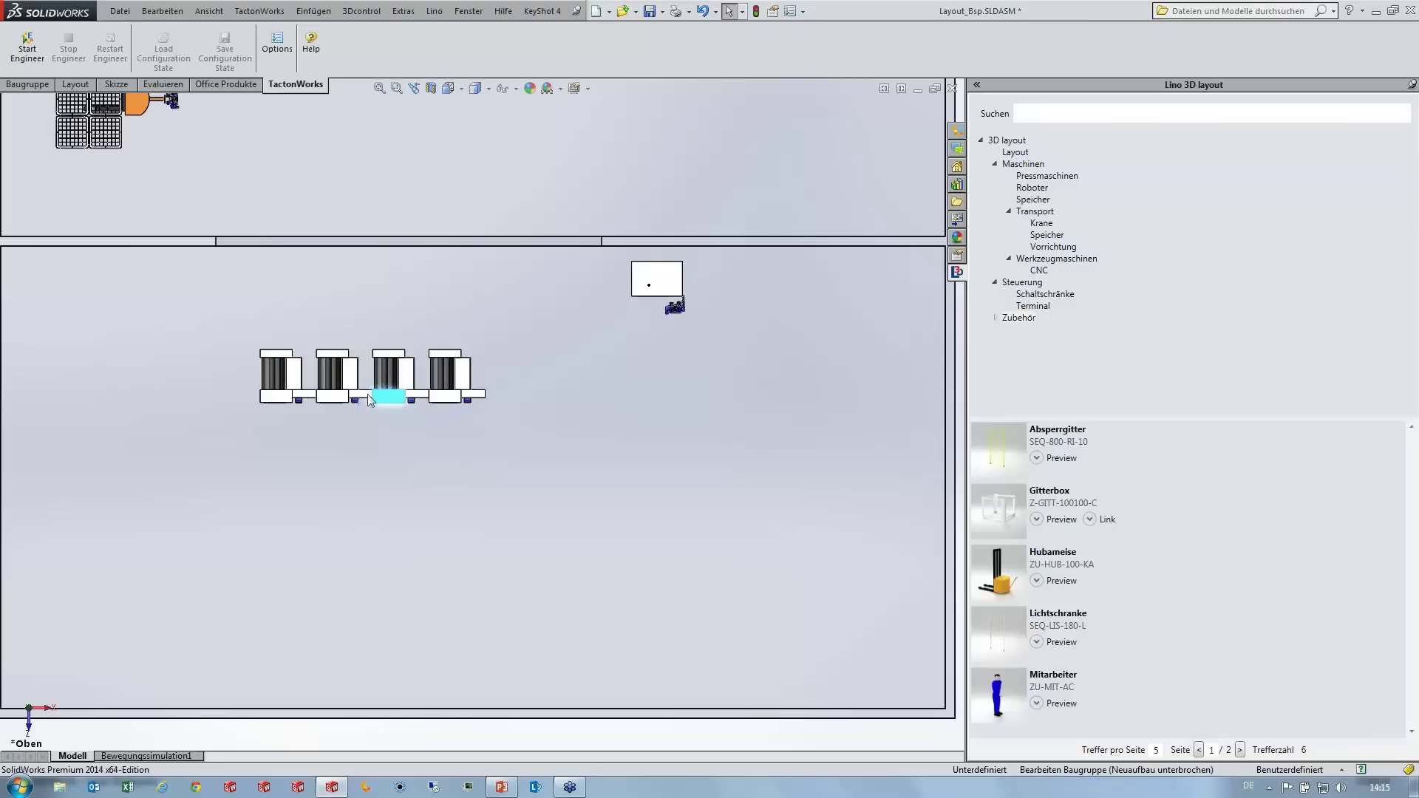
Step: Break the Abroller chain with Kette trennen and move the right pair away from the left pair
ctrl+click(347, 398)
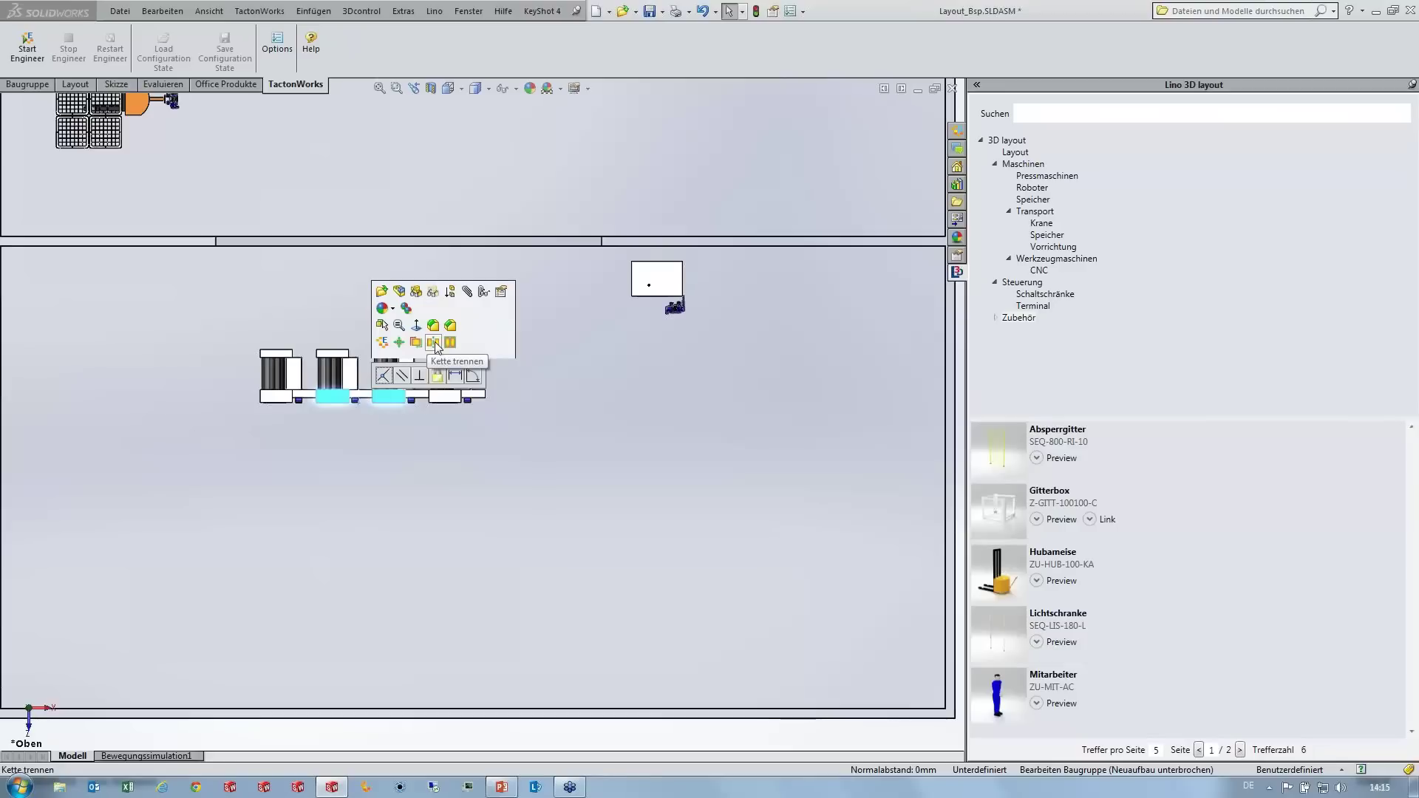
click(434, 341)
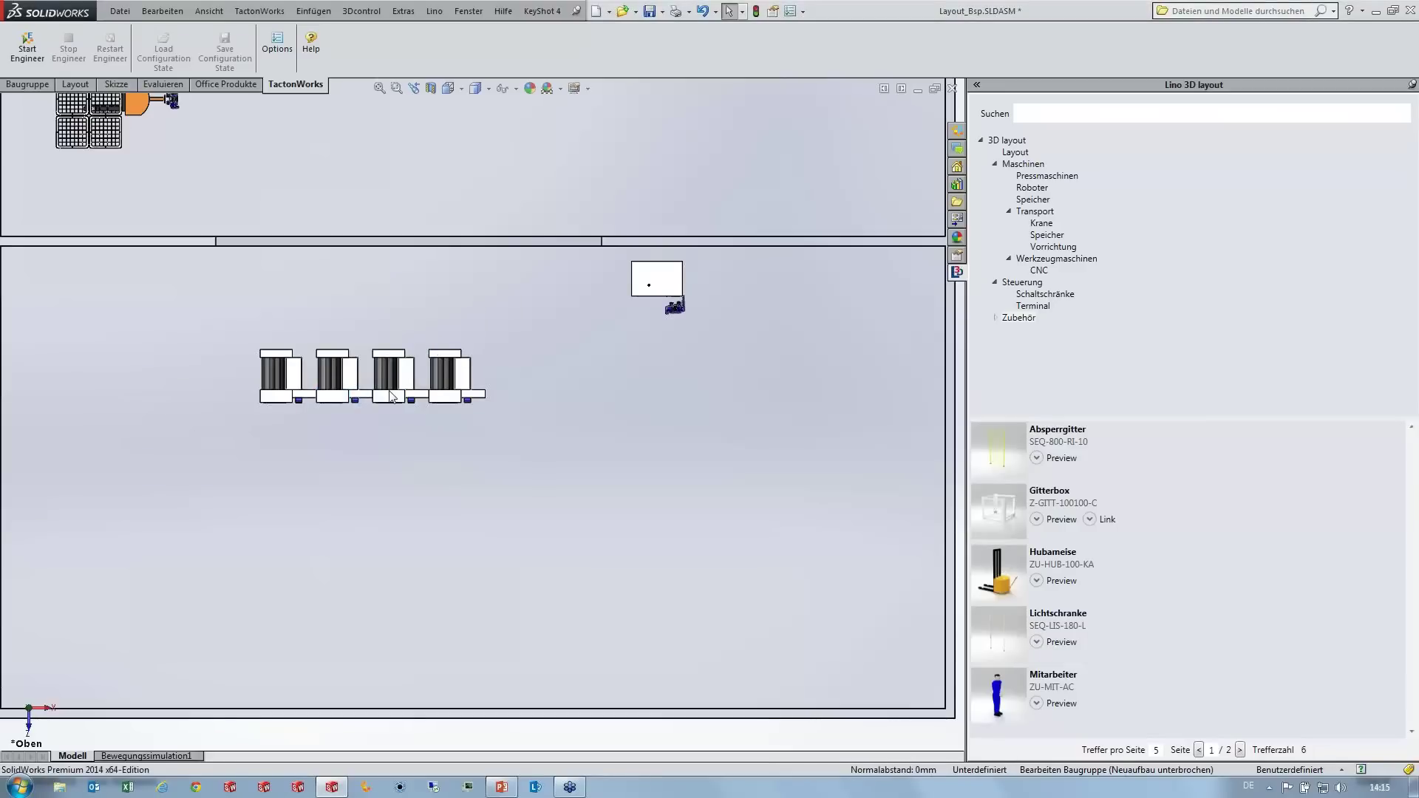
mouse_move(392, 397)
mouse_down()
mouse_move(460, 386)
mouse_move(449, 402)
mouse_up()
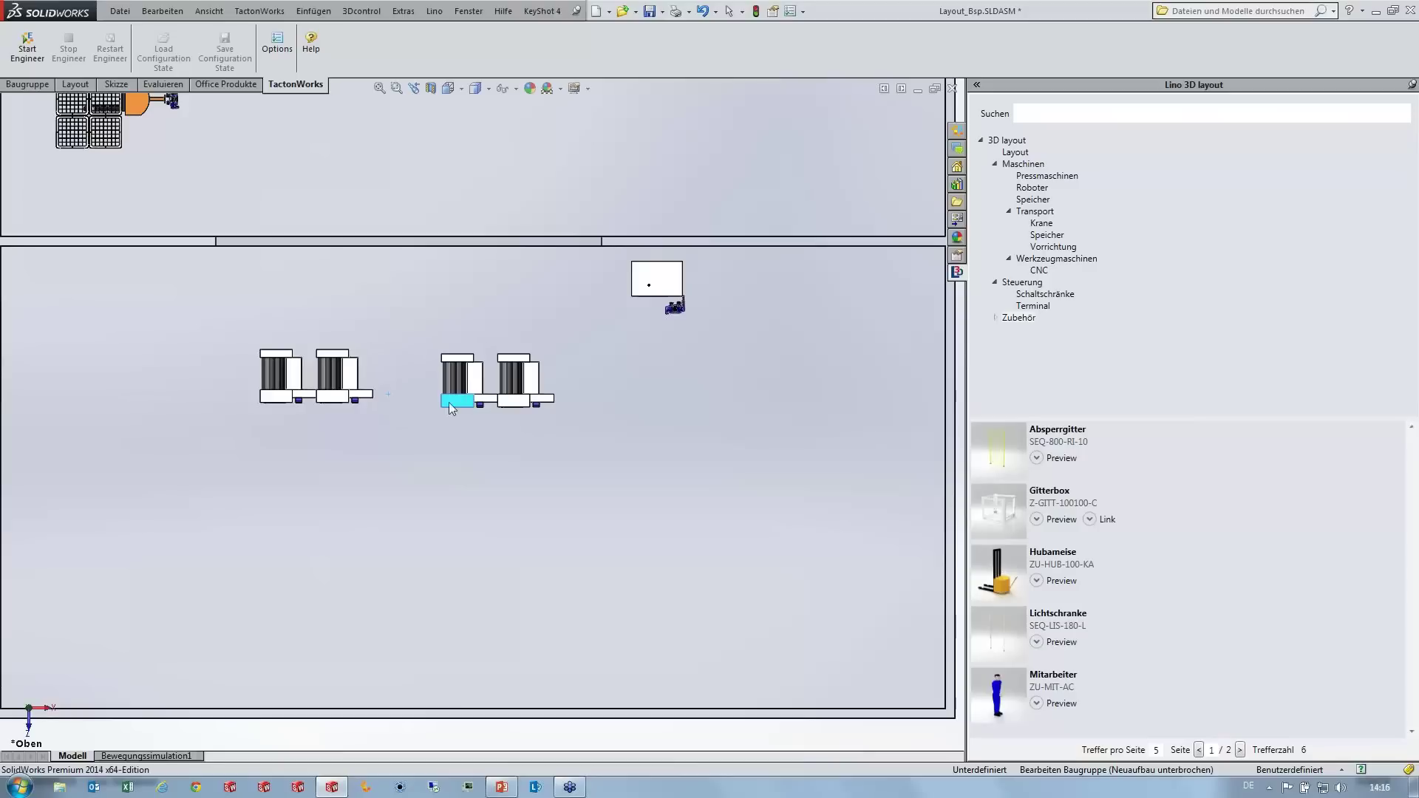
drag(318, 401, 307, 405)
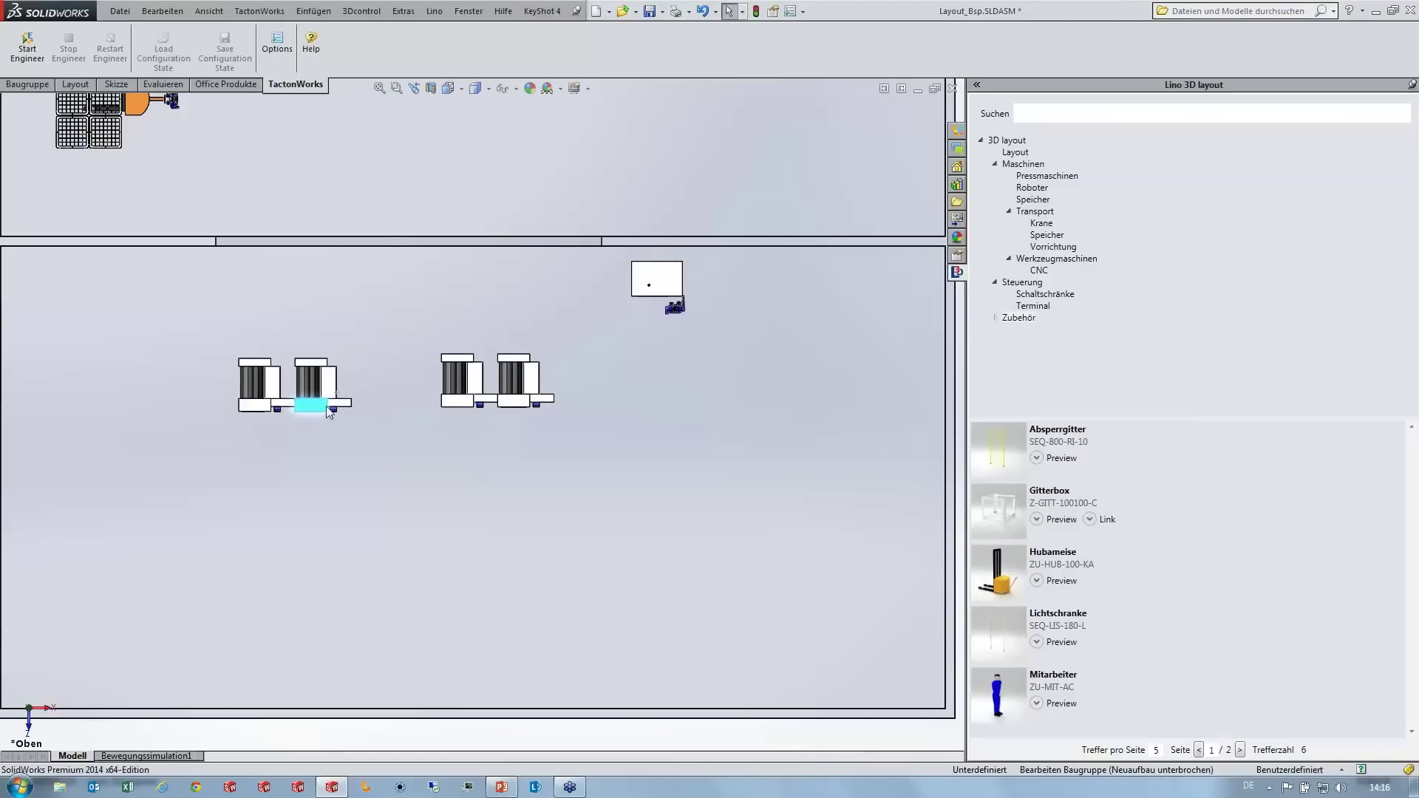
drag(447, 386, 471, 386)
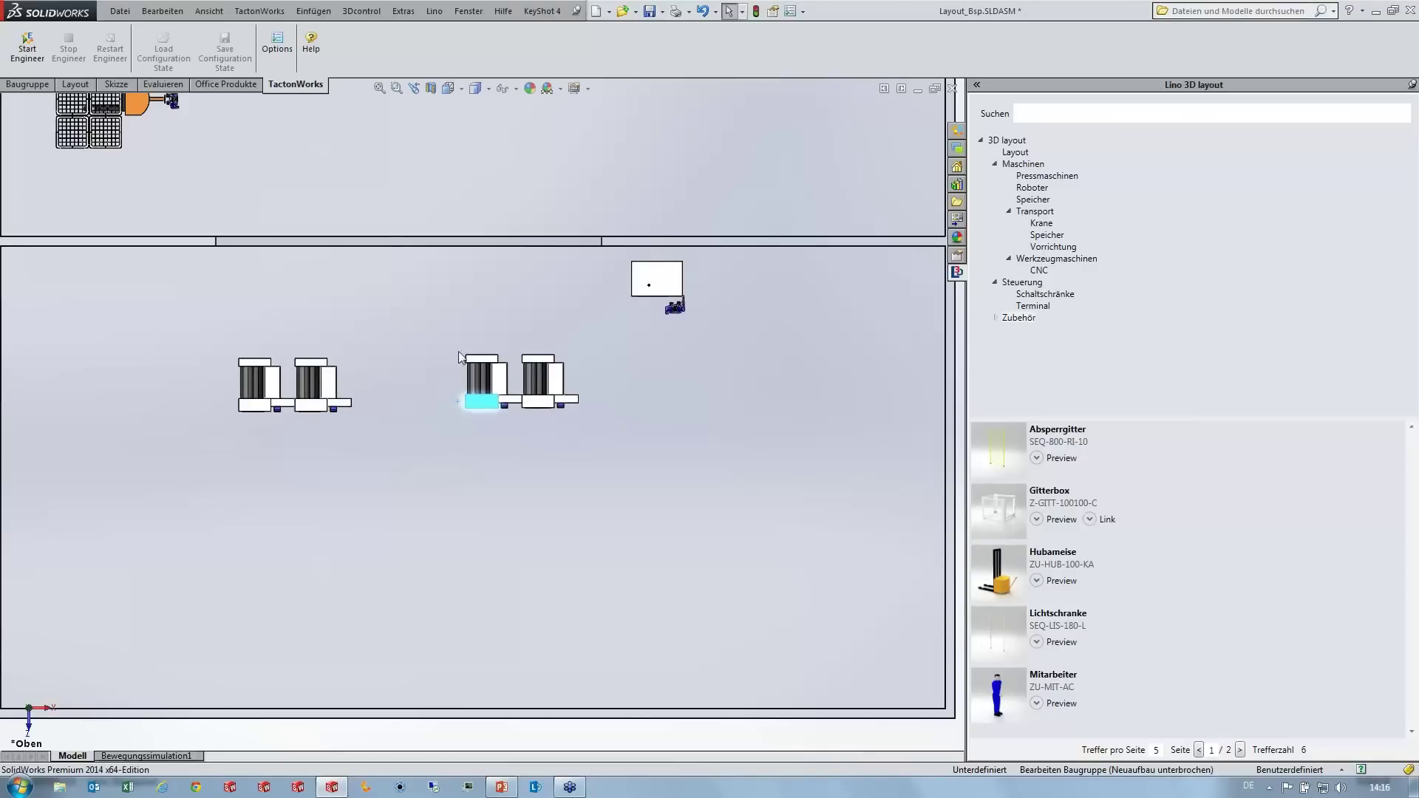
Step: Drop a new Abroller from Maschinen into the gap so five units join in one row
click(1017, 164)
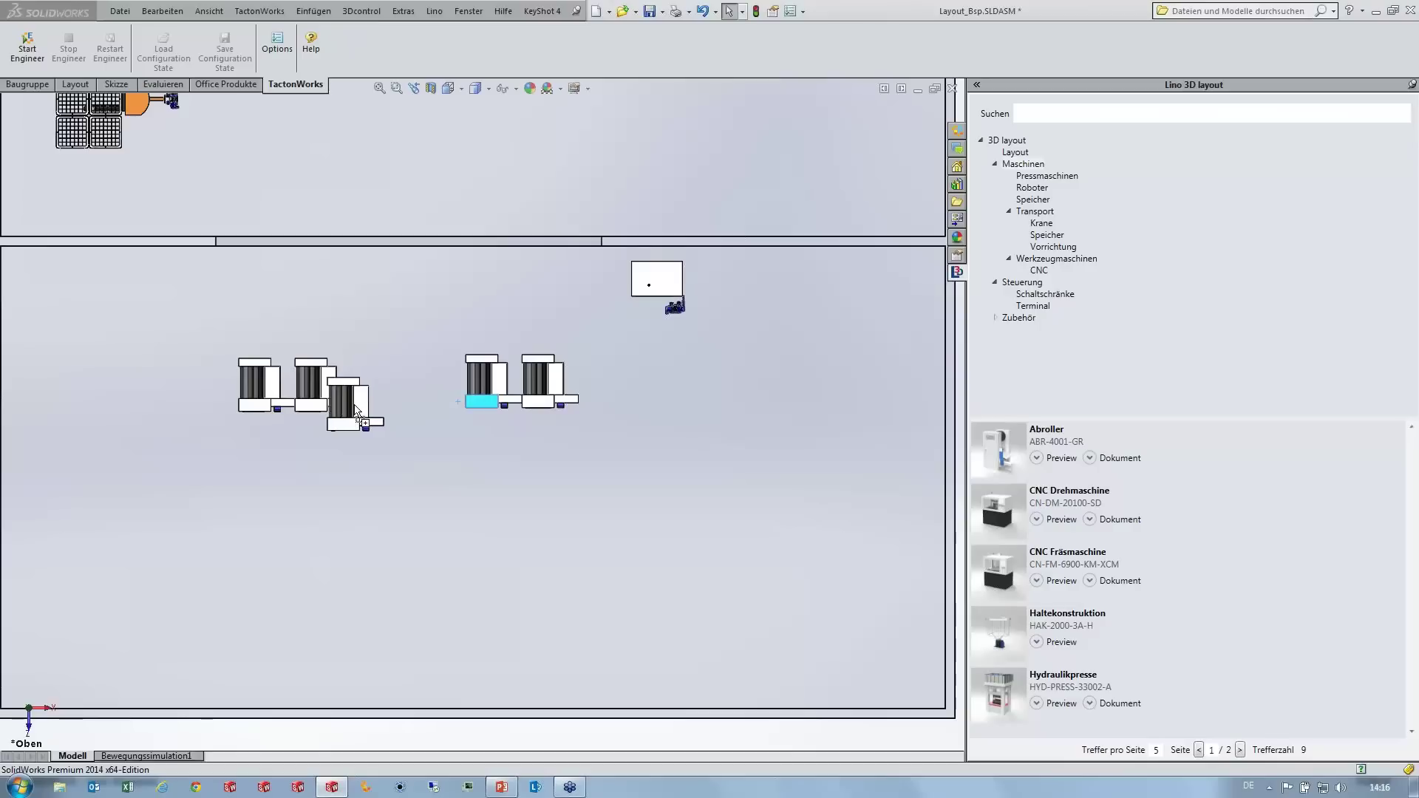
click(357, 410)
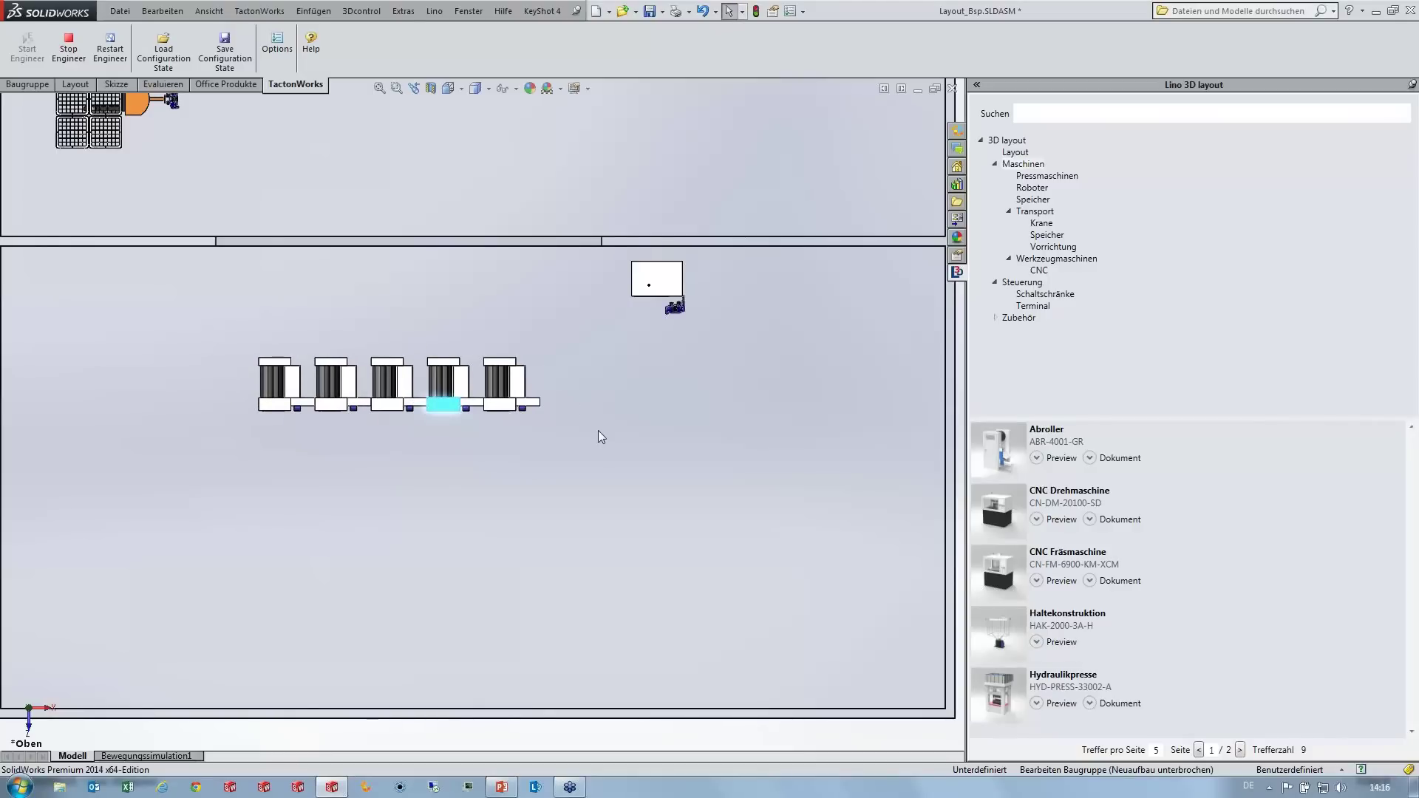
scroll(597, 430, up, 3)
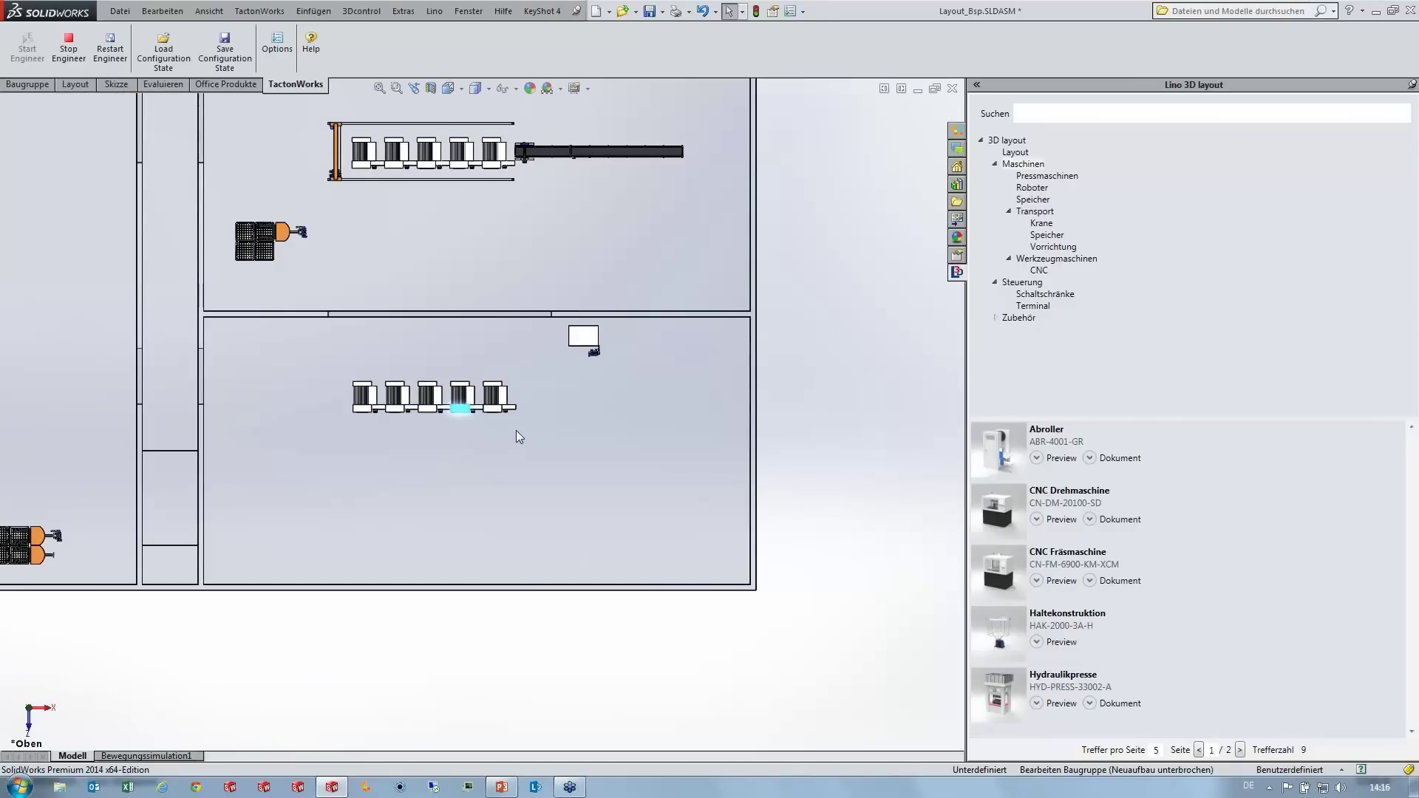
scroll(523, 411, down, 1)
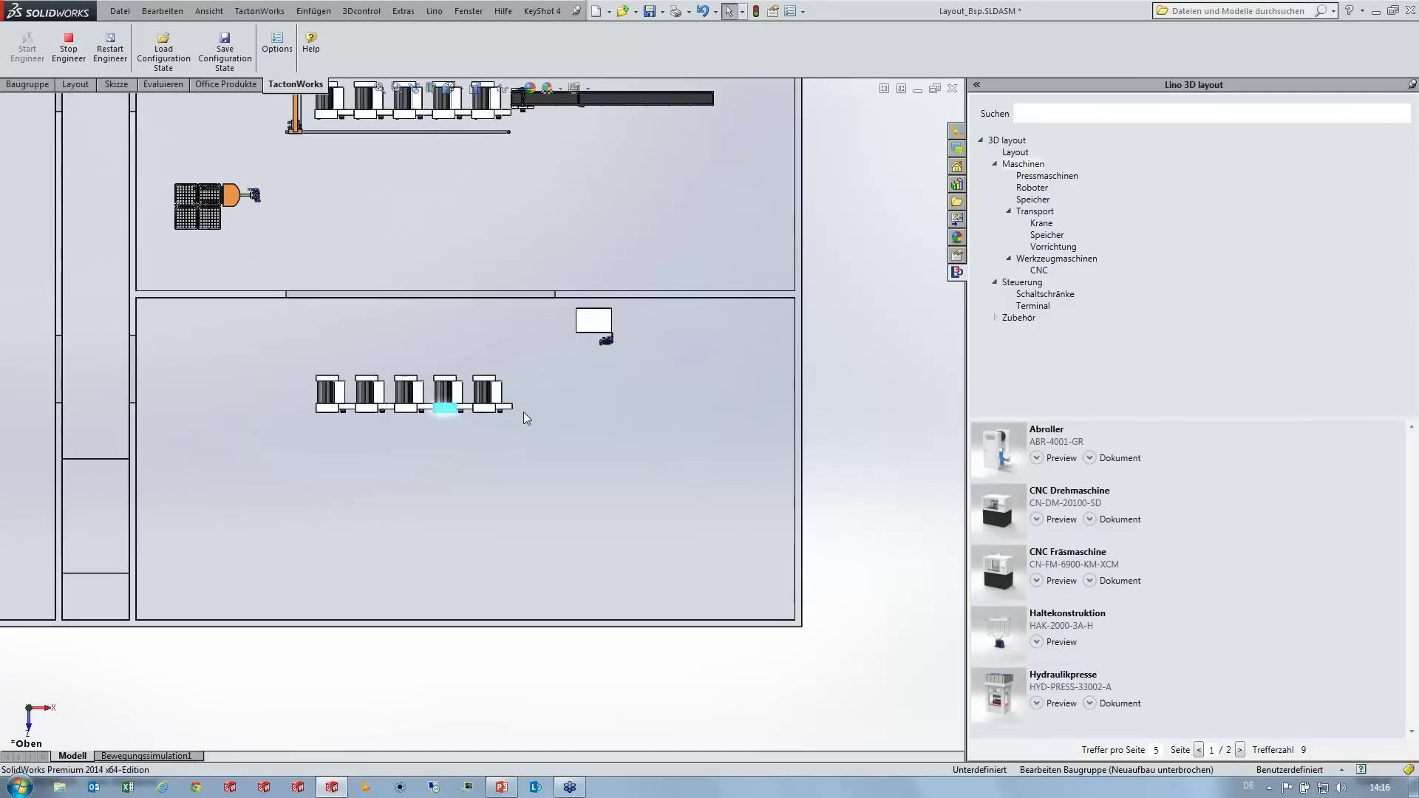
scroll(518, 414, down, 1)
scroll(488, 421, down, 1)
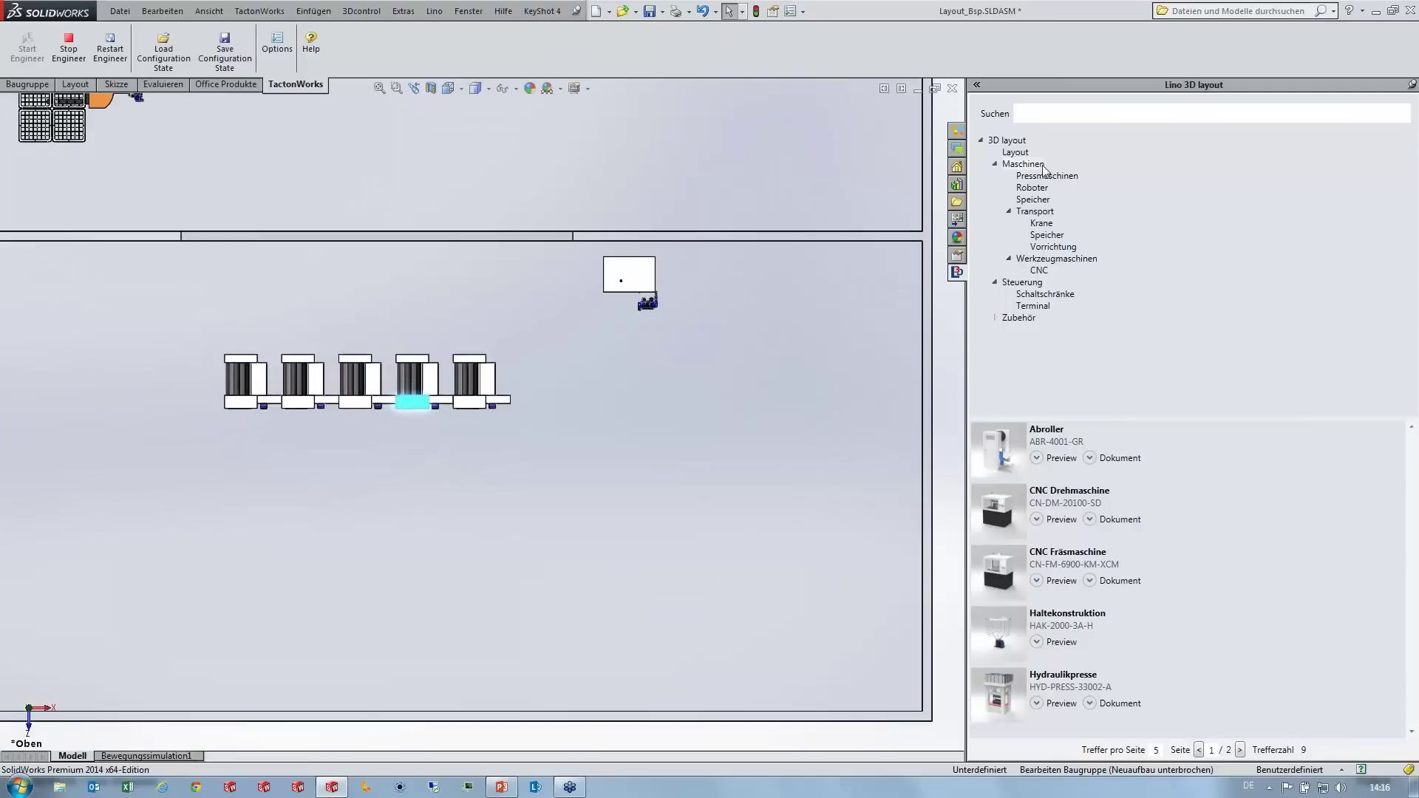
Step: Add a Transportband from the transport items at the end of the Abroller row
click(1044, 213)
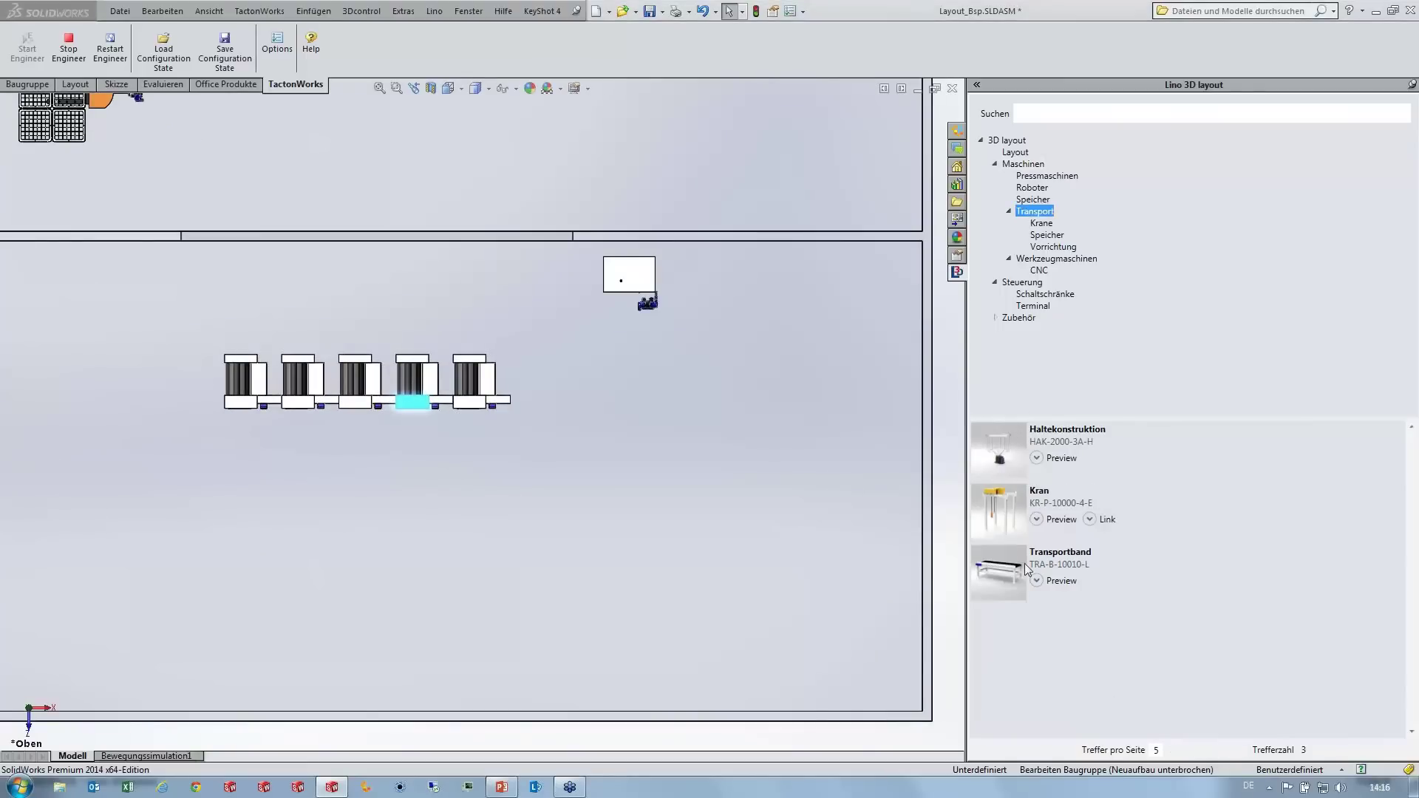
drag(1006, 571, 513, 400)
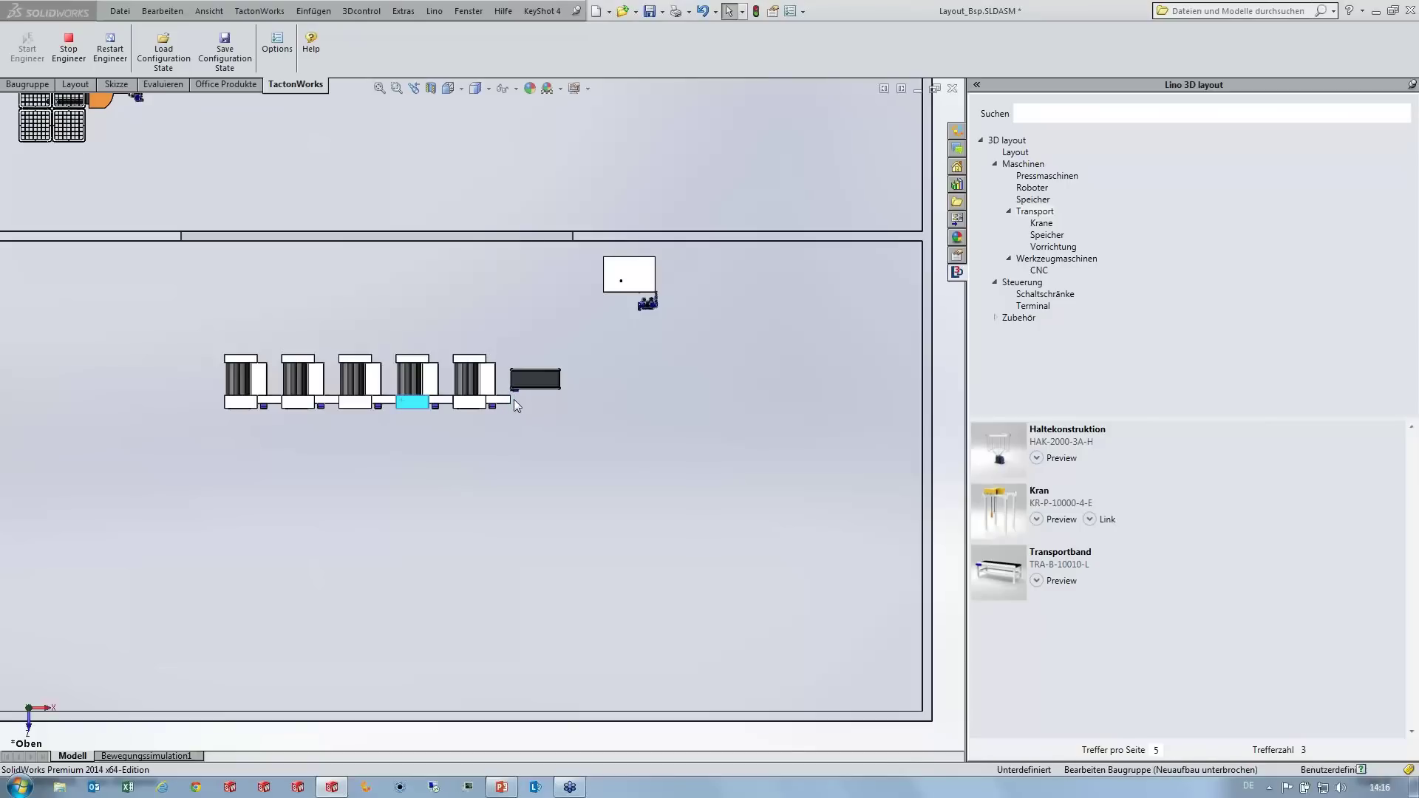
click(537, 392)
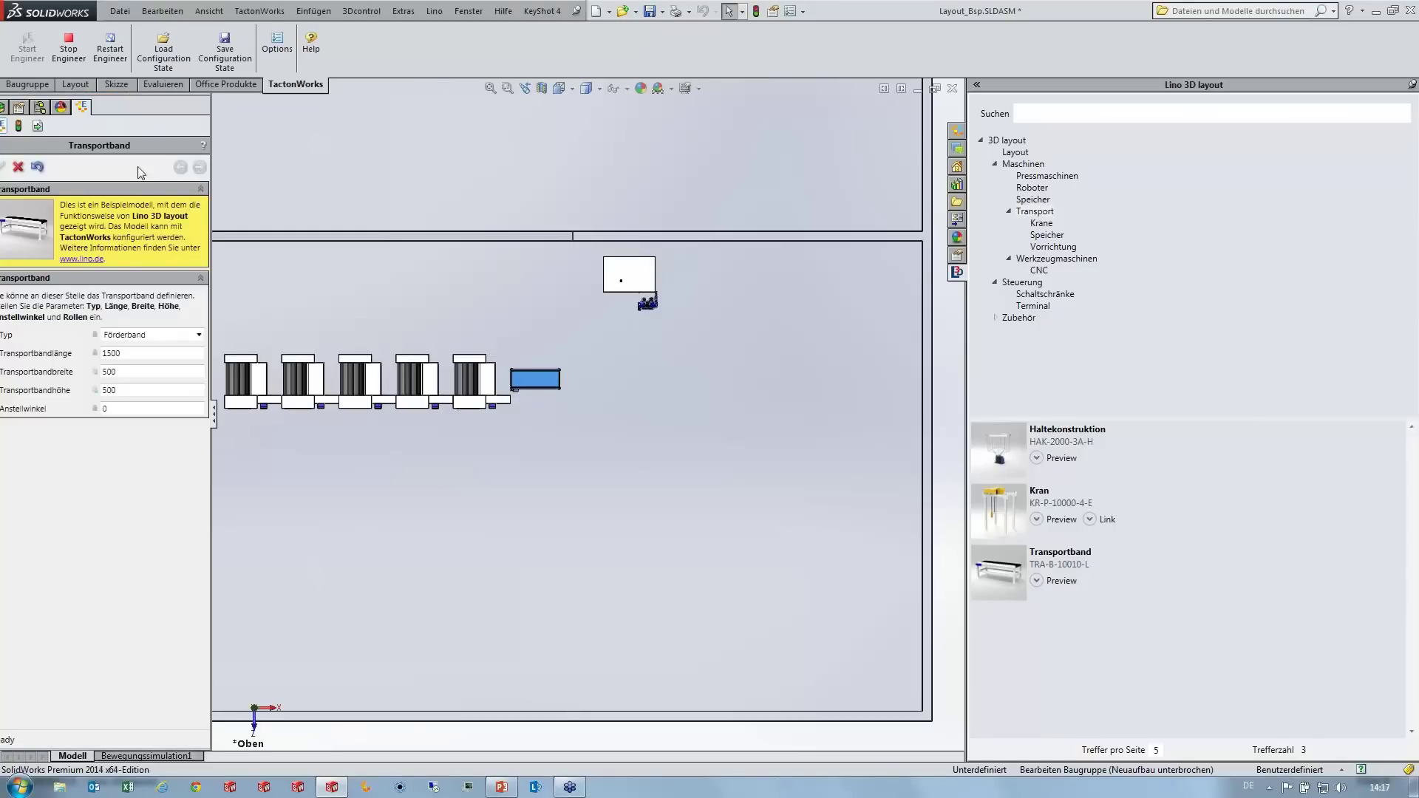
click(213, 436)
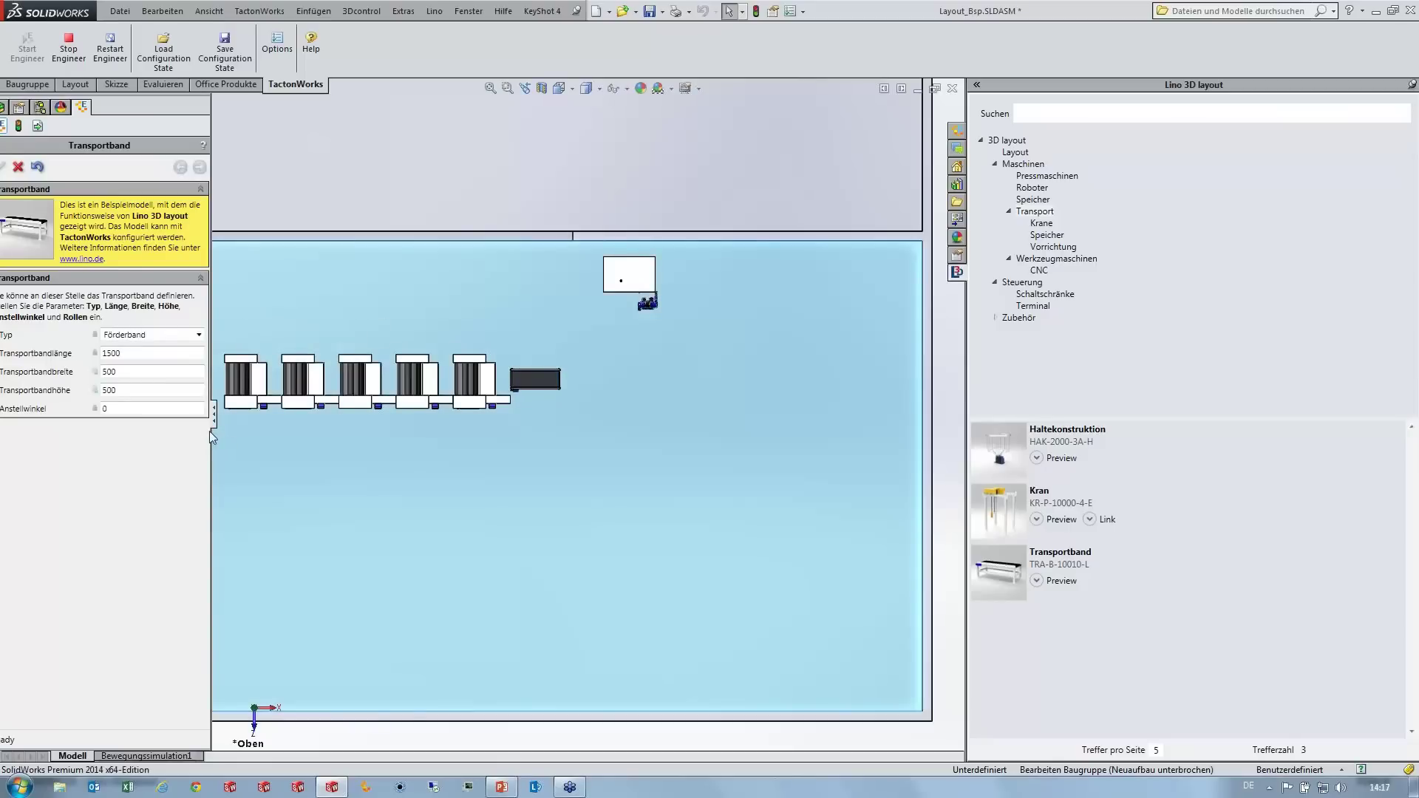
drag(210, 432, 256, 418)
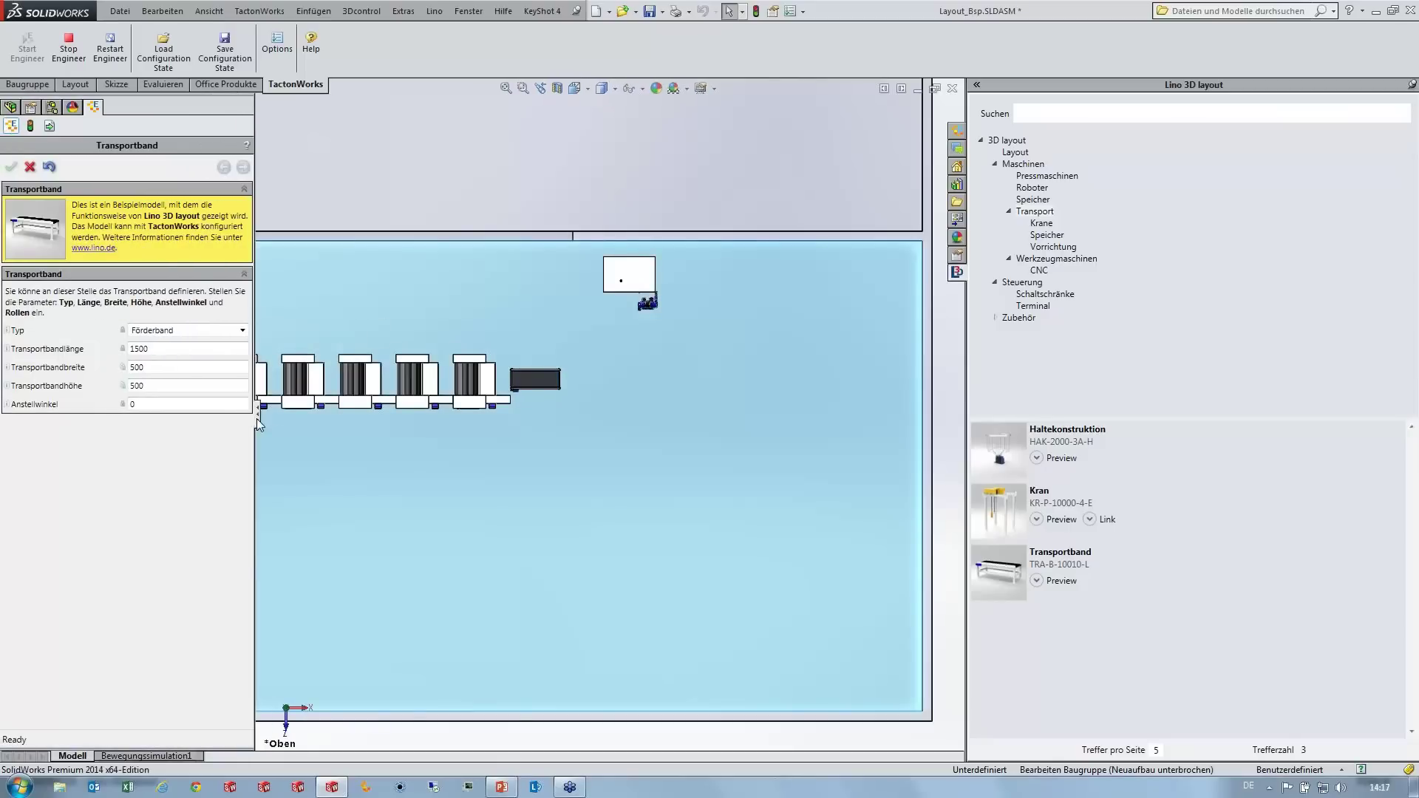
click(257, 419)
click(3, 421)
Step: Change the Transportbandlänge from 1500 to 3000
double_click(160, 349)
text(3000)
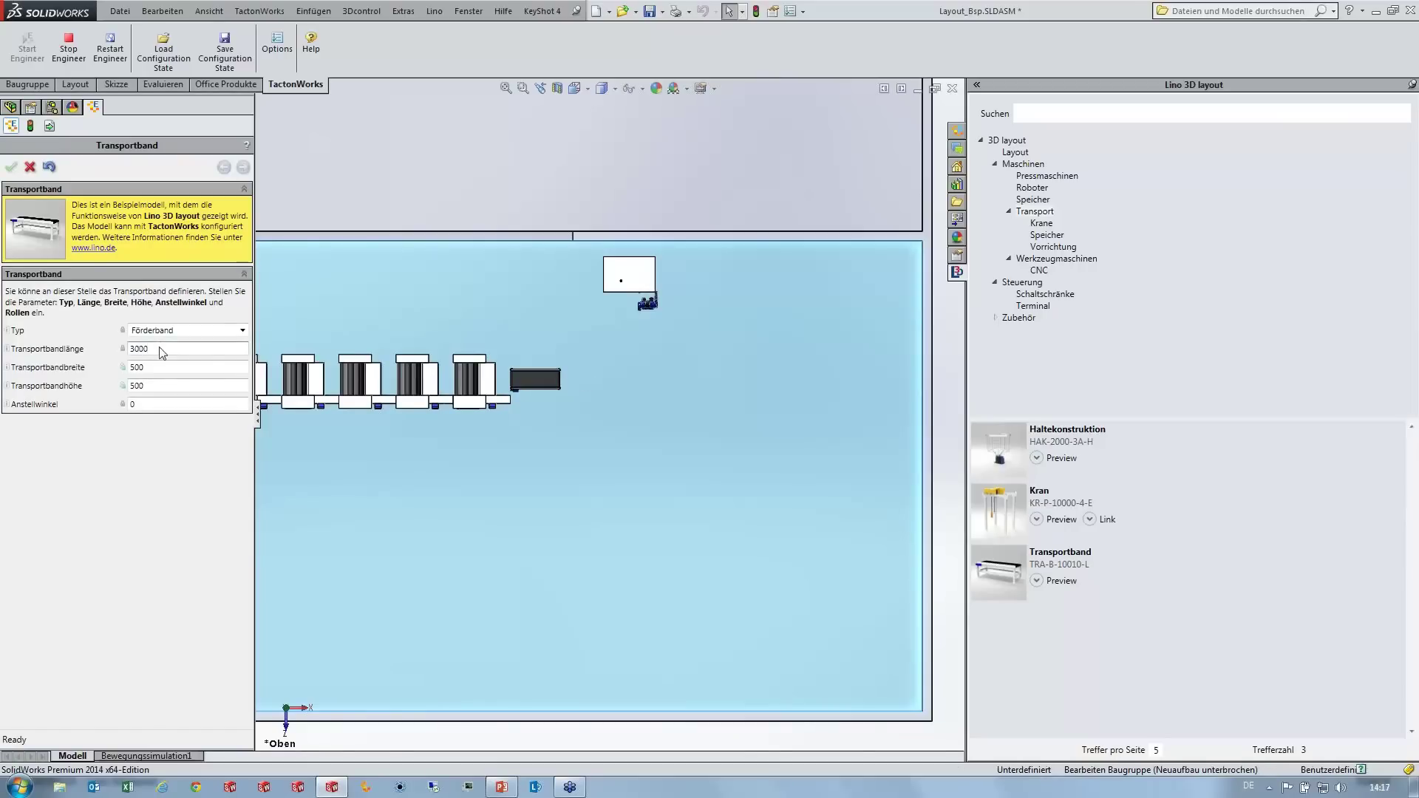
key(Return)
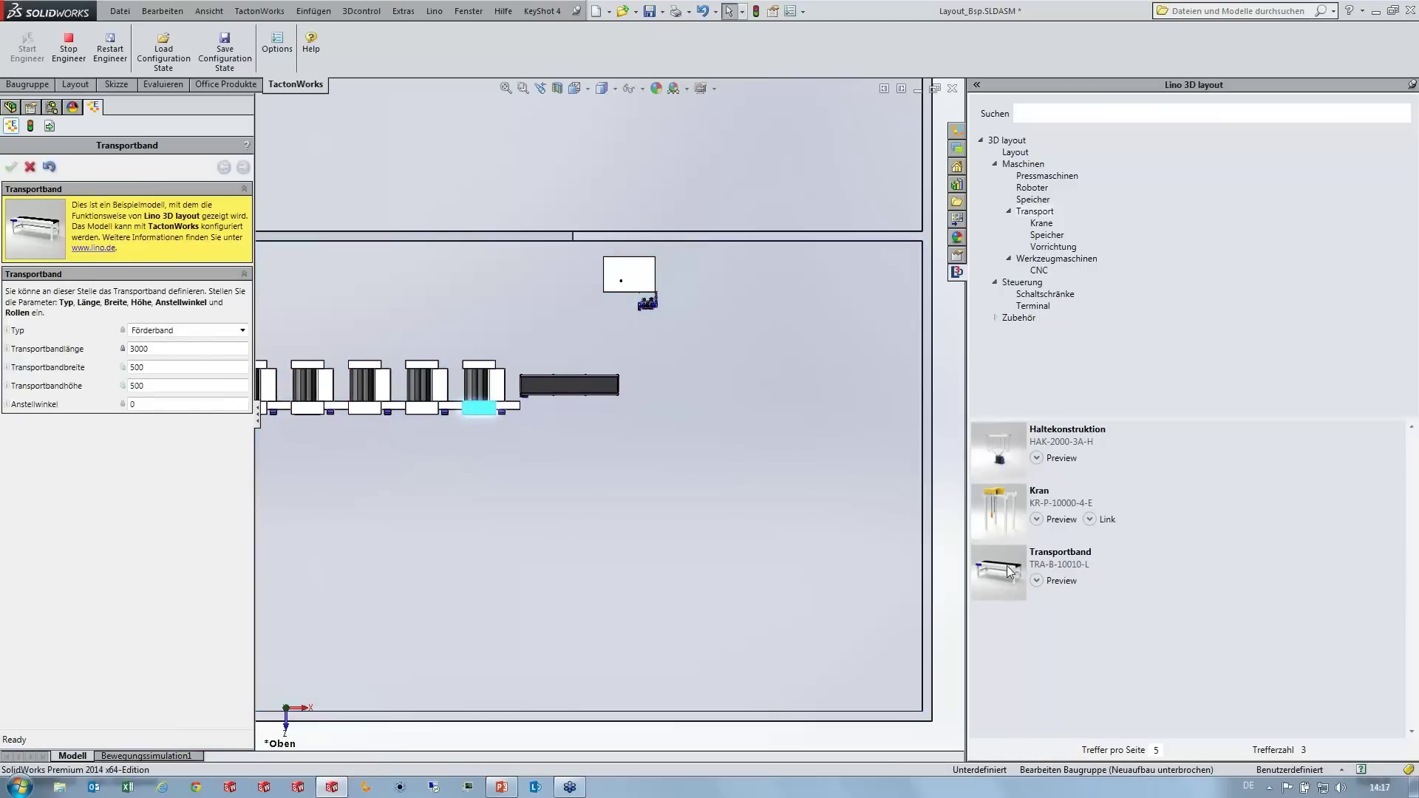
Step: Add a second Transportband after the first and set its Transportbandlänge to 6000
drag(1007, 565, 619, 392)
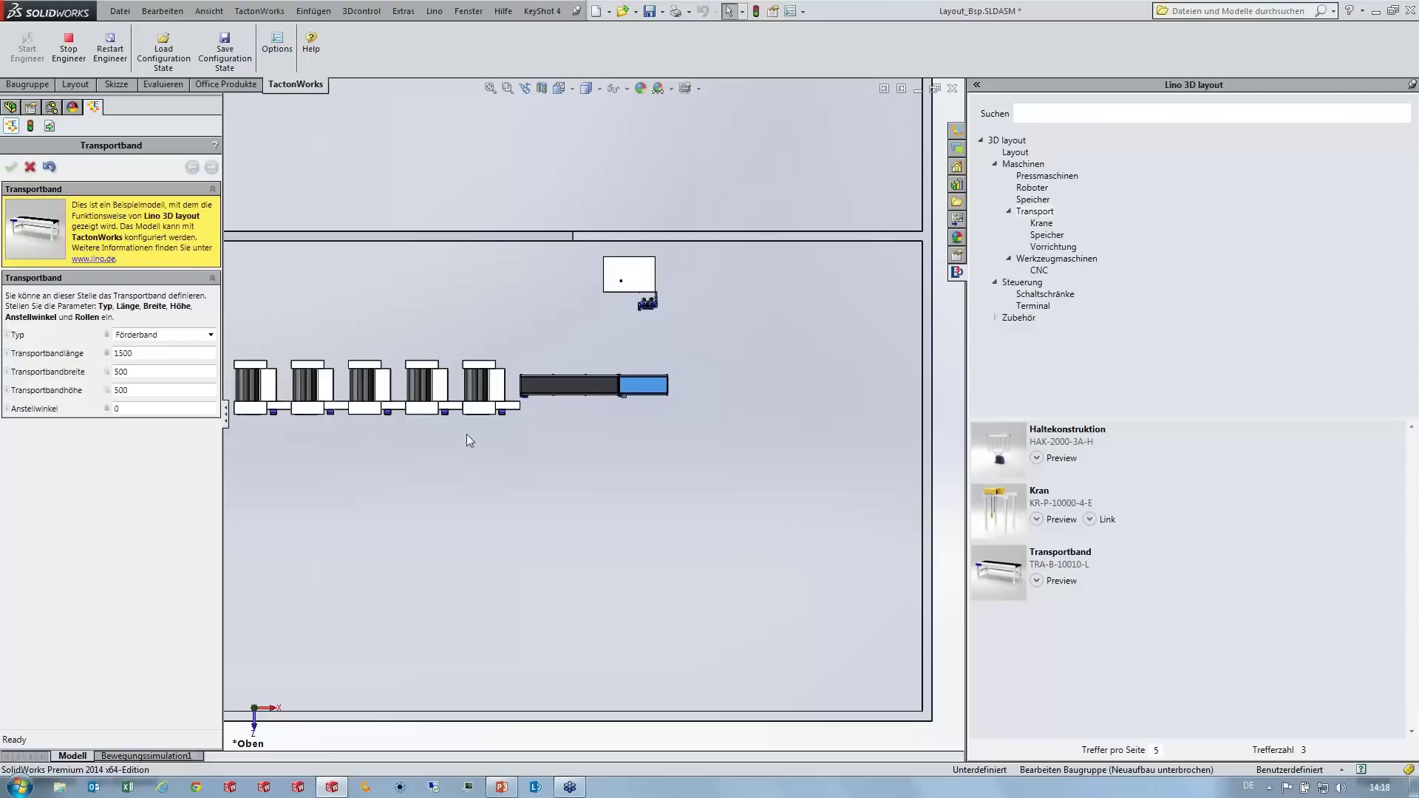
mouse_move(148, 353)
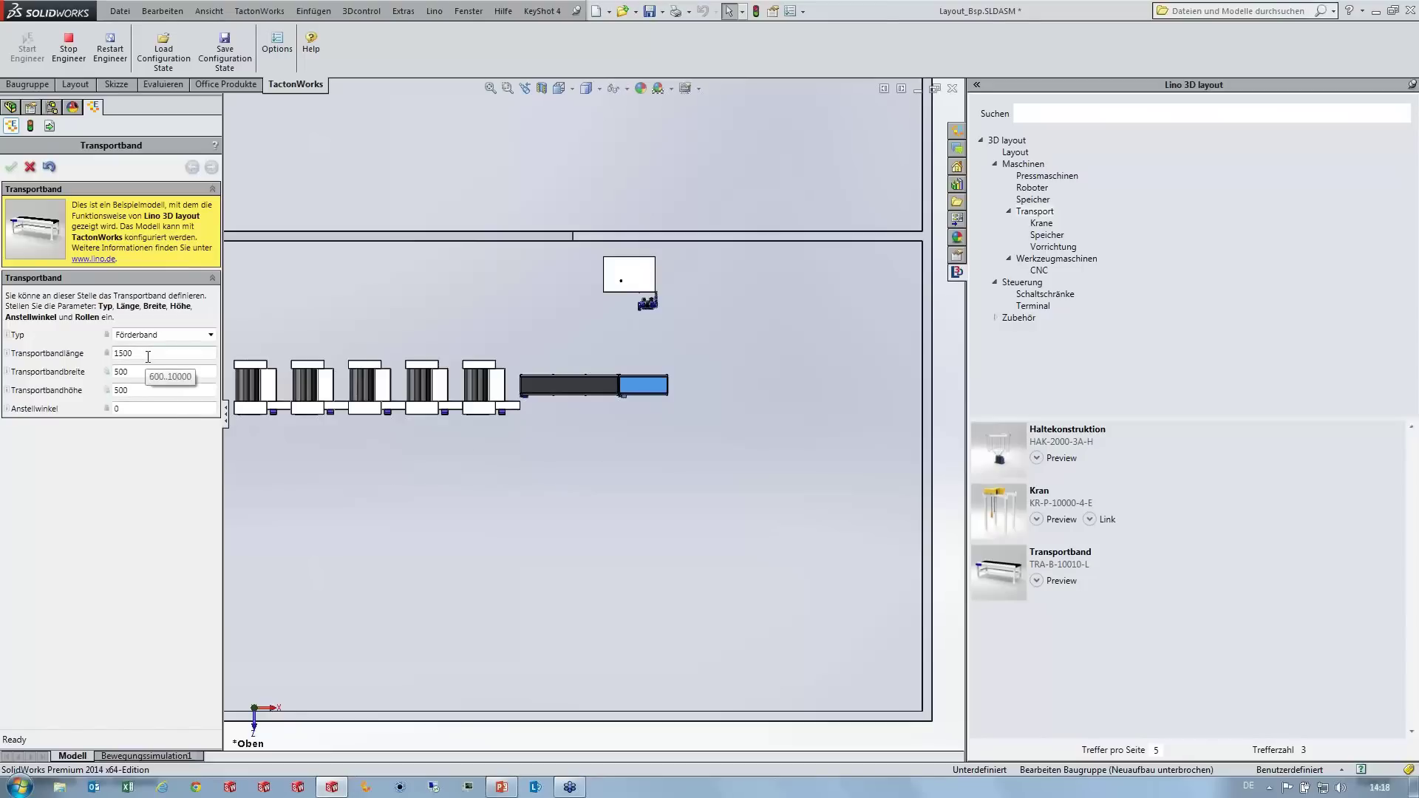
double_click(144, 353)
text(6000)
key(Return)
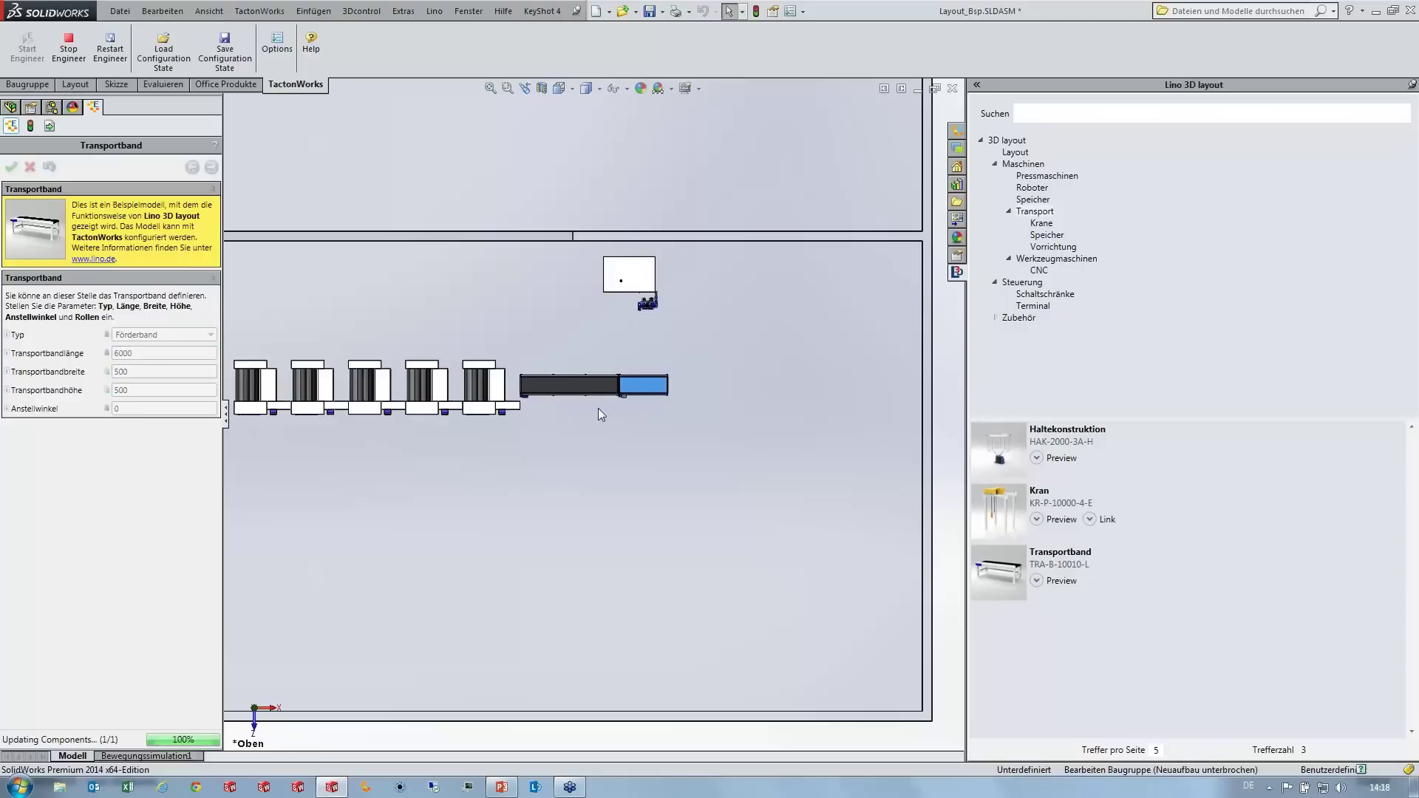
Step: Finish editing the 6000 conveyor and hide the PropertyManager to enlarge the layout view
click(708, 397)
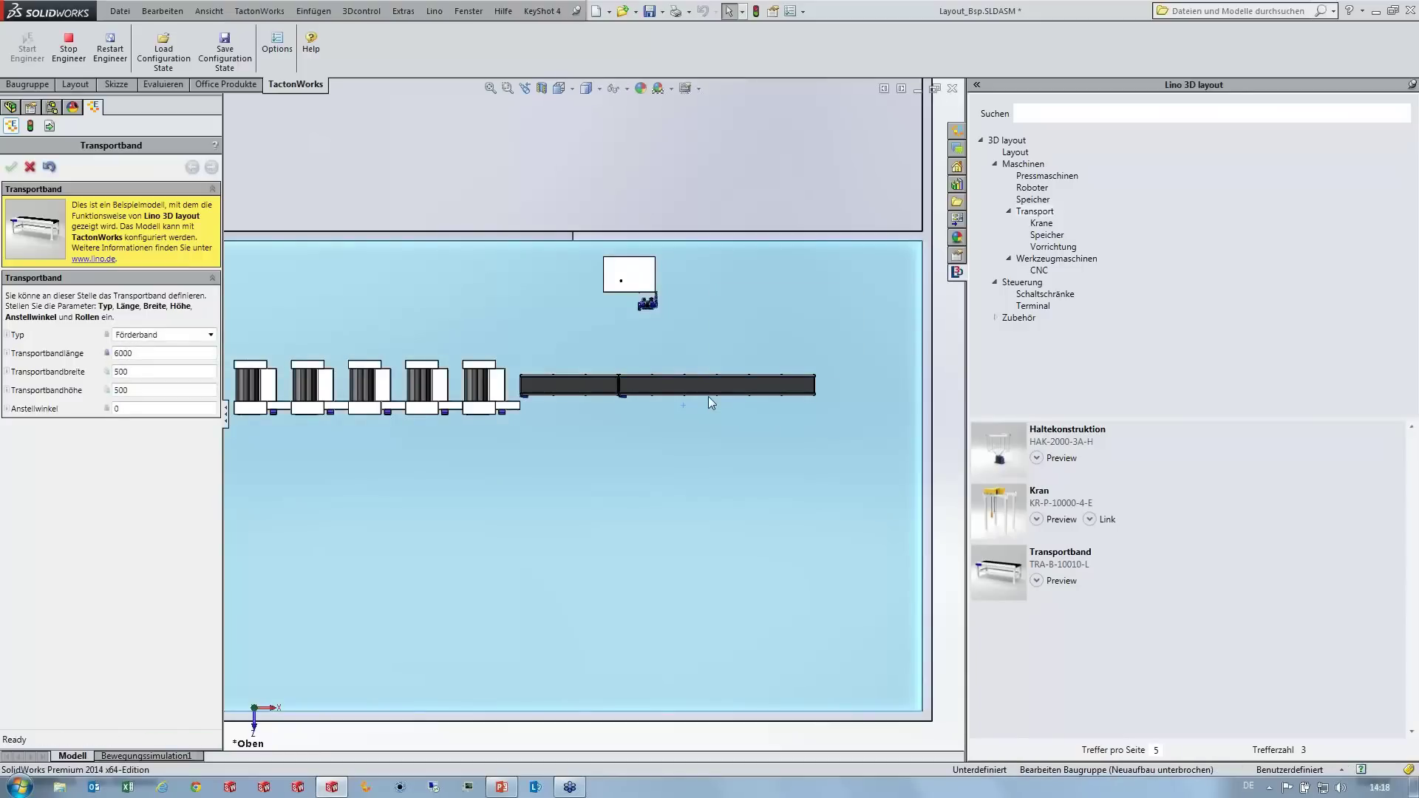
scroll(709, 396, down, 1)
scroll(708, 396, down, 2)
scroll(685, 397, up, 3)
scroll(677, 397, down, 2)
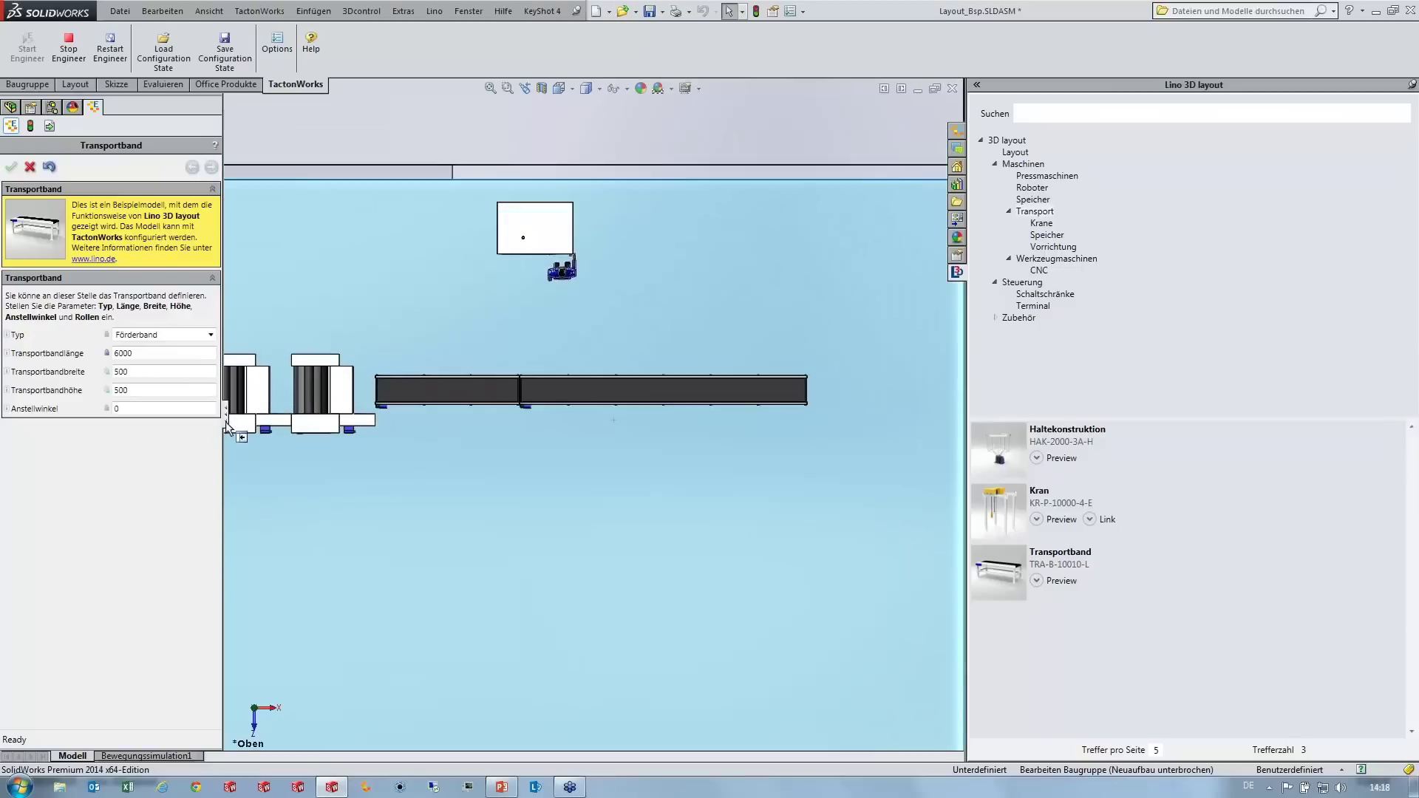
click(227, 423)
scroll(669, 422, down, 2)
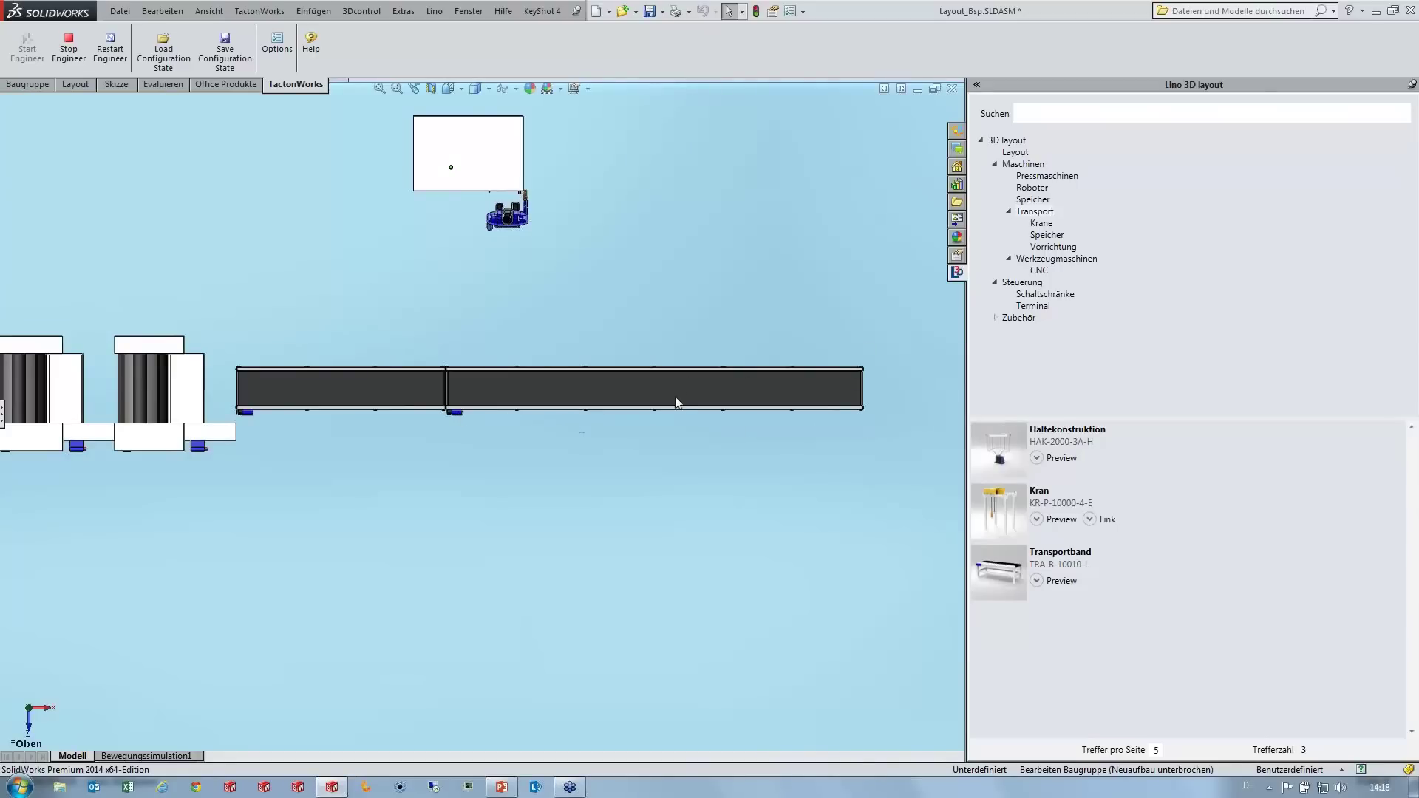
Step: Apply Kettenelemente drehen to the long right conveyor segment
click(587, 389)
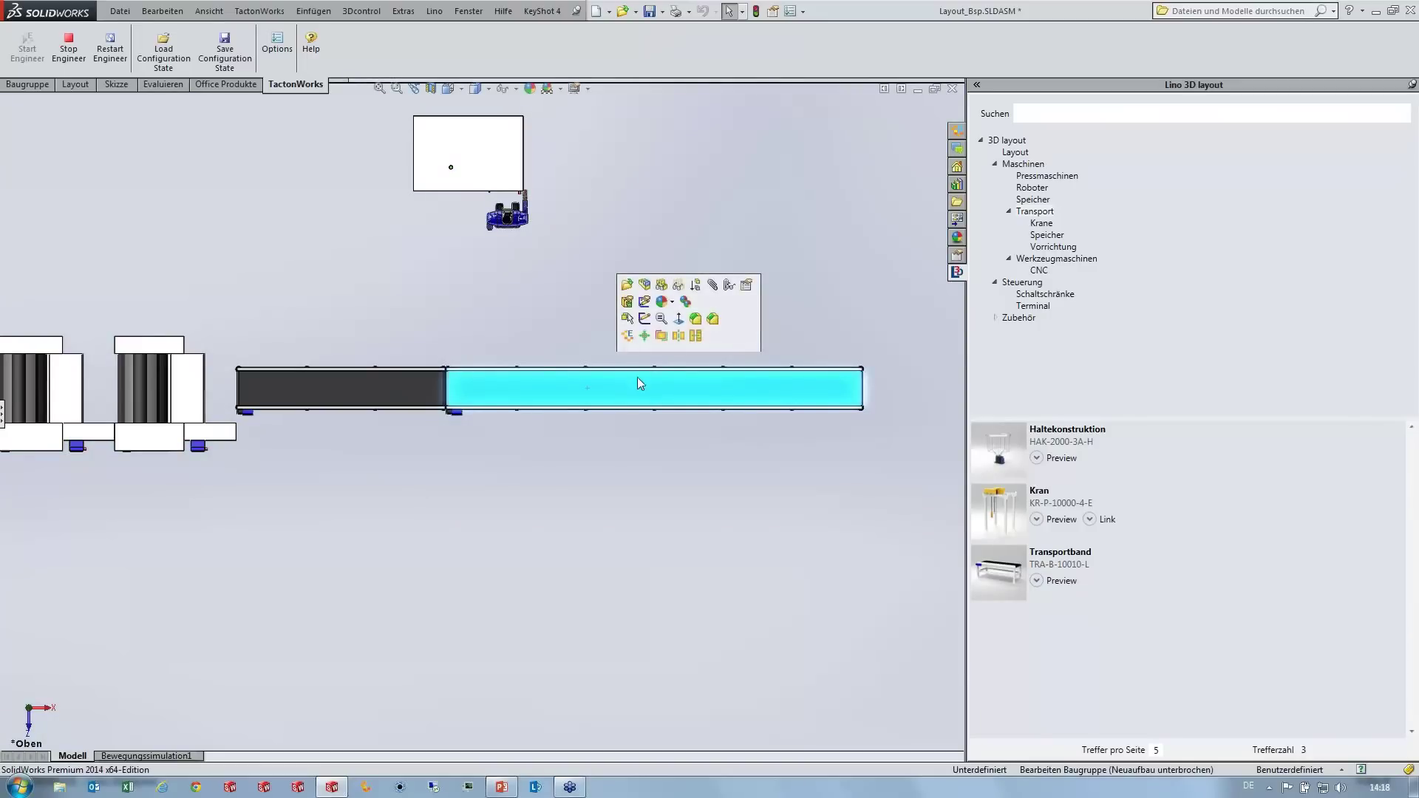
click(661, 335)
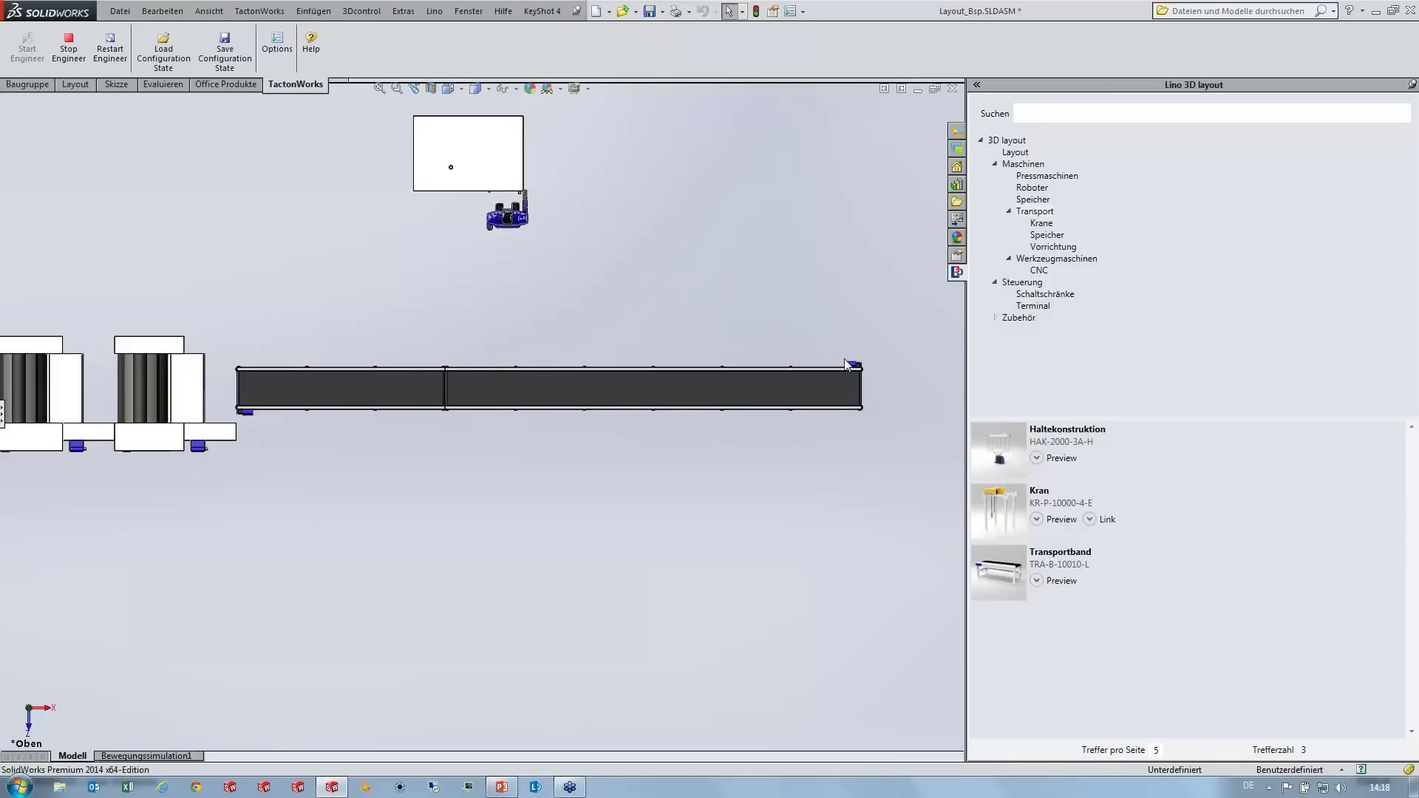
click(546, 383)
scroll(654, 449, up, 2)
scroll(375, 431, up, 2)
scroll(316, 440, up, 1)
scroll(316, 439, down, 1)
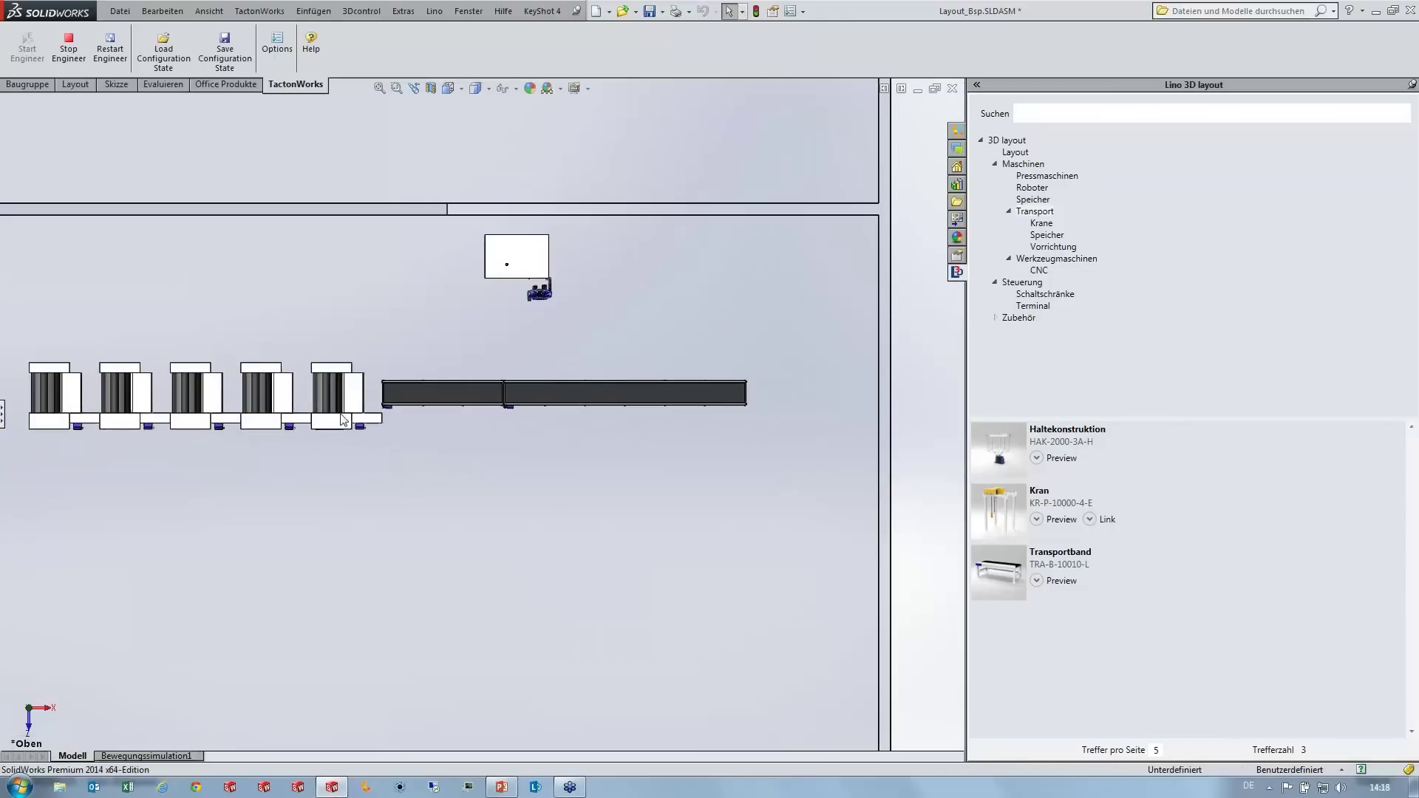
Step: Apply Kettenelemente drehen to the machine row via its last Abroller and adjust its position
click(340, 420)
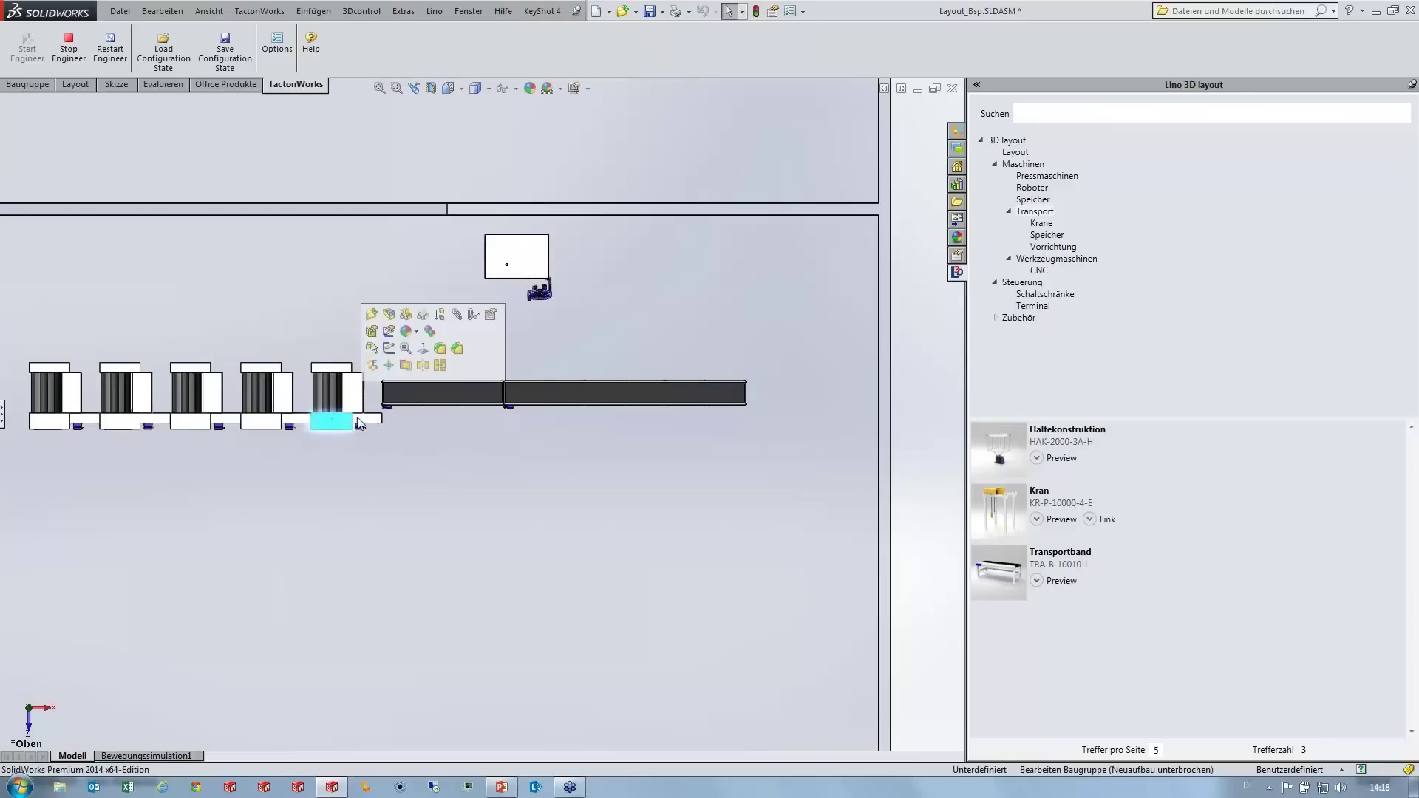
click(407, 372)
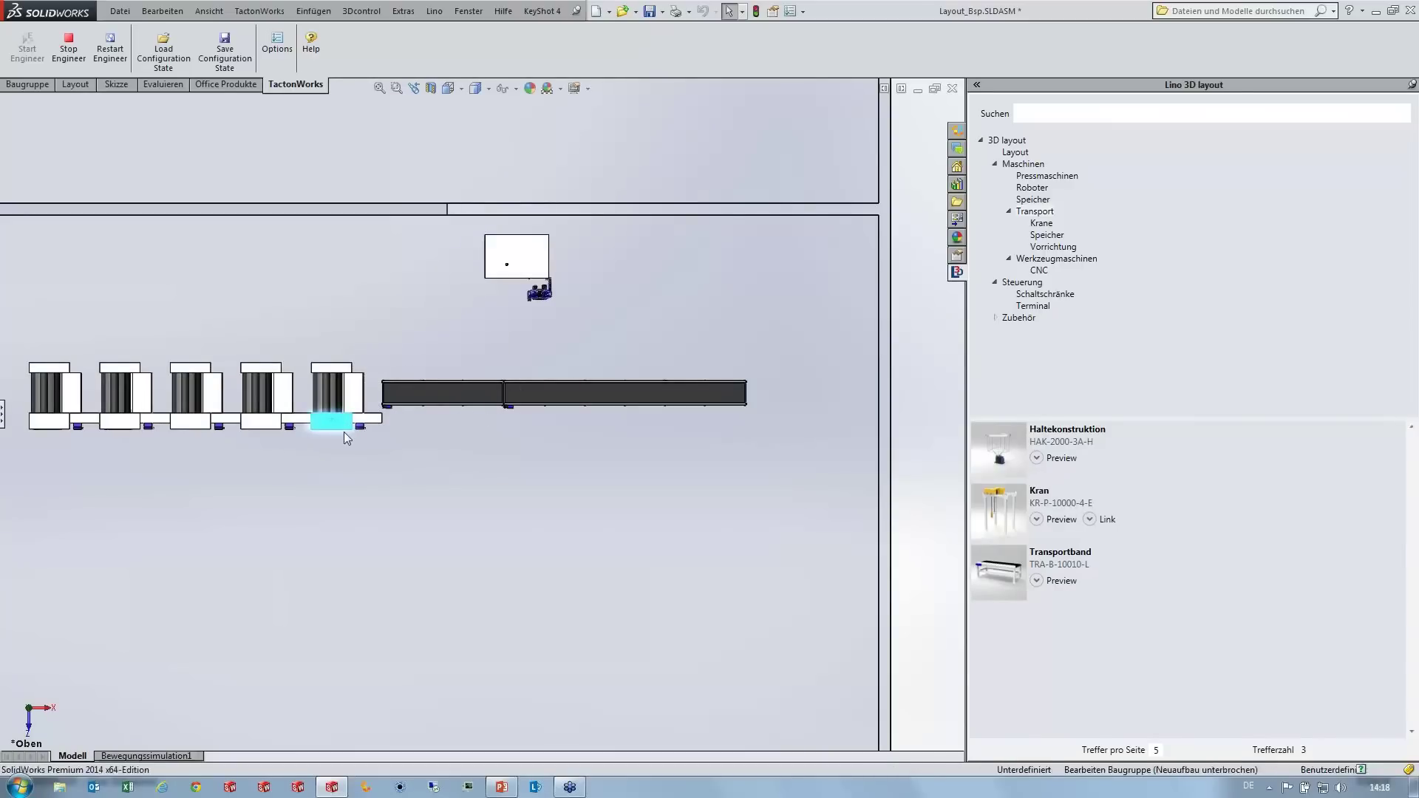
drag(399, 403, 404, 429)
click(343, 393)
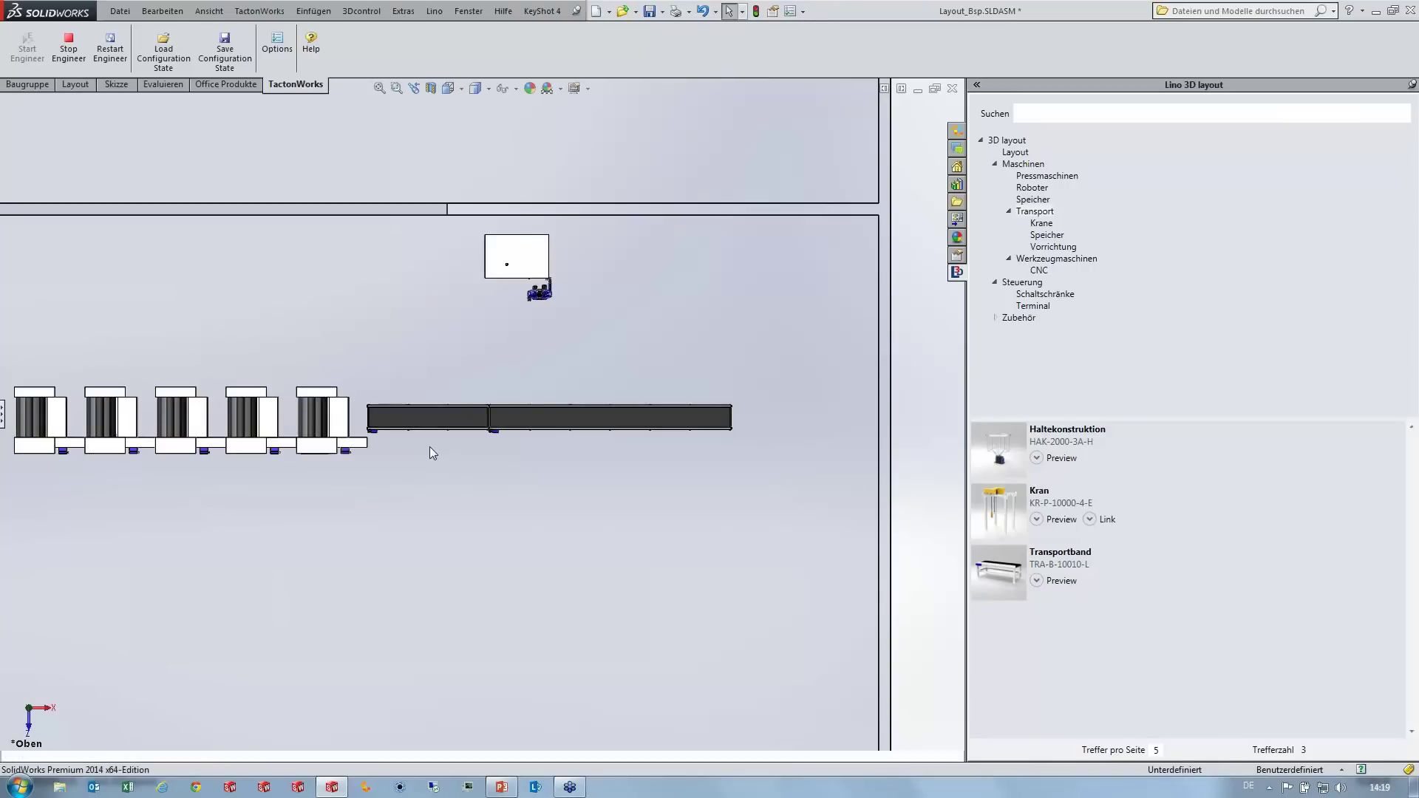
Step: Apply Kettenelemente drehen to the conveyor line
click(484, 417)
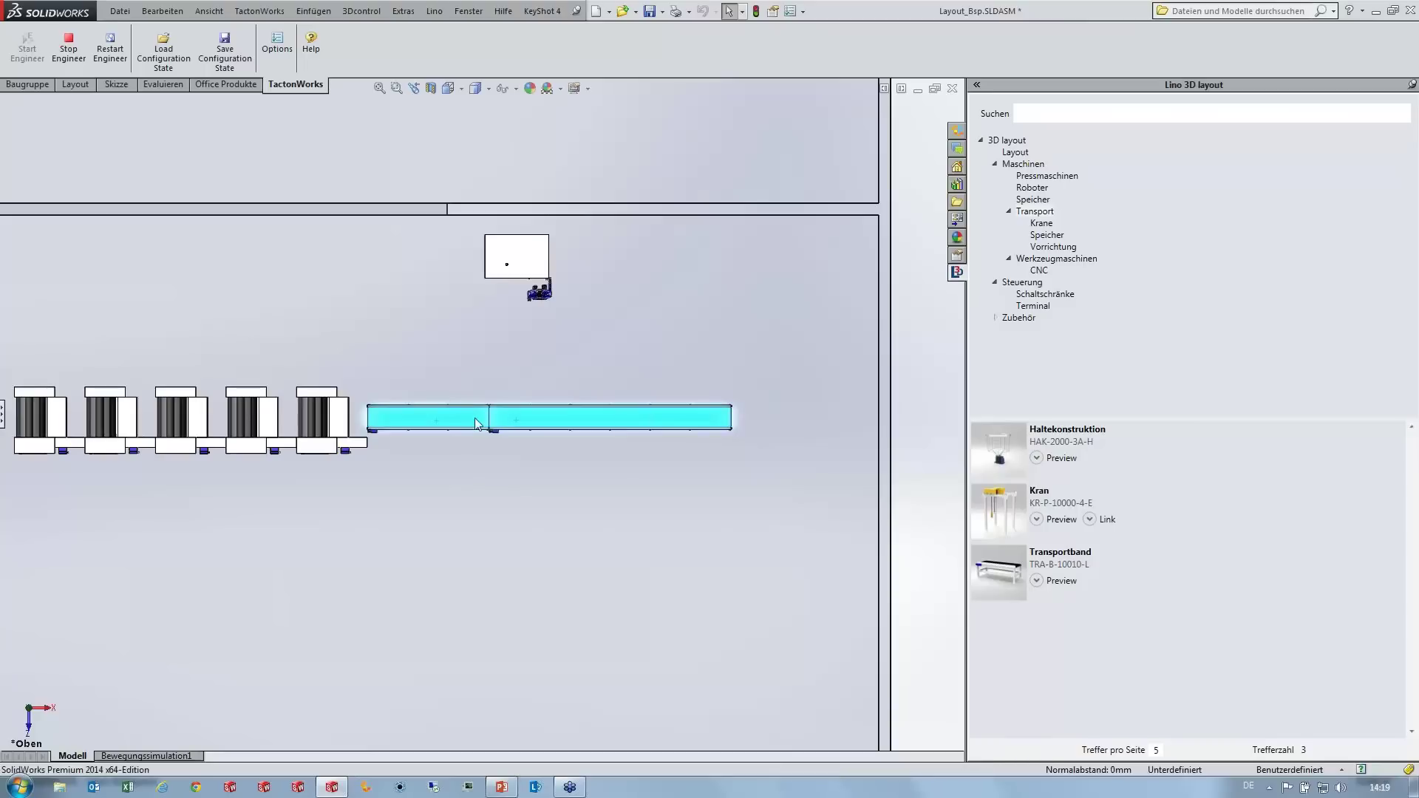
click(477, 437)
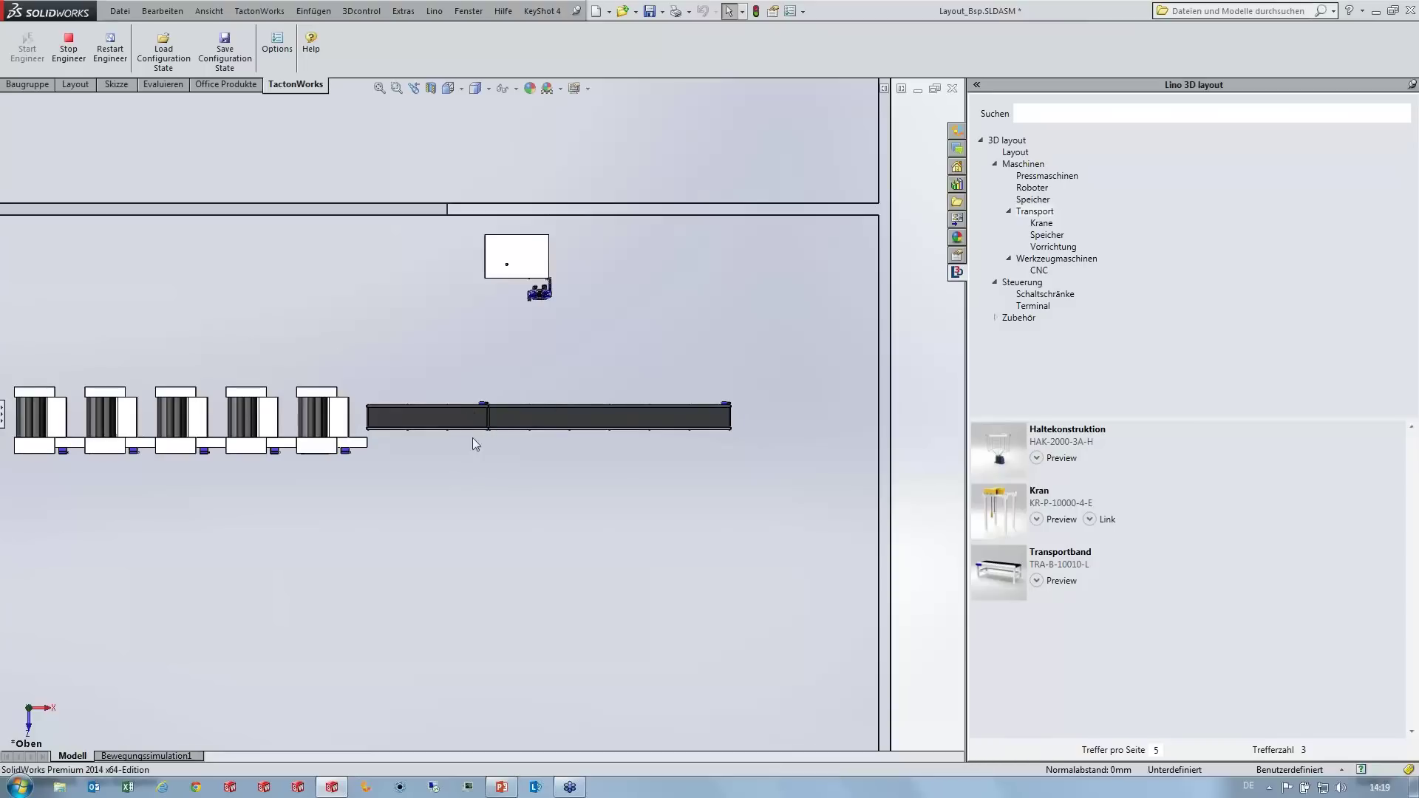
click(451, 414)
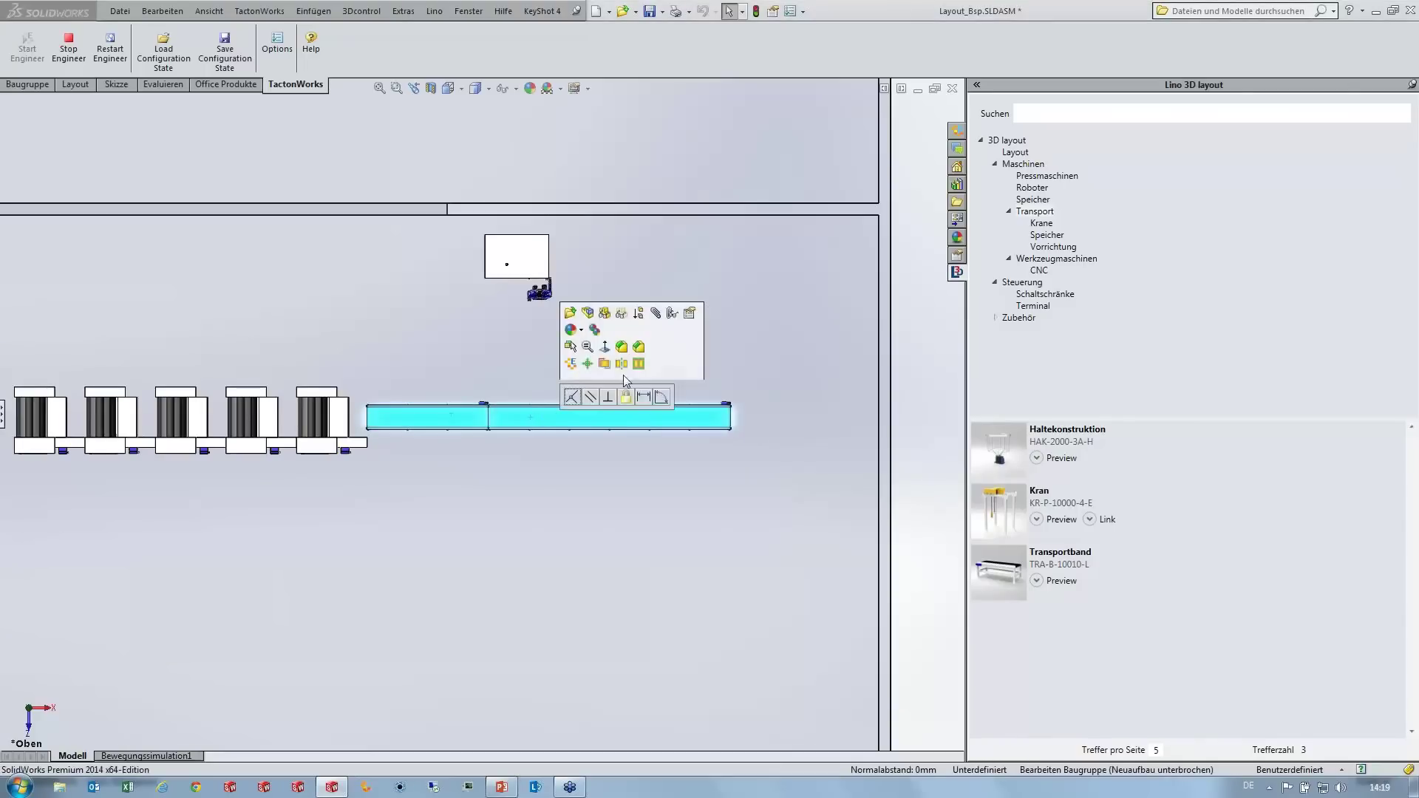
click(606, 365)
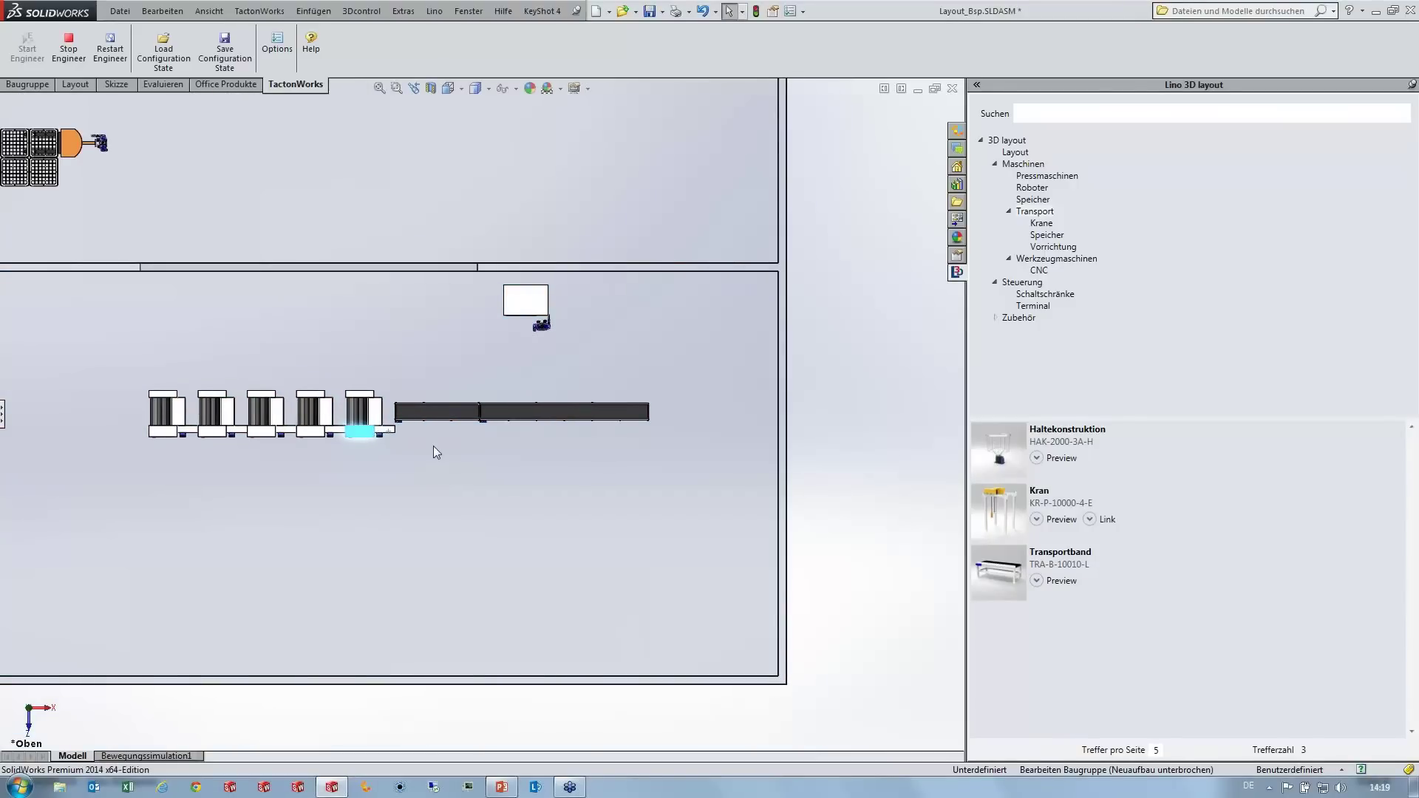
Step: Place a Kran crane from the library left of the machine row
scroll(437, 418, up, 3)
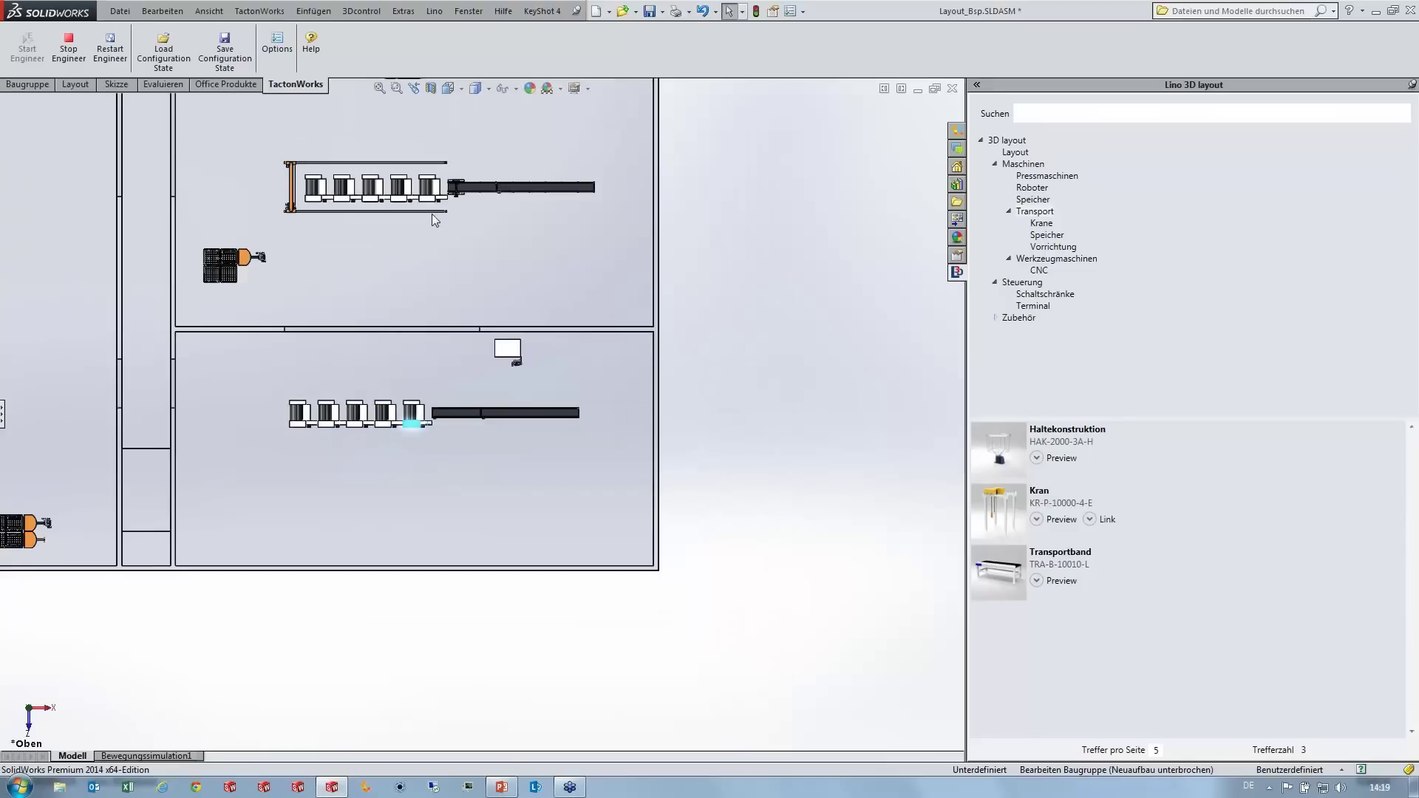
scroll(370, 438, down, 2)
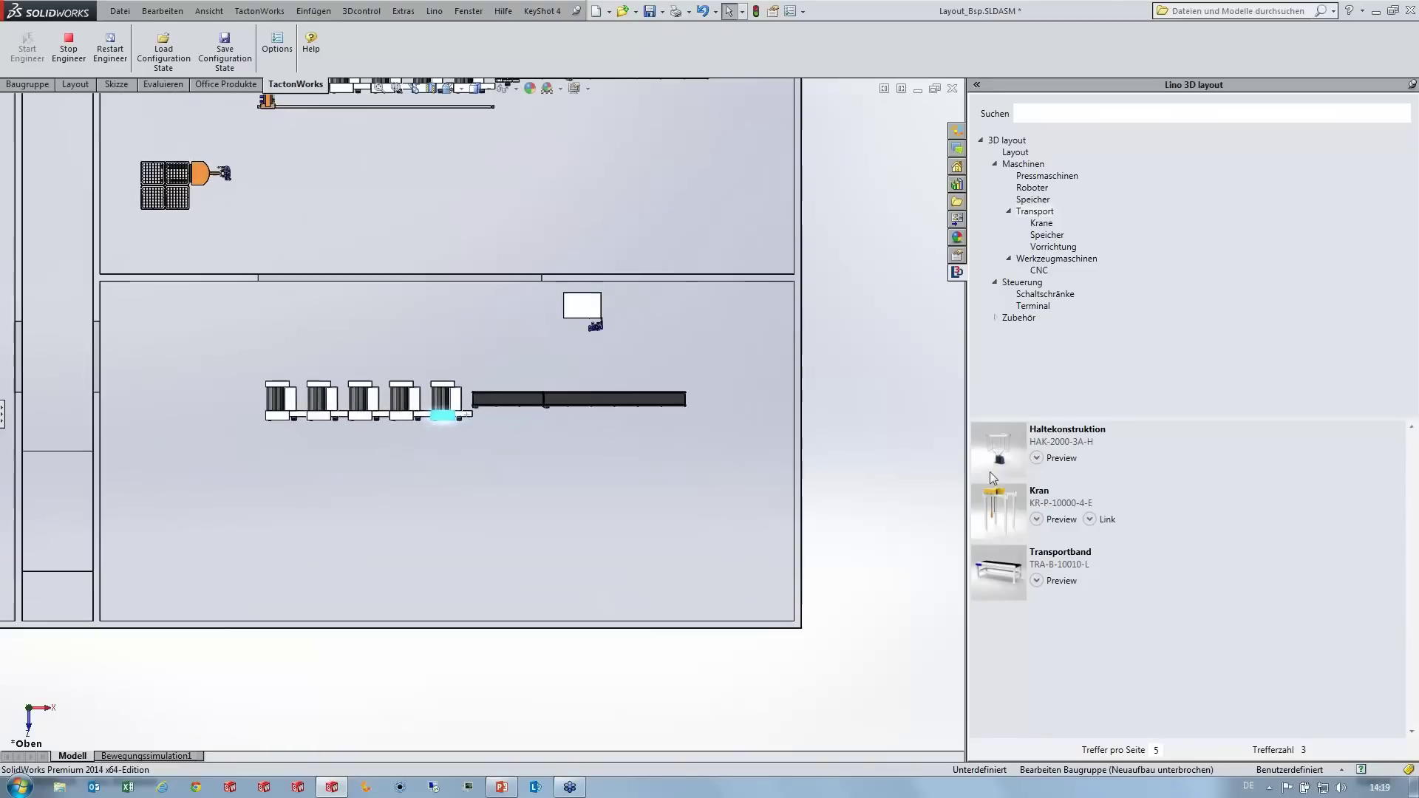
mouse_move(1004, 515)
mouse_down()
mouse_move(255, 418)
mouse_move(272, 416)
mouse_up()
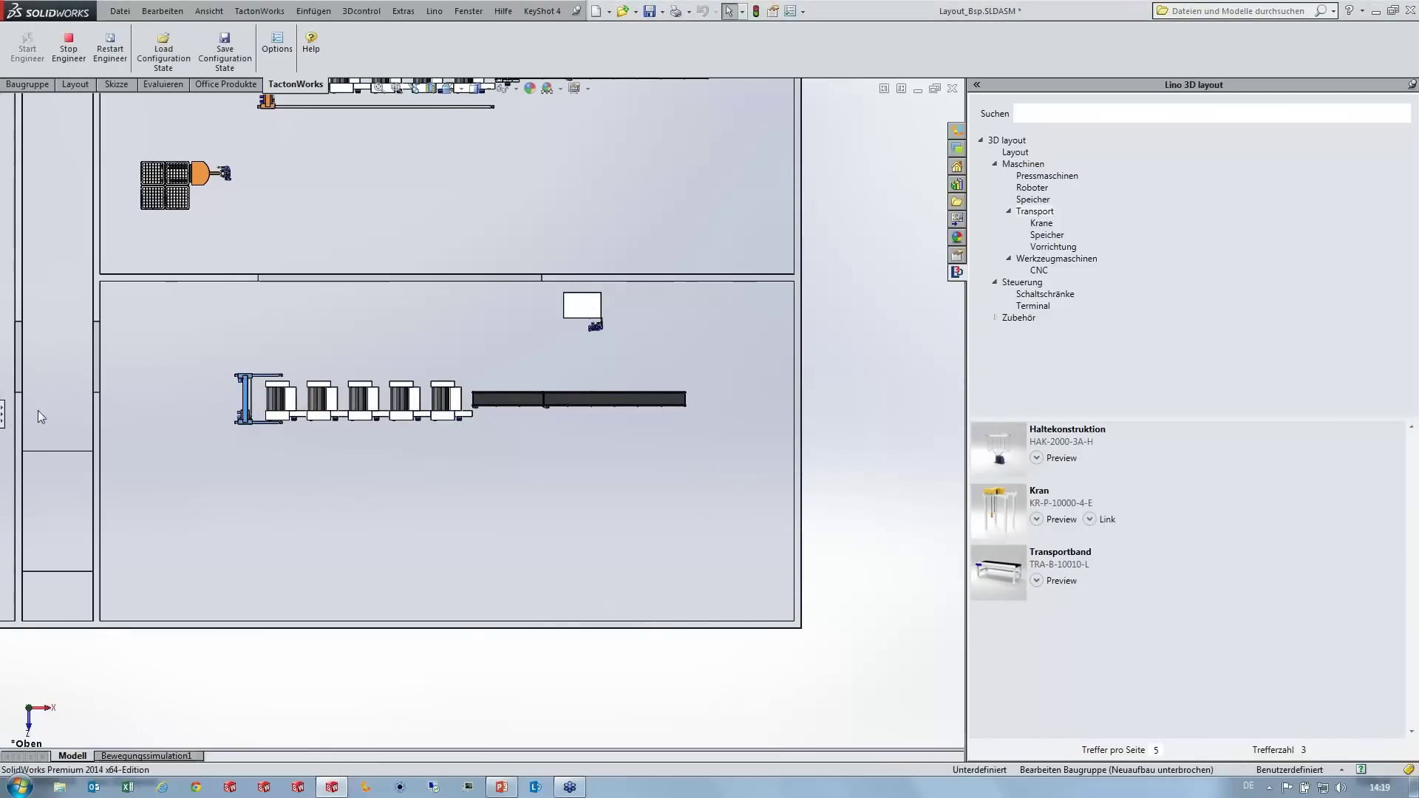
Step: Set the crane length to 10 m and the width to 2.5 m, then tilt the view
click(3, 413)
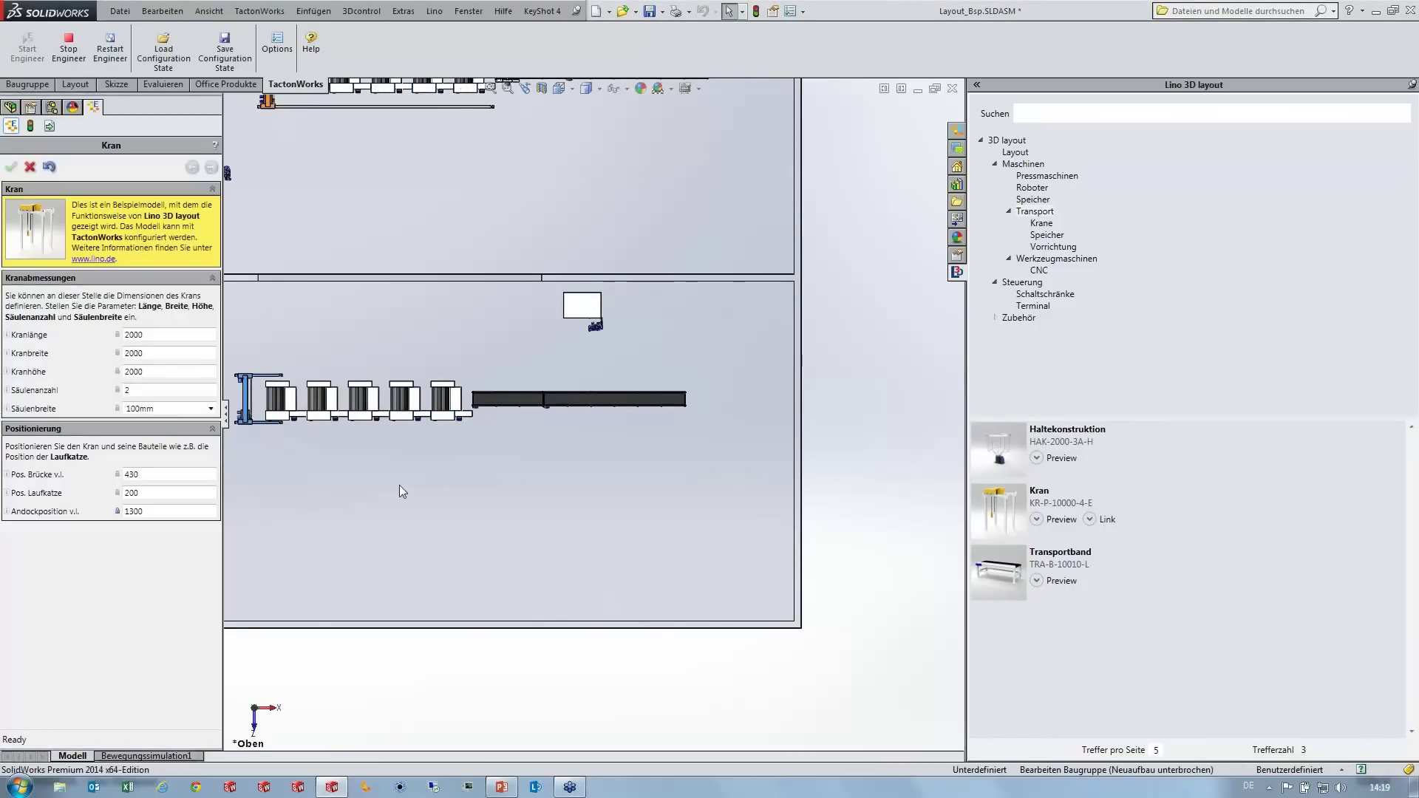
scroll(424, 462, down, 1)
scroll(436, 421, down, 1)
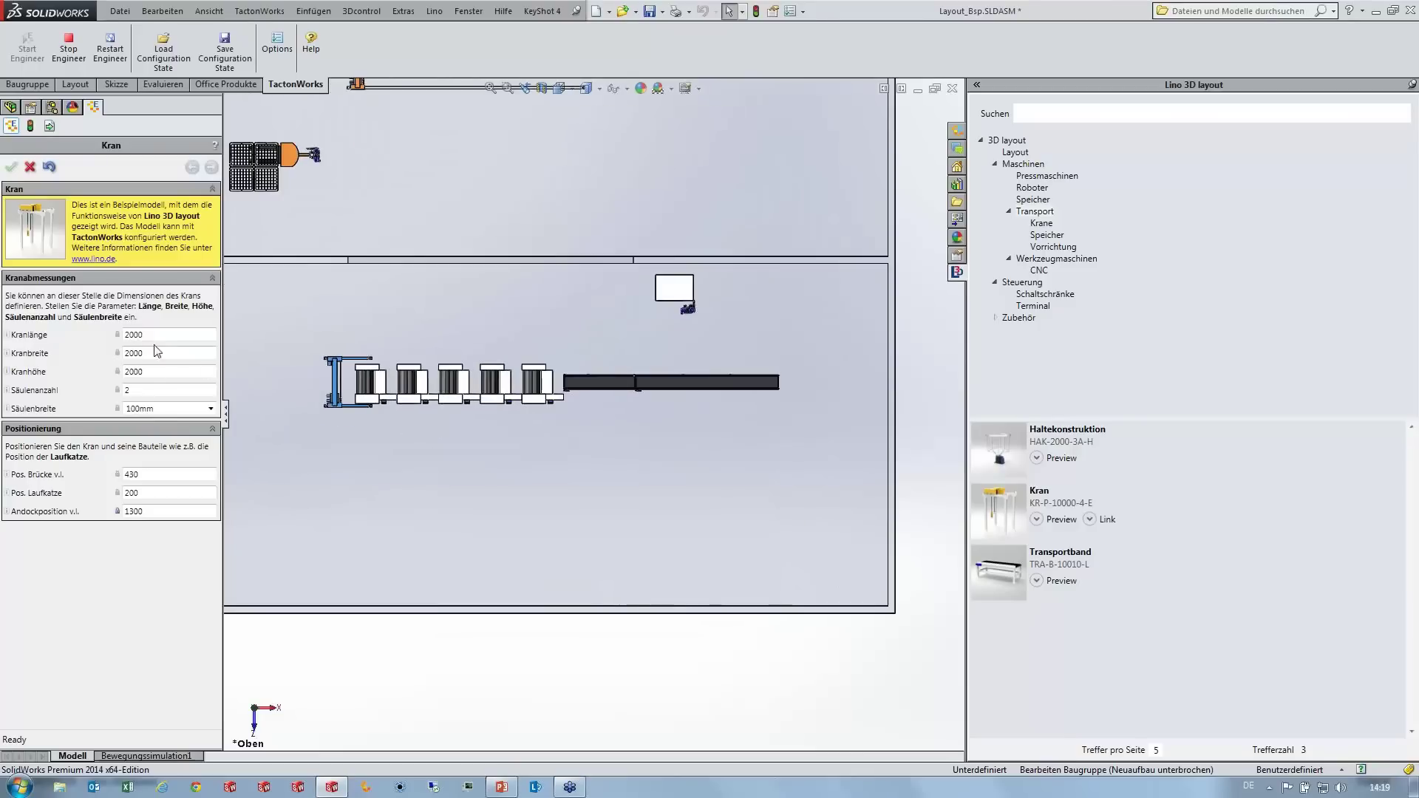
double_click(154, 335)
text(110)
key(Return)
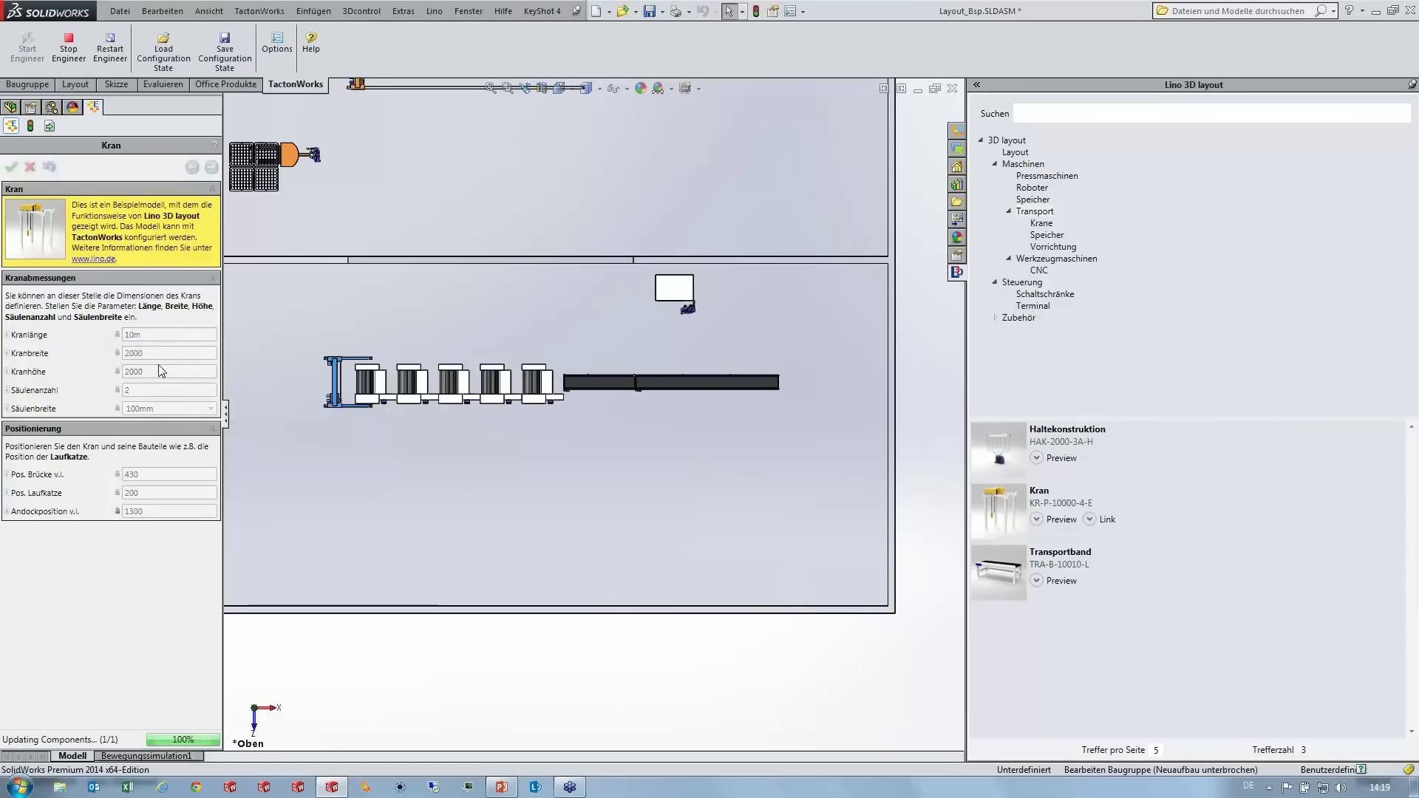
click(159, 355)
double_click(159, 355)
text(2,5m)
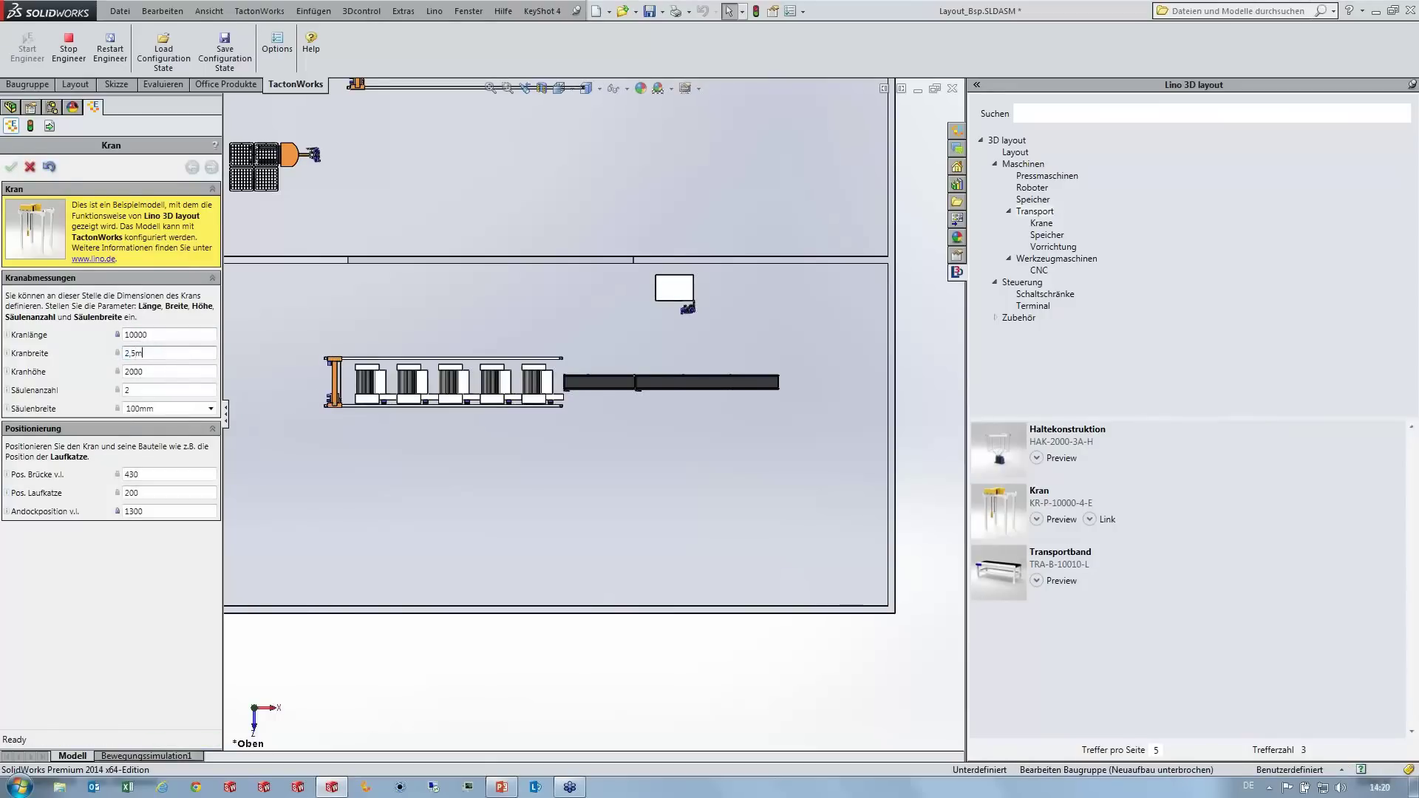
key(Return)
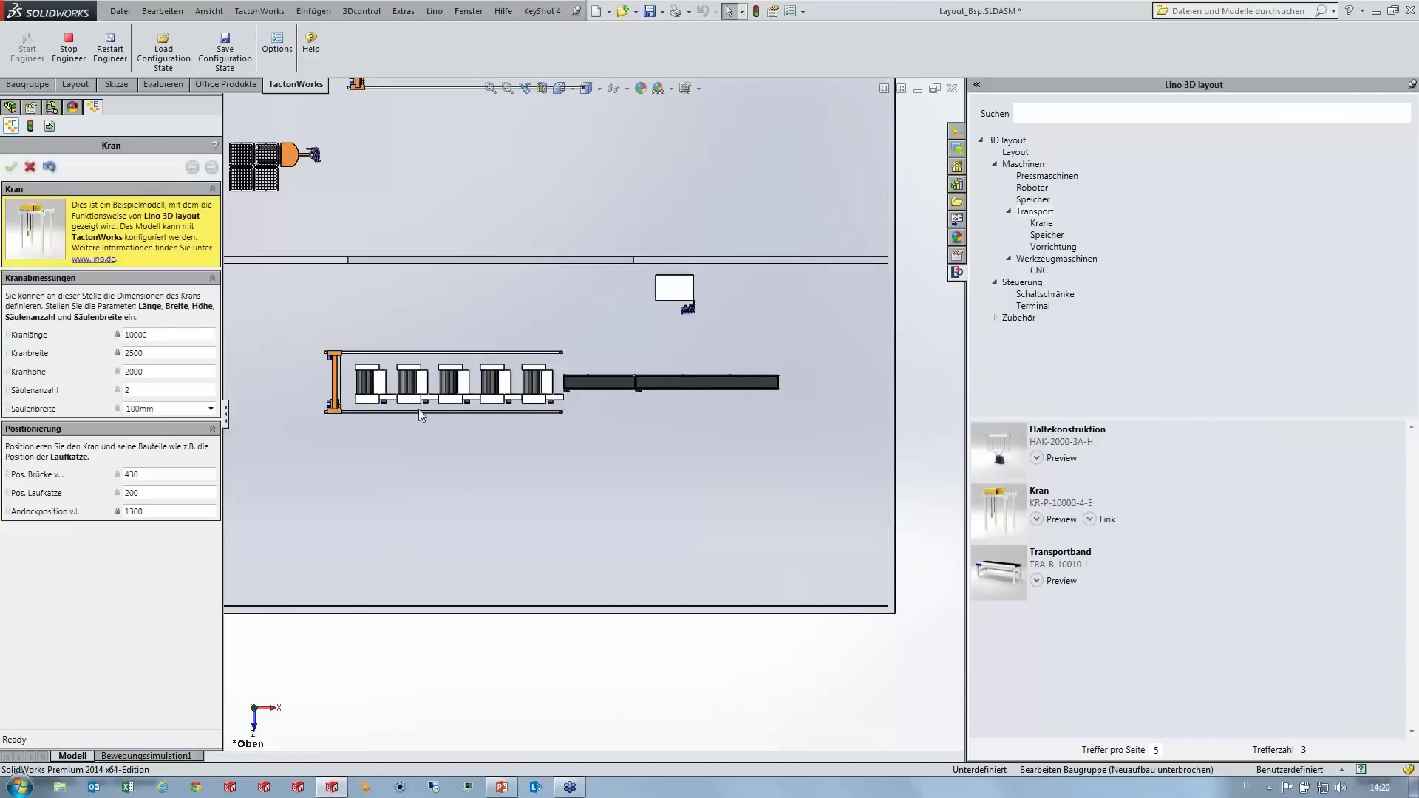
mouse_move(424, 454)
middle_down()
mouse_move(446, 411)
mouse_move(444, 473)
middle_up()
Step: Raise the crane height to 3 m, orbit the hall, and return to top view
double_click(136, 371)
text(3m)
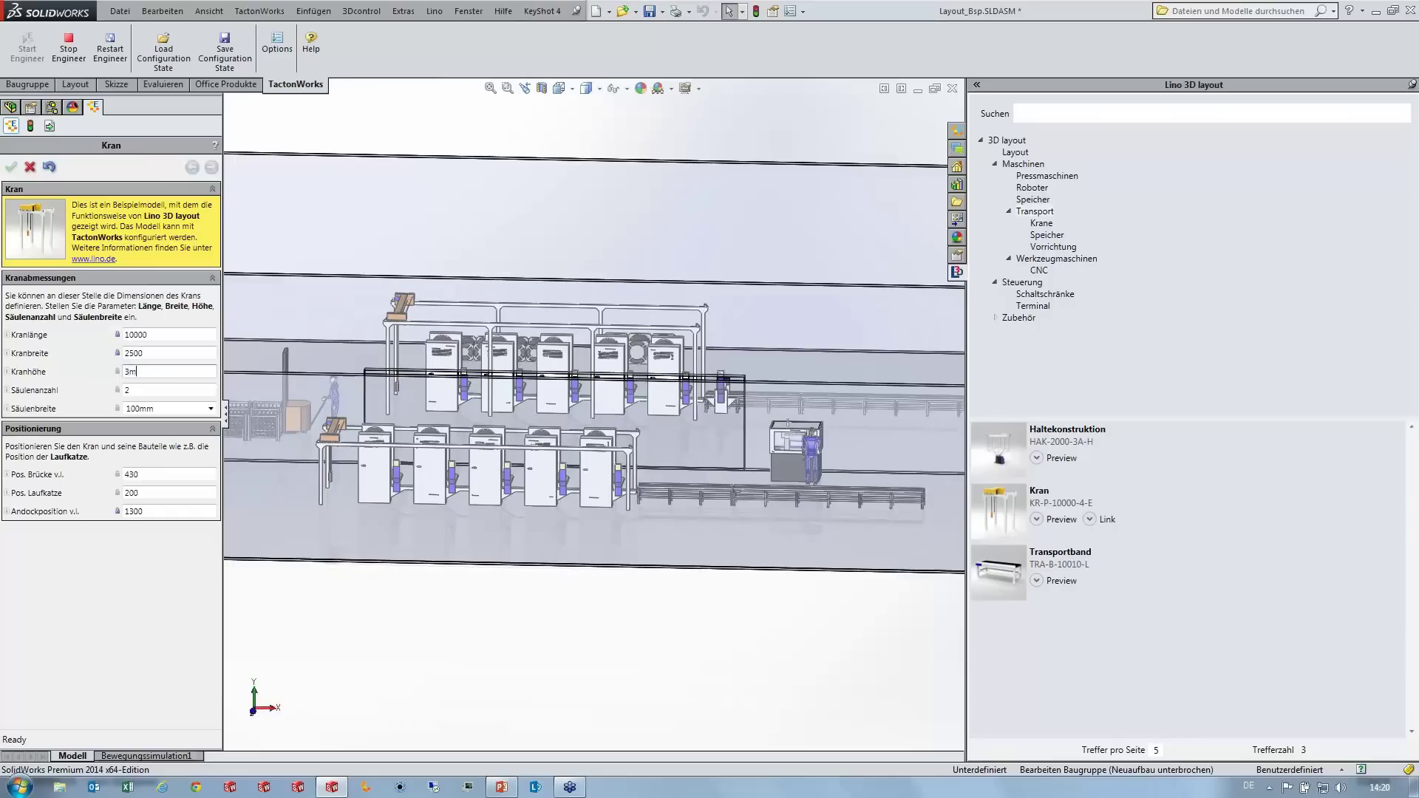
key(Return)
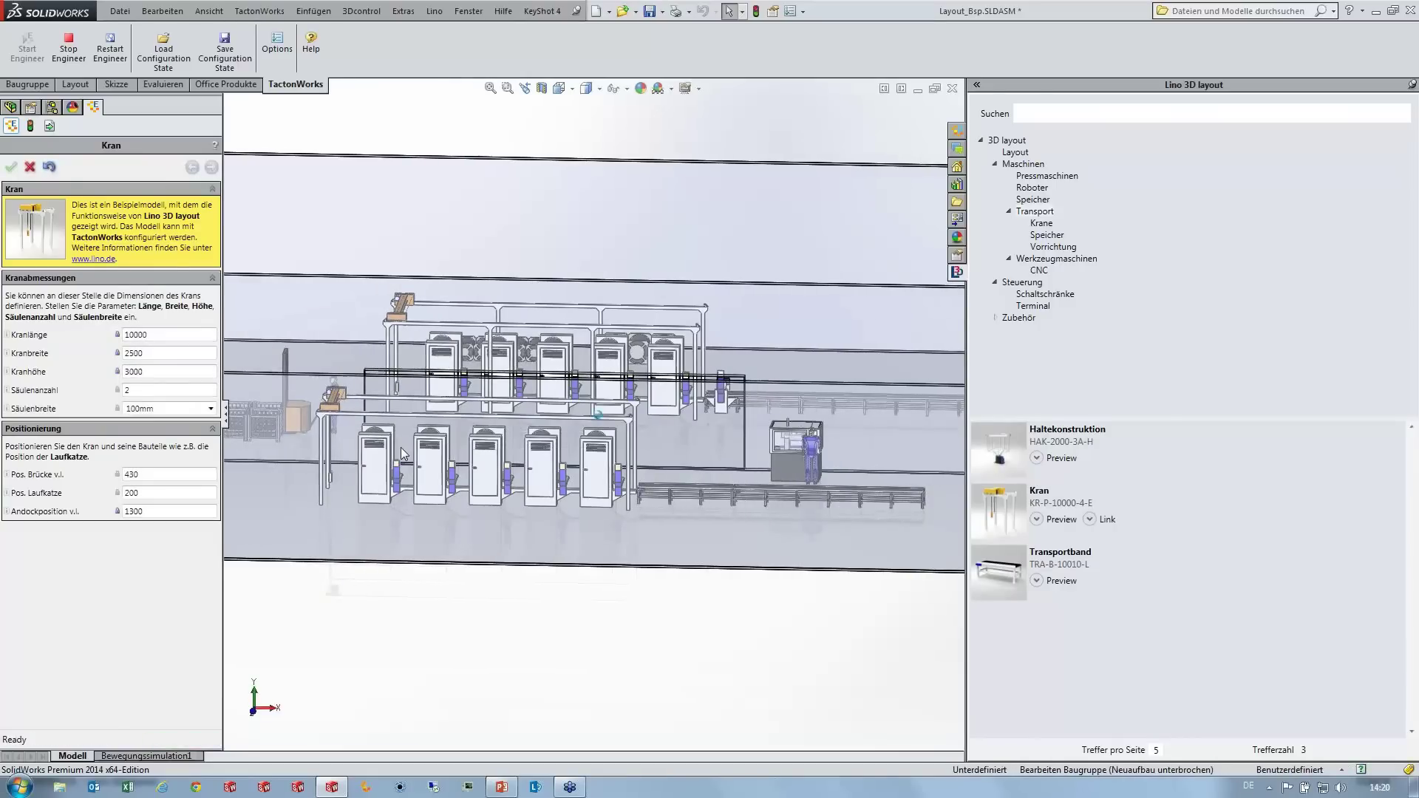
mouse_move(403, 454)
middle_down()
mouse_move(448, 445)
mouse_move(569, 358)
middle_up()
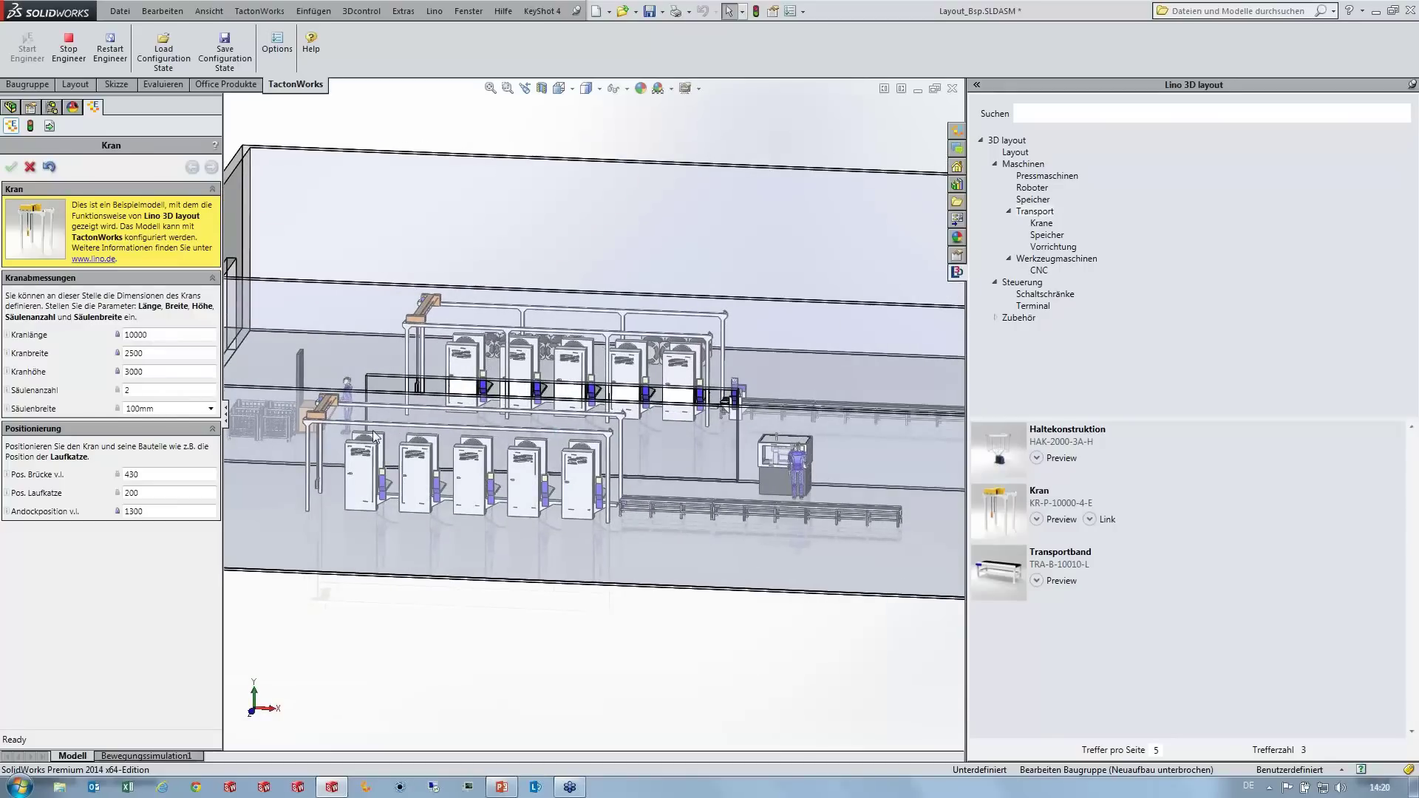
middle_drag(374, 436, 296, 658)
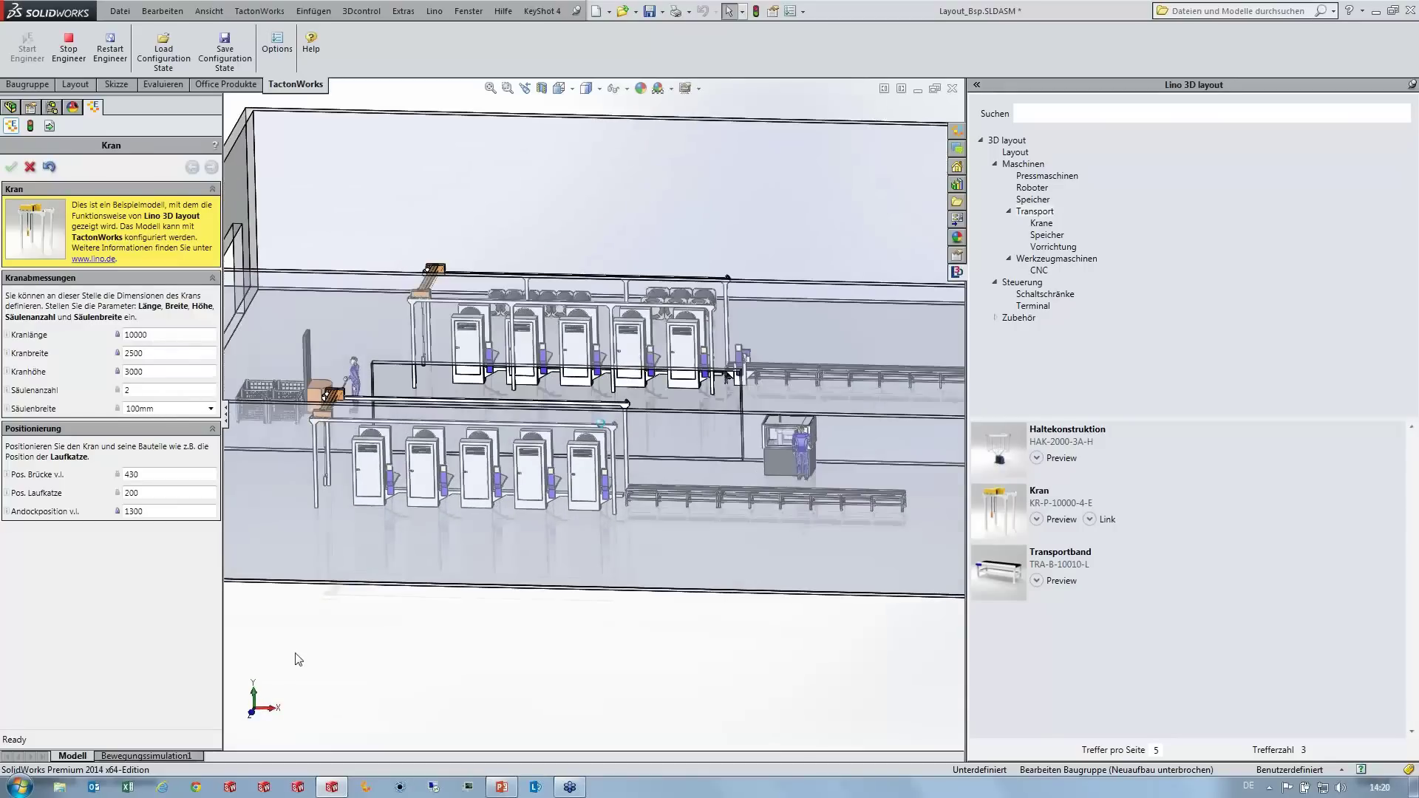
click(257, 694)
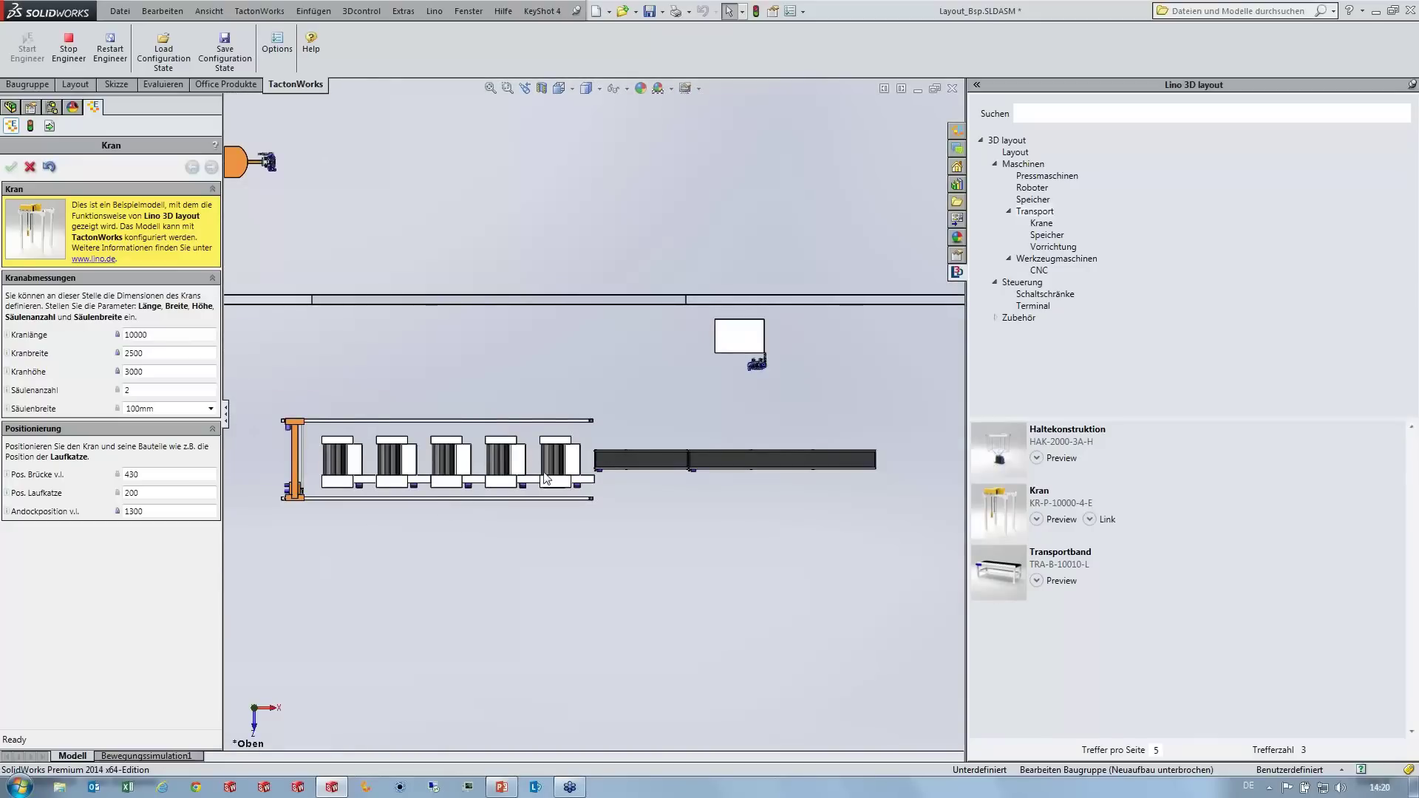
Step: Zoom onto the lower crane layout and tilt it into 3D perspective
scroll(547, 479, up, 2)
scroll(547, 479, up, 1)
scroll(547, 229, down, 2)
scroll(551, 237, down, 1)
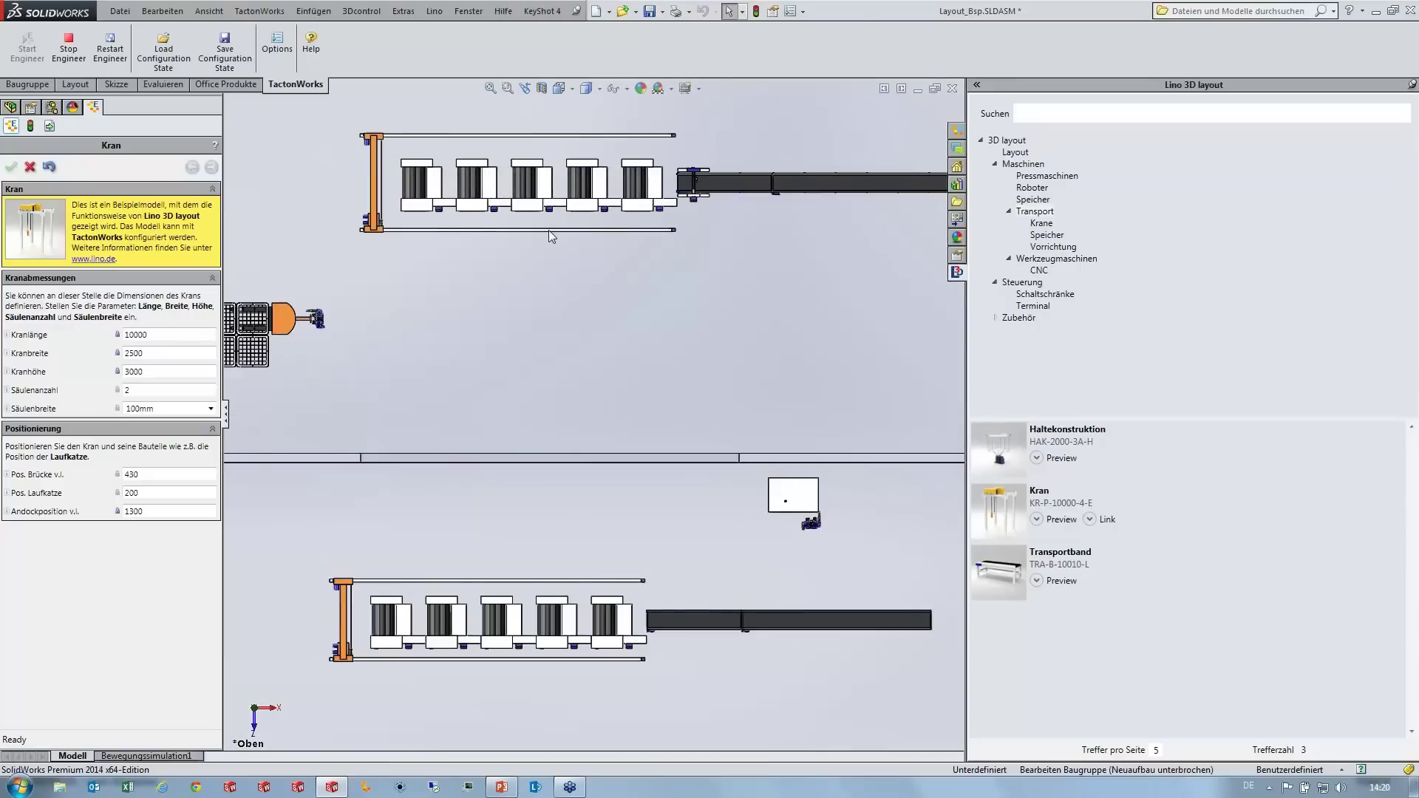
scroll(562, 609, up, 2)
scroll(561, 587, down, 1)
scroll(560, 560, down, 1)
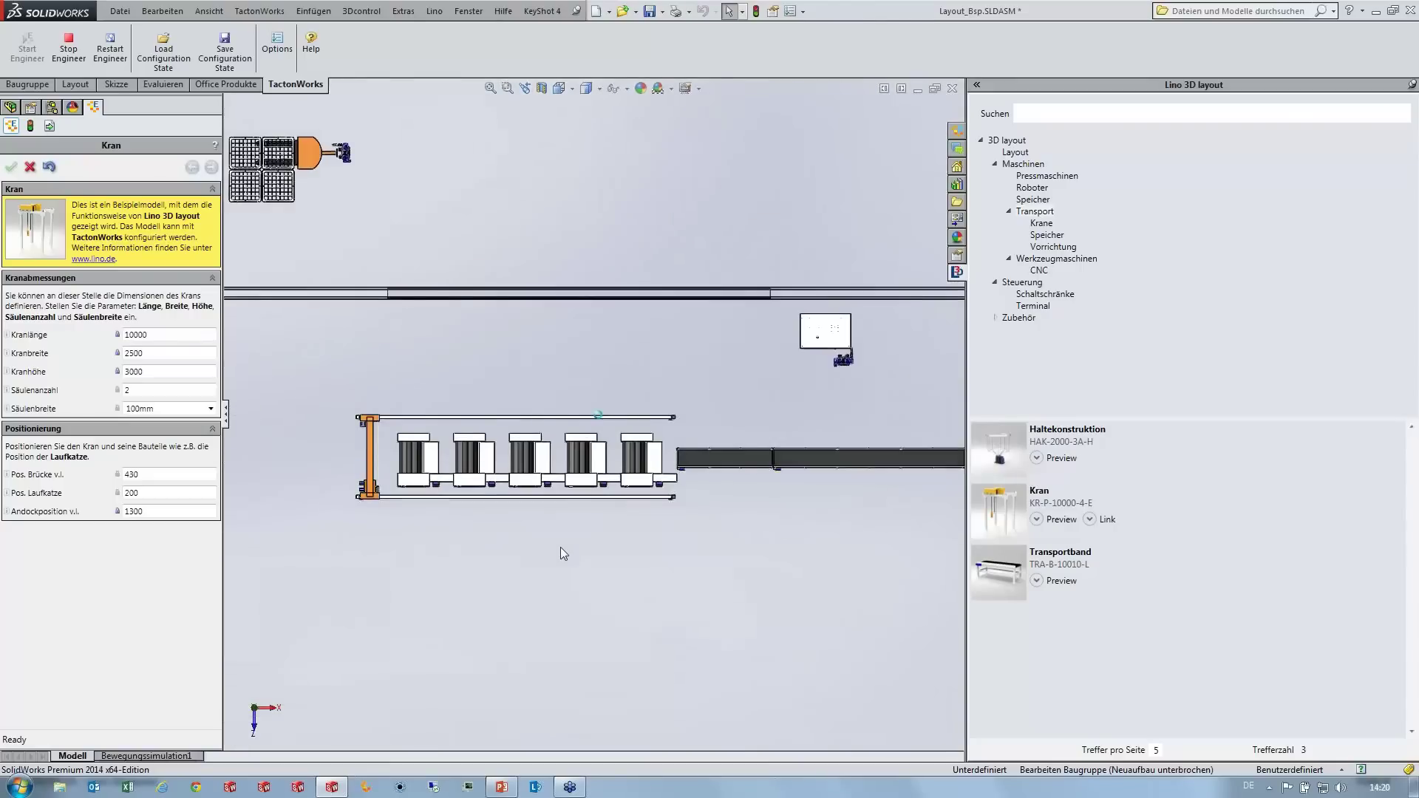
middle_drag(560, 547, 533, 494)
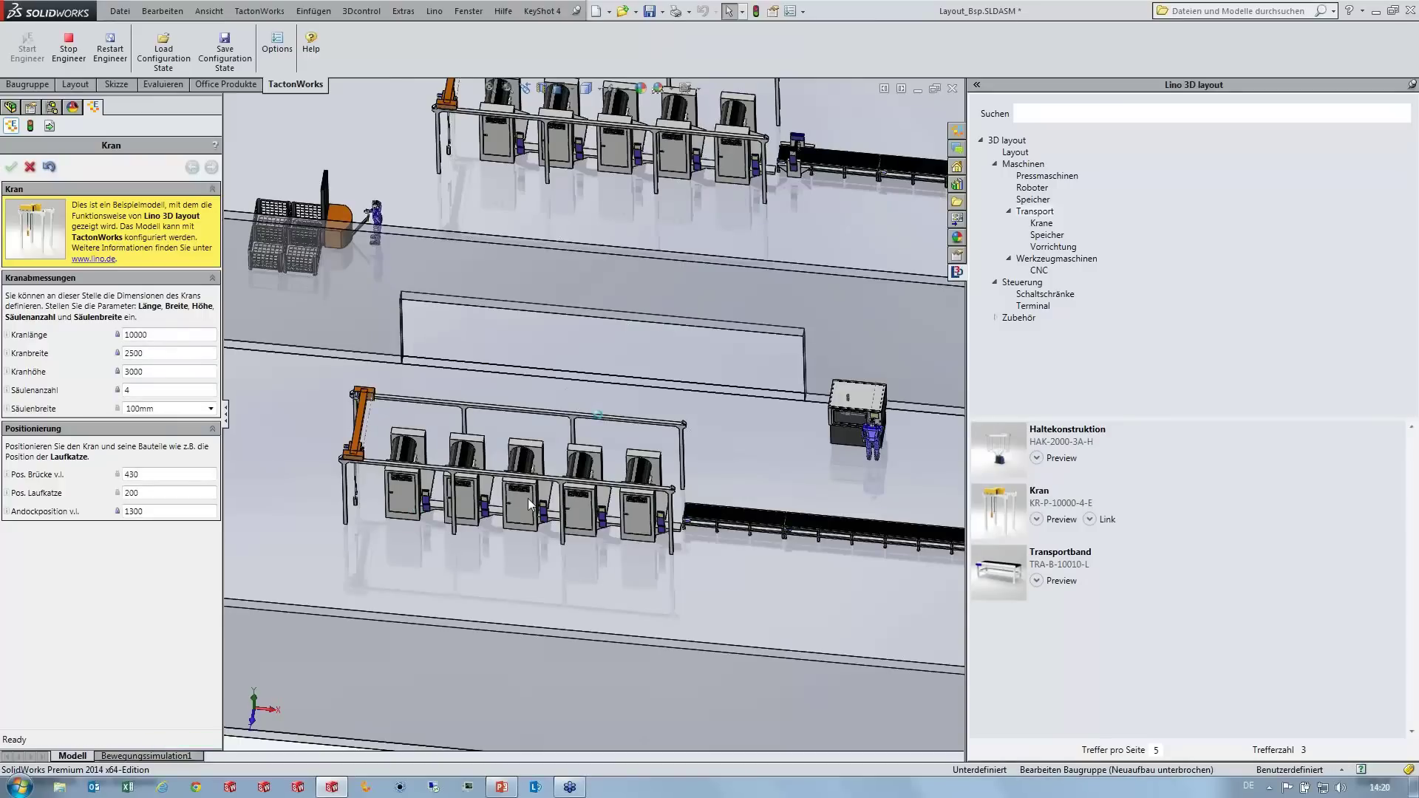
Step: Keep the crane's 100mm column width, then orbit and zoom for a close look at the crane
middle_drag(528, 499, 444, 473)
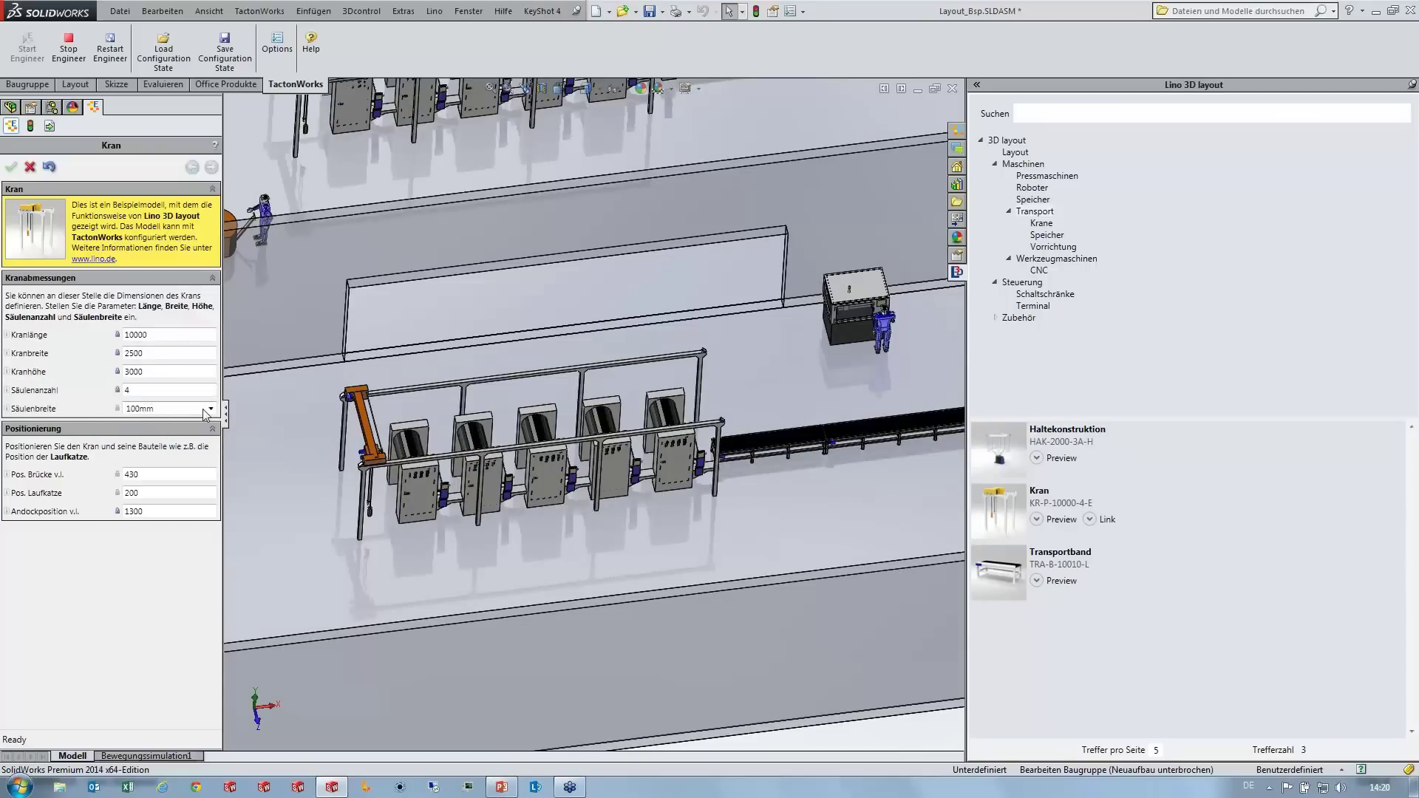
click(211, 409)
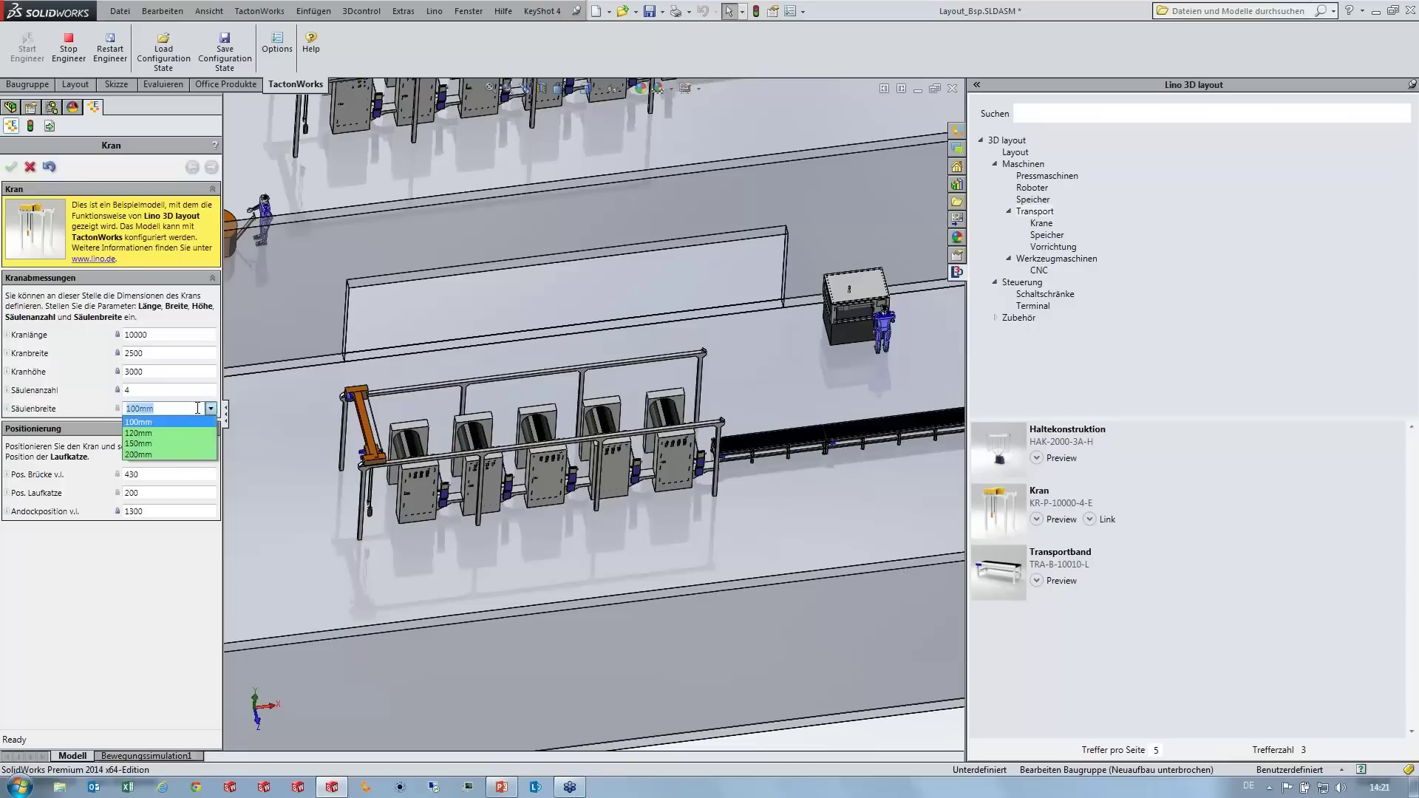
click(210, 408)
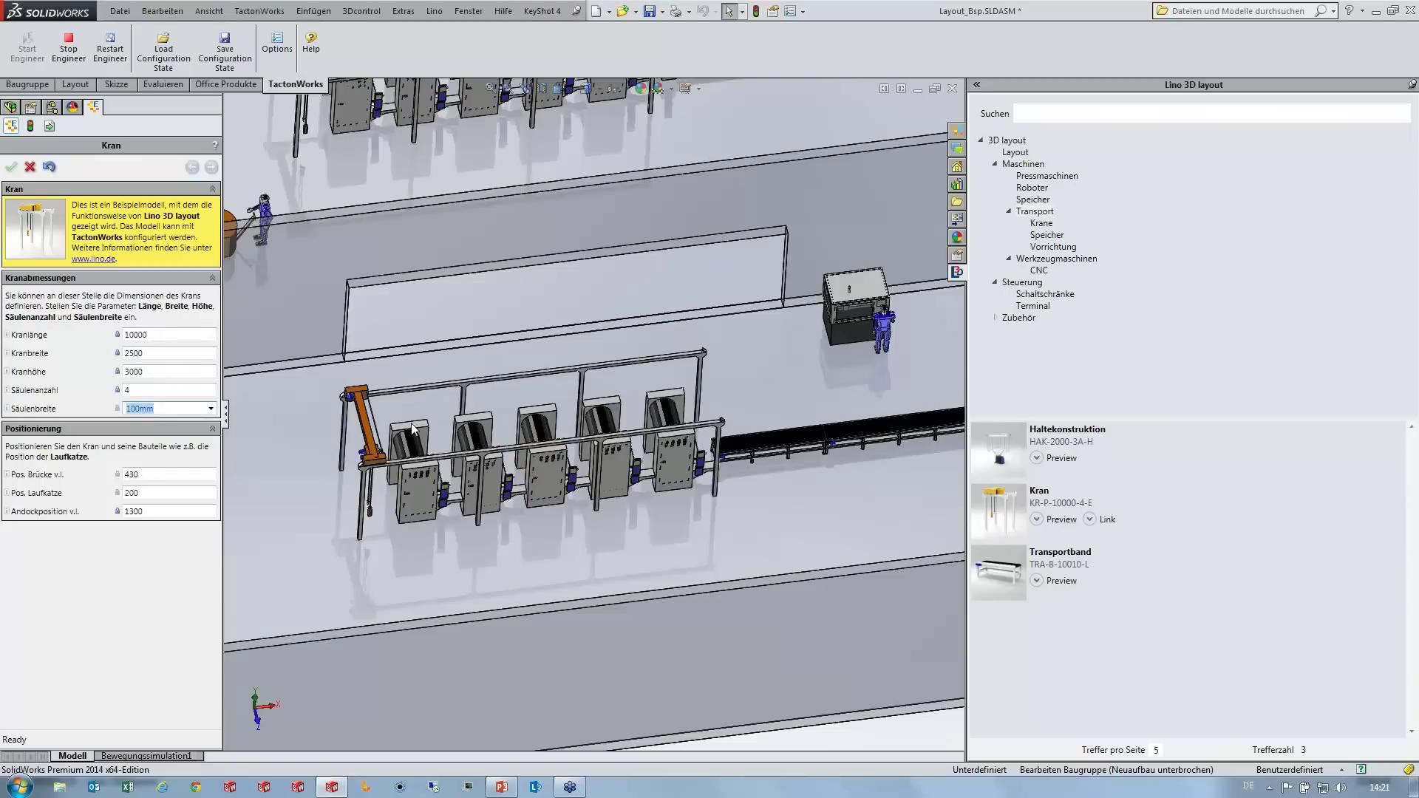
scroll(413, 429, up, 1)
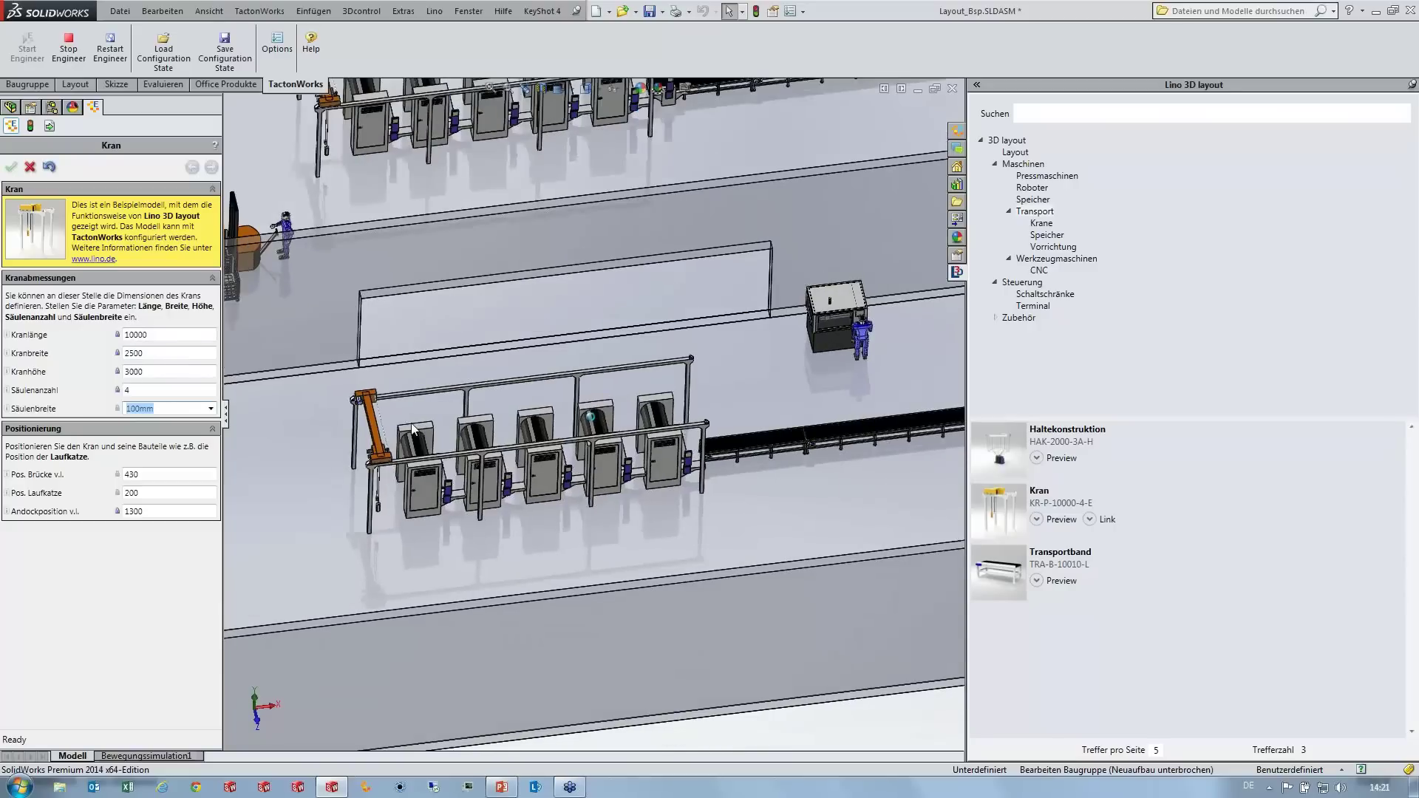
middle_drag(413, 428, 427, 425)
middle_drag(582, 419, 420, 427)
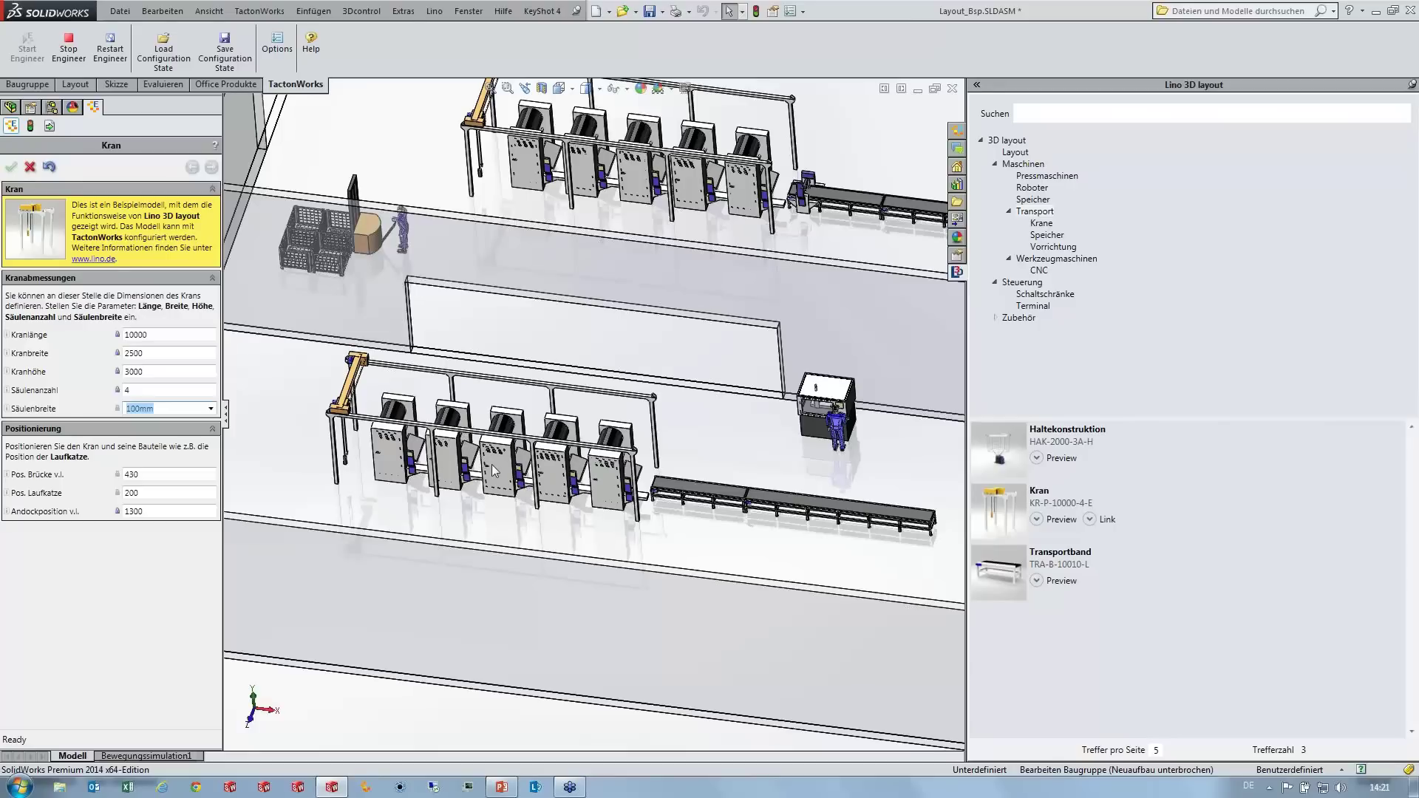
mouse_move(491, 464)
middle_down()
mouse_move(557, 451)
mouse_move(570, 429)
mouse_move(481, 438)
mouse_move(478, 424)
mouse_move(710, 390)
mouse_move(660, 405)
middle_up()
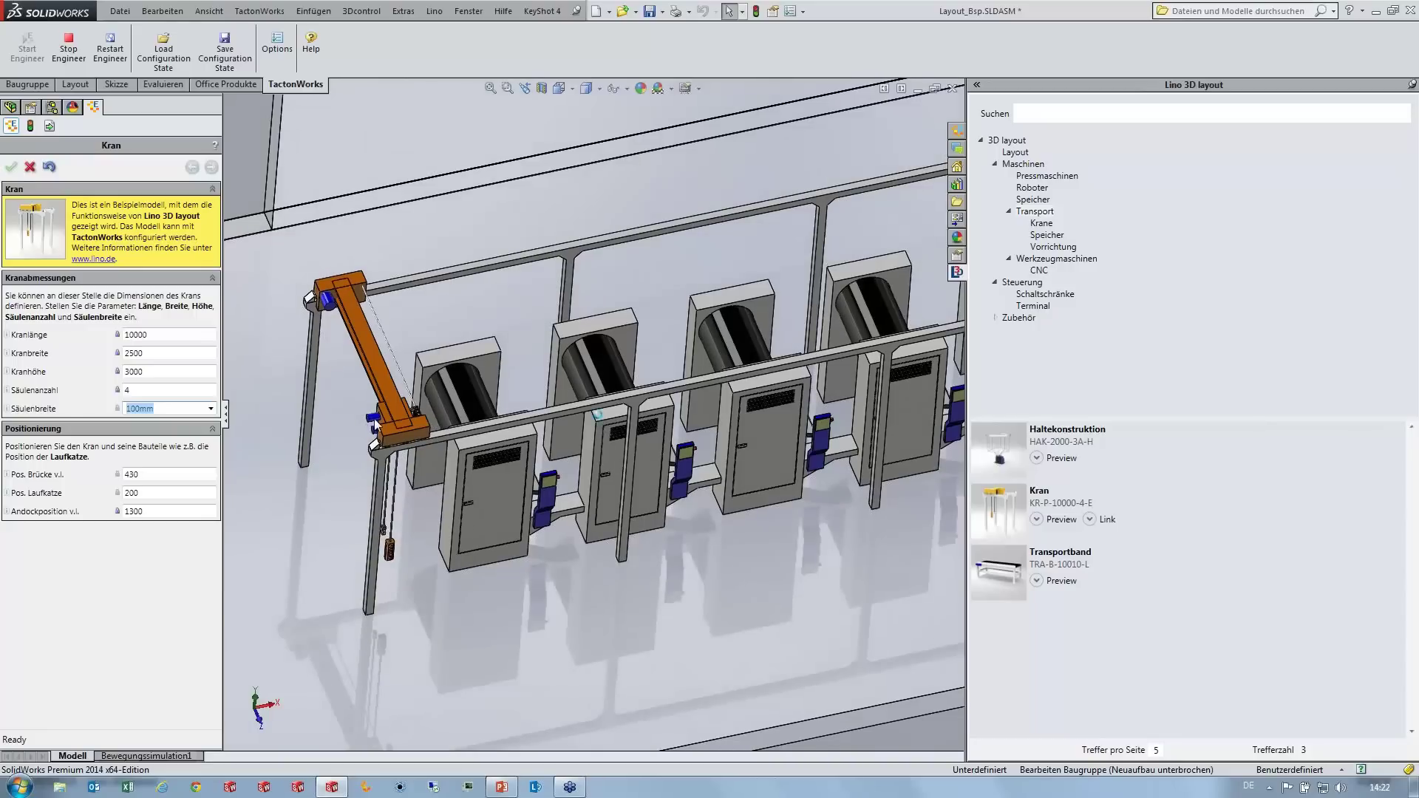
scroll(374, 424, down, 1)
scroll(399, 428, down, 1)
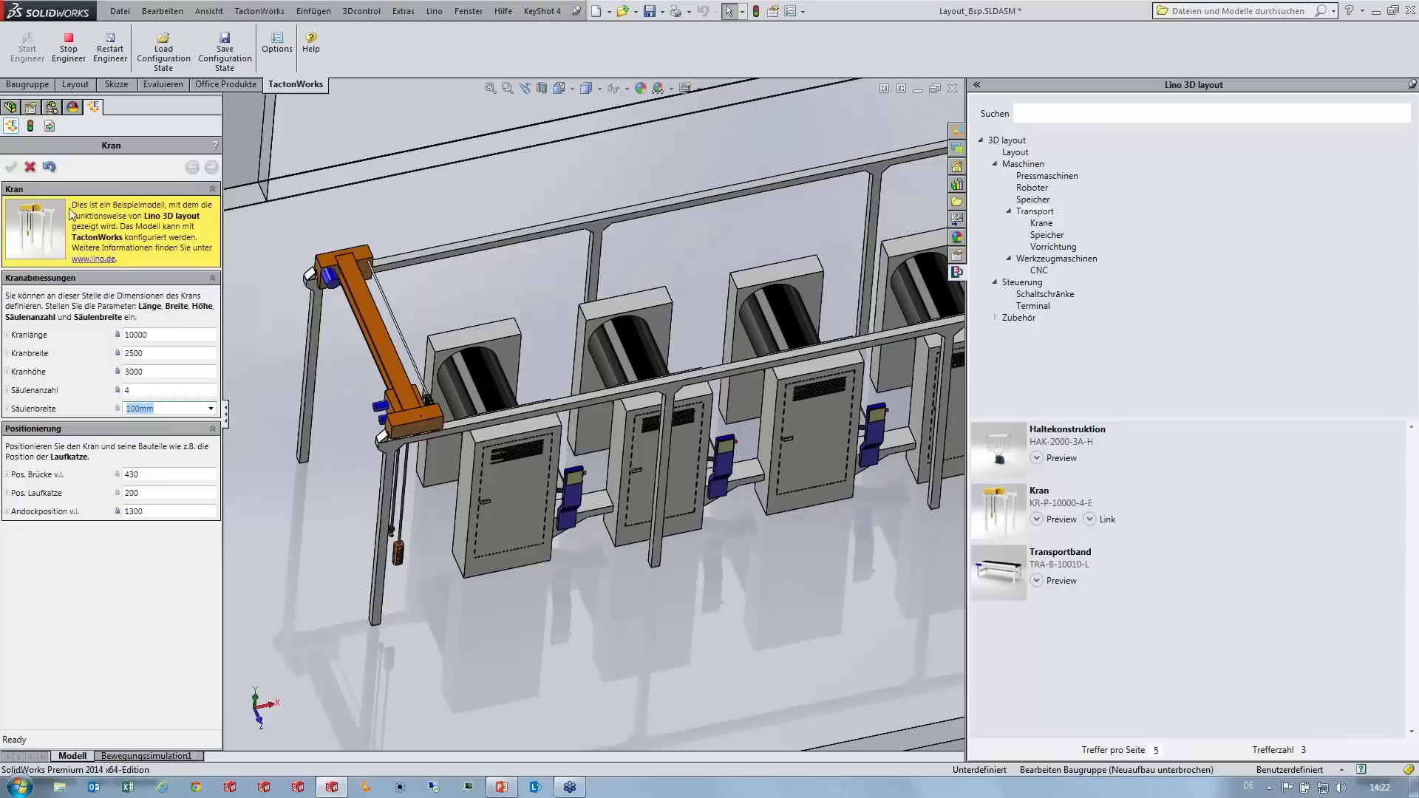
Step: Stop Engineer and swap the crane for the red-carriage gantry crane version
click(68, 44)
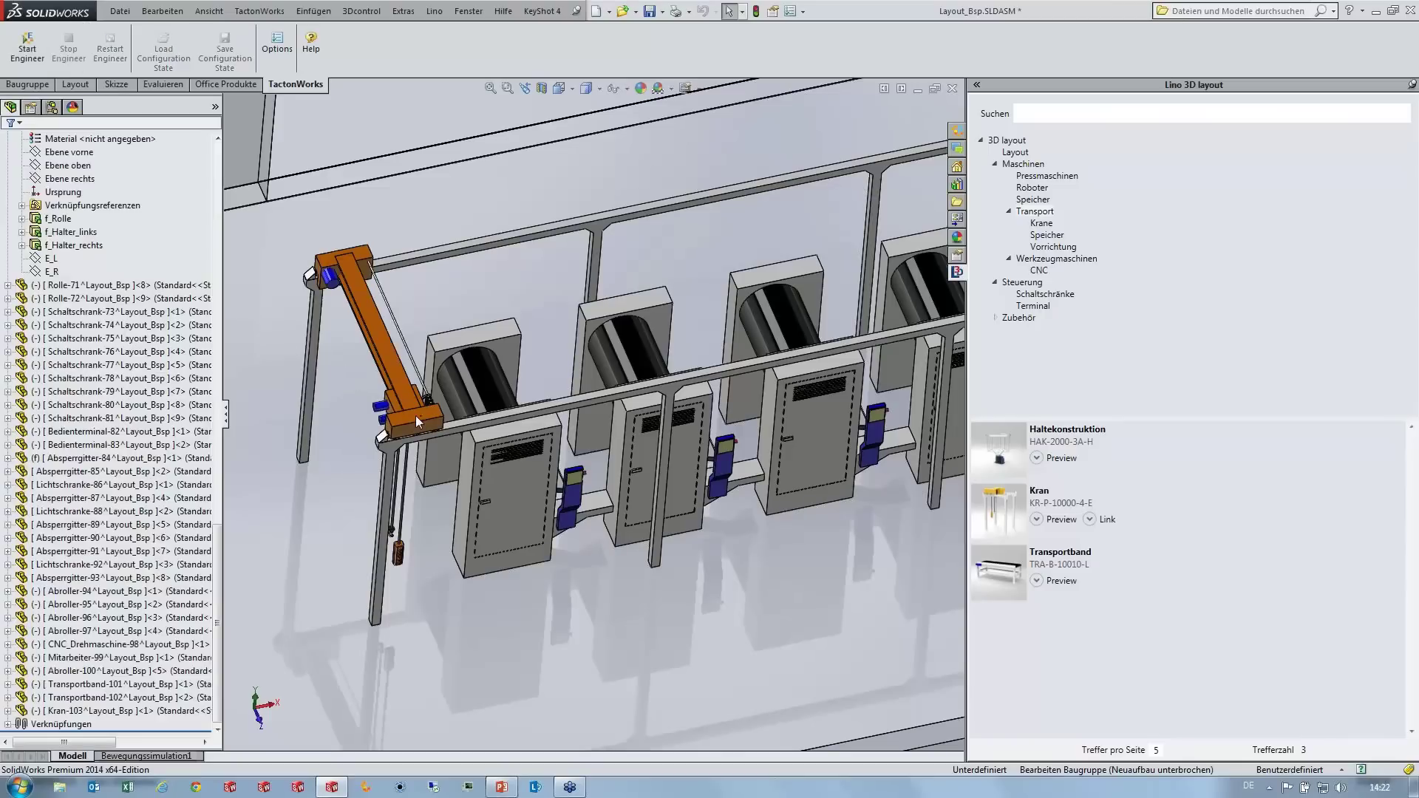
click(400, 420)
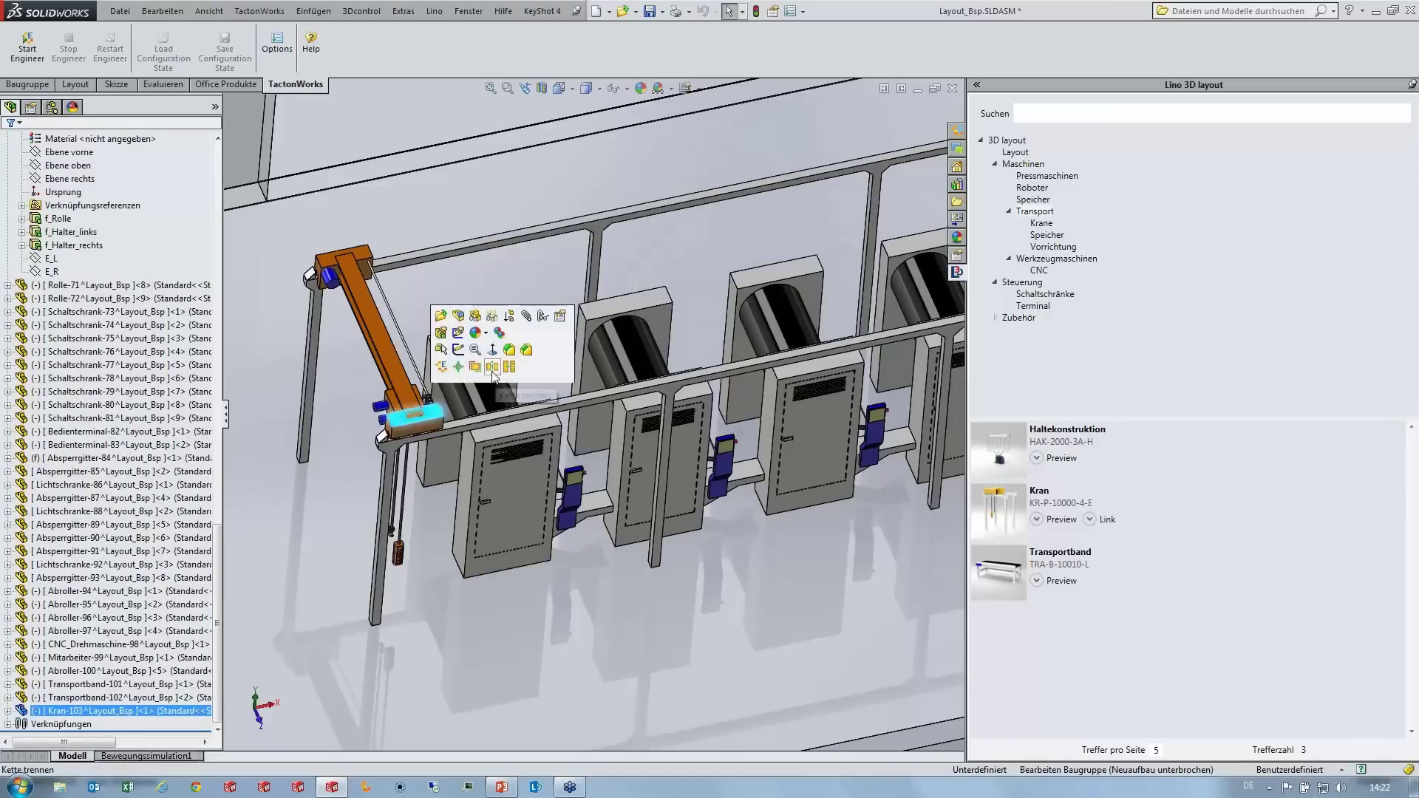
click(508, 367)
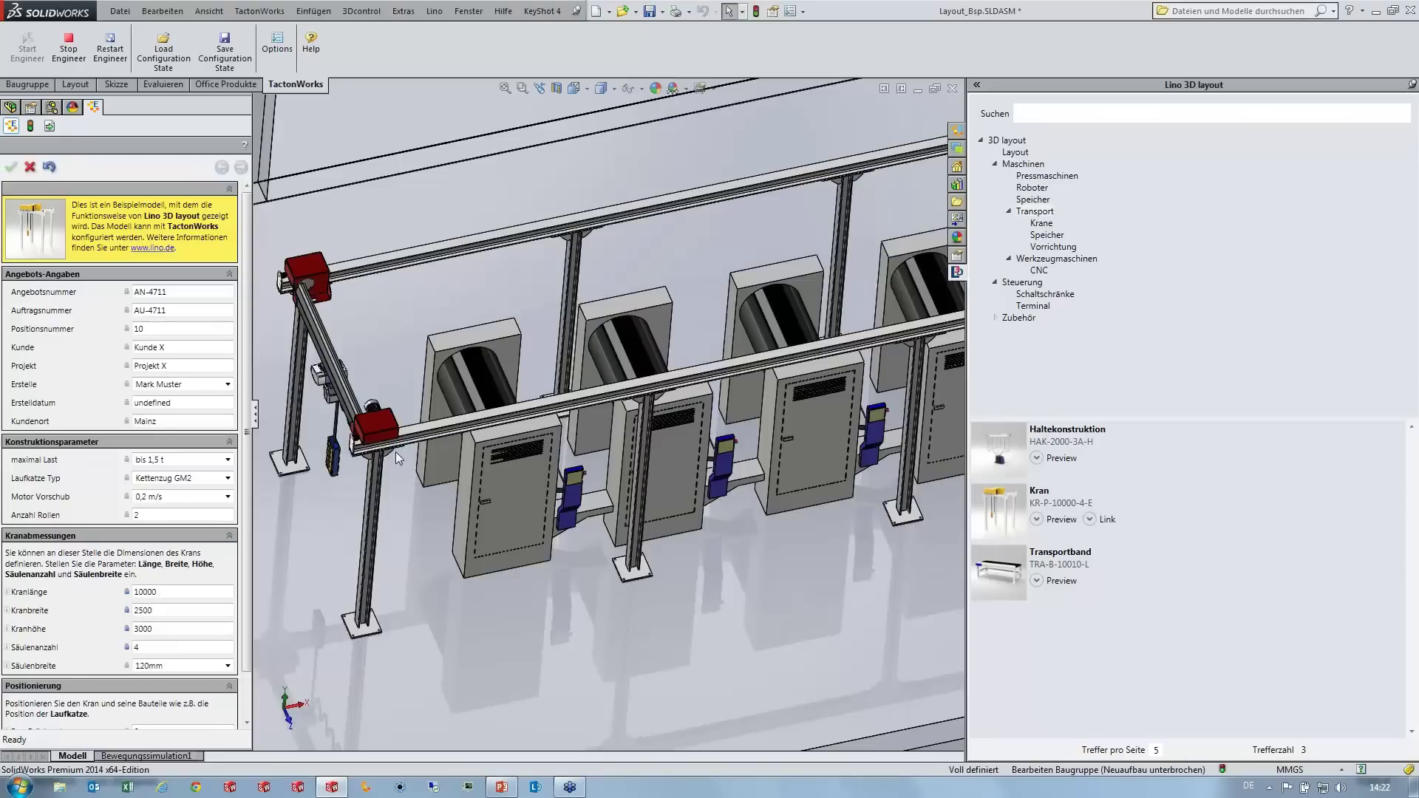
click(380, 427)
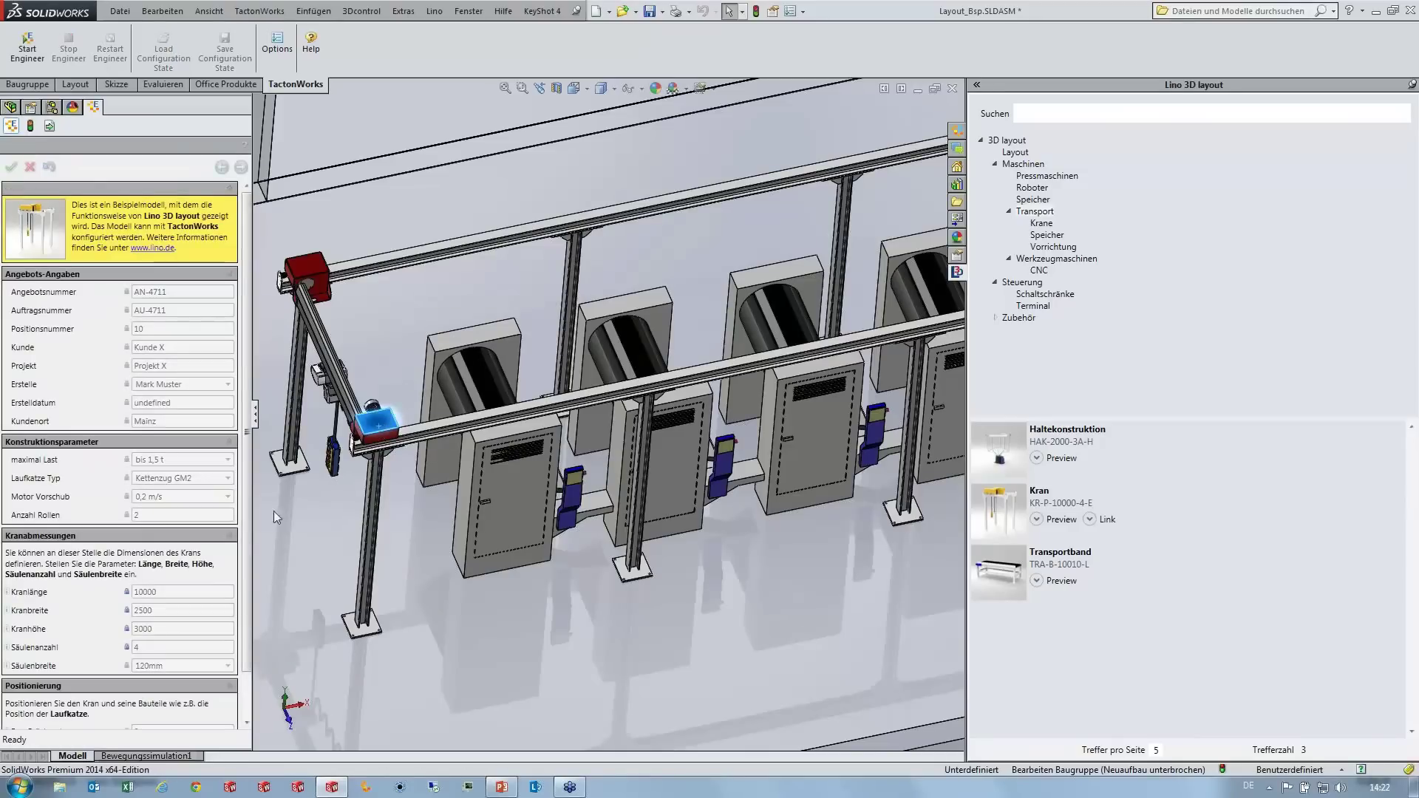
Step: Collapse the form groups, switch to top view, and set Kranbreite to 3 m
mouse_move(247, 263)
mouse_down()
mouse_move(250, 322)
mouse_move(246, 264)
mouse_up()
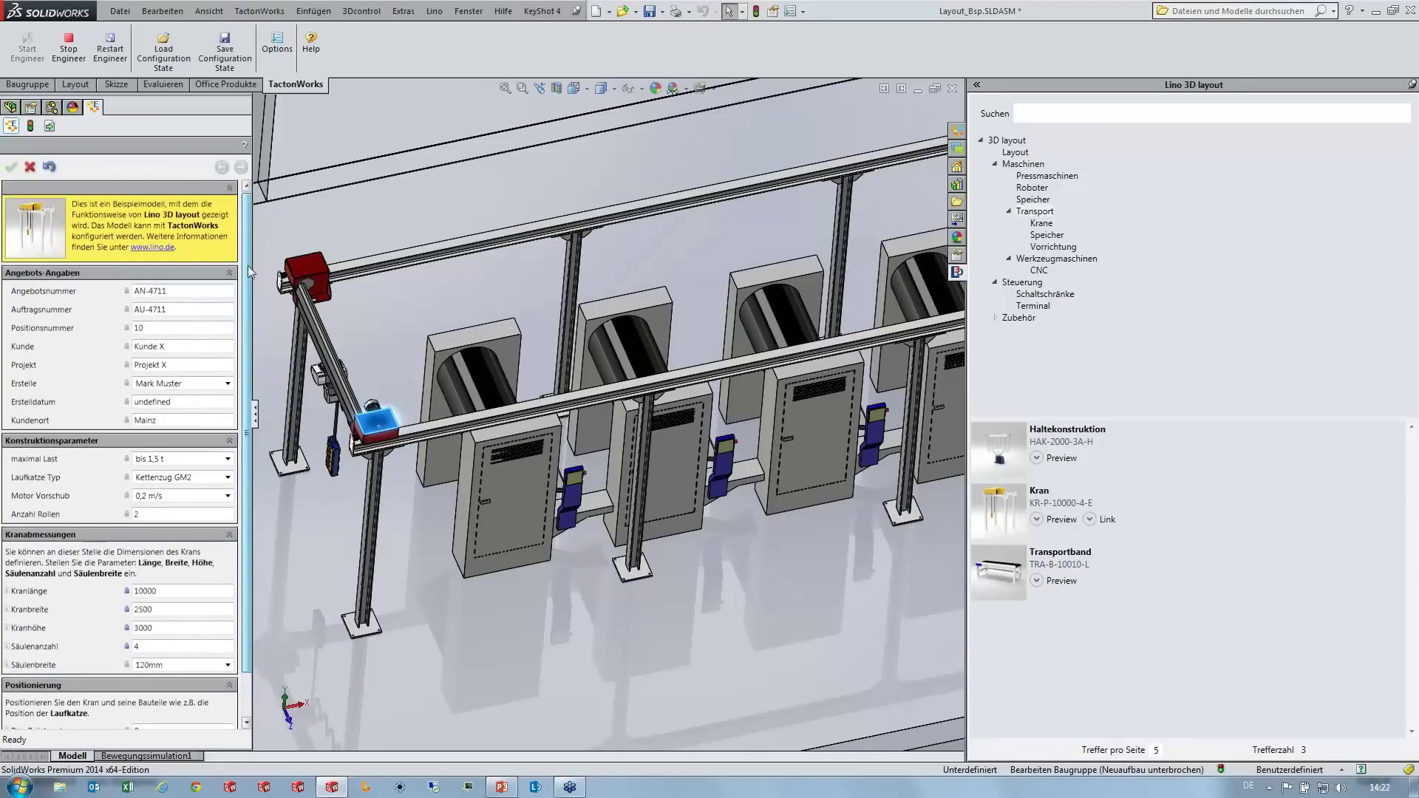
click(187, 191)
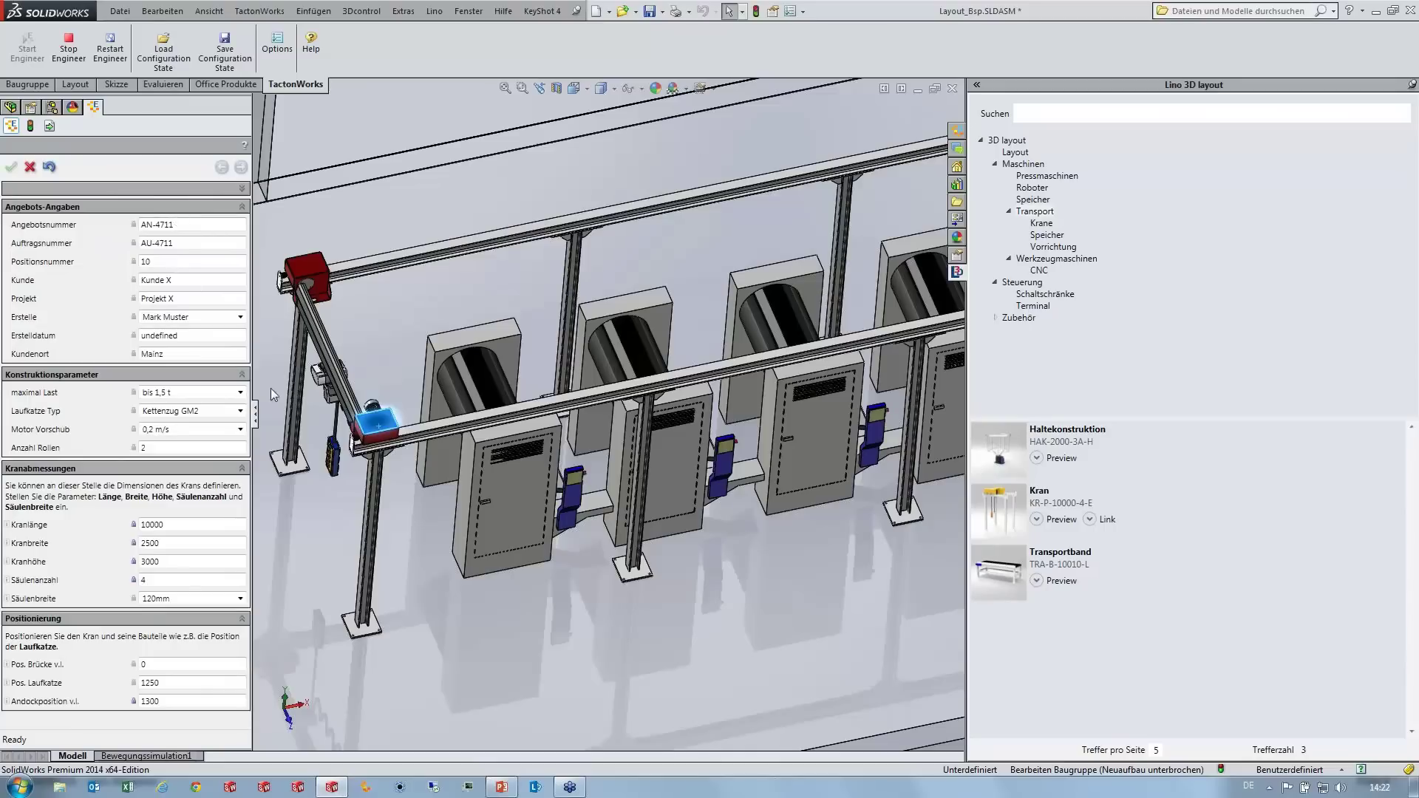
click(167, 208)
double_click(144, 394)
click(286, 706)
click(285, 706)
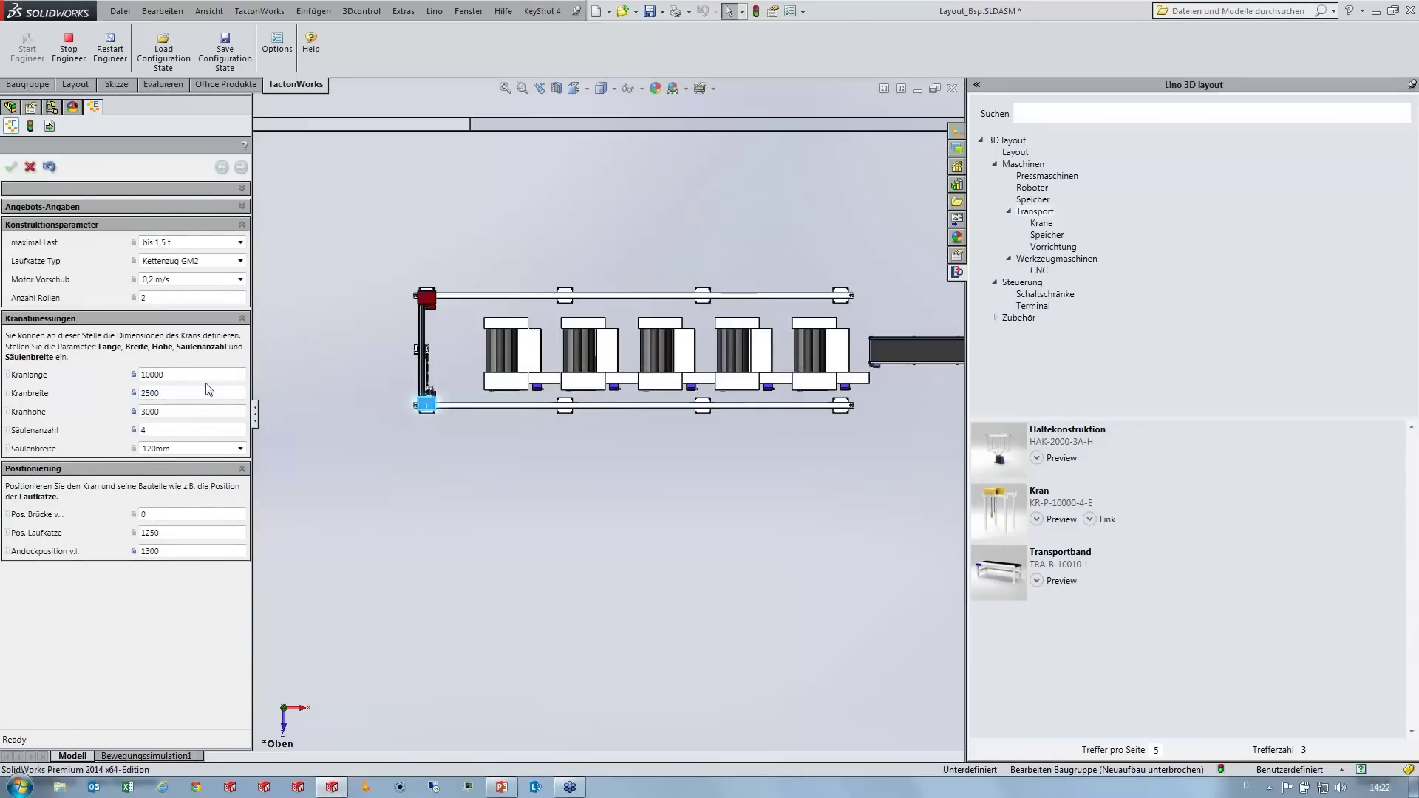
double_click(166, 394)
text(3m)
key(Return)
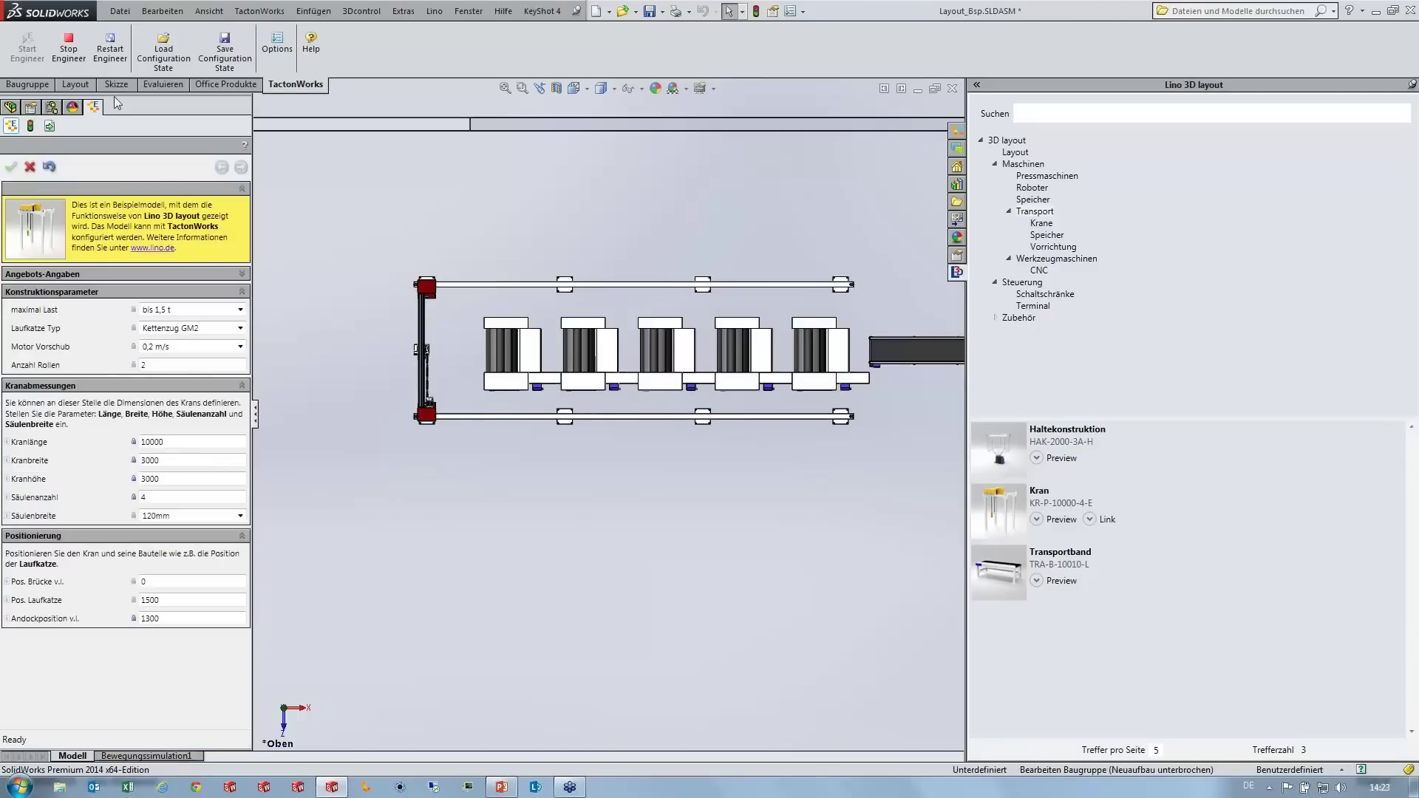
Step: Finish the crane configuration and tilt the view to check the widened crane
click(73, 56)
click(426, 416)
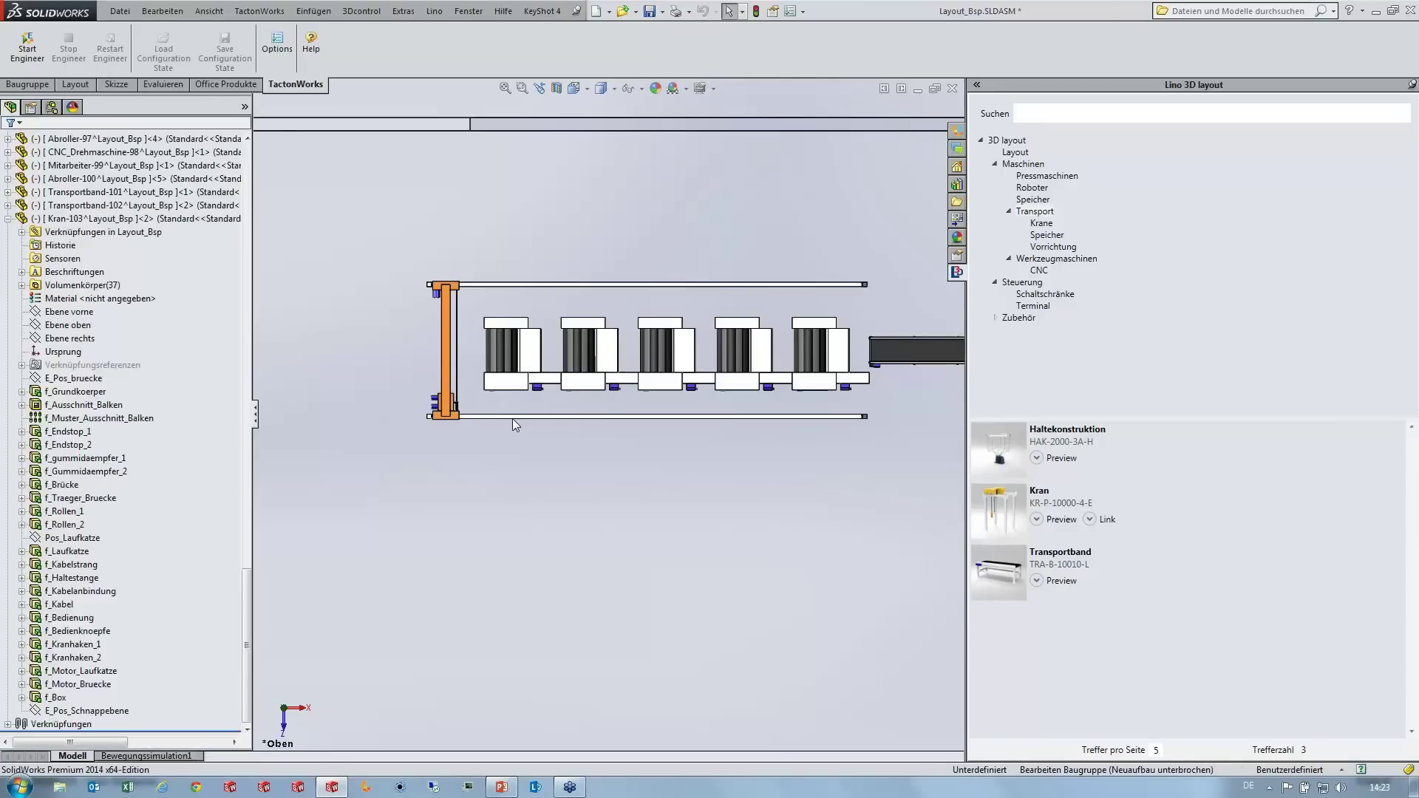
mouse_move(518, 447)
middle_down()
mouse_move(557, 436)
mouse_move(473, 451)
mouse_move(423, 548)
mouse_move(448, 492)
middle_up()
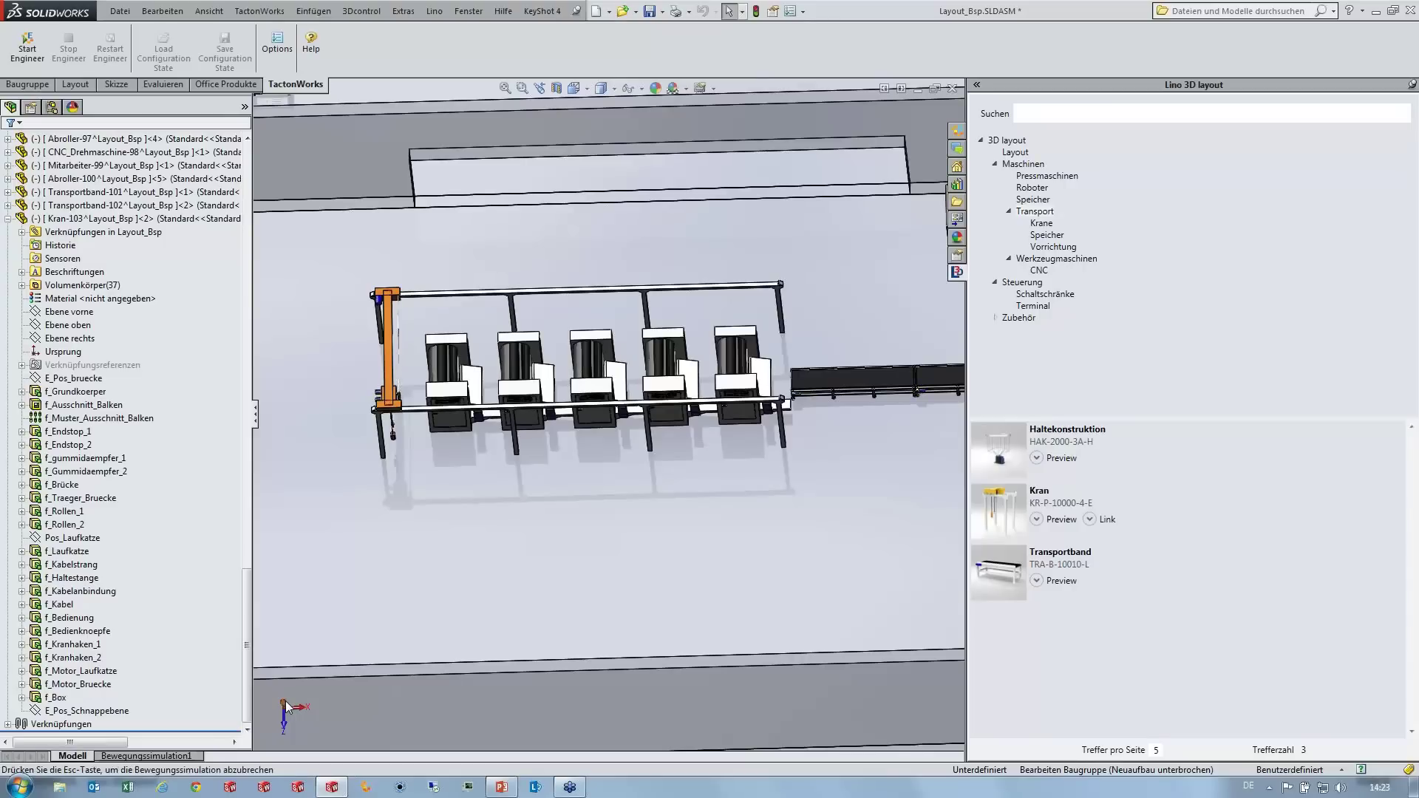
Step: Return to top view, fit the hall, and place a Transportband conveyor below the crane row
click(289, 708)
key(f)
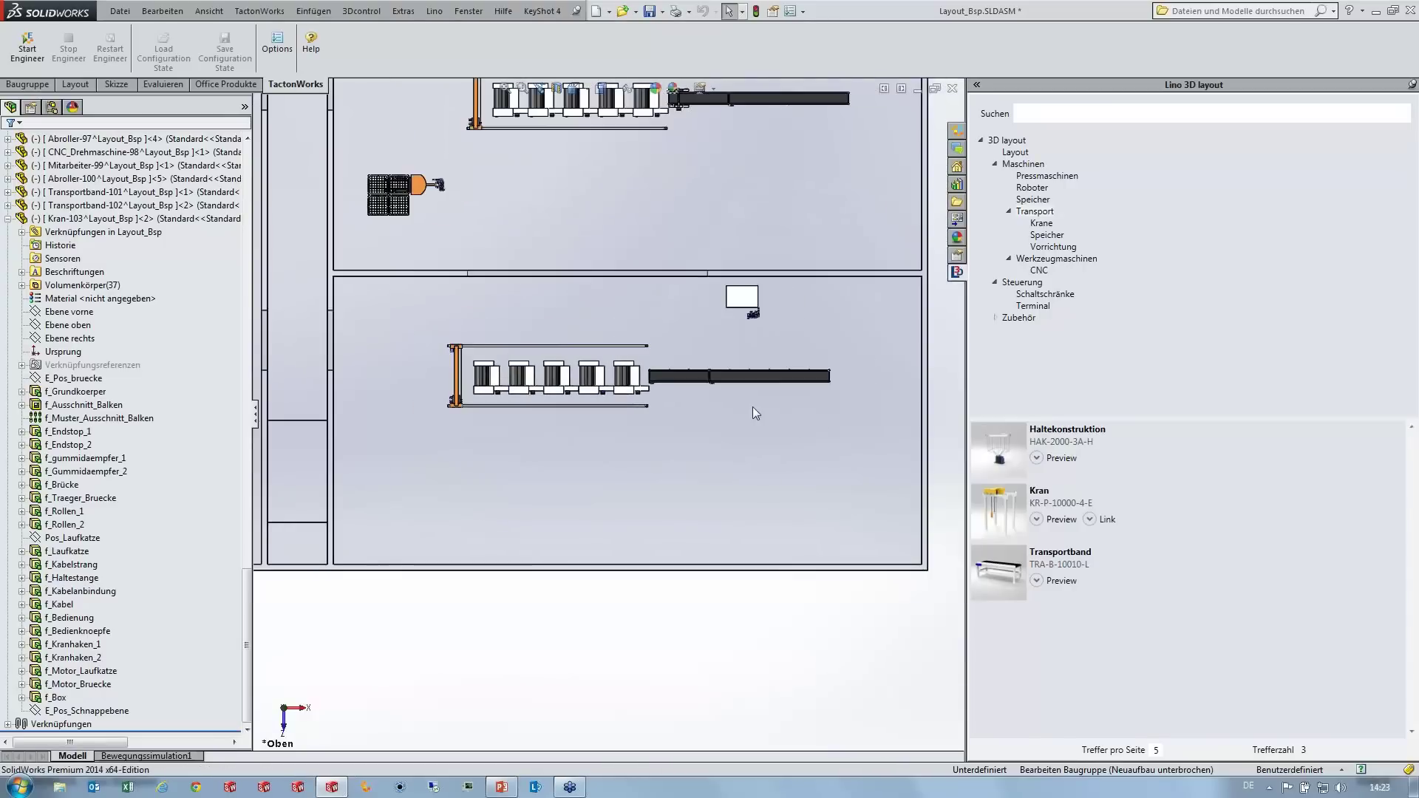
drag(998, 573, 672, 448)
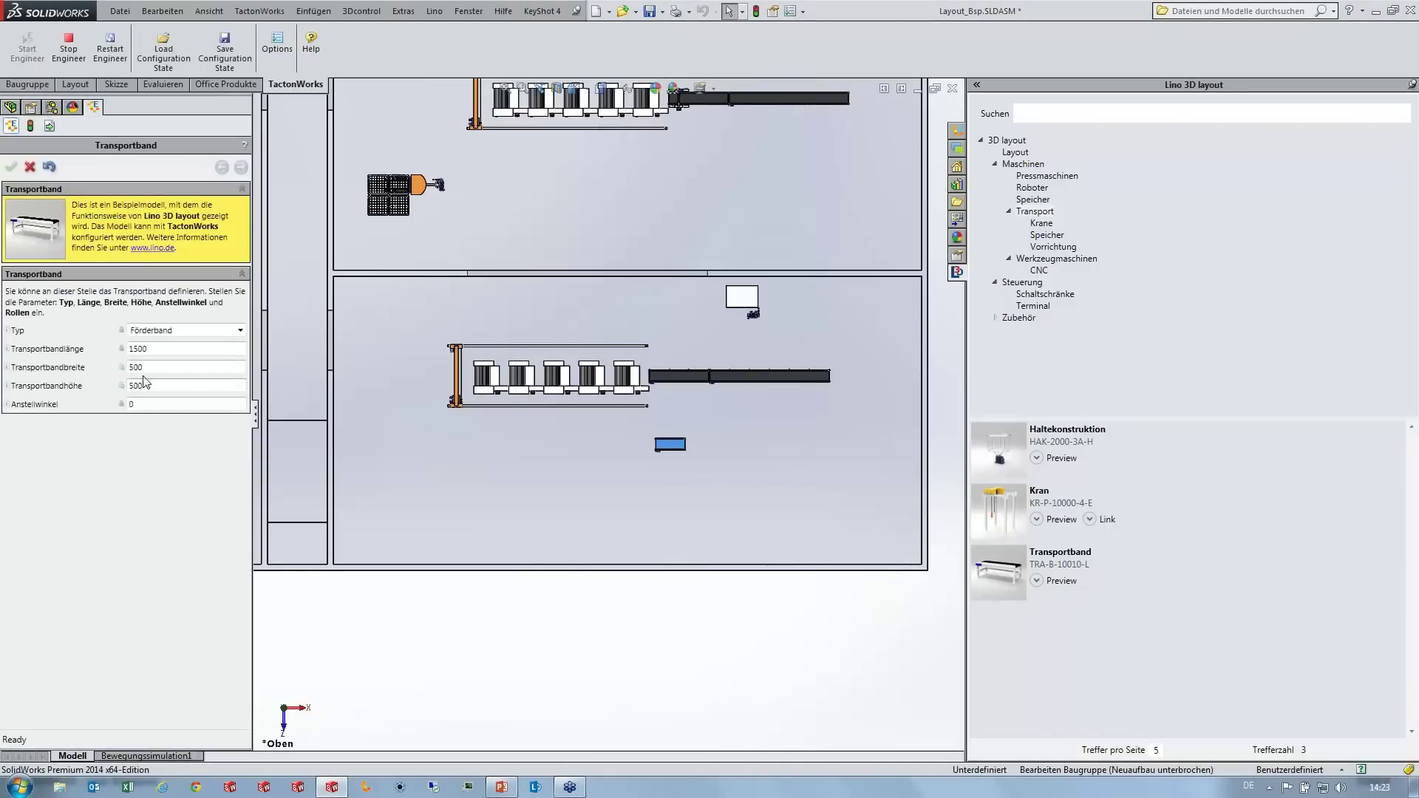
mouse_move(161, 367)
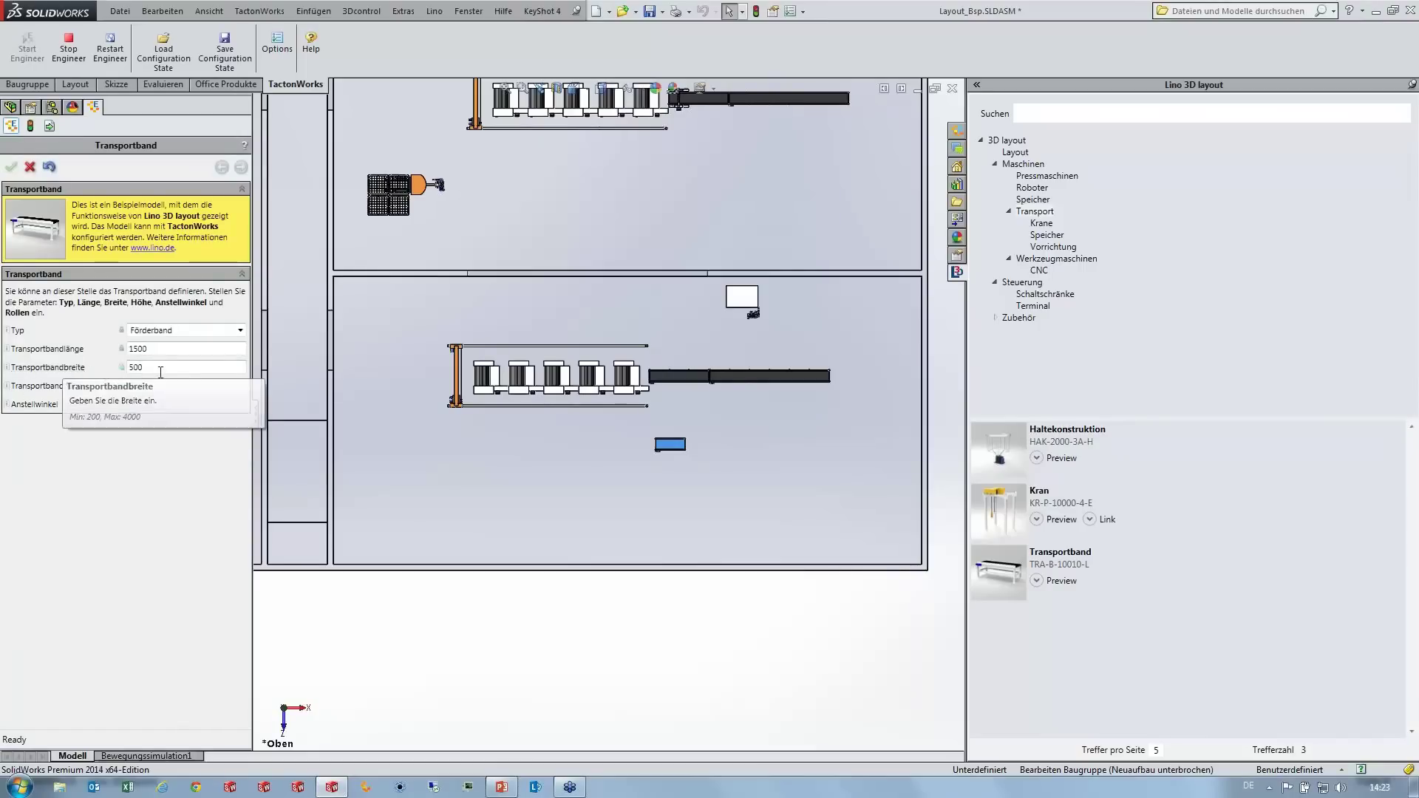
Step: Set the conveyor's Transportbandbreite to 800 and zoom in on the conveyors
double_click(159, 369)
text(80)
key(Return)
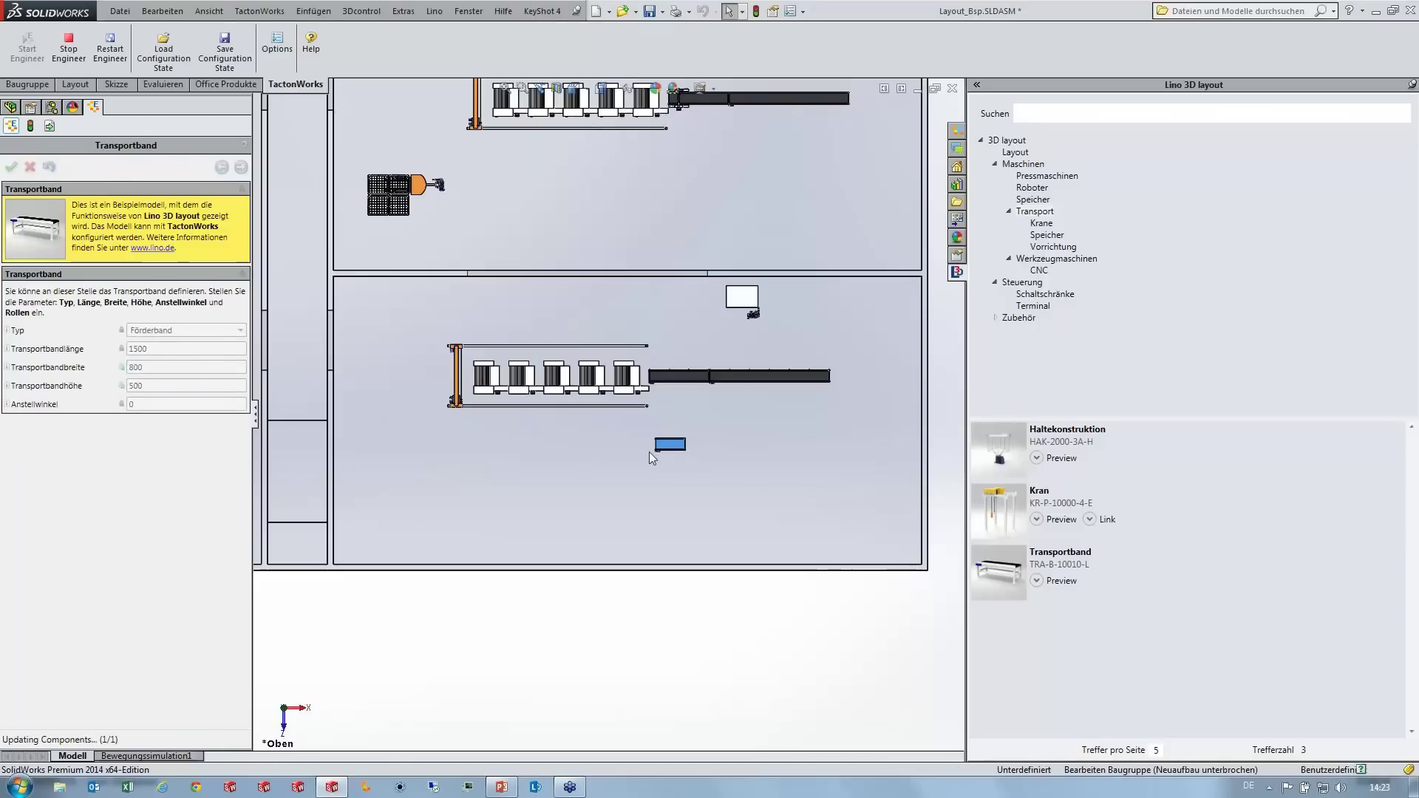
click(685, 470)
scroll(680, 457, down, 1)
scroll(679, 451, down, 5)
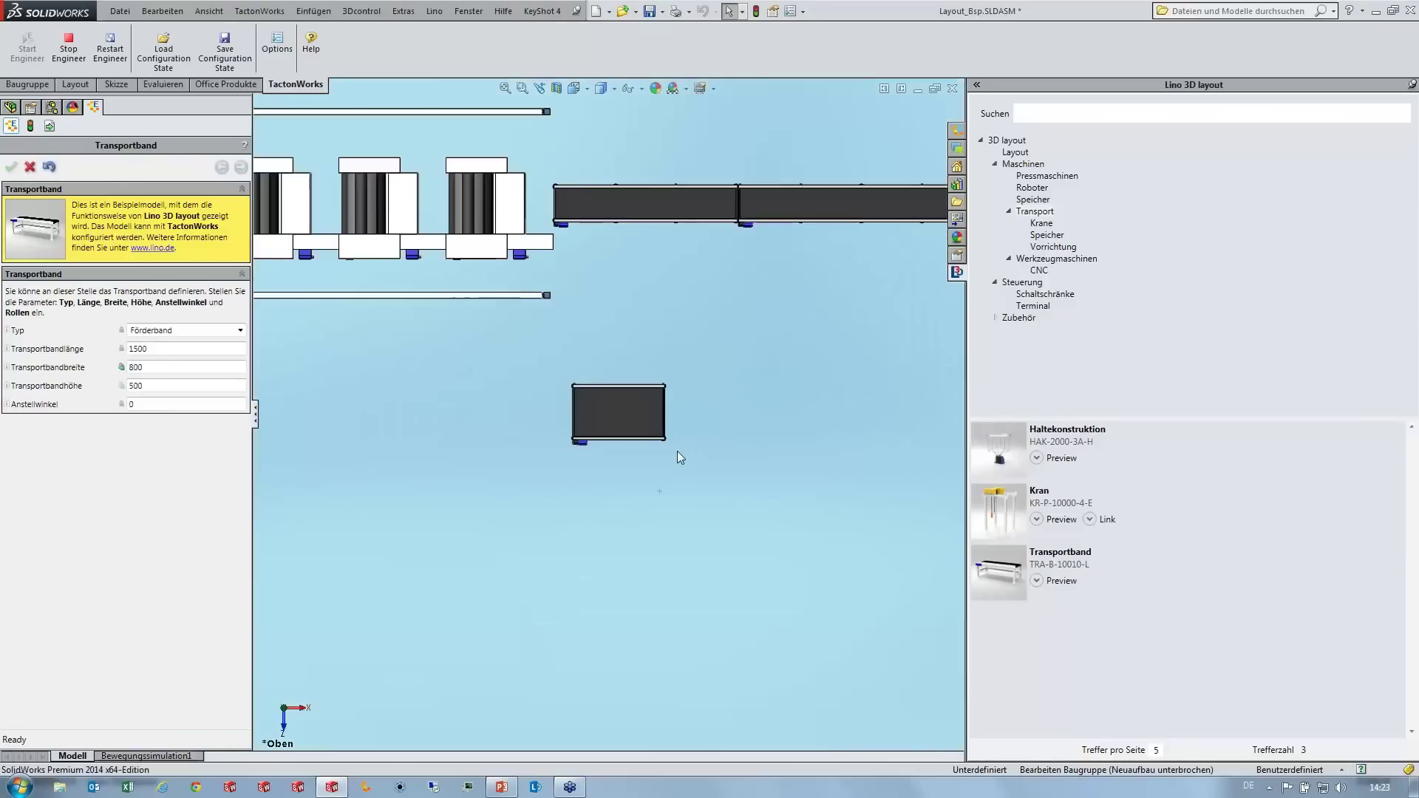
scroll(677, 451, down, 1)
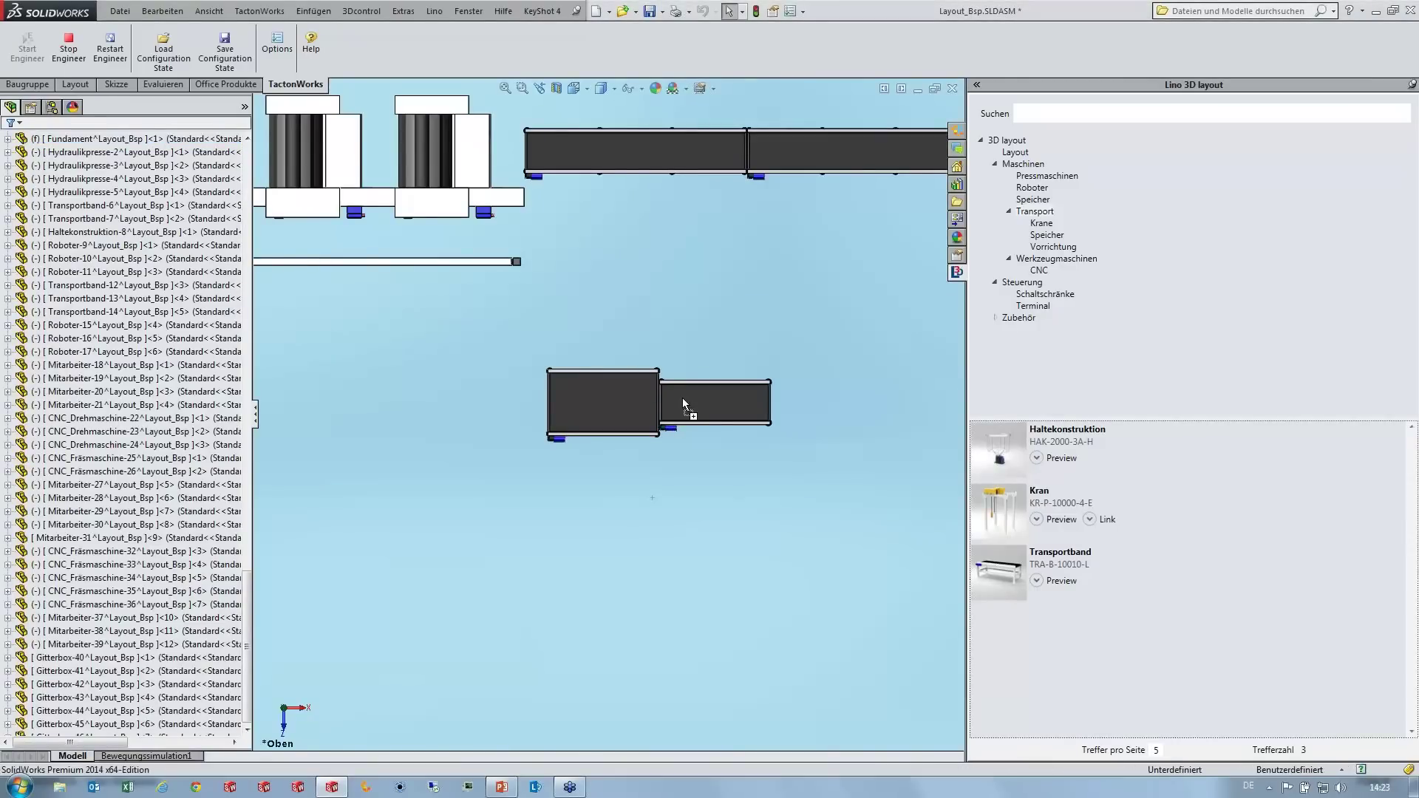
Step: Give the selected conveyor width 700 and height 1000
click(681, 398)
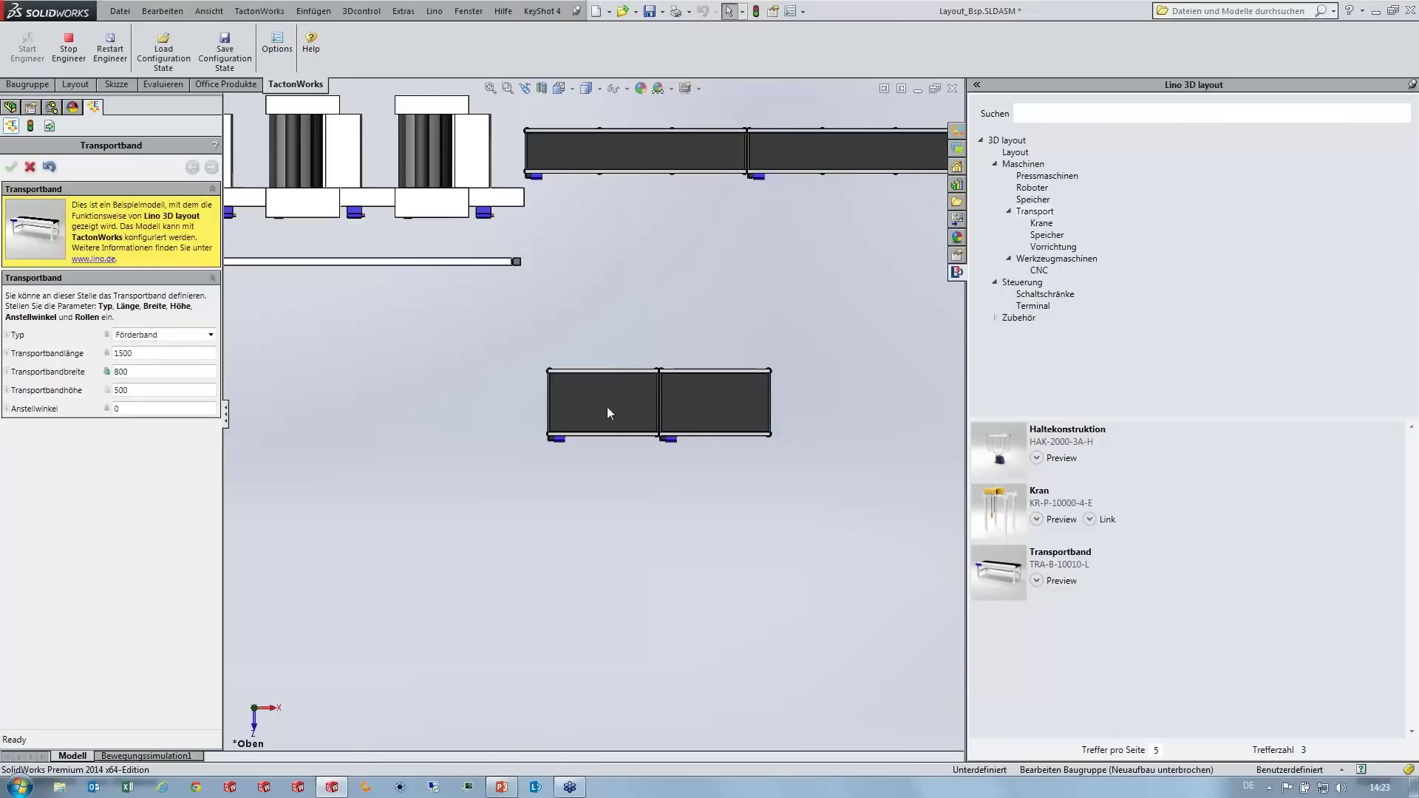
mouse_move(162, 371)
double_click(145, 371)
text(7)
key(Return)
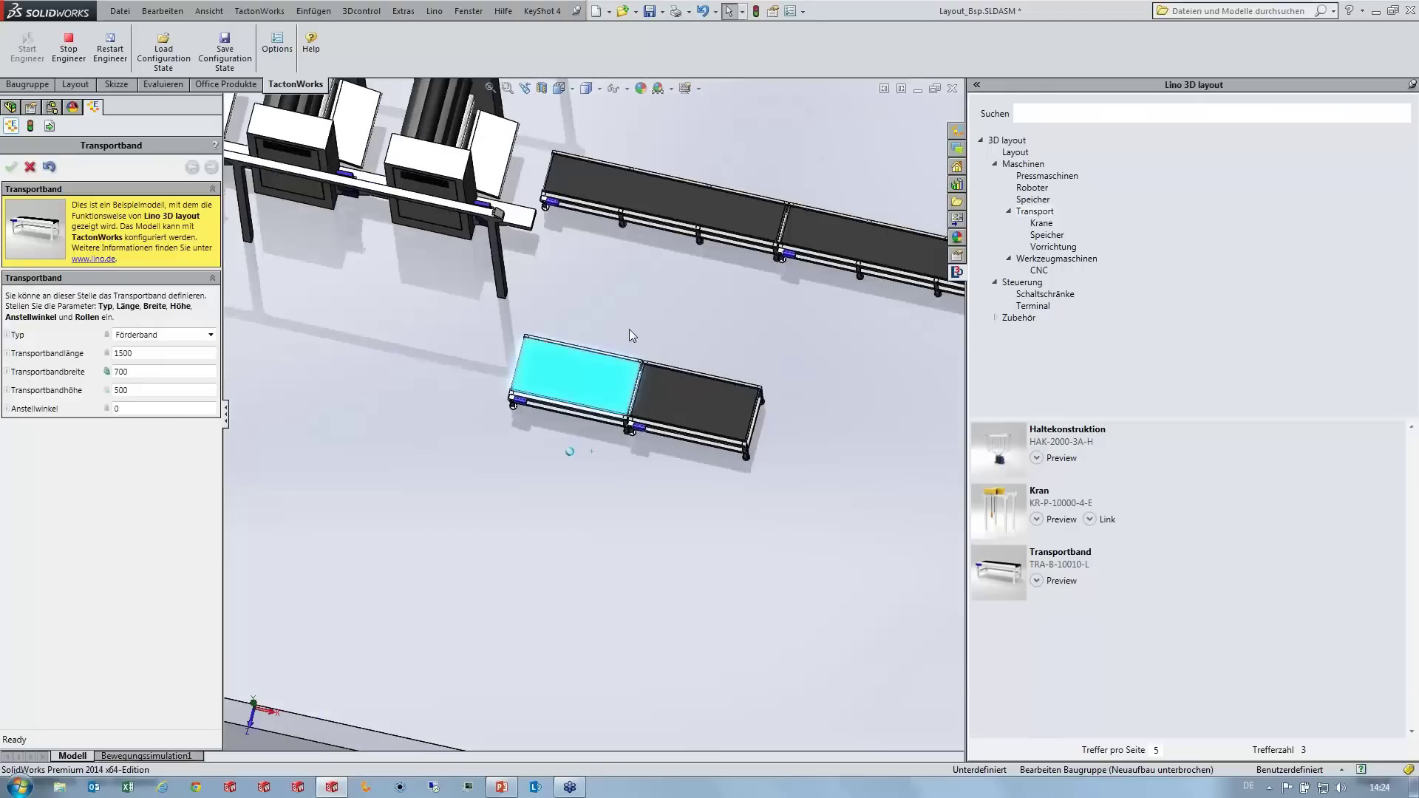
text(1000)
key(Return)
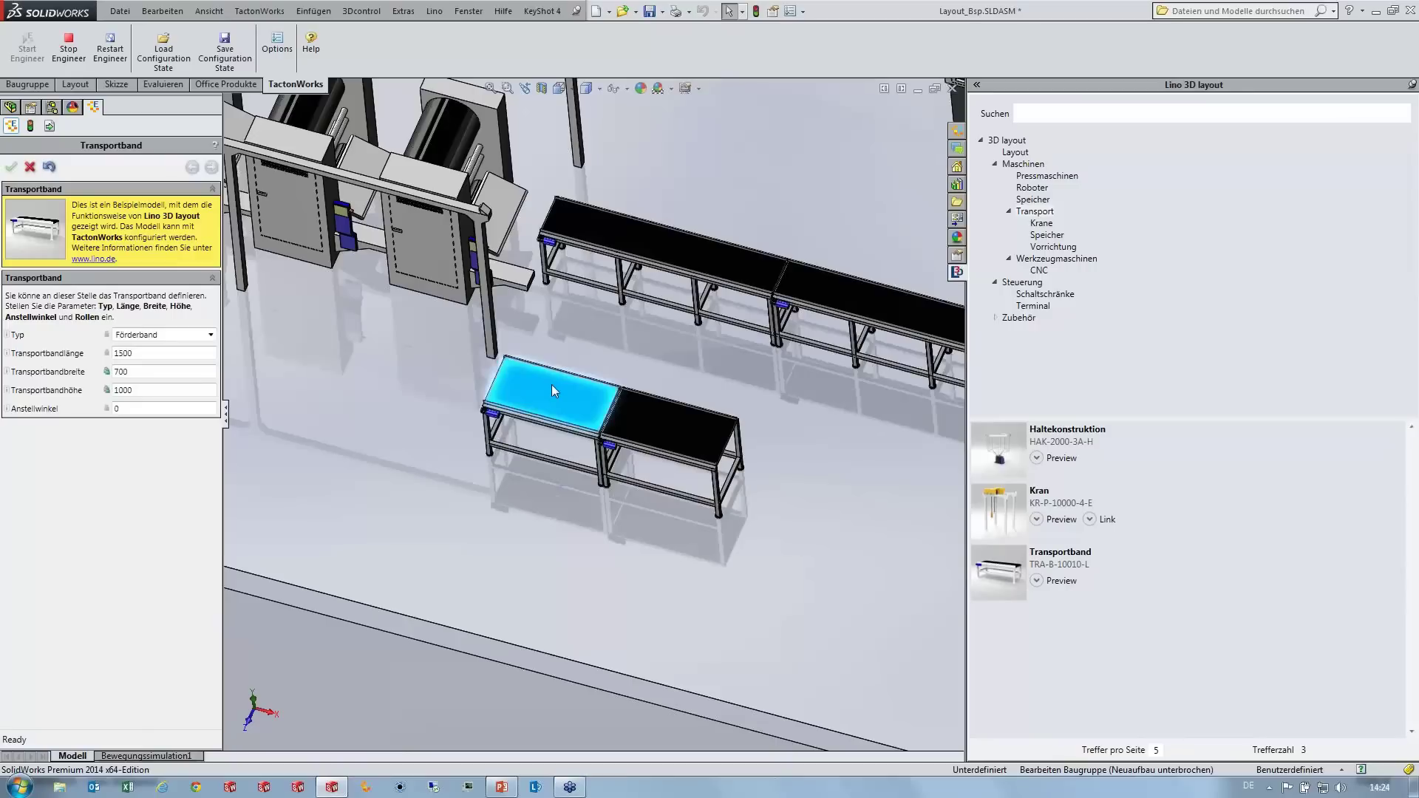
Step: Orbit and zoom around the factory hall to bring the conveyor into view
mouse_move(574, 371)
middle_down()
mouse_move(603, 384)
mouse_move(685, 345)
mouse_move(664, 383)
middle_up()
scroll(664, 377, up, 2)
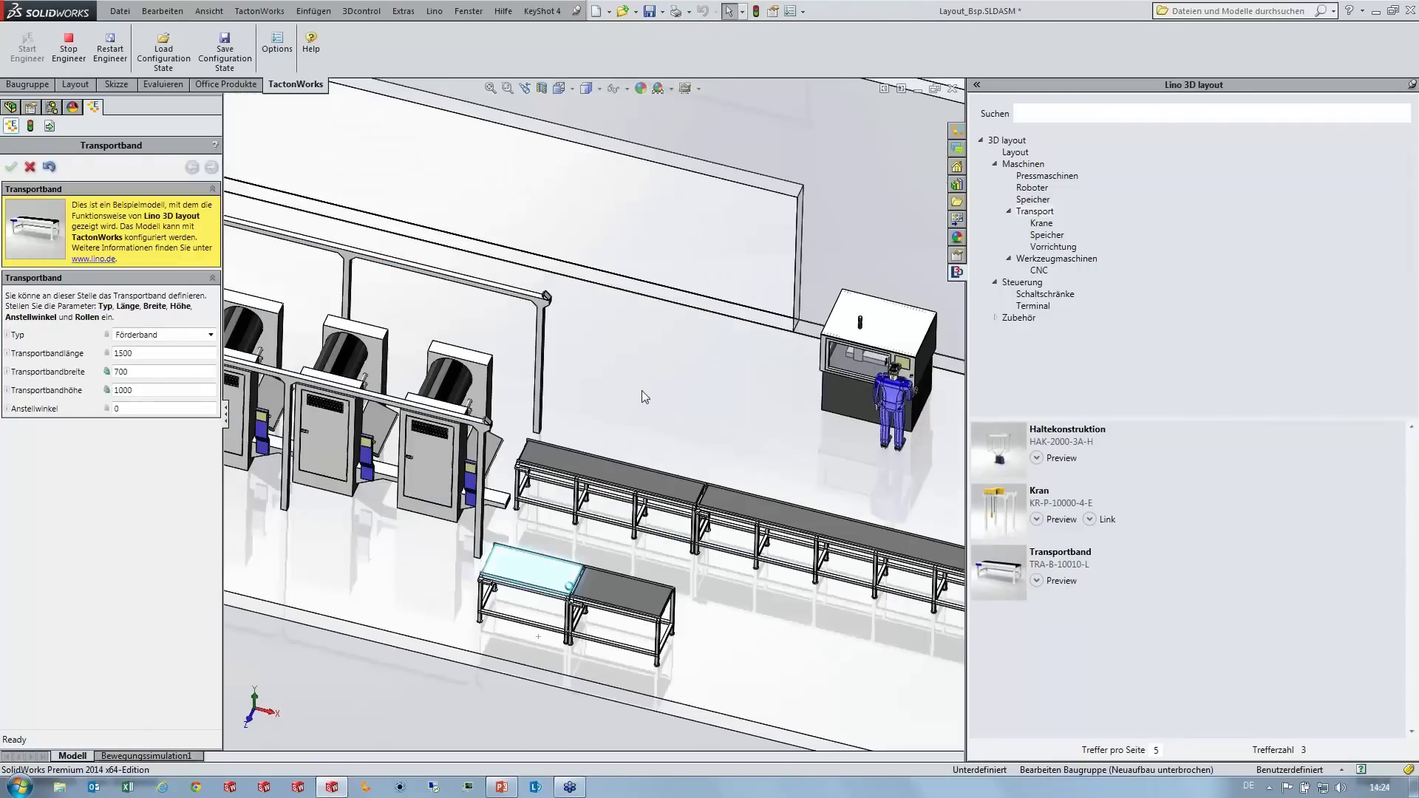
scroll(643, 395, up, 1)
scroll(779, 270, up, 2)
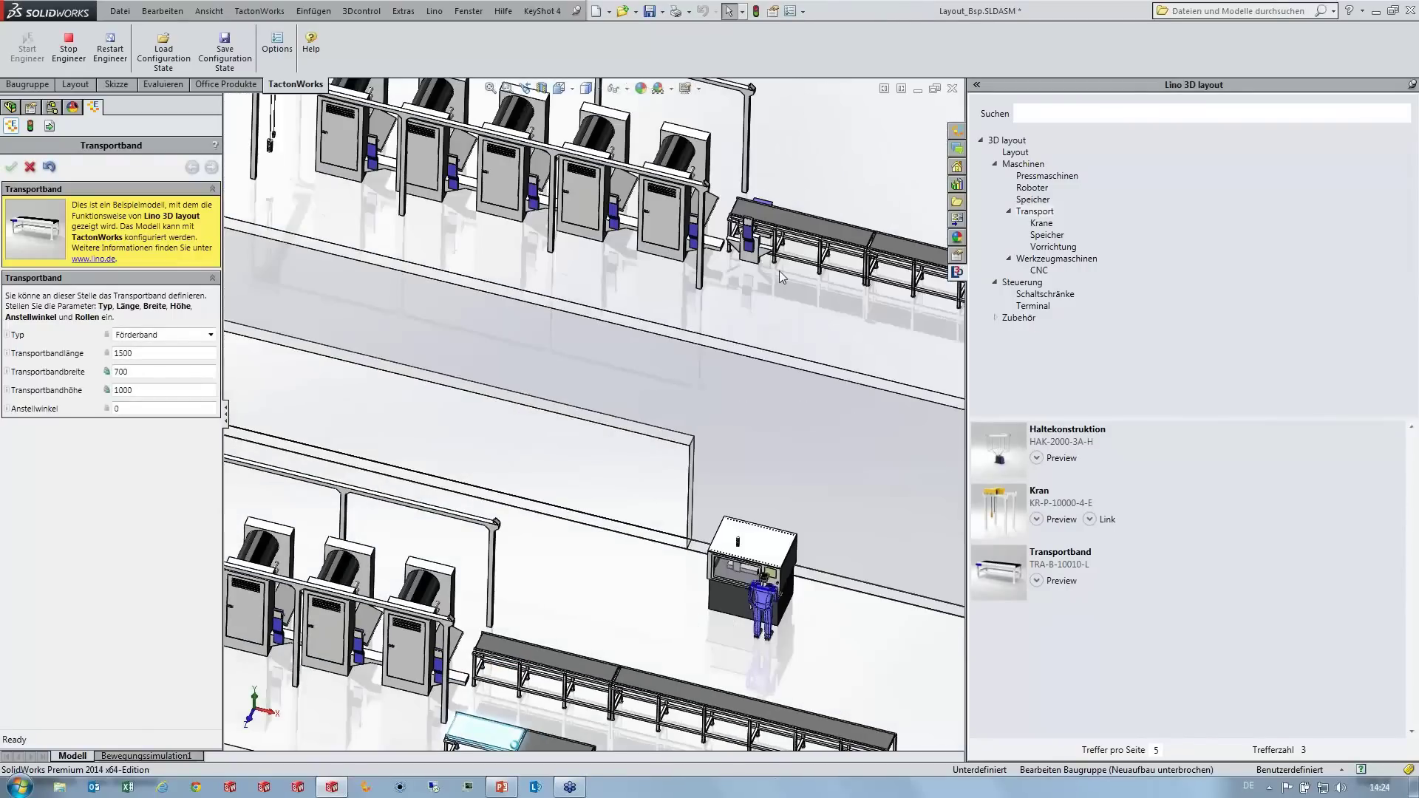
scroll(811, 283, up, 2)
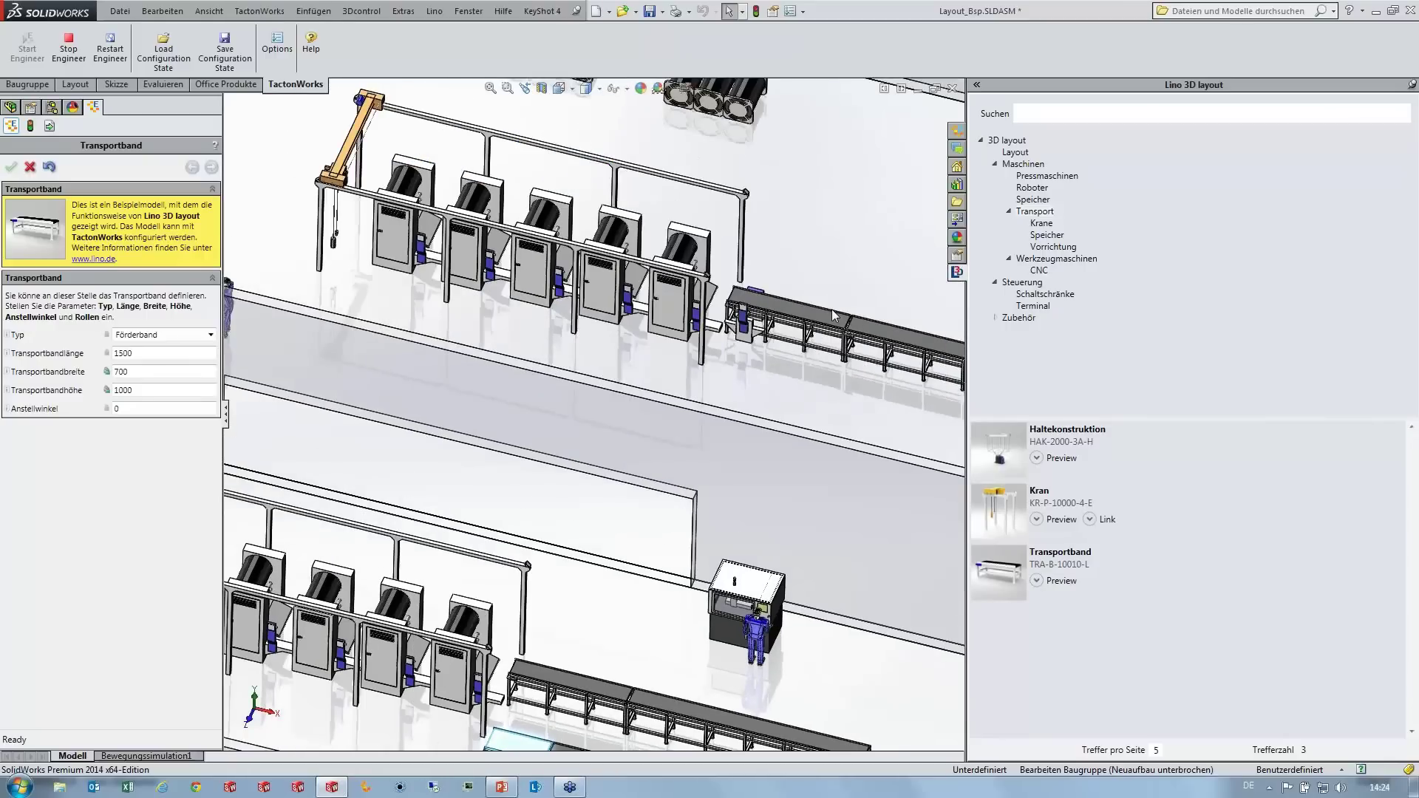
scroll(832, 309, up, 2)
scroll(610, 362, up, 1)
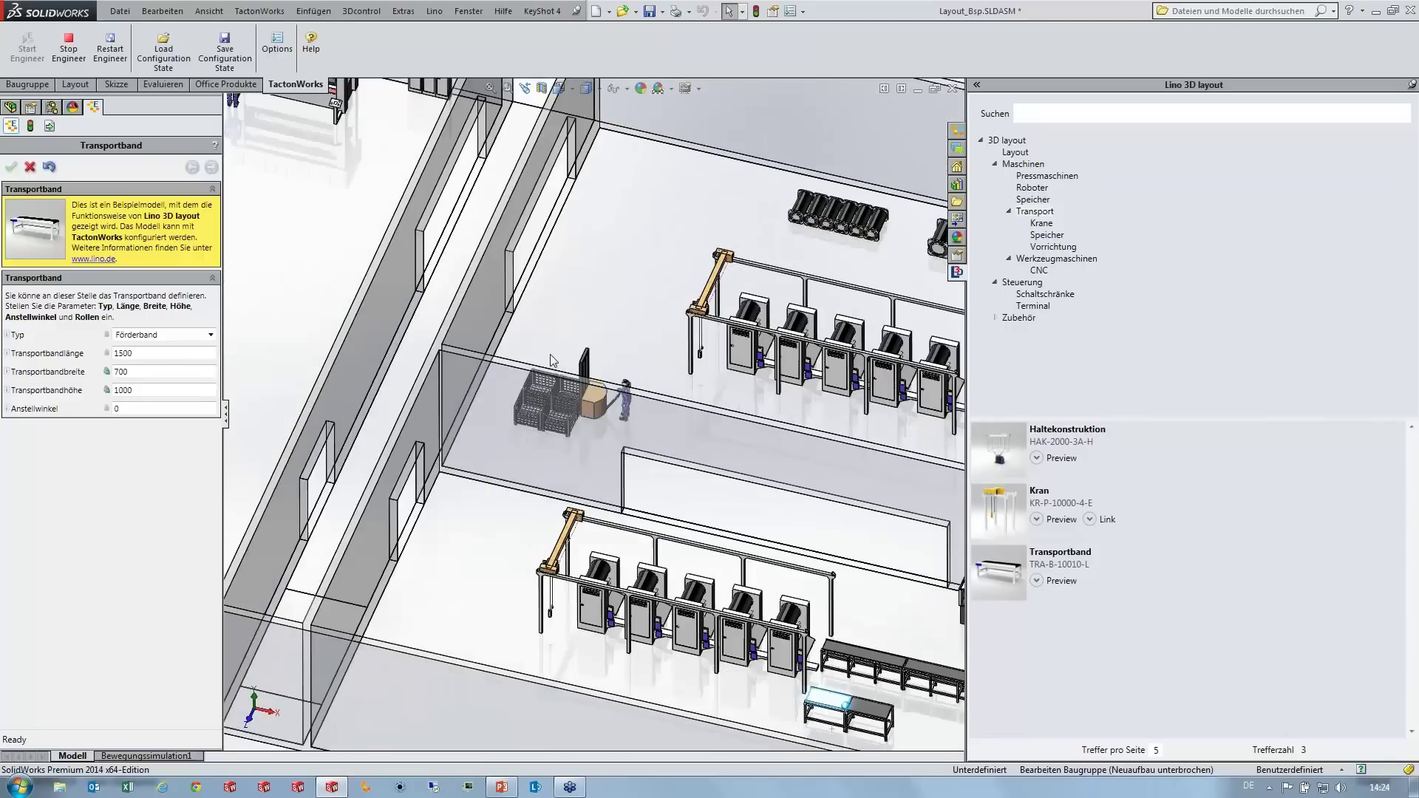
scroll(377, 364, up, 2)
middle_drag(376, 363, 447, 394)
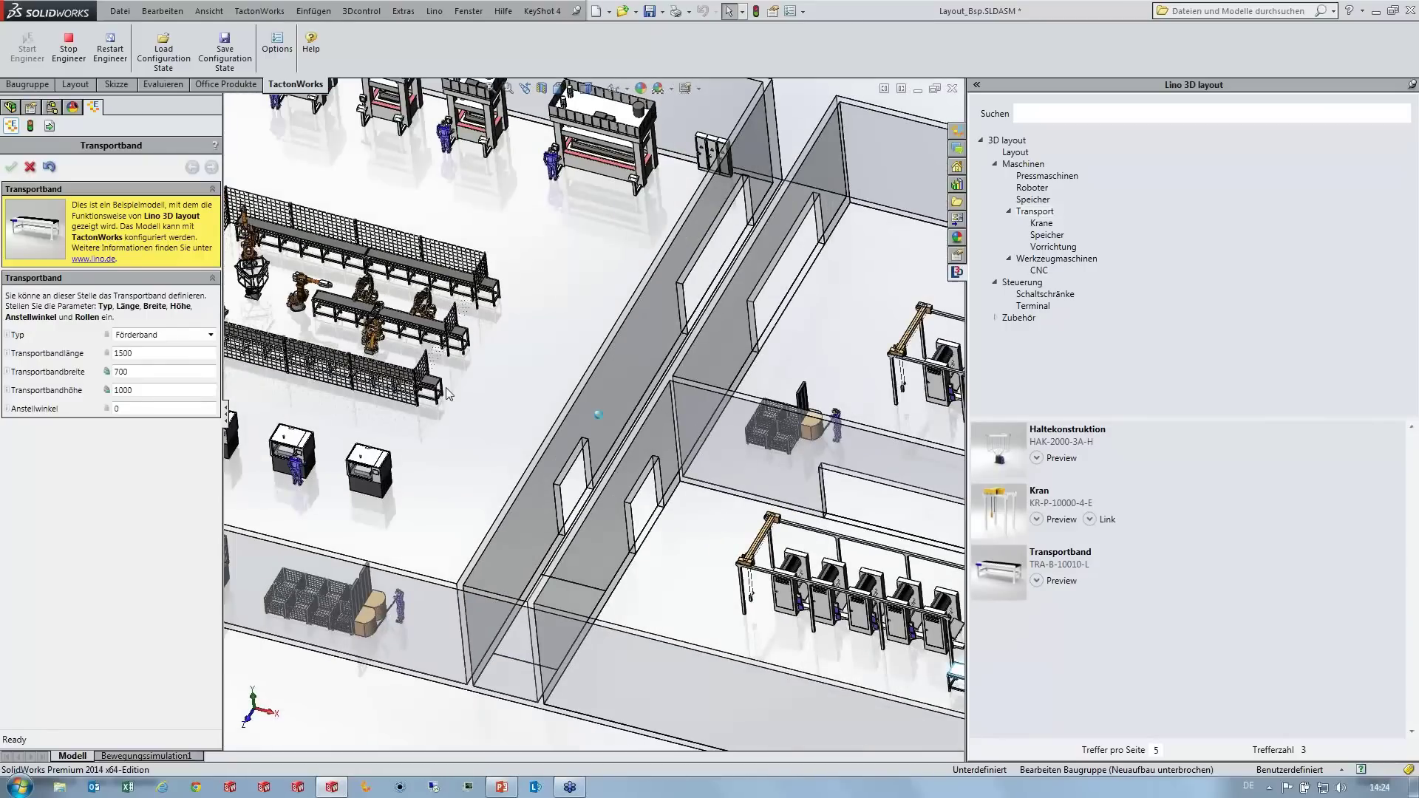
scroll(446, 394, down, 2)
scroll(490, 329, down, 2)
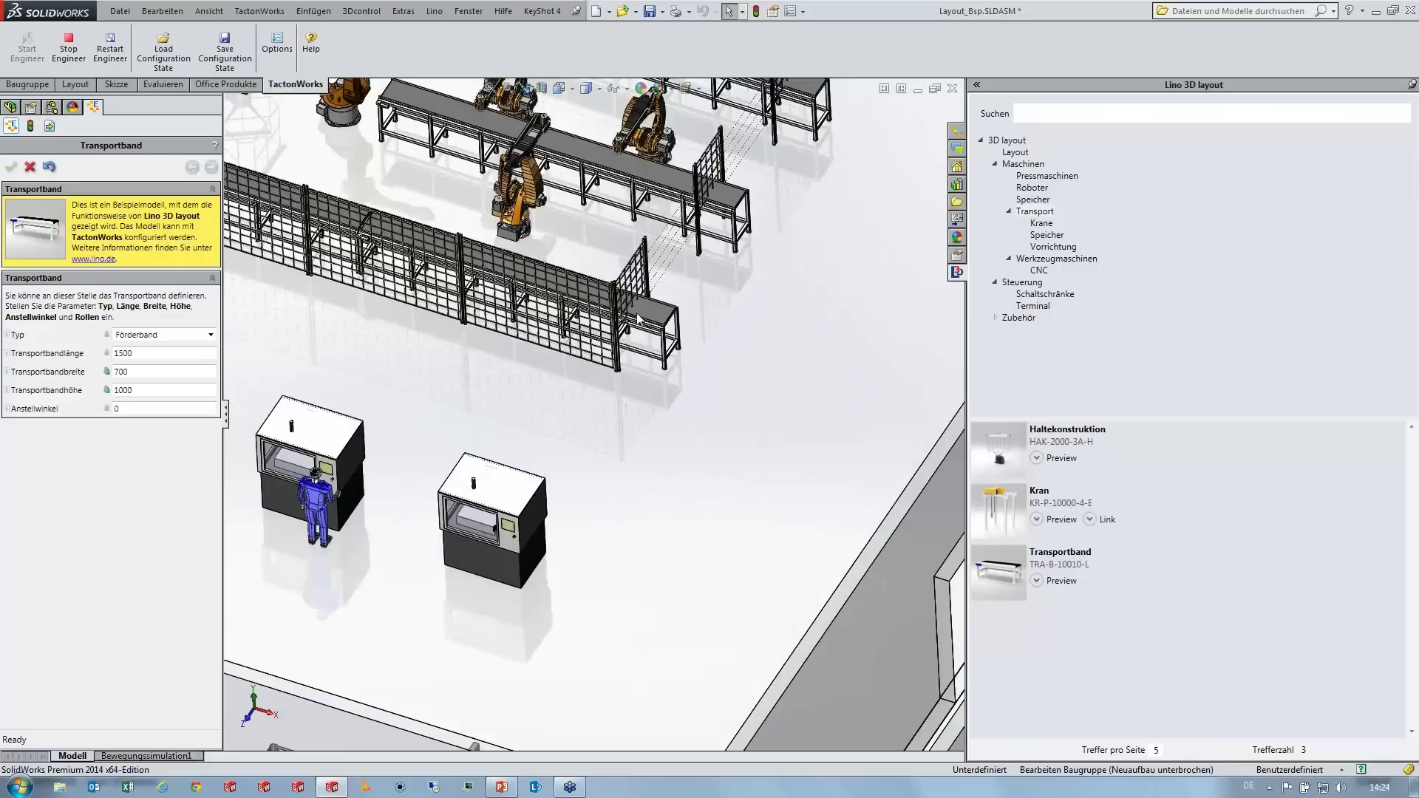
scroll(638, 317, down, 2)
scroll(625, 333, down, 1)
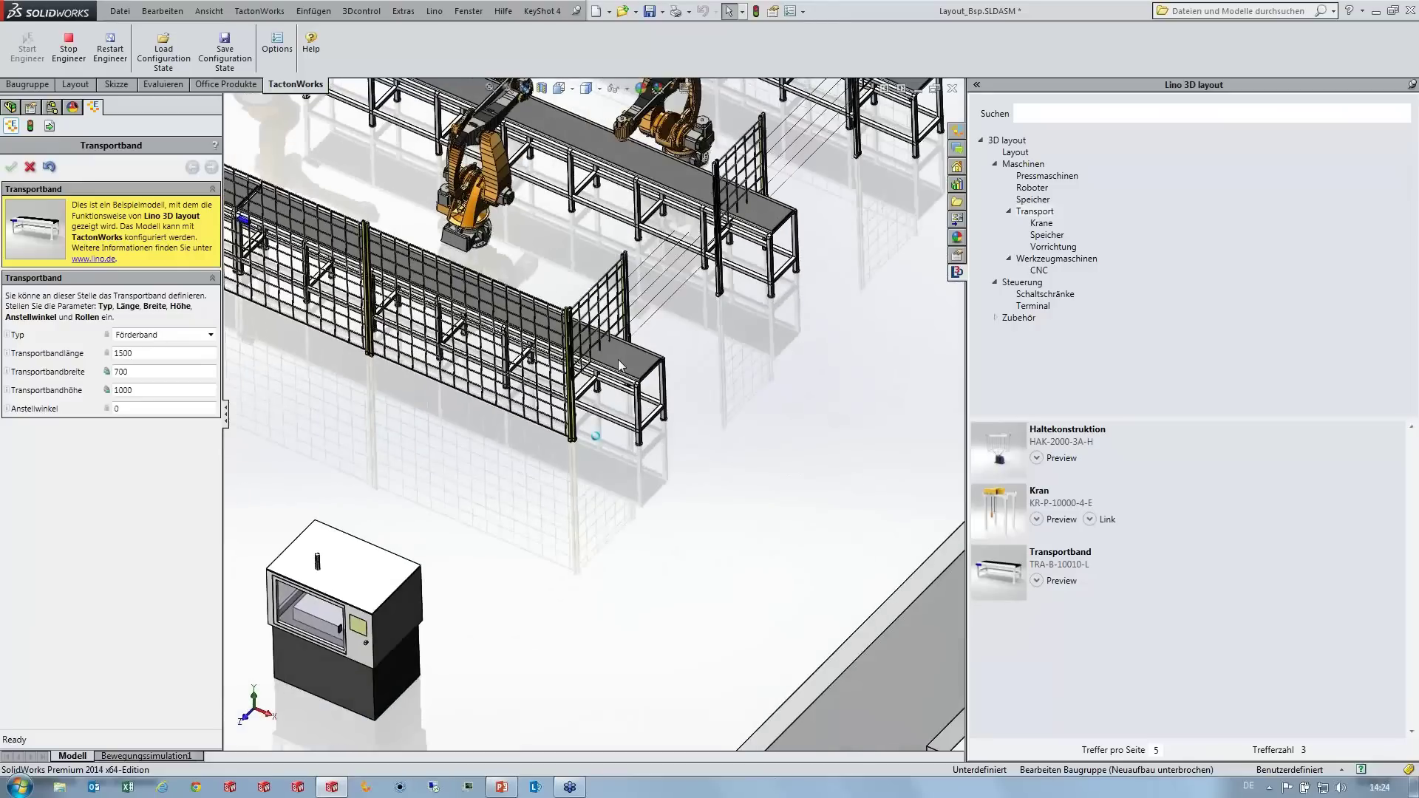
Step: Lower the selected conveyor's Transportbandhöhe to 600 mm
click(622, 358)
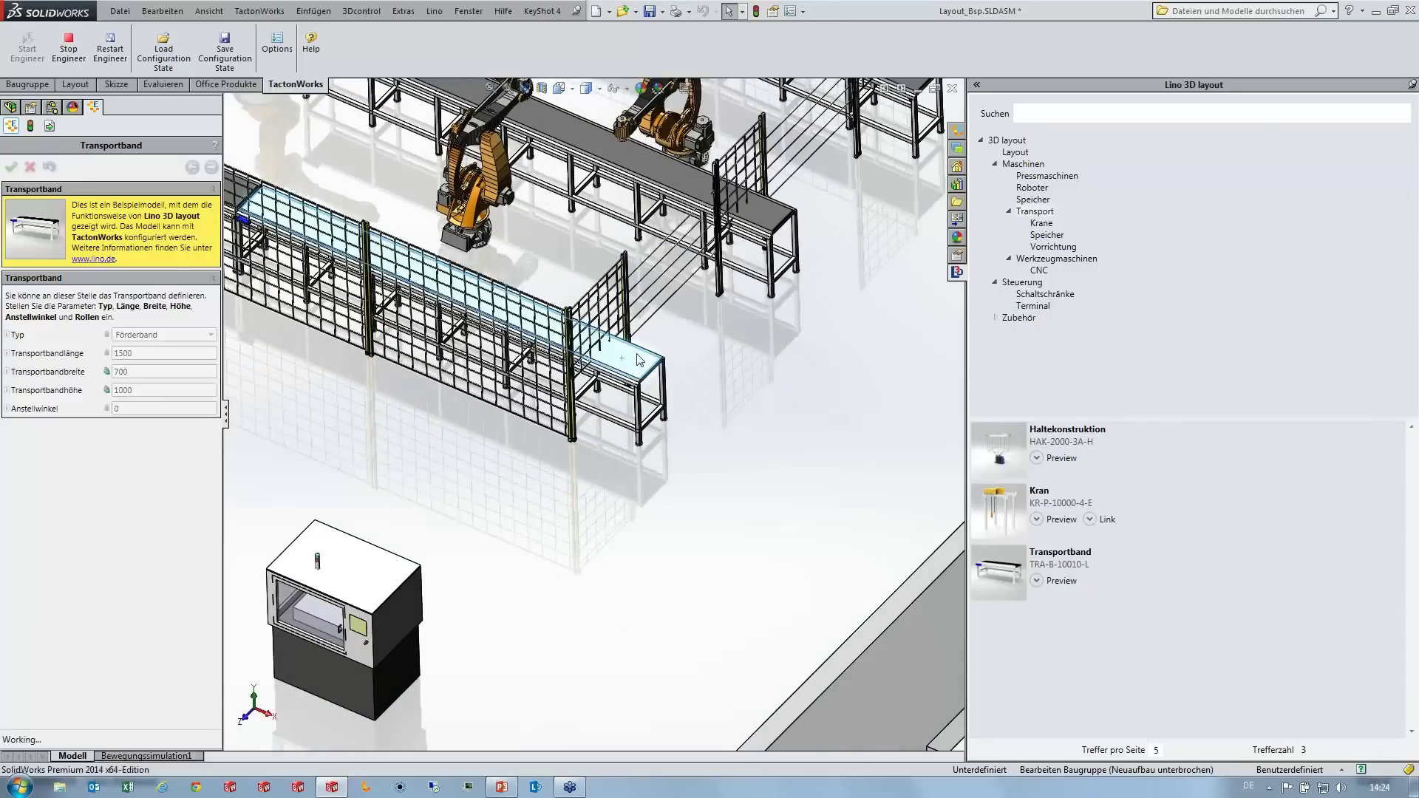
double_click(149, 393)
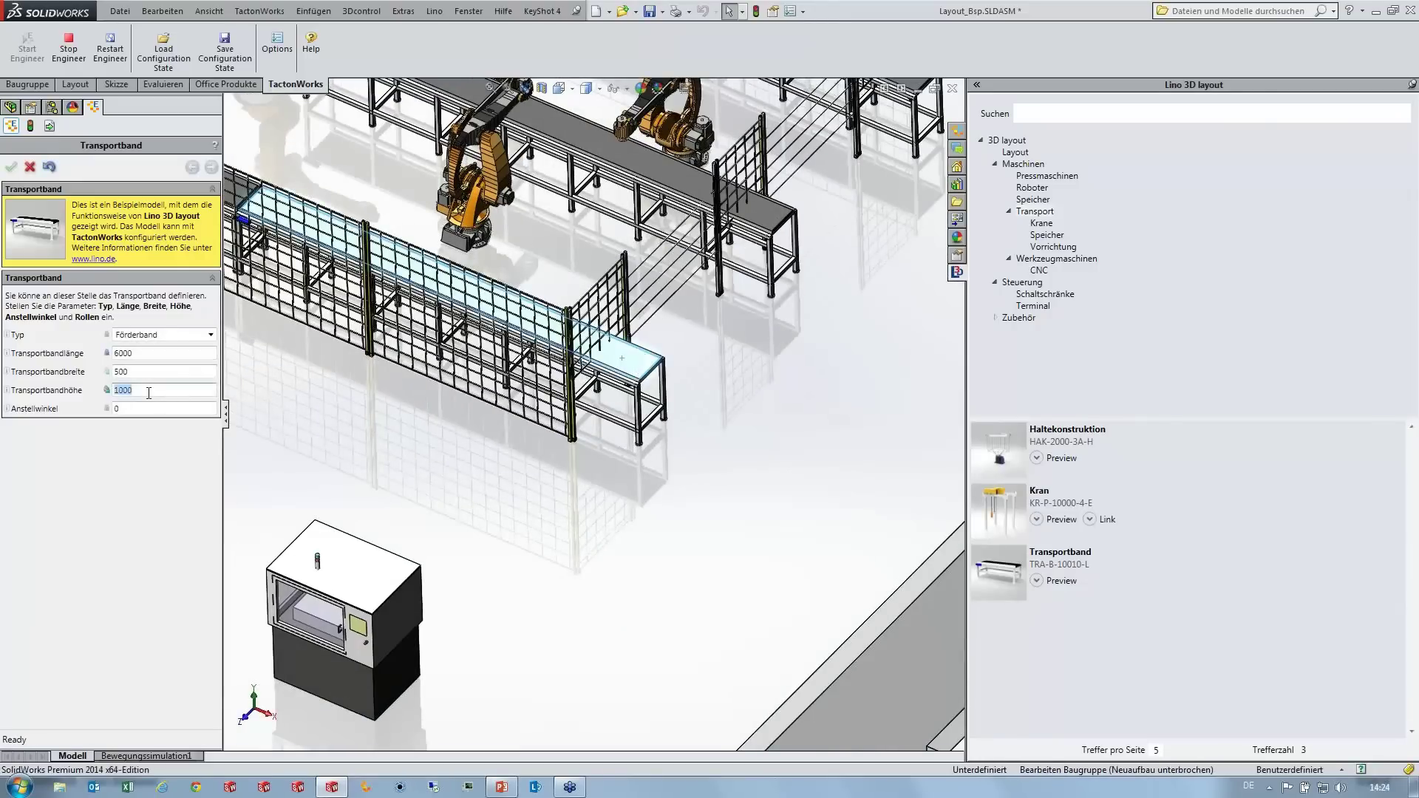
text(600)
key(Return)
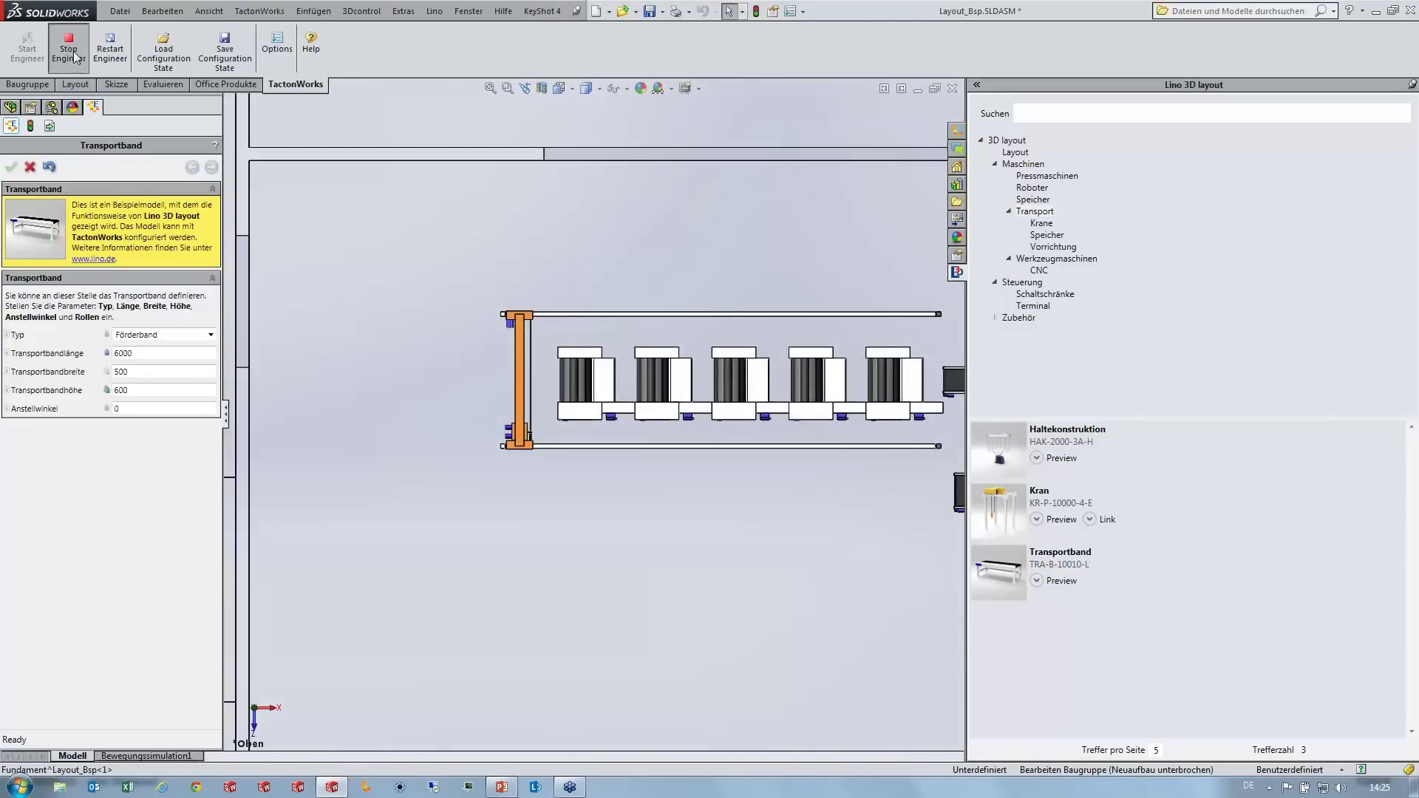
Step: End the conveyor configuration, nudge the machine line, and fix Abroller-94 in place
click(71, 48)
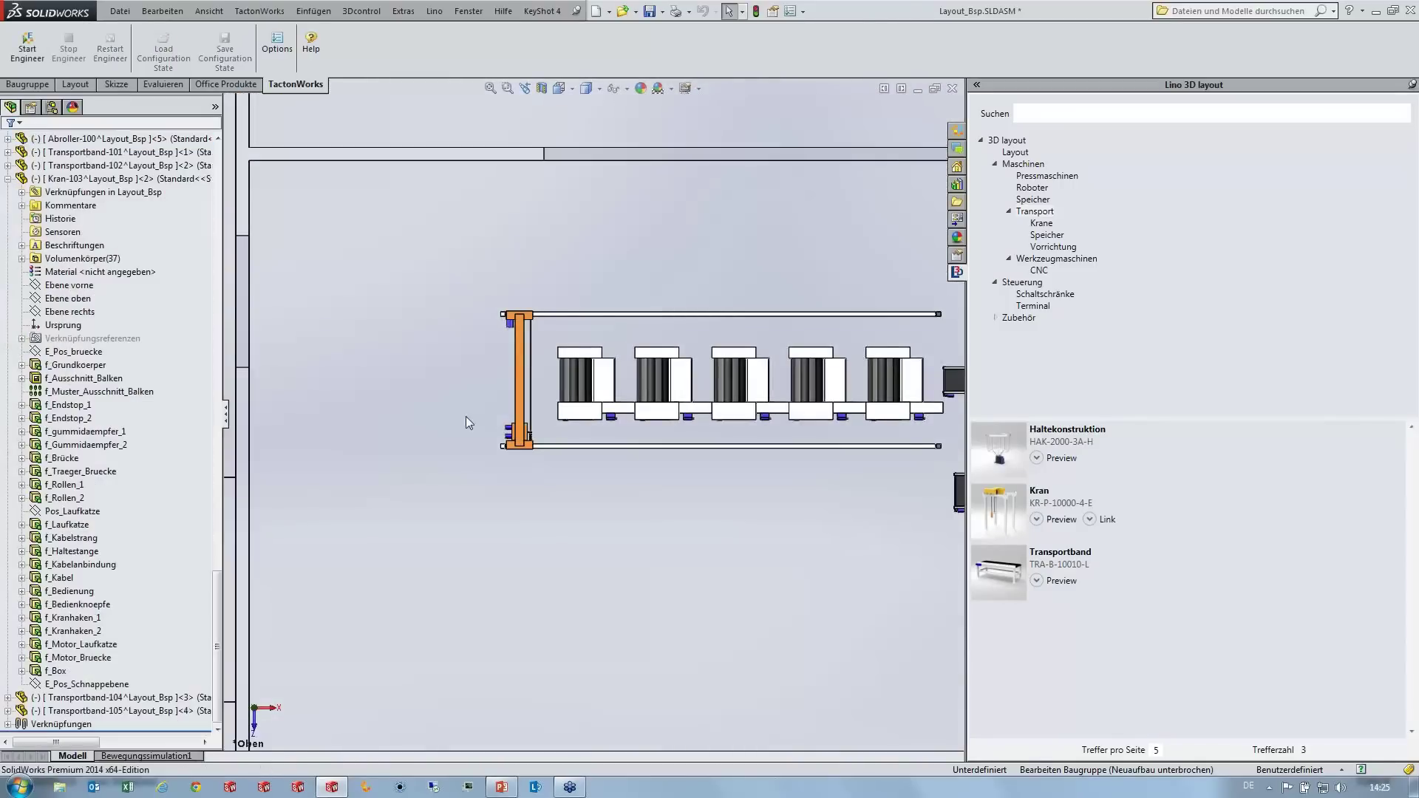
scroll(522, 421, up, 2)
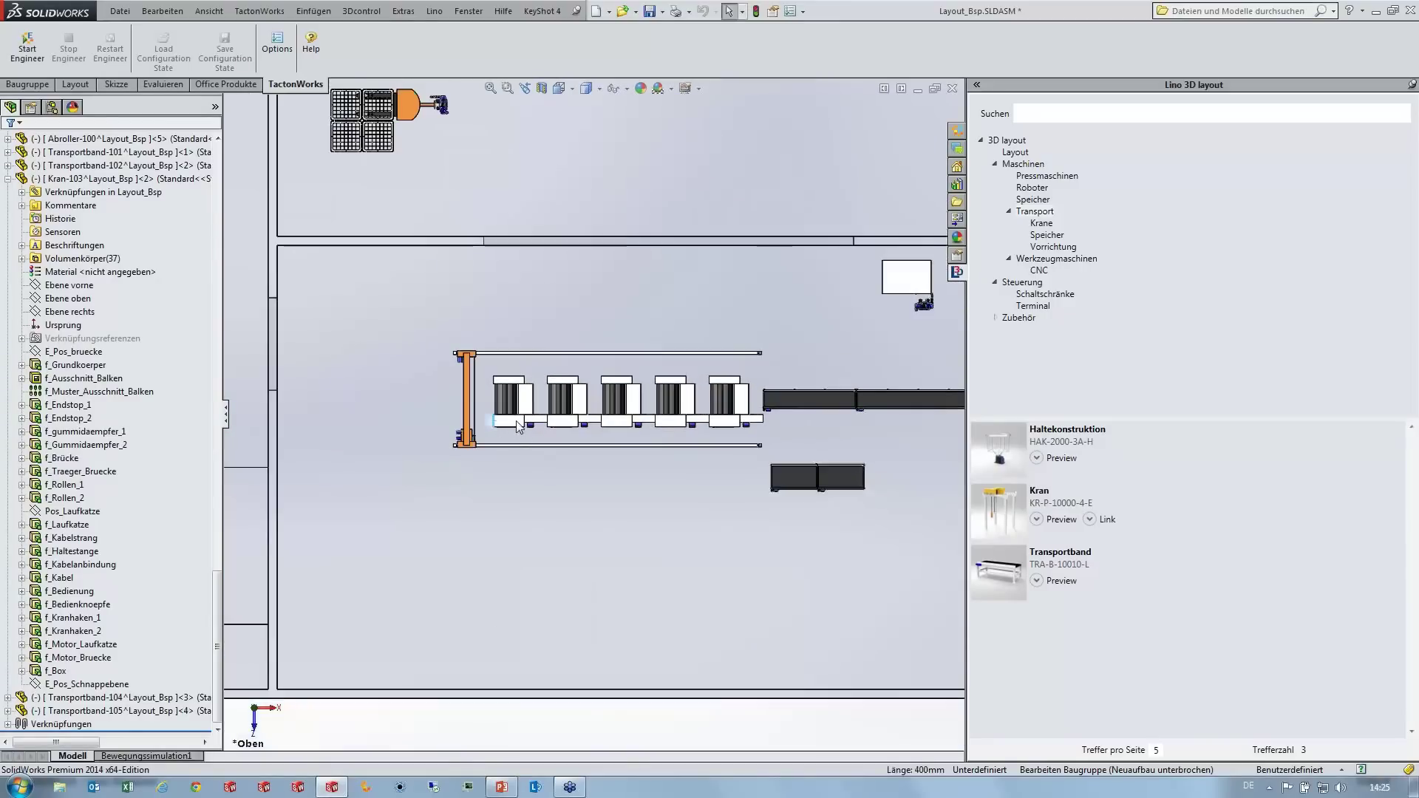
click(526, 420)
drag(525, 419, 501, 417)
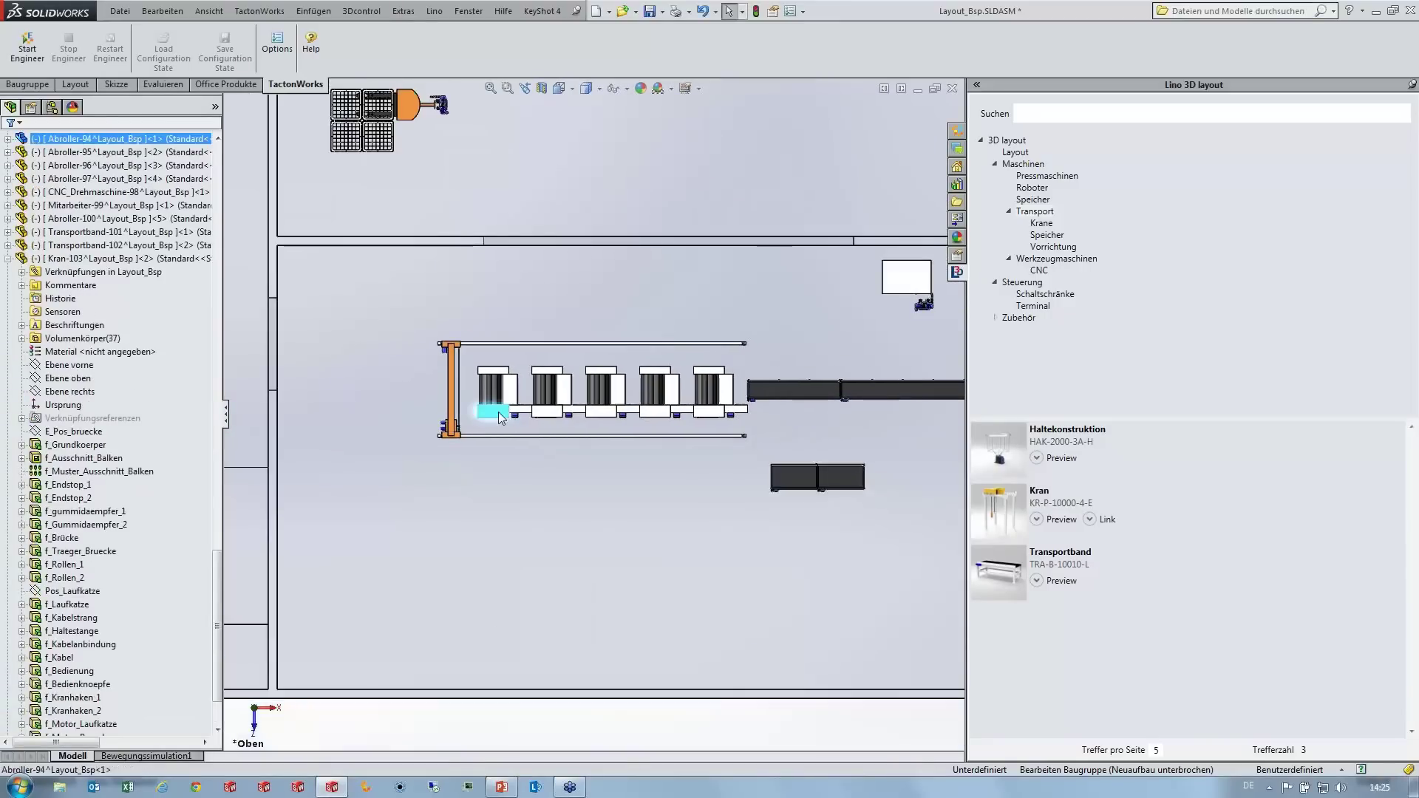
right_click(499, 417)
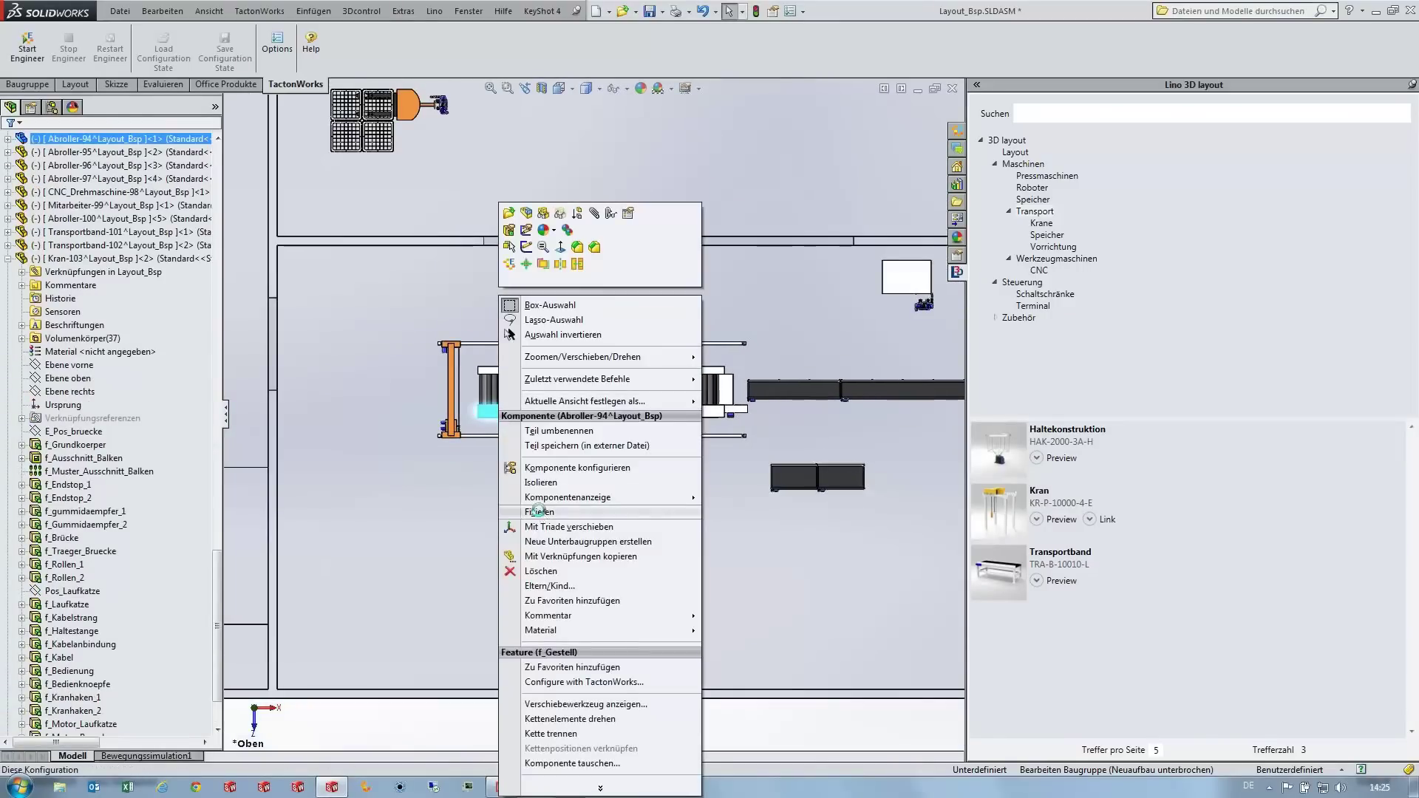
click(592, 453)
Step: Reselect the first Abroller and open the Lino 3D layout move triad for the chain
click(547, 415)
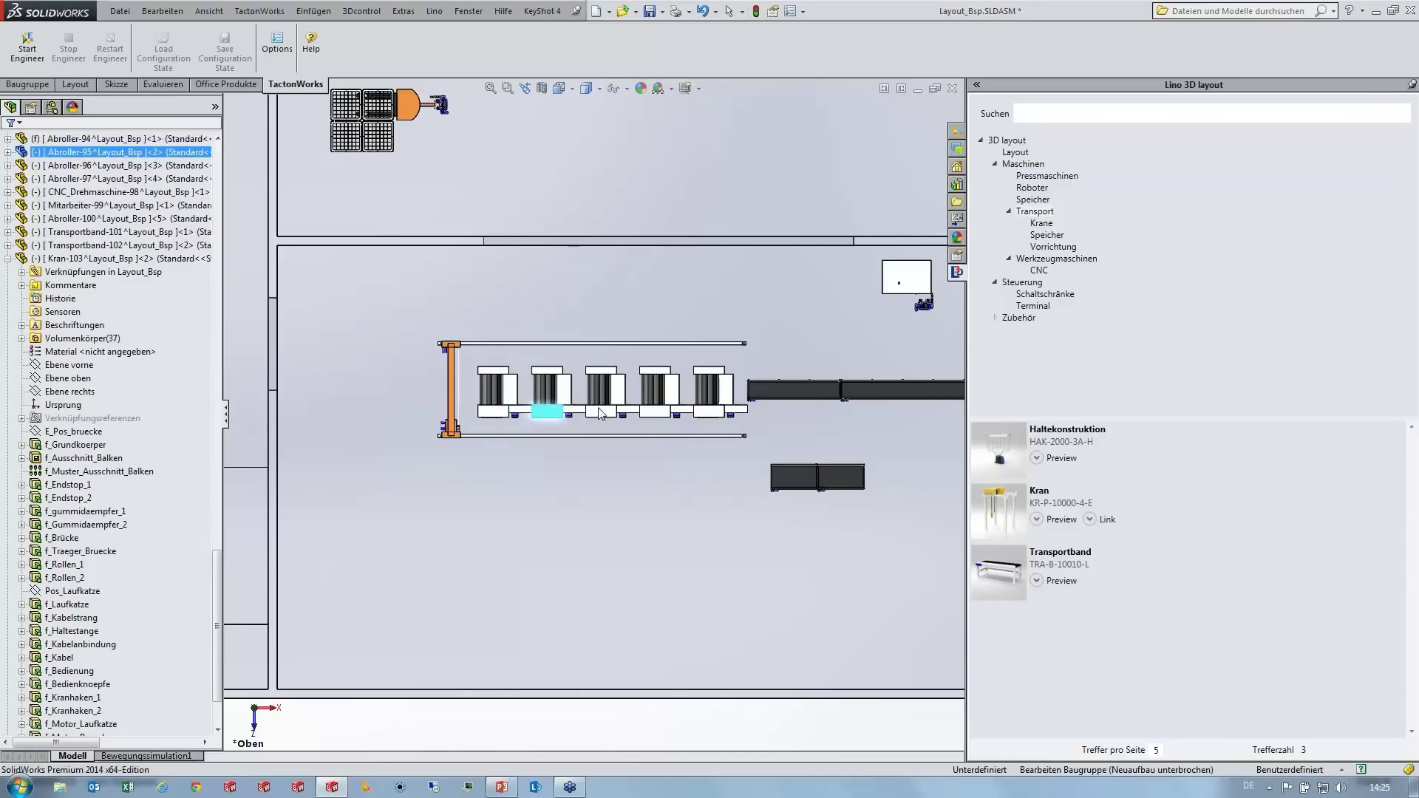
click(496, 410)
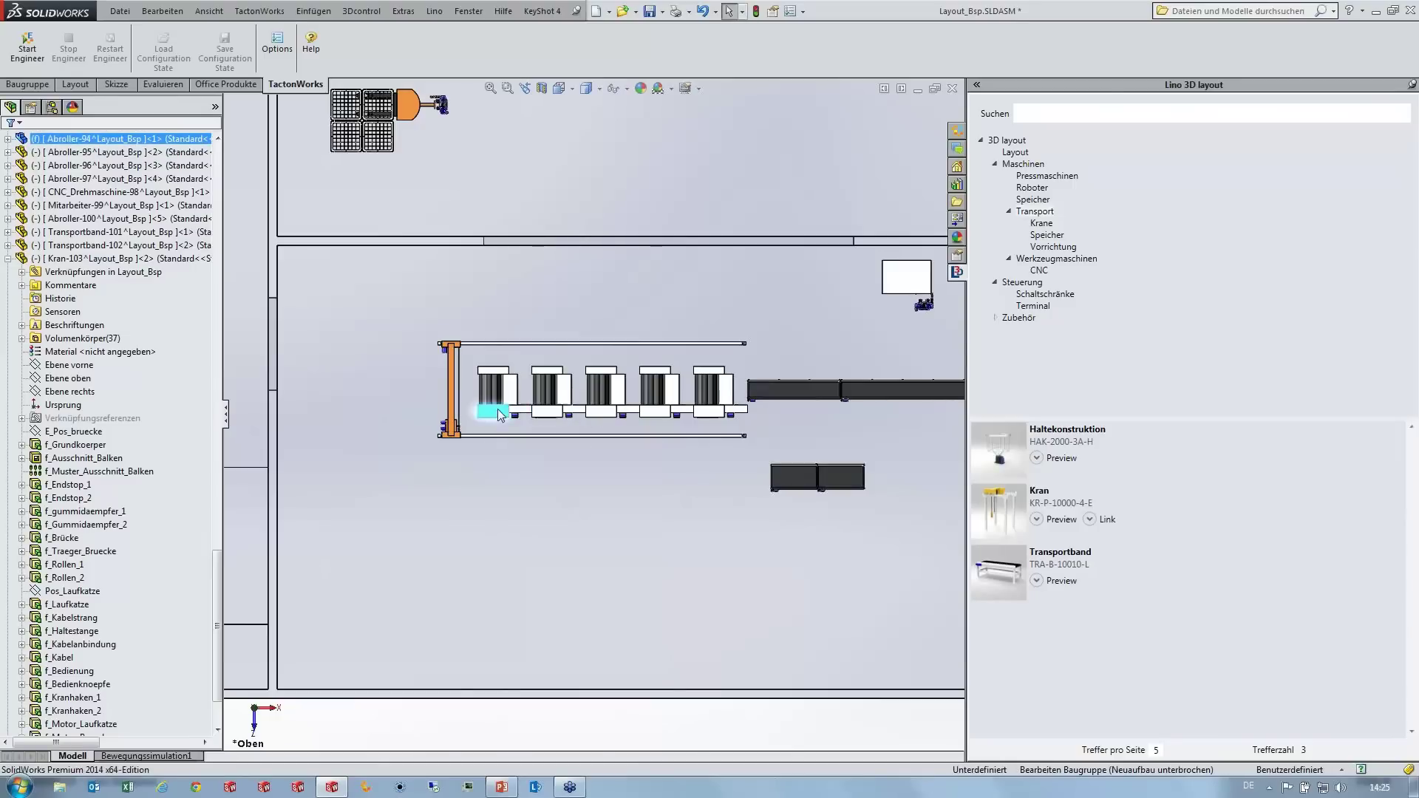
click(553, 356)
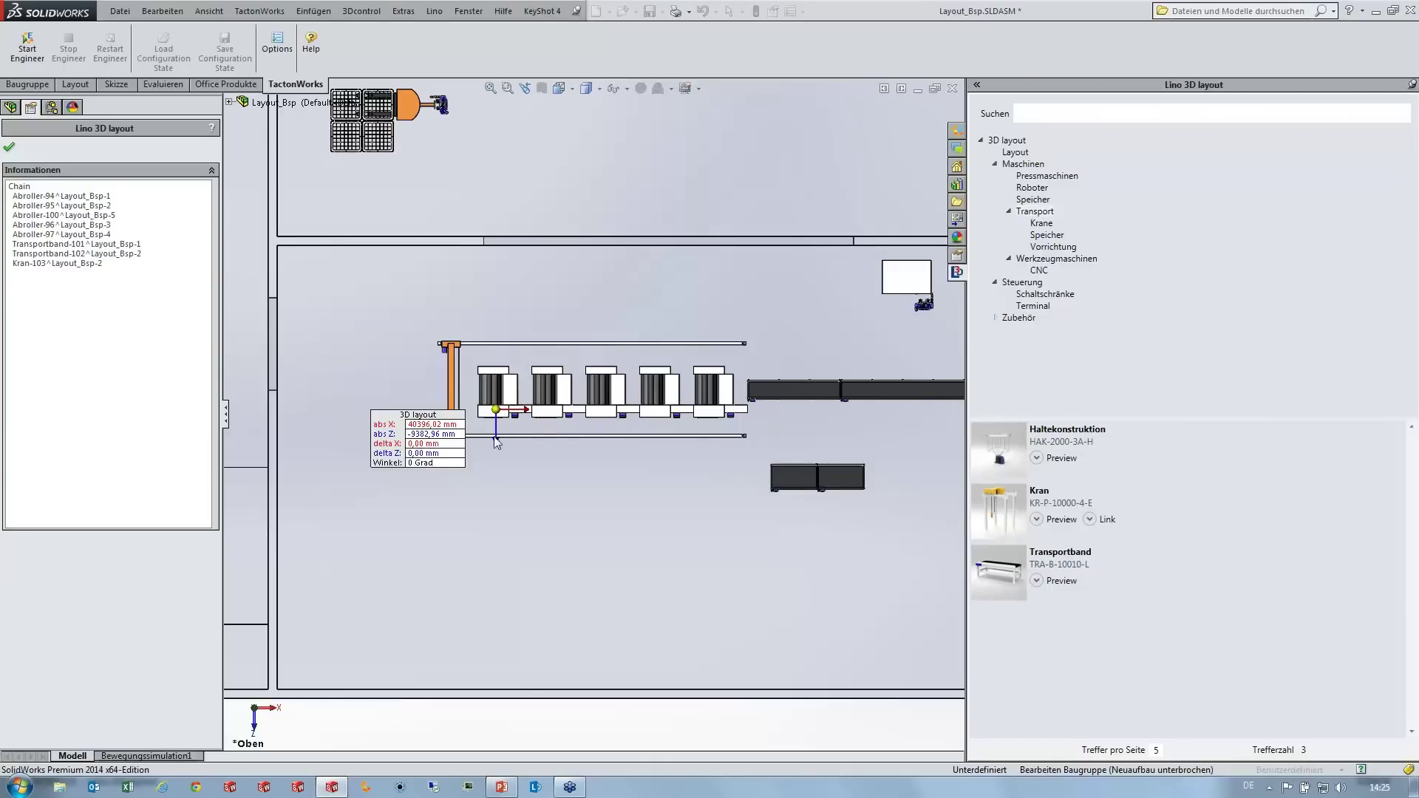
scroll(463, 443, down, 1)
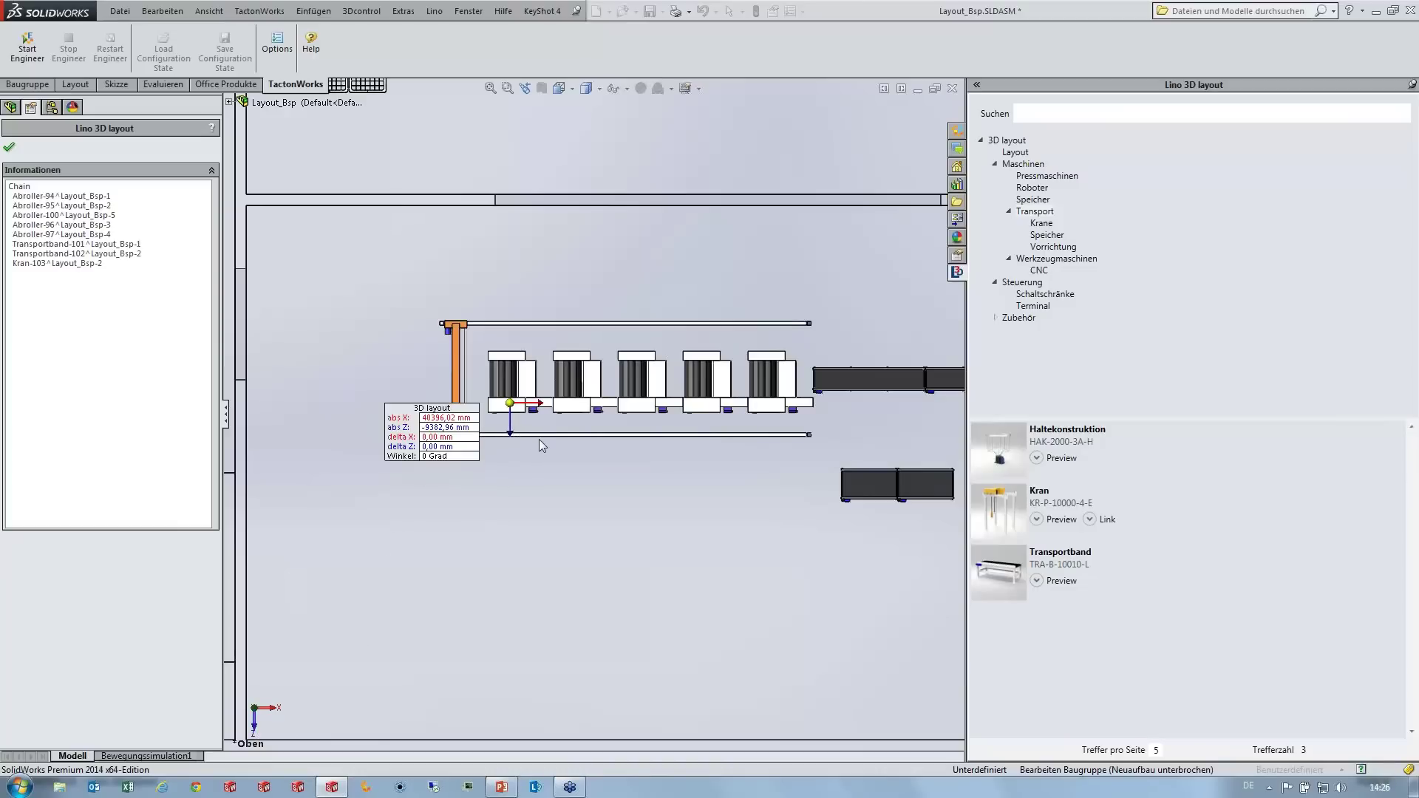
scroll(477, 346, down, 1)
scroll(503, 359, down, 1)
scroll(510, 365, down, 1)
scroll(521, 374, down, 1)
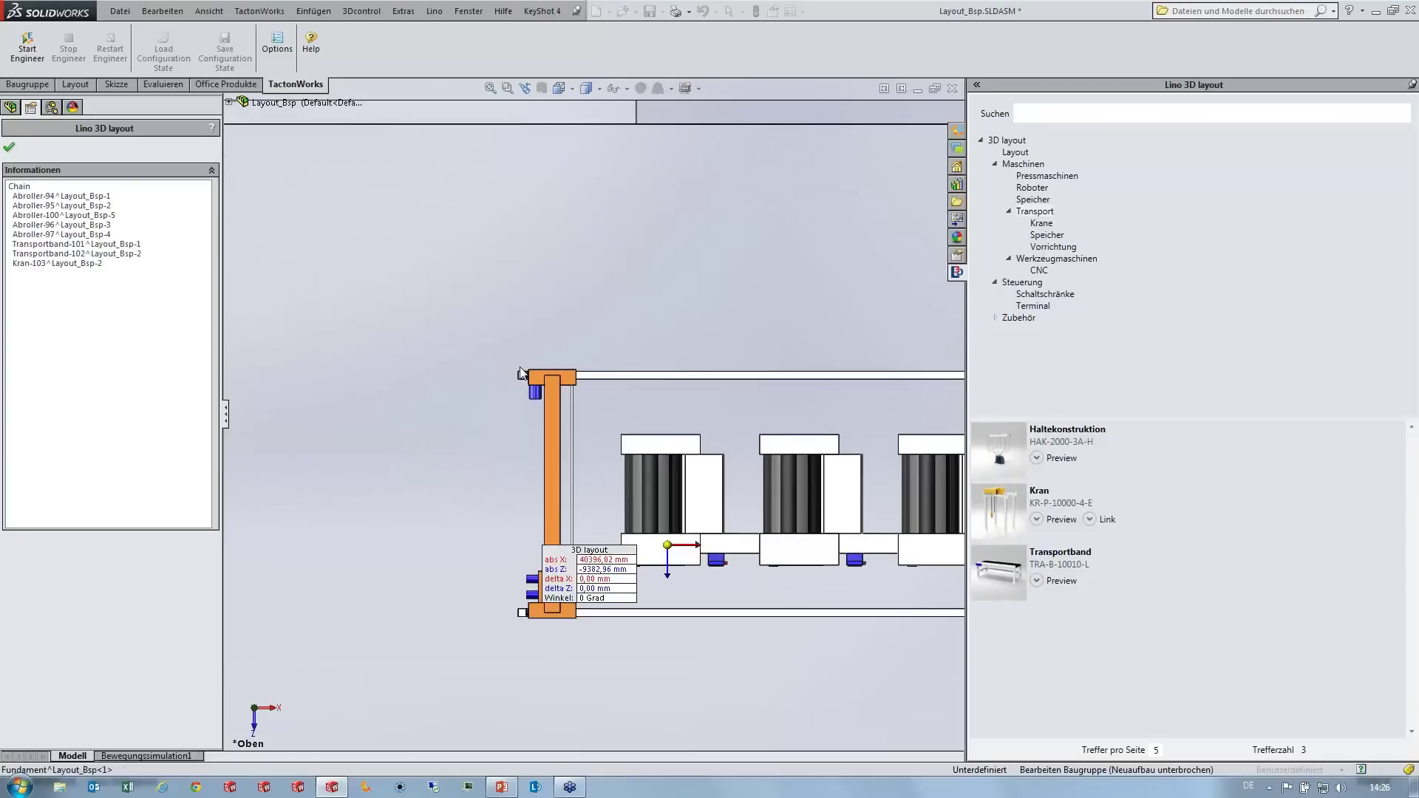
Step: Select the crane and pick Kran-103 in the chain list
click(529, 378)
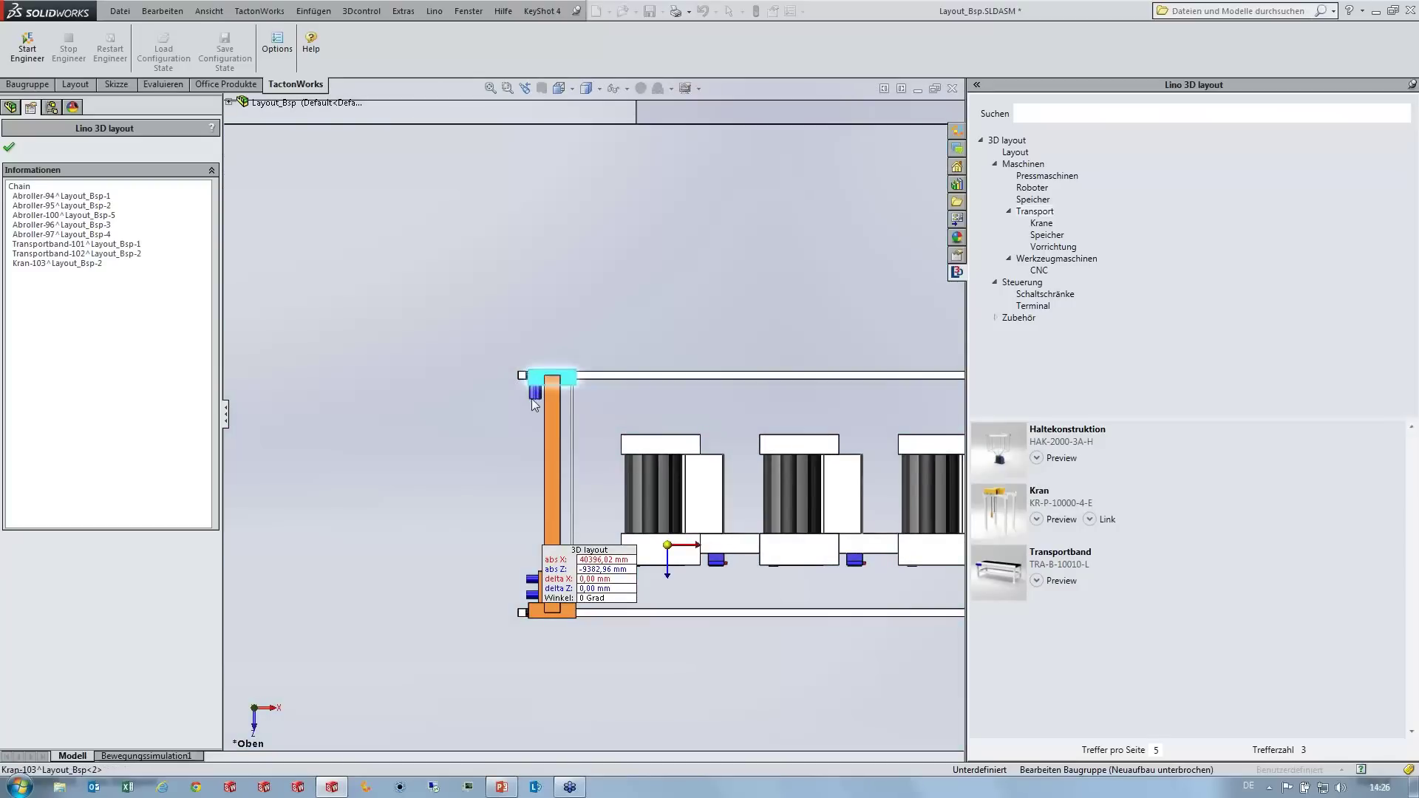
scroll(531, 399, up, 3)
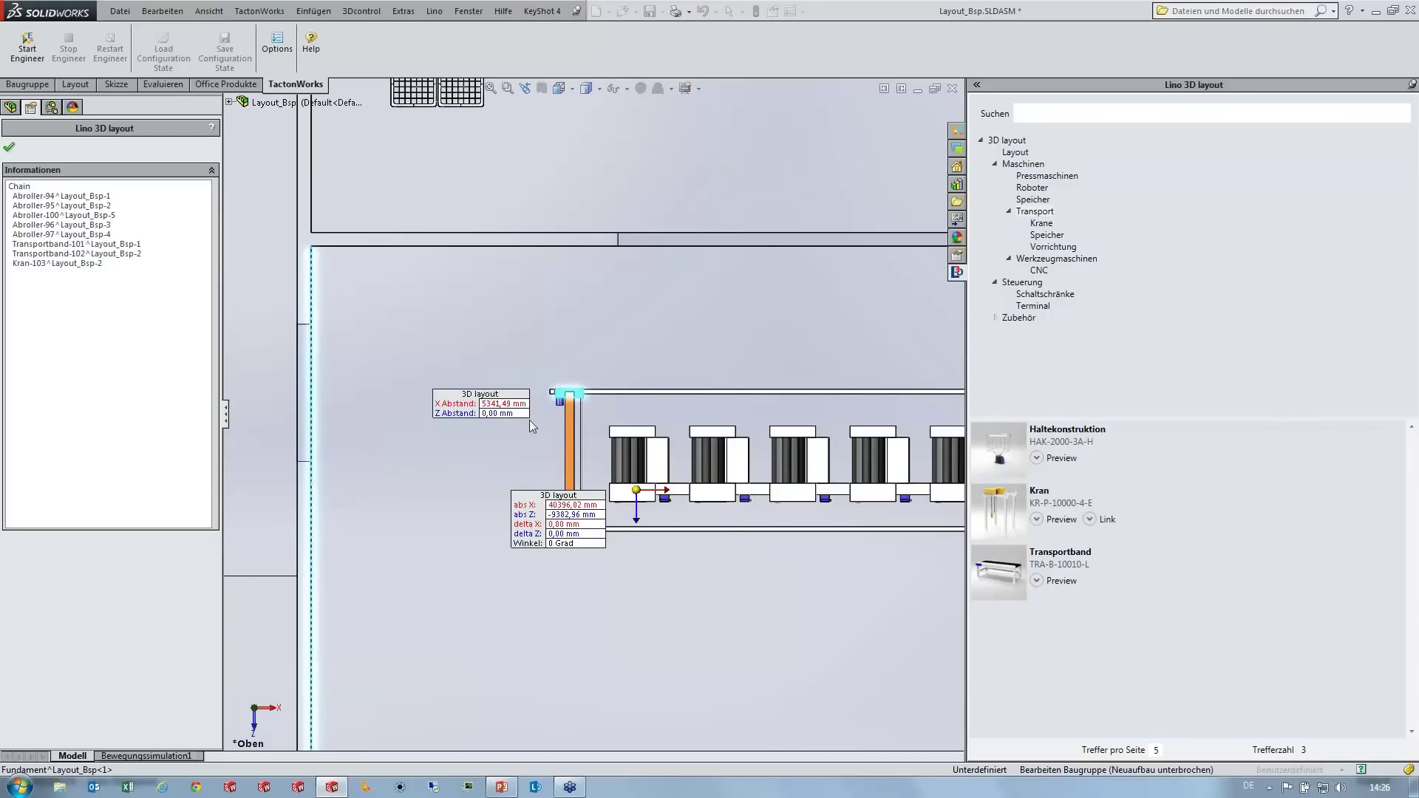
scroll(556, 400, down, 2)
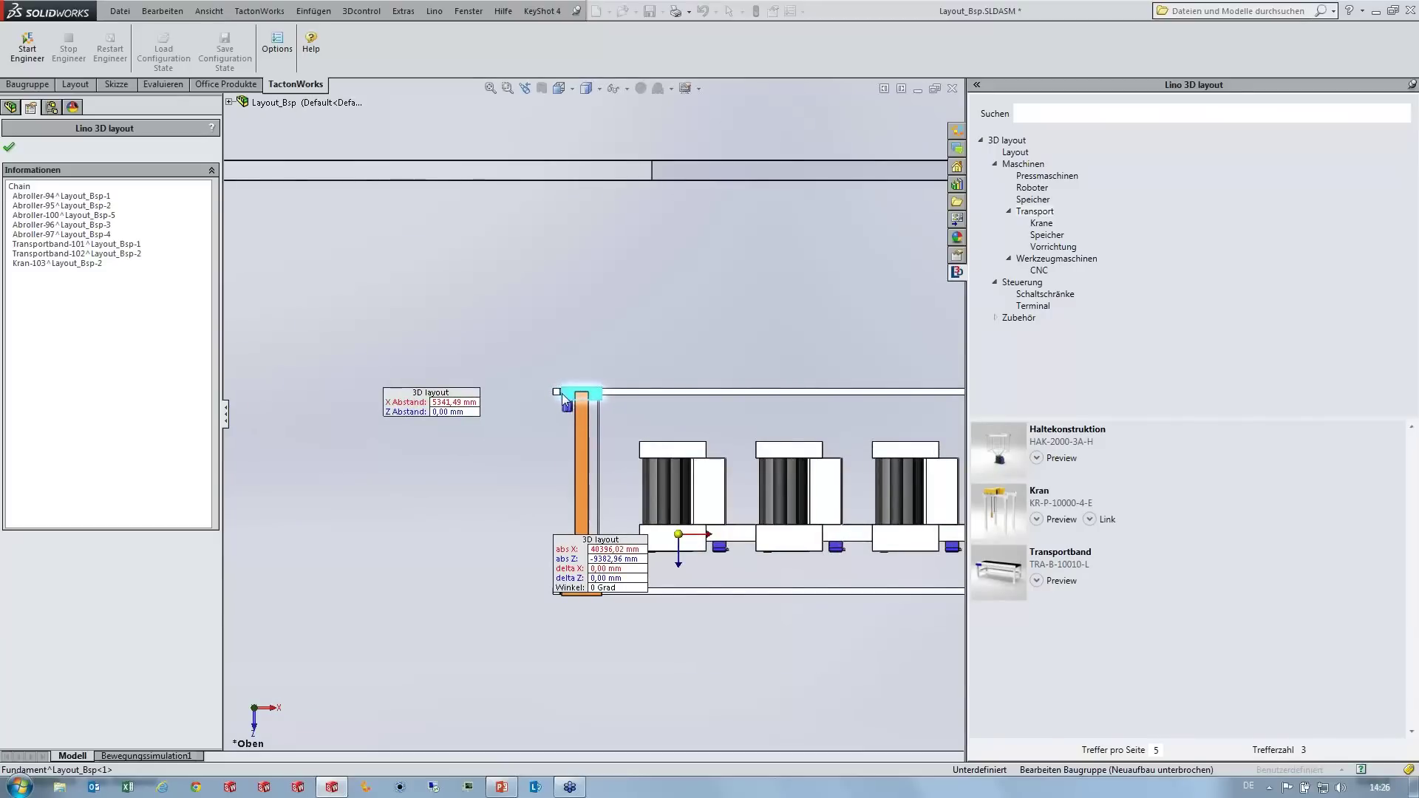
scroll(552, 408, up, 1)
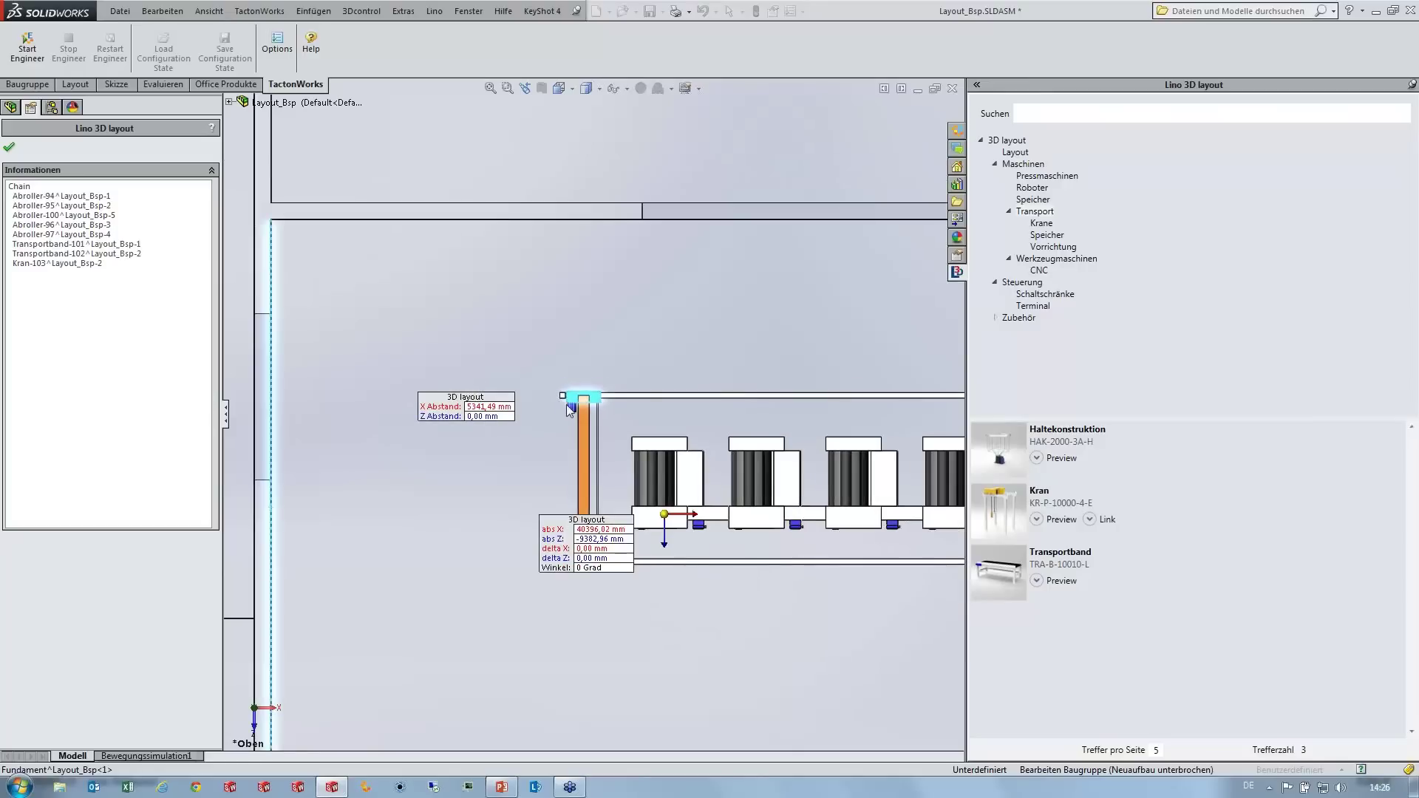
scroll(567, 406, down, 2)
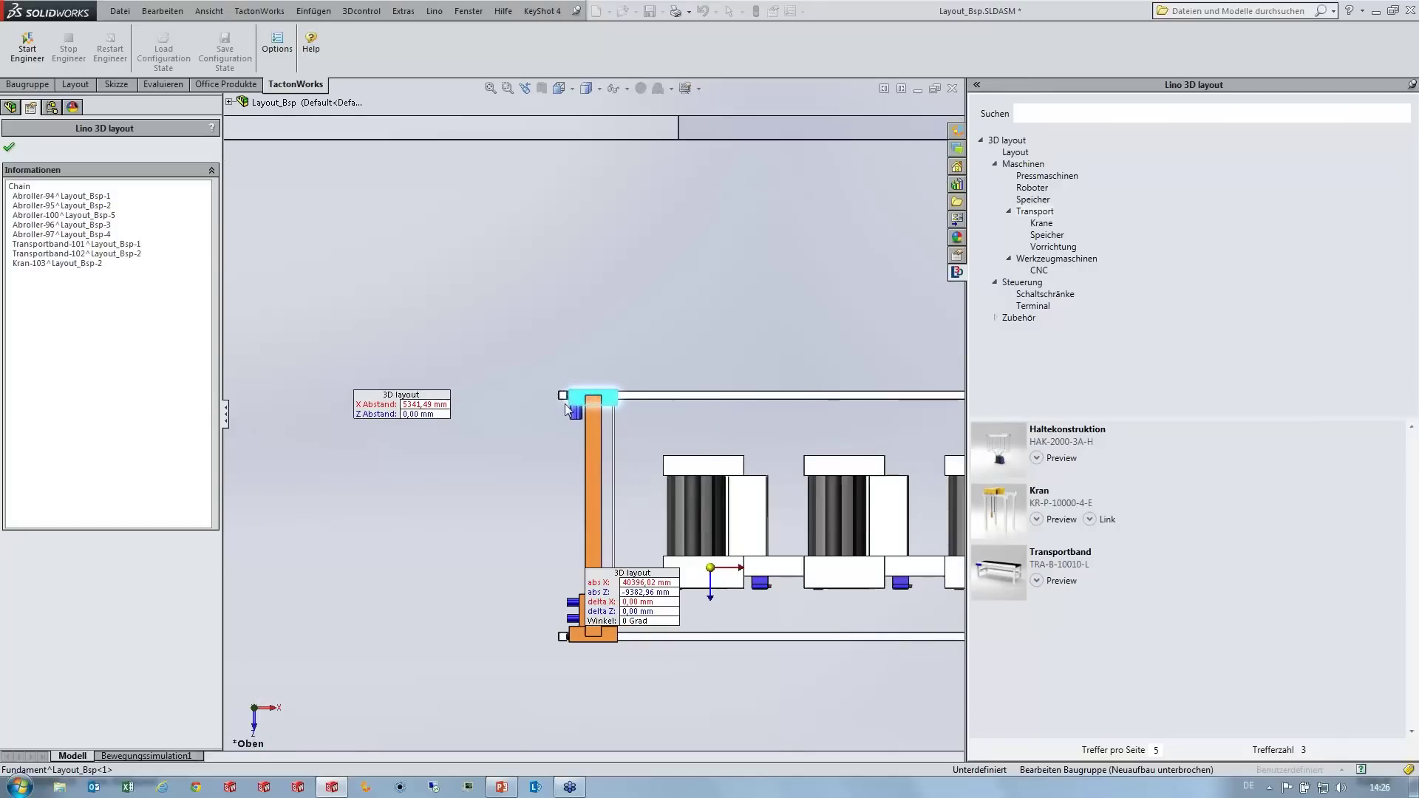
scroll(349, 388, up, 2)
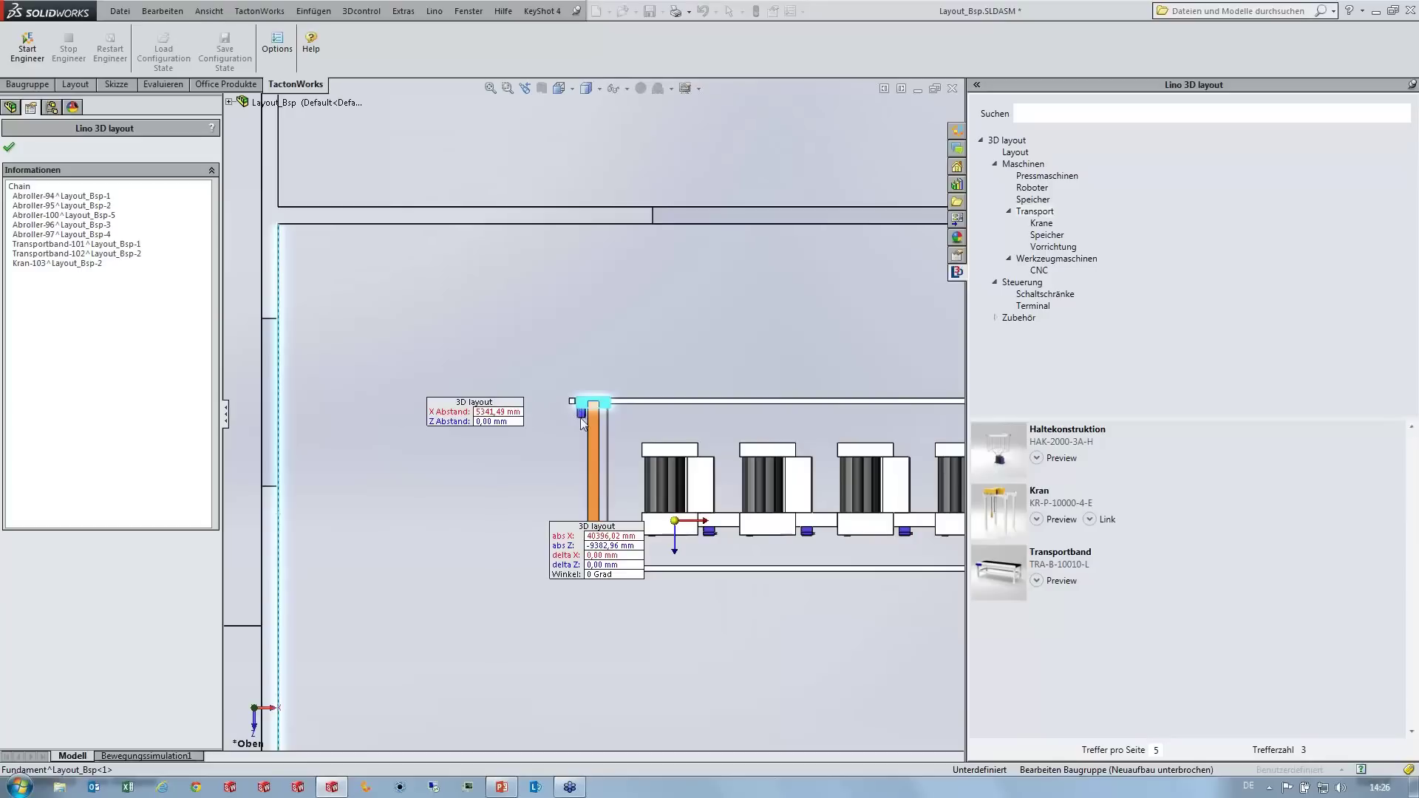
scroll(582, 417, down, 1)
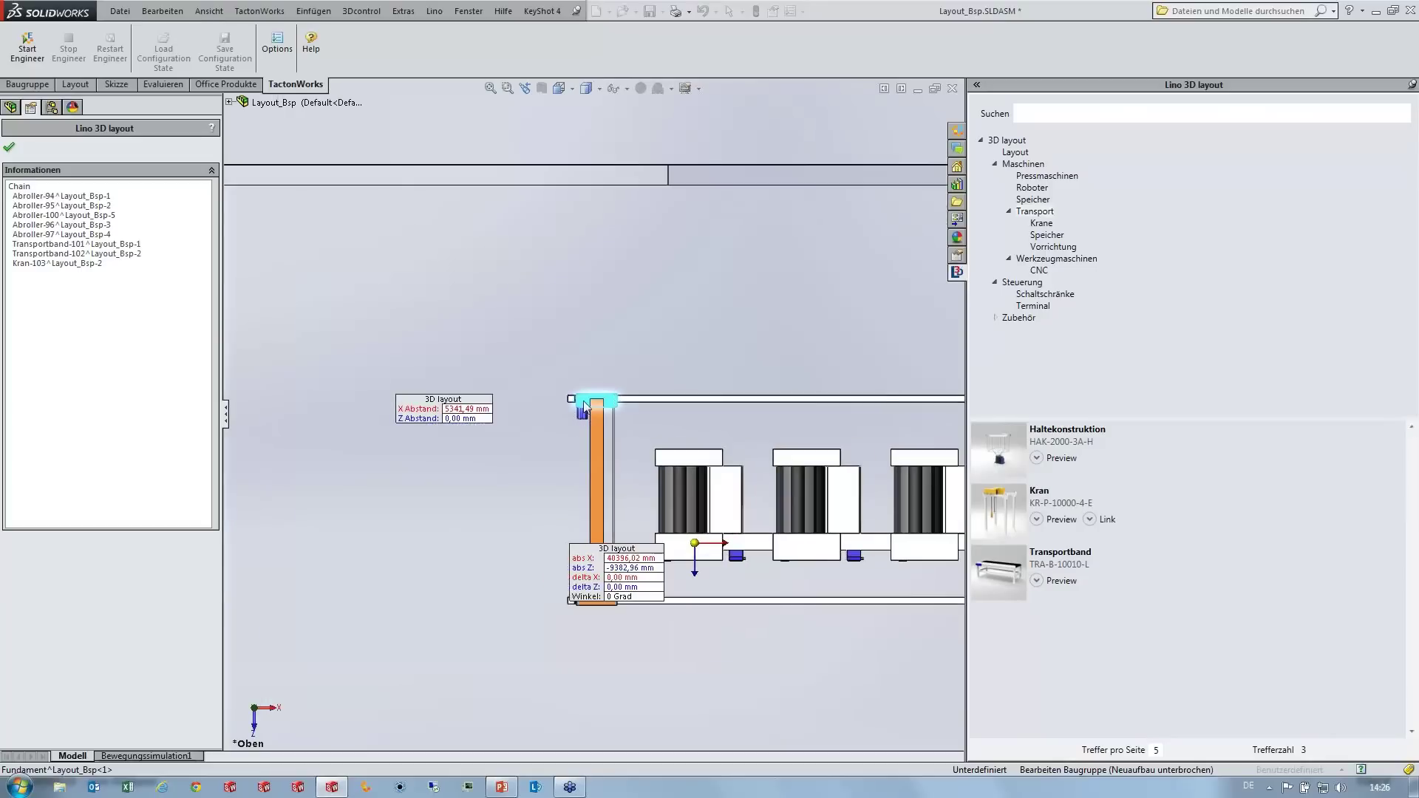
scroll(587, 420, down, 1)
scroll(569, 394, down, 1)
scroll(571, 393, down, 1)
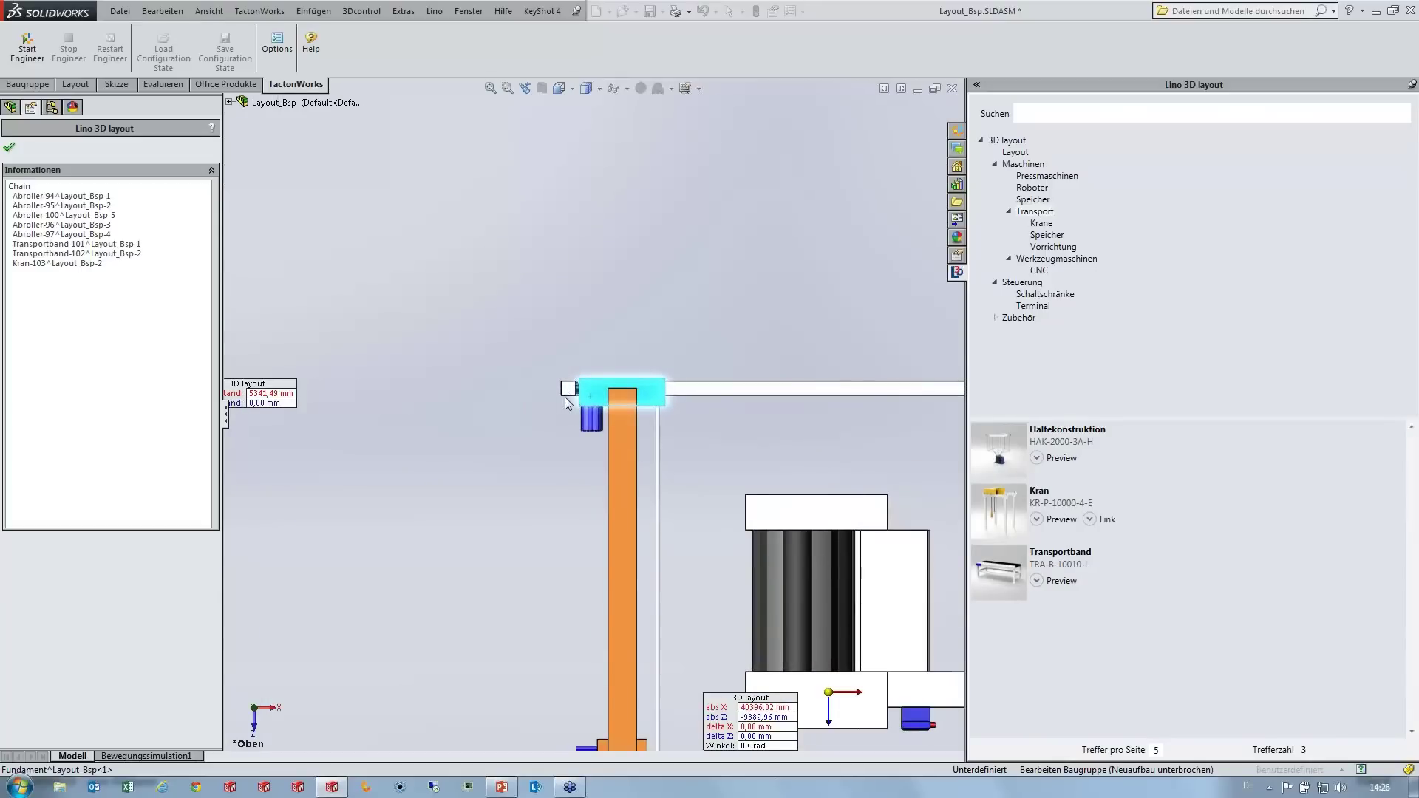
scroll(565, 397, up, 2)
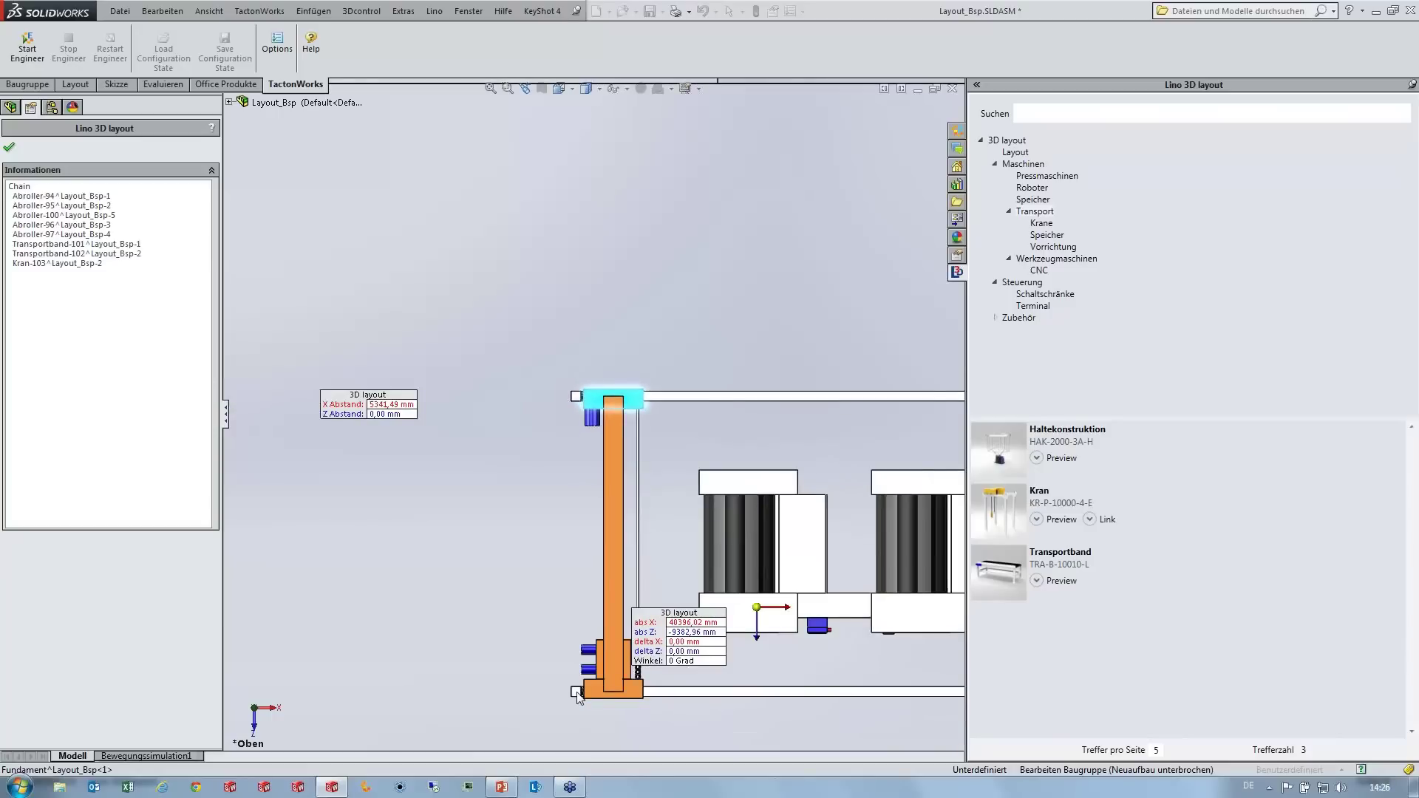
click(68, 264)
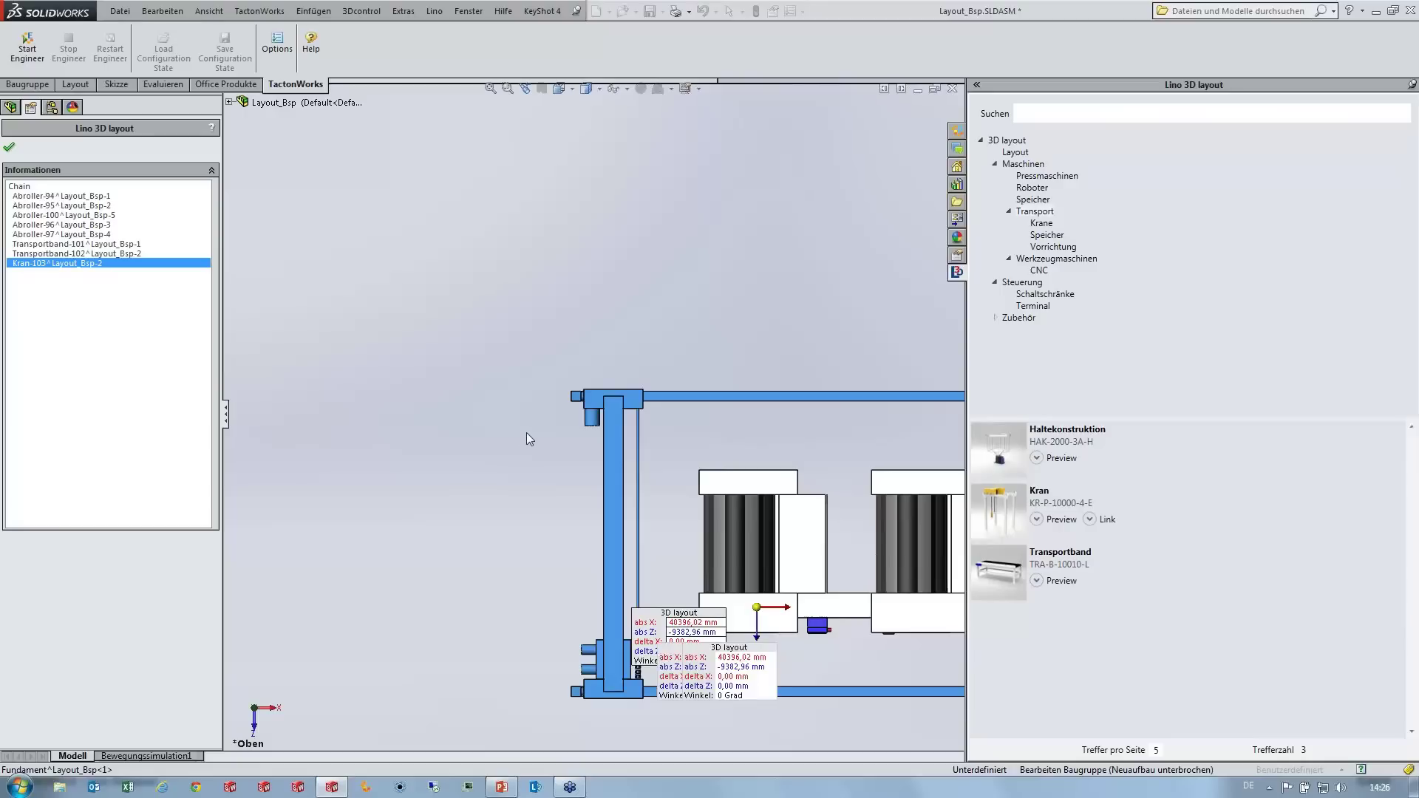
scroll(527, 432, up, 3)
scroll(355, 496, up, 1)
Step: Set the chain's X Abstand to 4 m from the left wall and Z Abstand to 3 m from the top wall
click(339, 493)
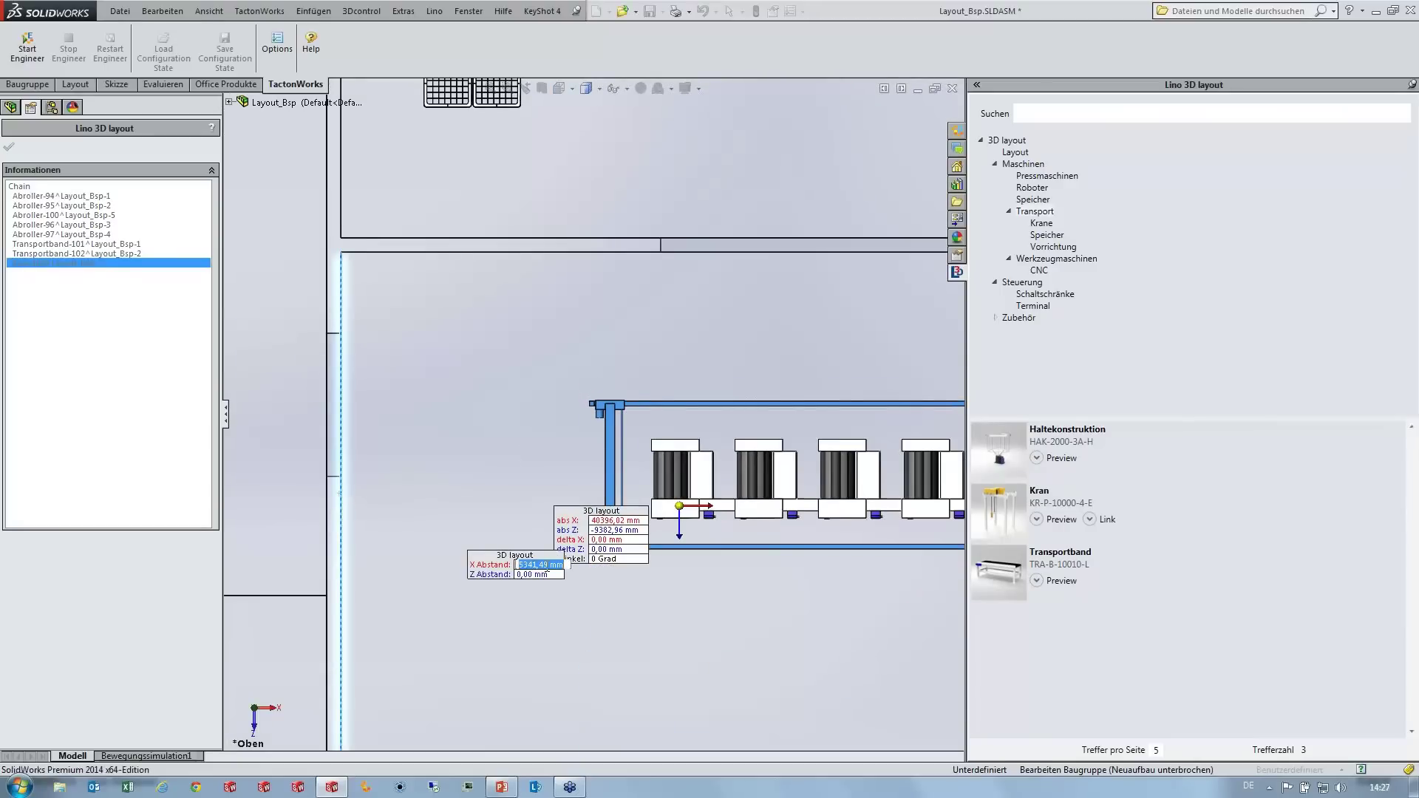
text(4m)
key(Return)
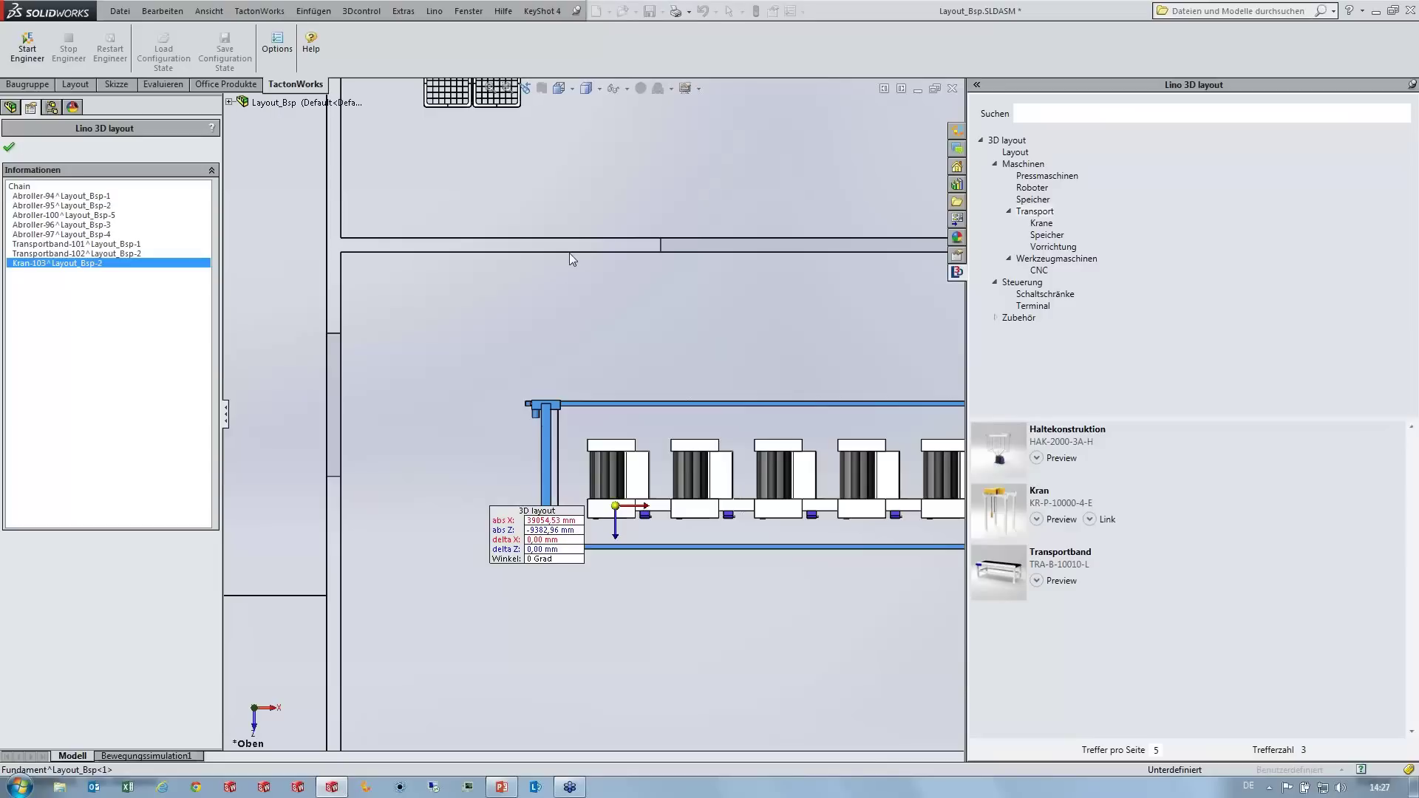
click(601, 350)
text(3m)
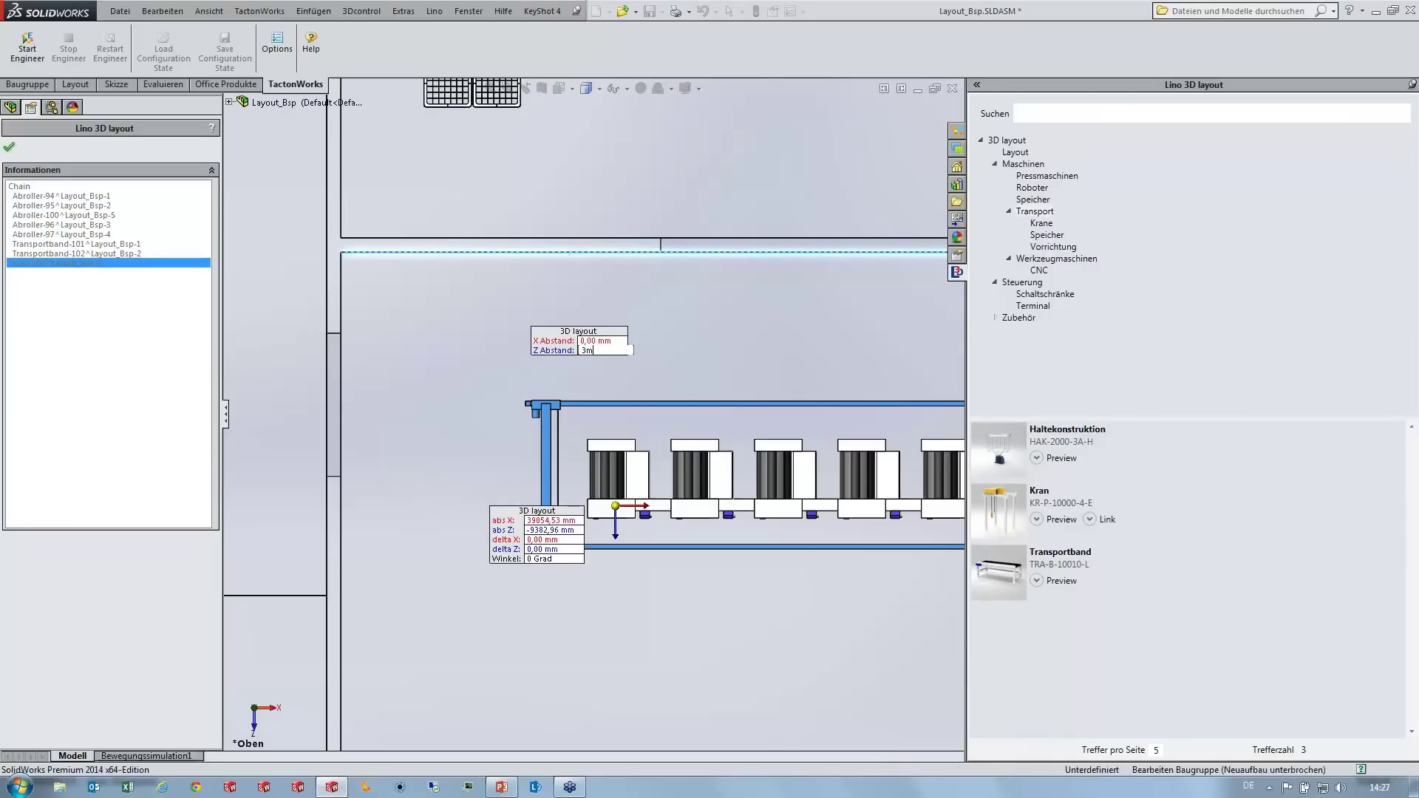
key(Return)
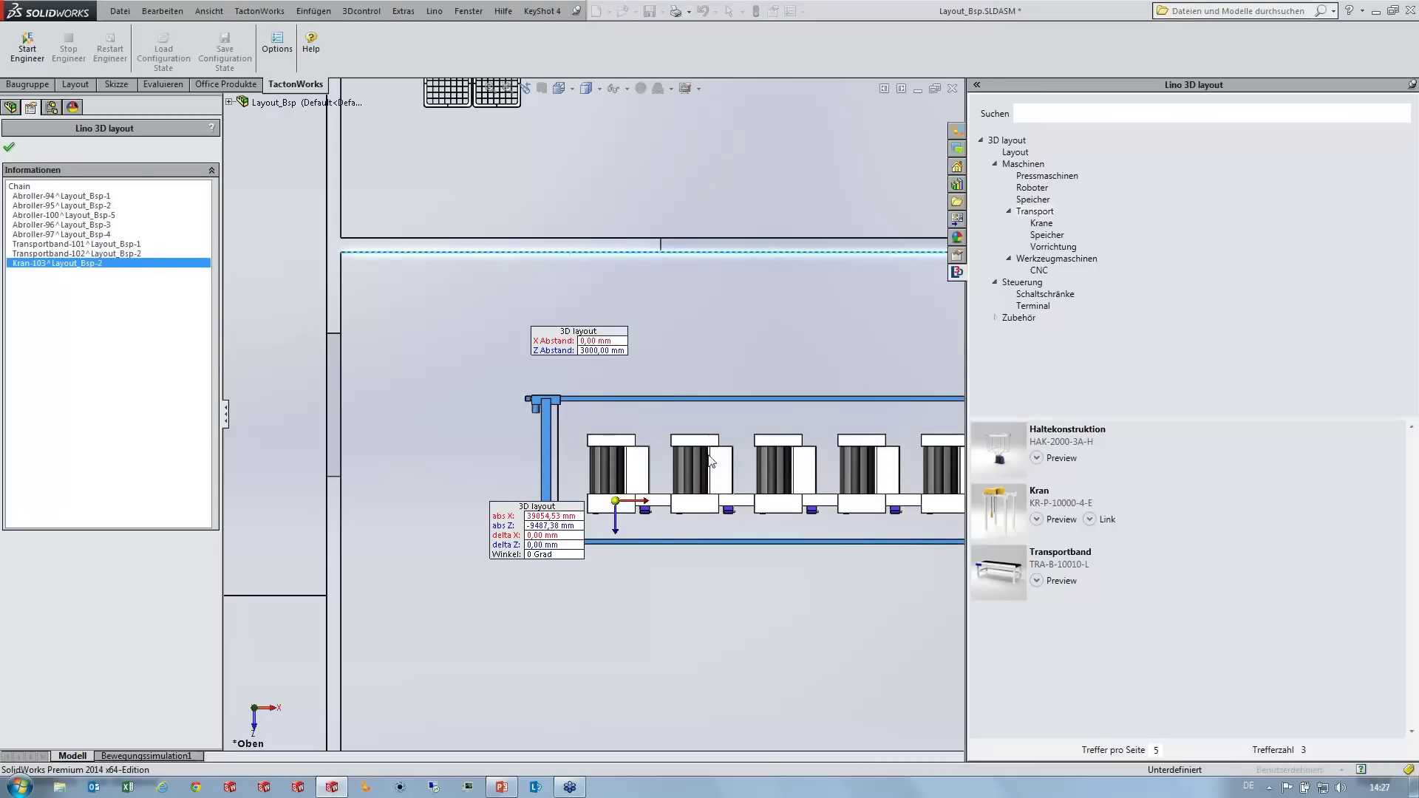
key(z)
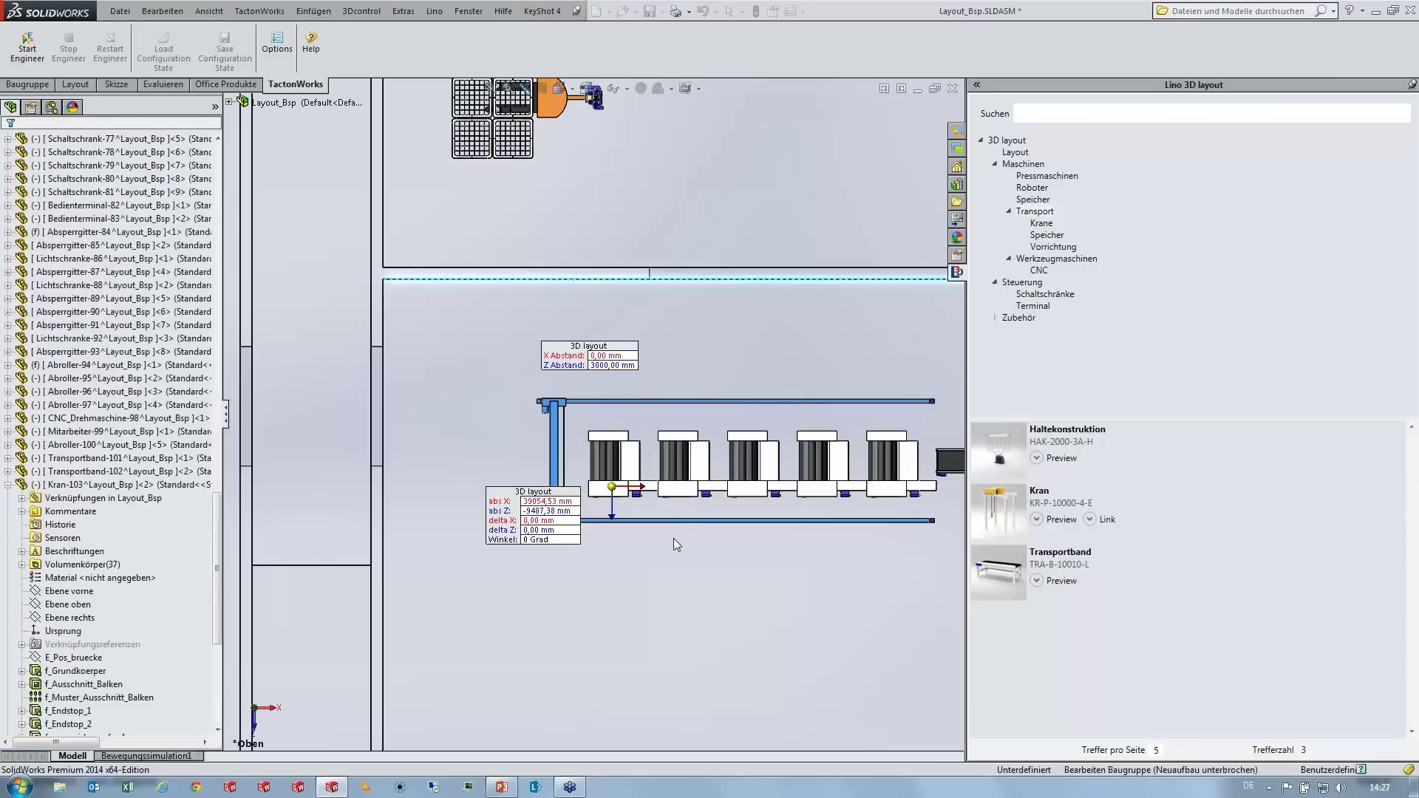
Step: Finish chain positioning and release the first Abroller machine from its fixed state
click(672, 539)
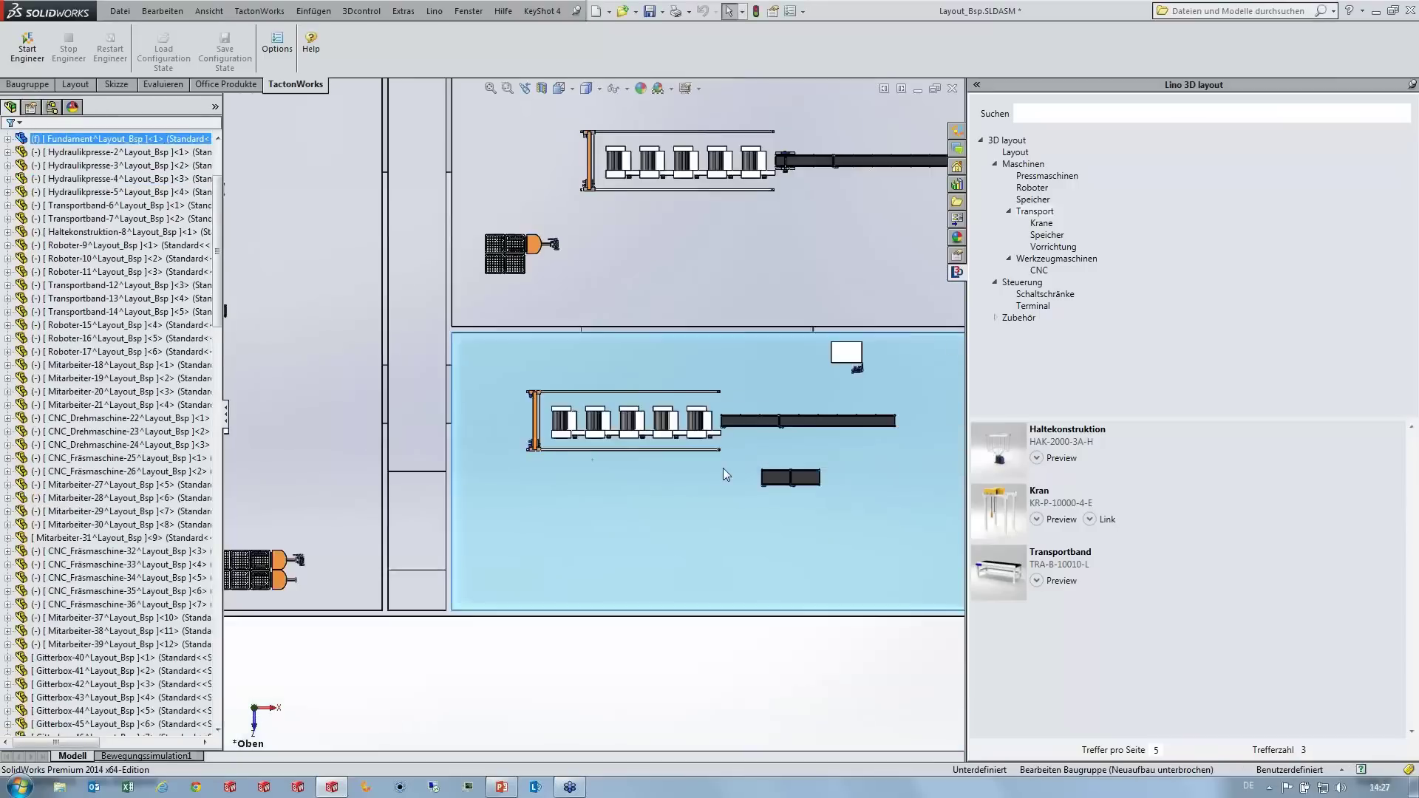
click(463, 435)
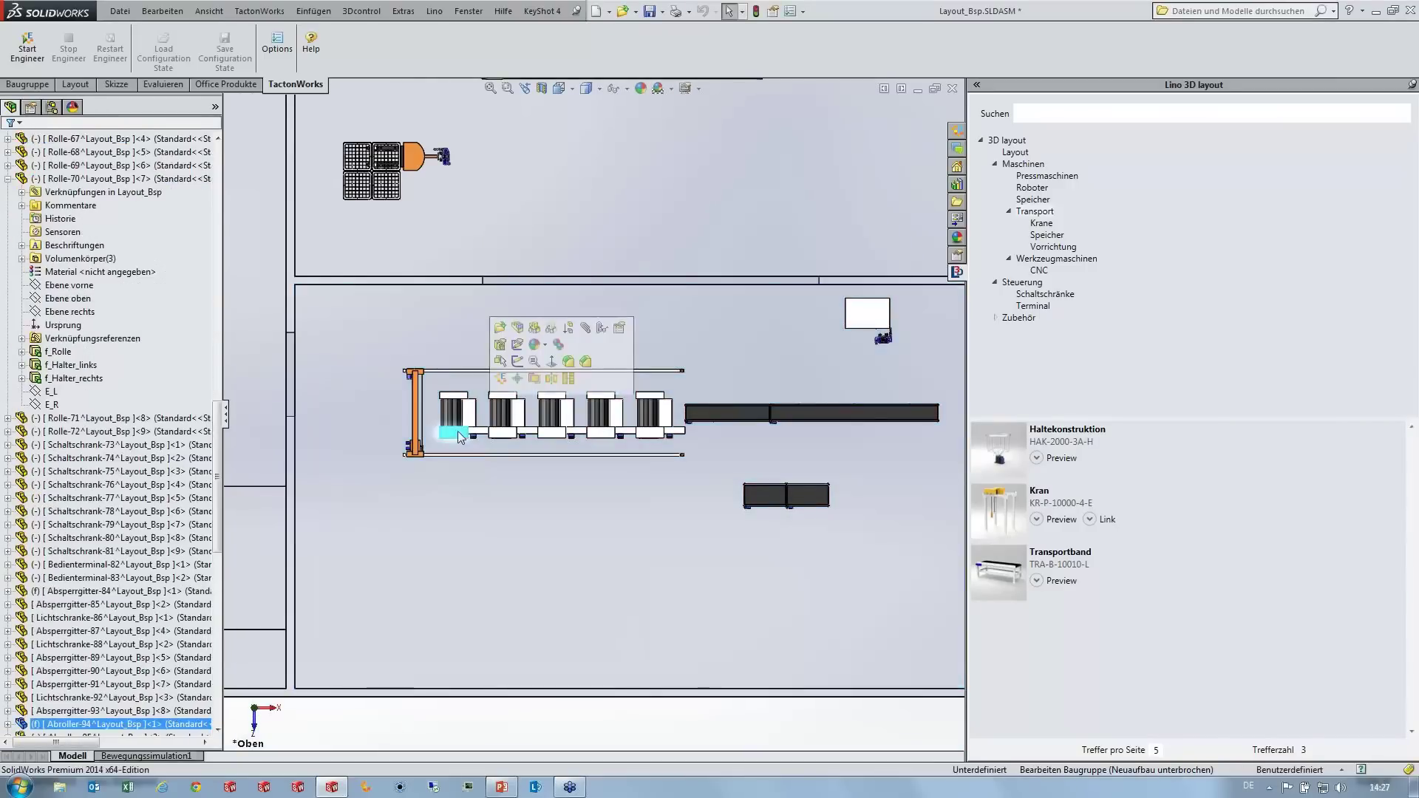
right_click(463, 435)
click(517, 524)
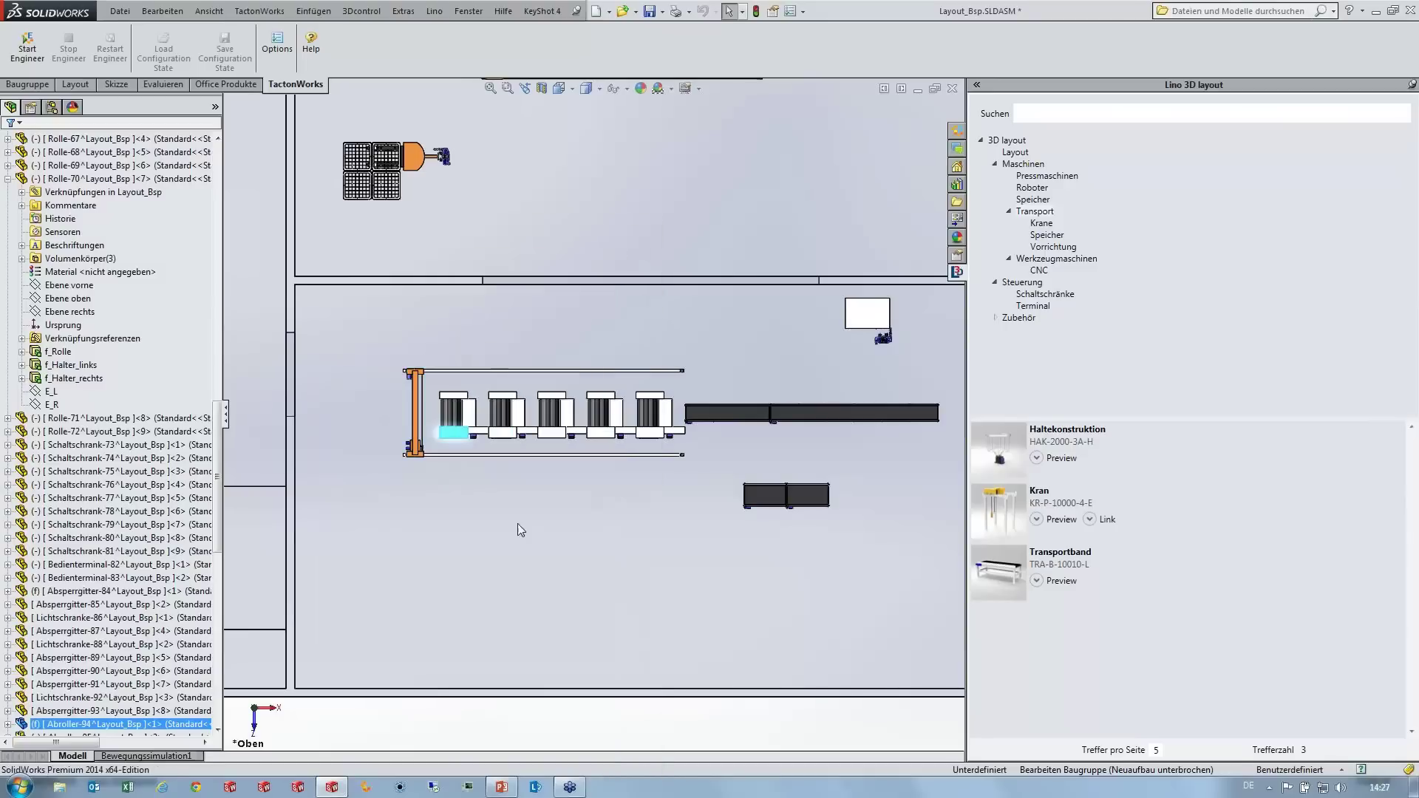
Step: Shift the conveyor line slightly right and nudge the lower conveyor into place
drag(729, 415, 782, 423)
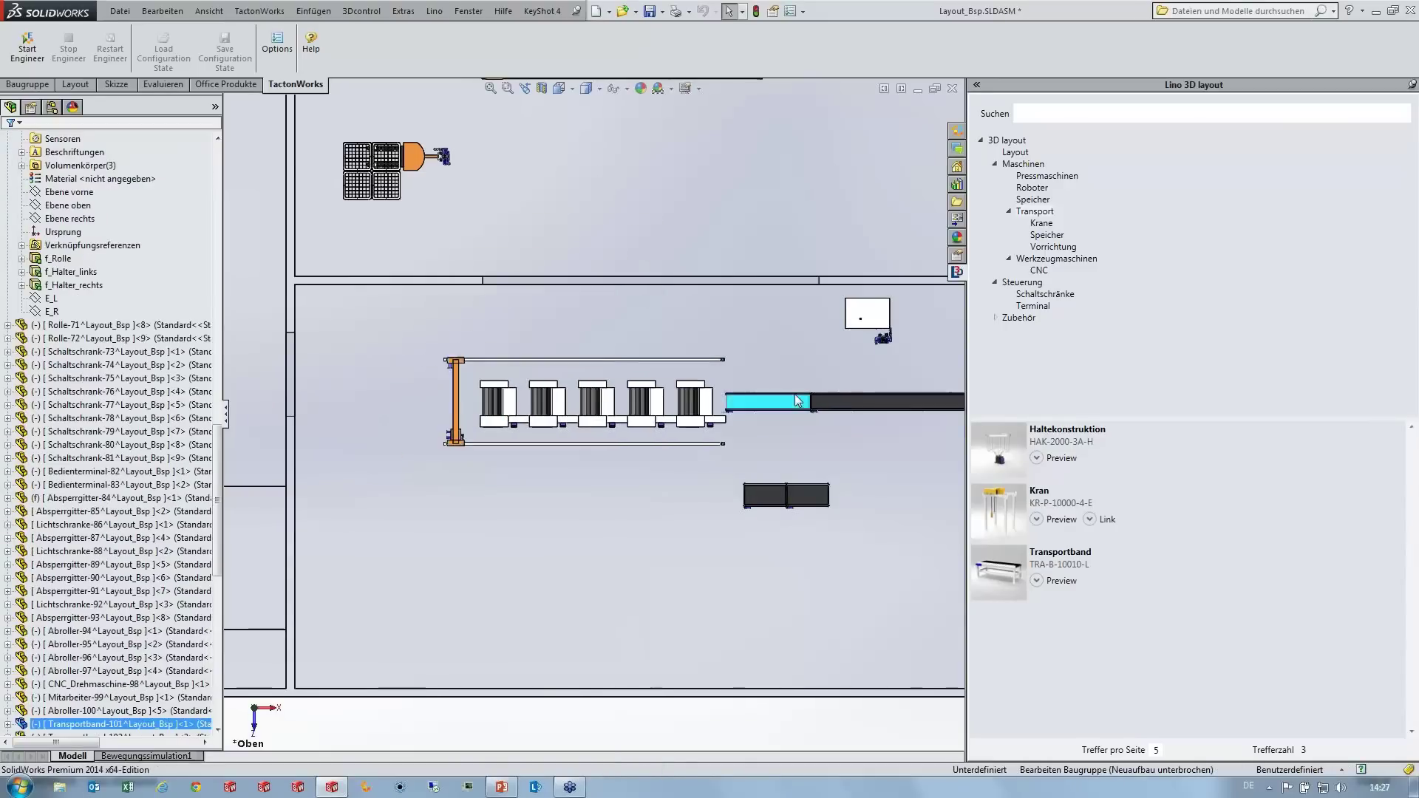
click(771, 497)
drag(772, 497, 772, 485)
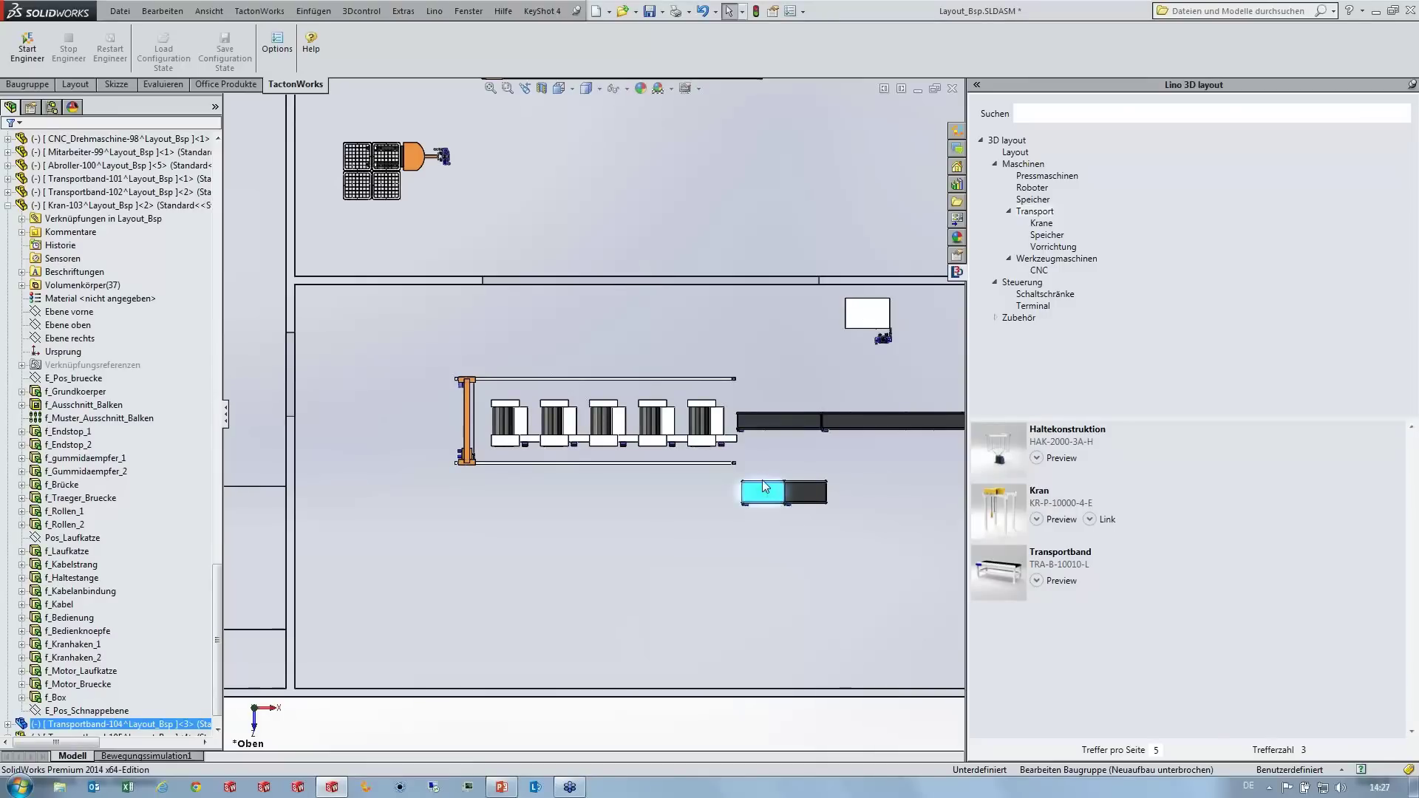
scroll(765, 486, up, 2)
scroll(645, 415, down, 2)
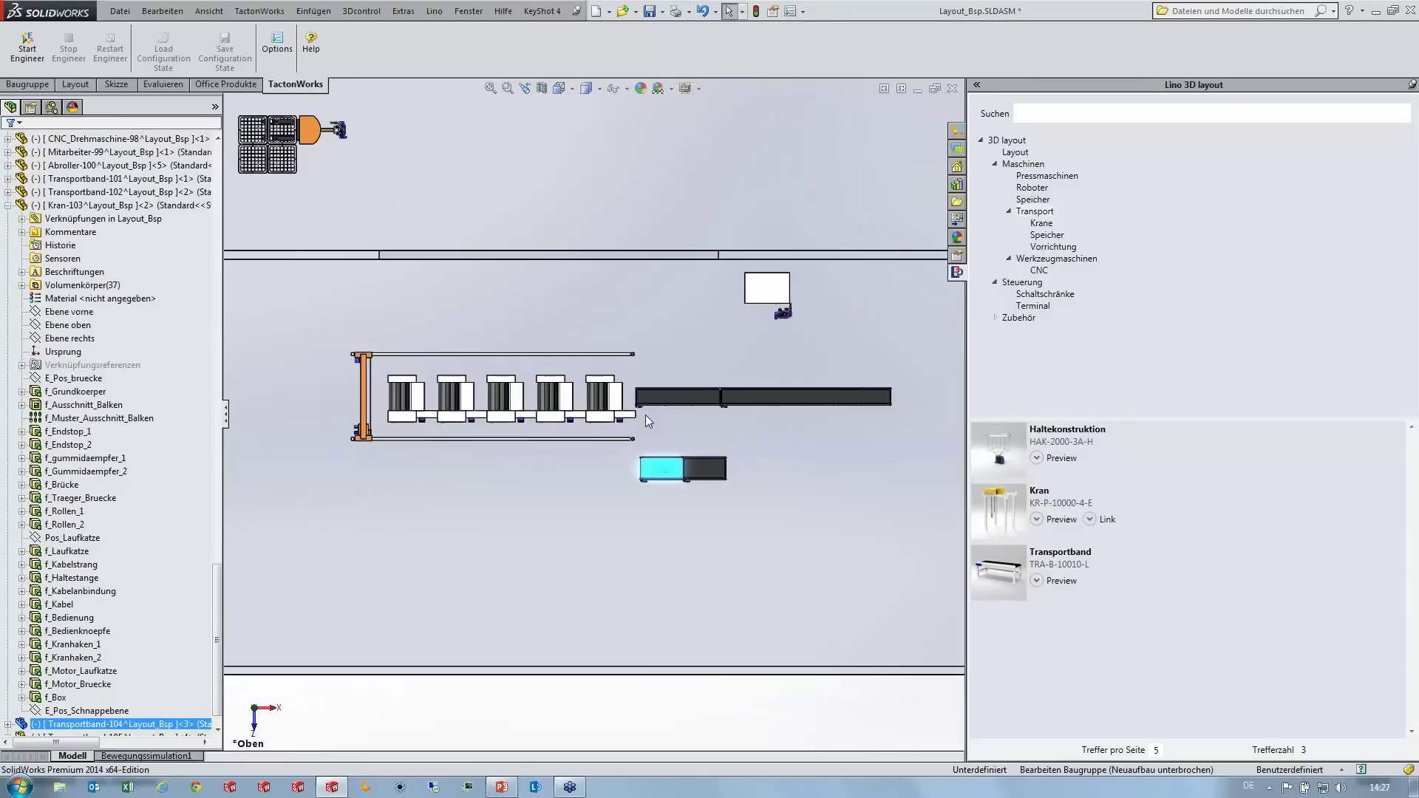
scroll(653, 410, down, 2)
scroll(653, 410, down, 1)
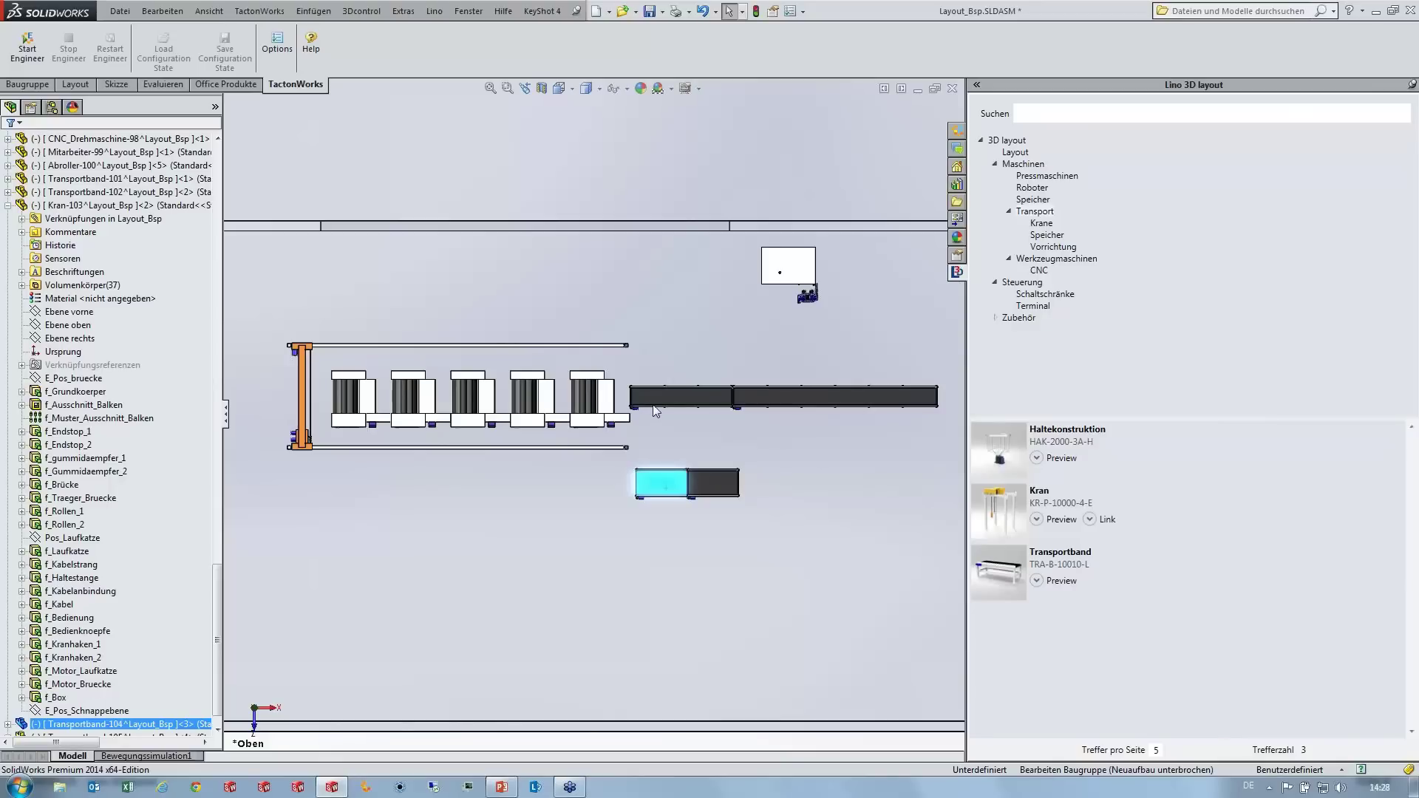
Step: Select both the upper and lower Transportband conveyors together
ctrl+click(671, 399)
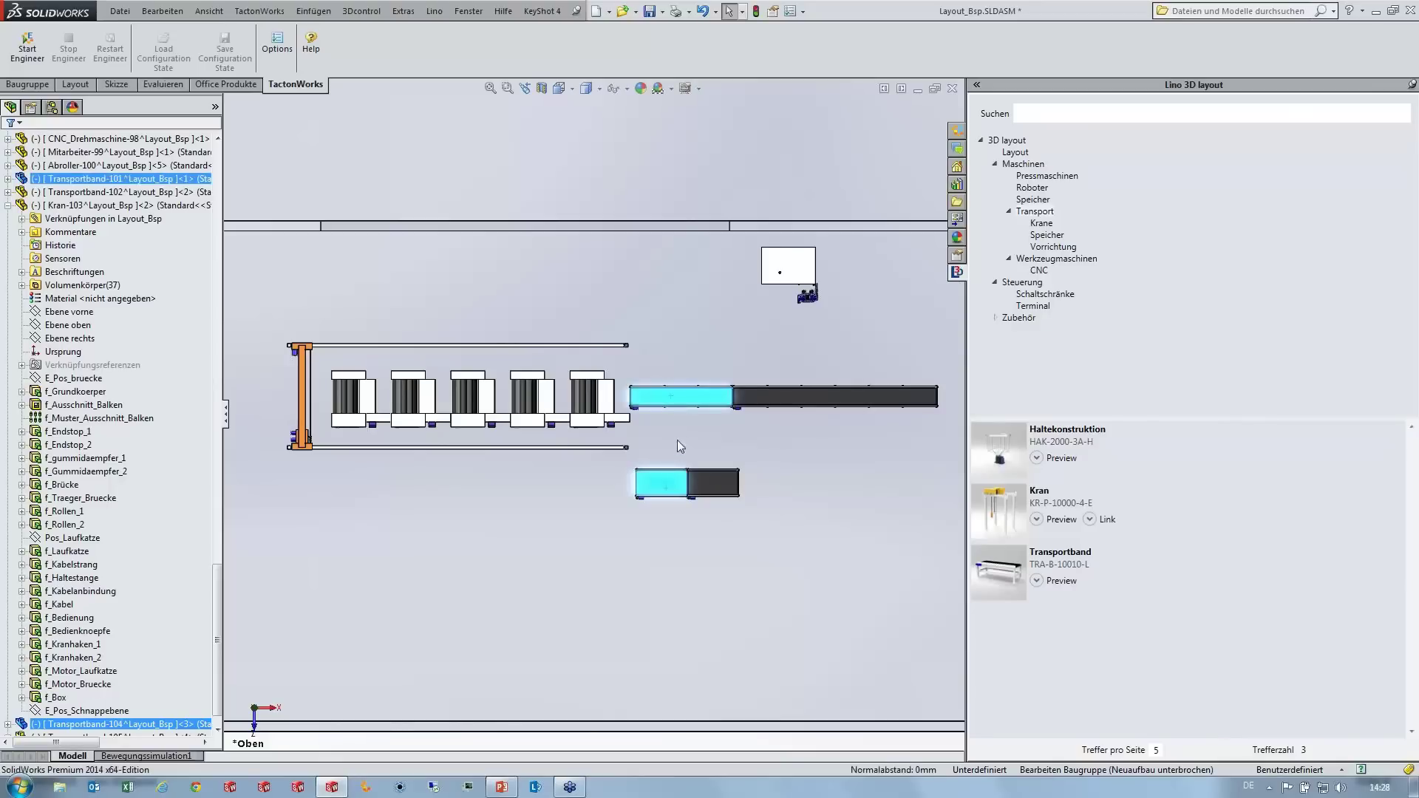
ctrl+click(676, 479)
ctrl+click(673, 479)
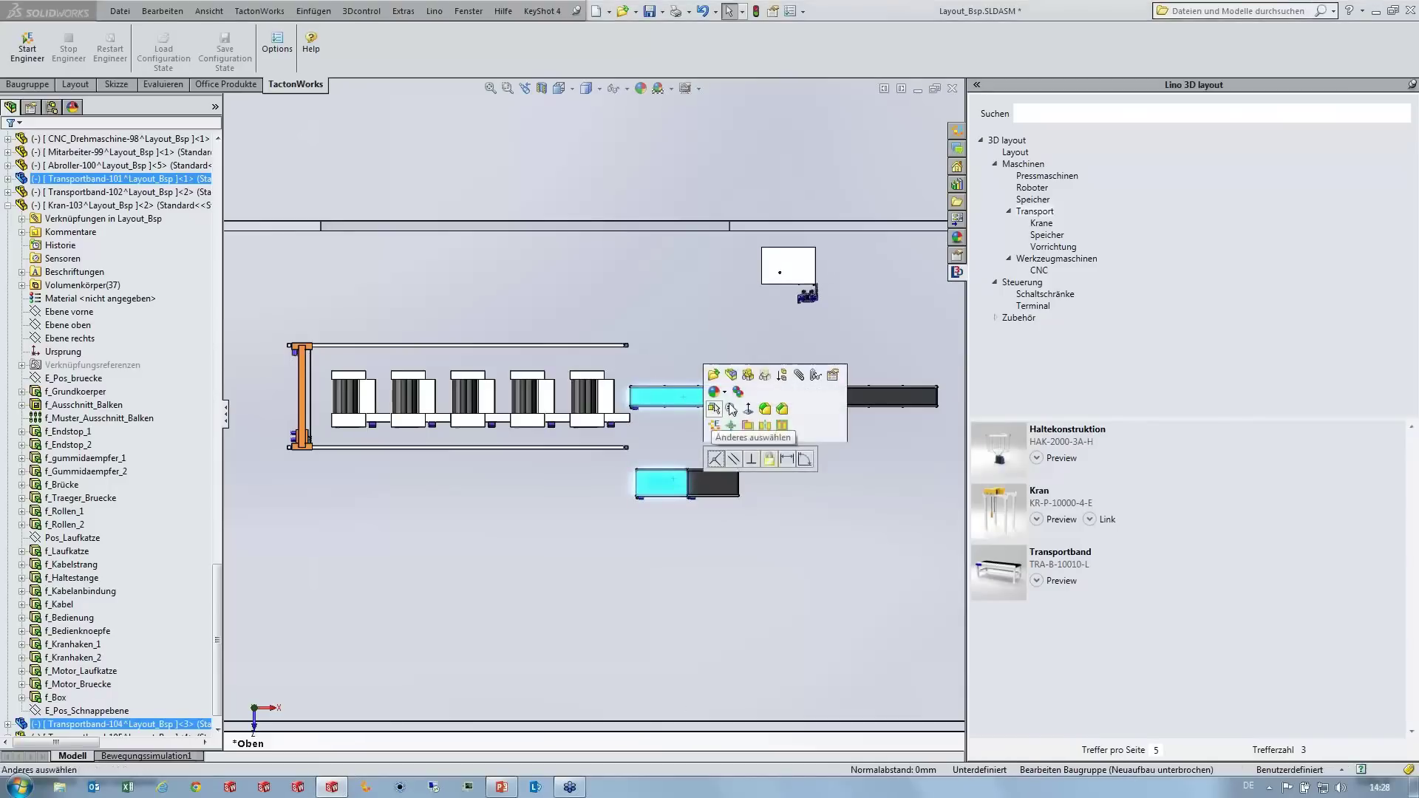
Step: Link the two conveyors' chain positions and nudge the linked conveyor chain into place
click(782, 427)
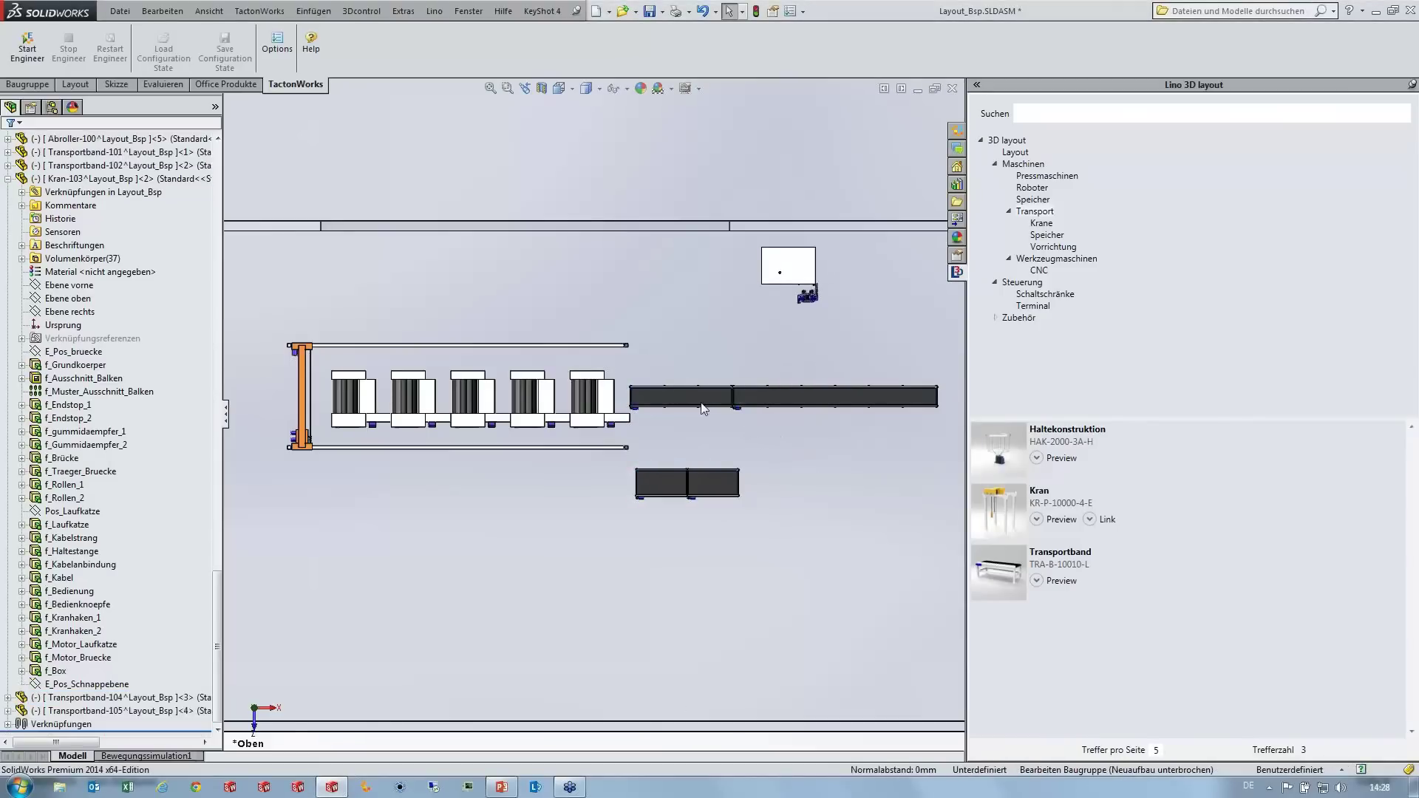
mouse_move(702, 409)
mouse_down()
mouse_move(699, 432)
mouse_move(692, 402)
mouse_up()
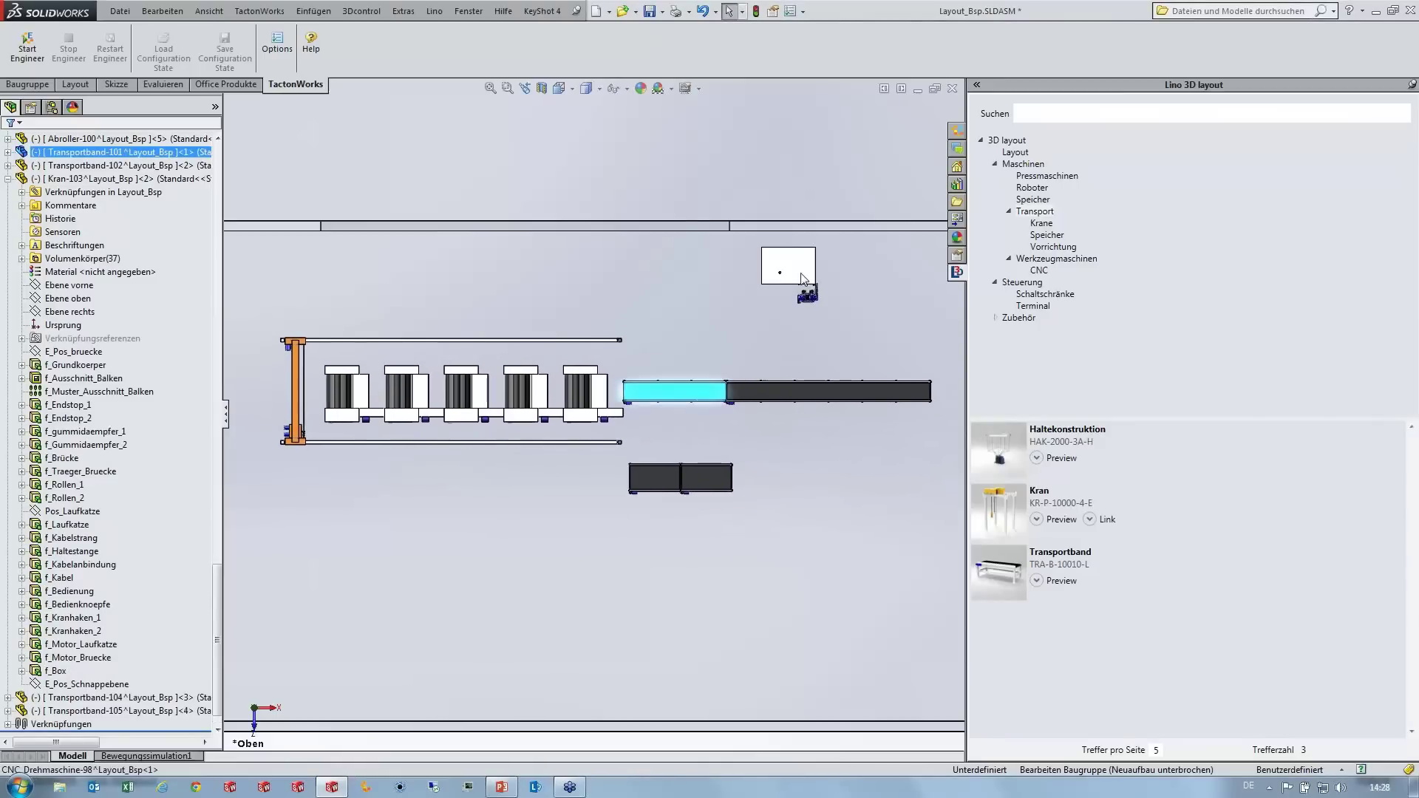
ctrl+click(804, 280)
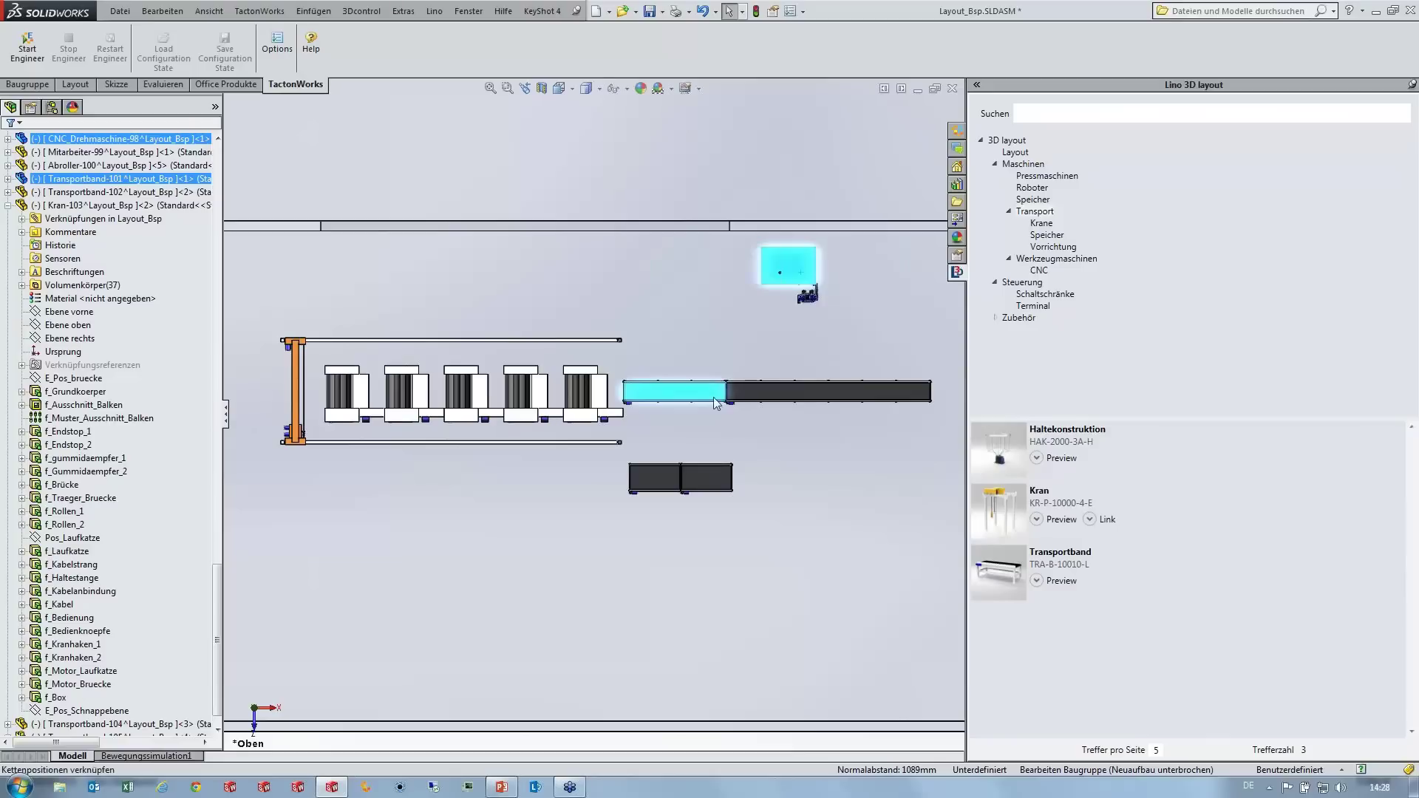
drag(716, 403, 715, 408)
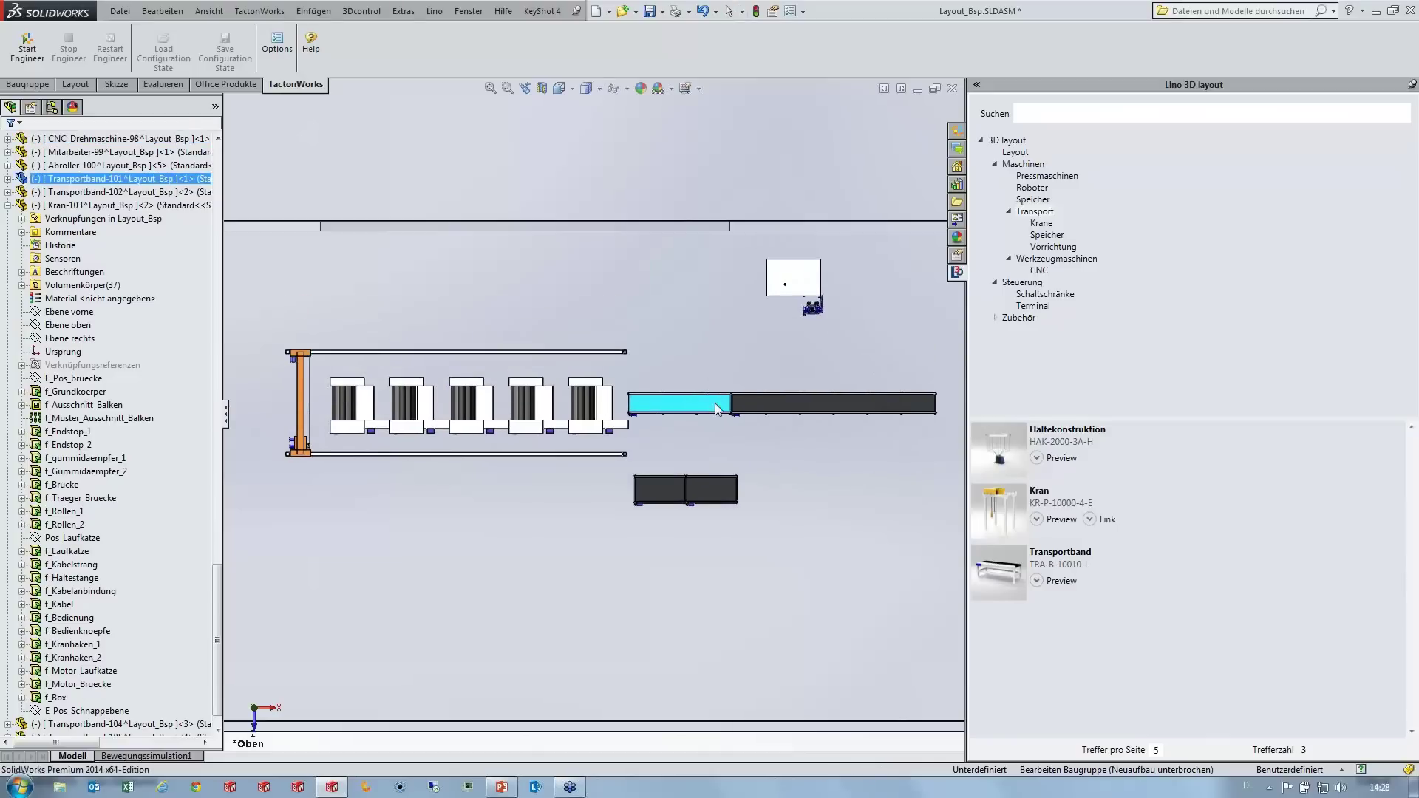
Step: Shift the linked conveyors, crane and CNC machine up and right together
ctrl+click(802, 309)
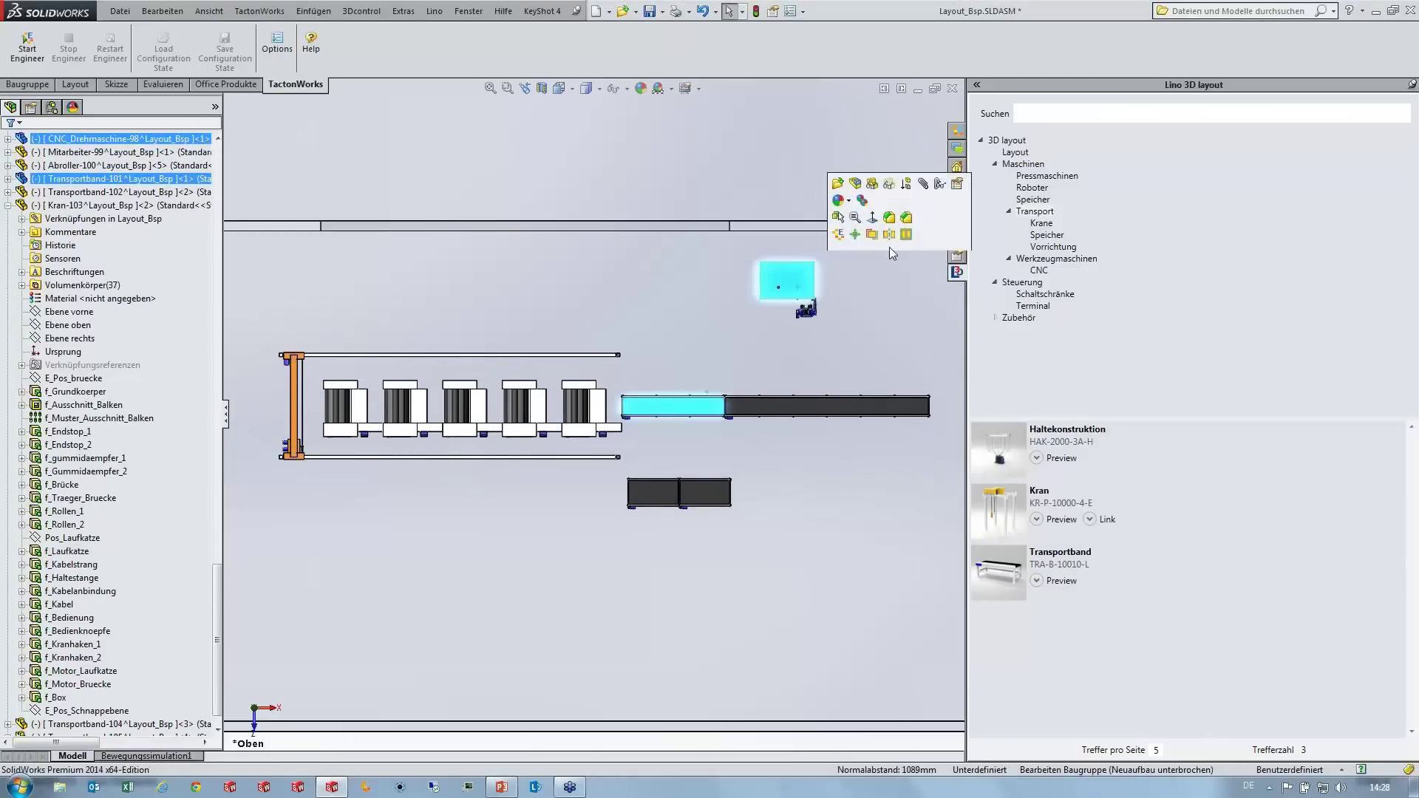
drag(699, 451, 729, 410)
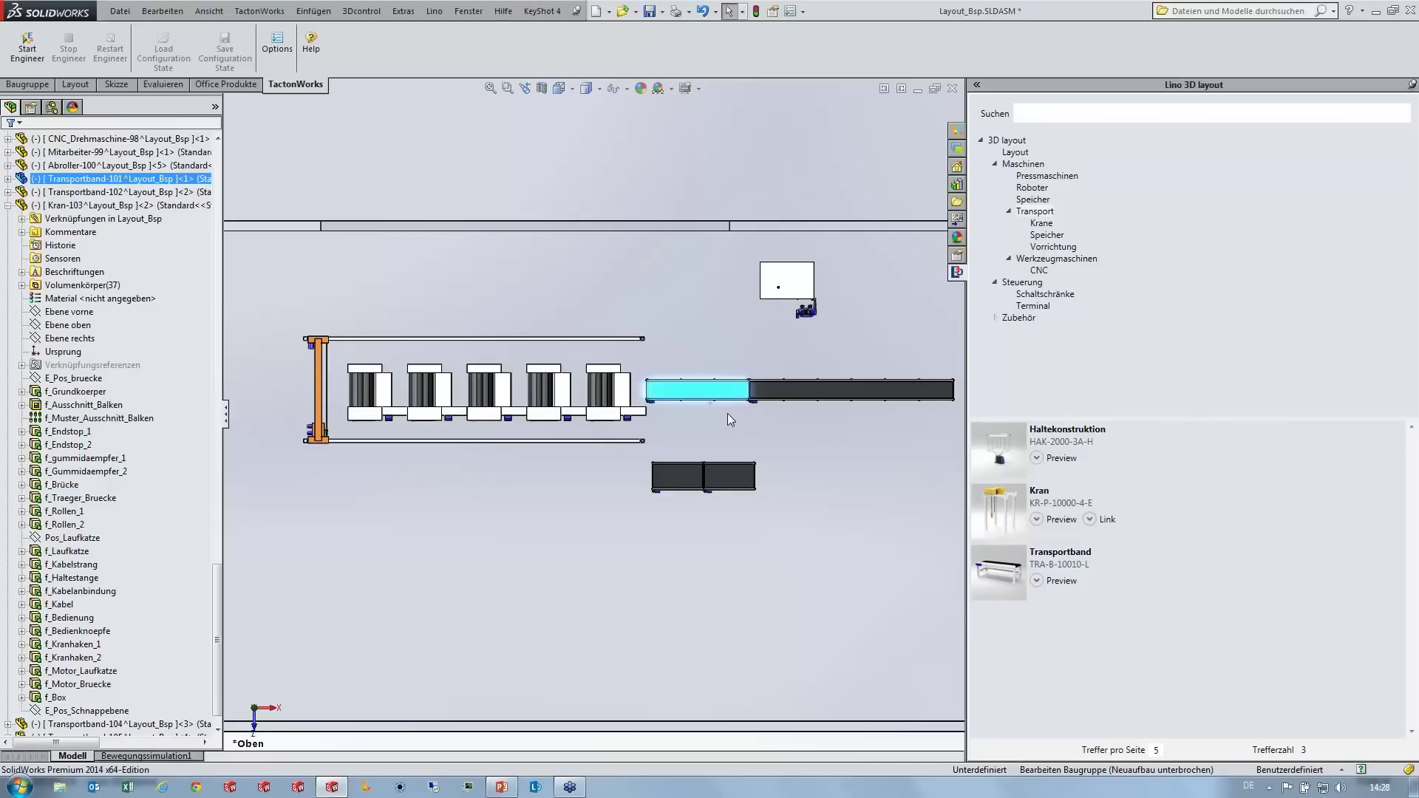
scroll(727, 414, up, 3)
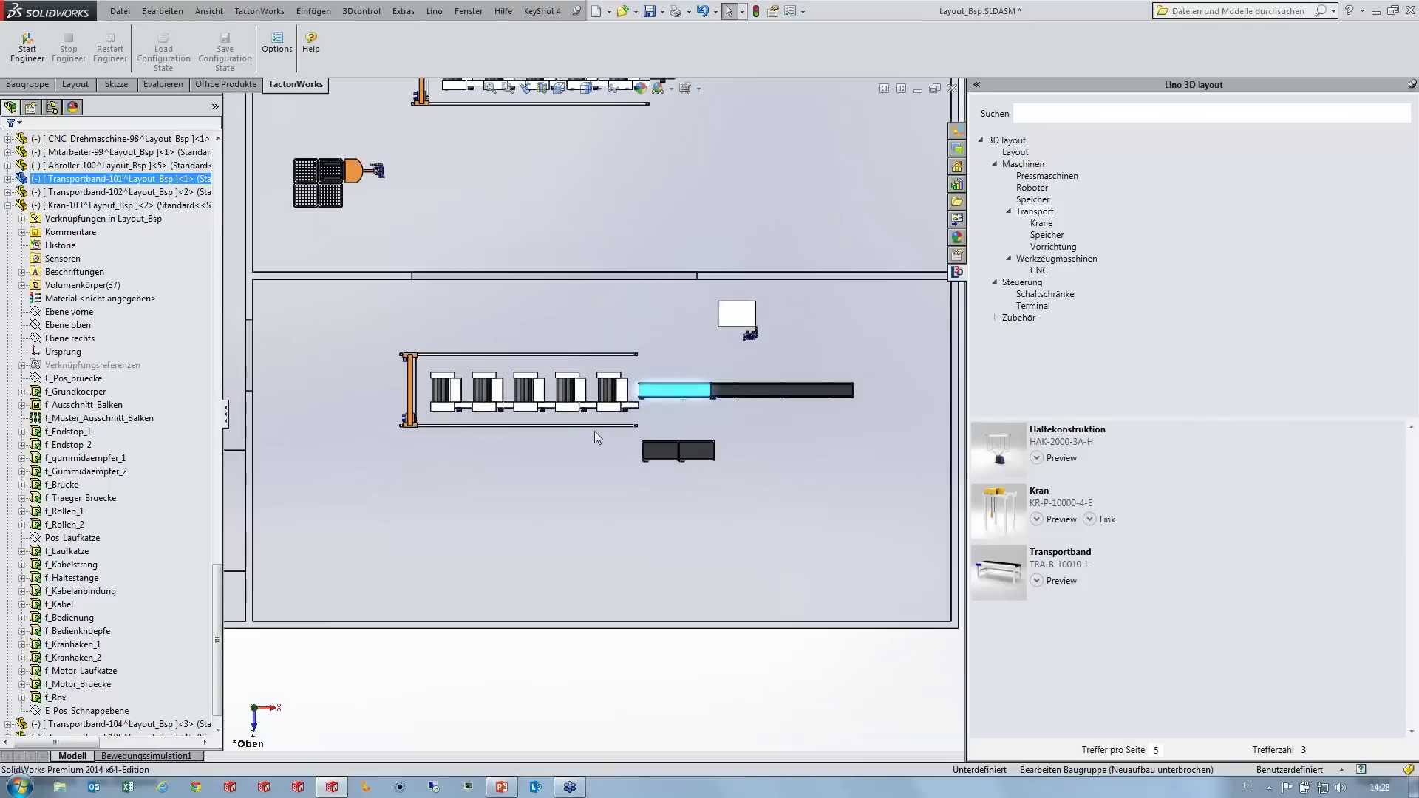
scroll(596, 429, up, 2)
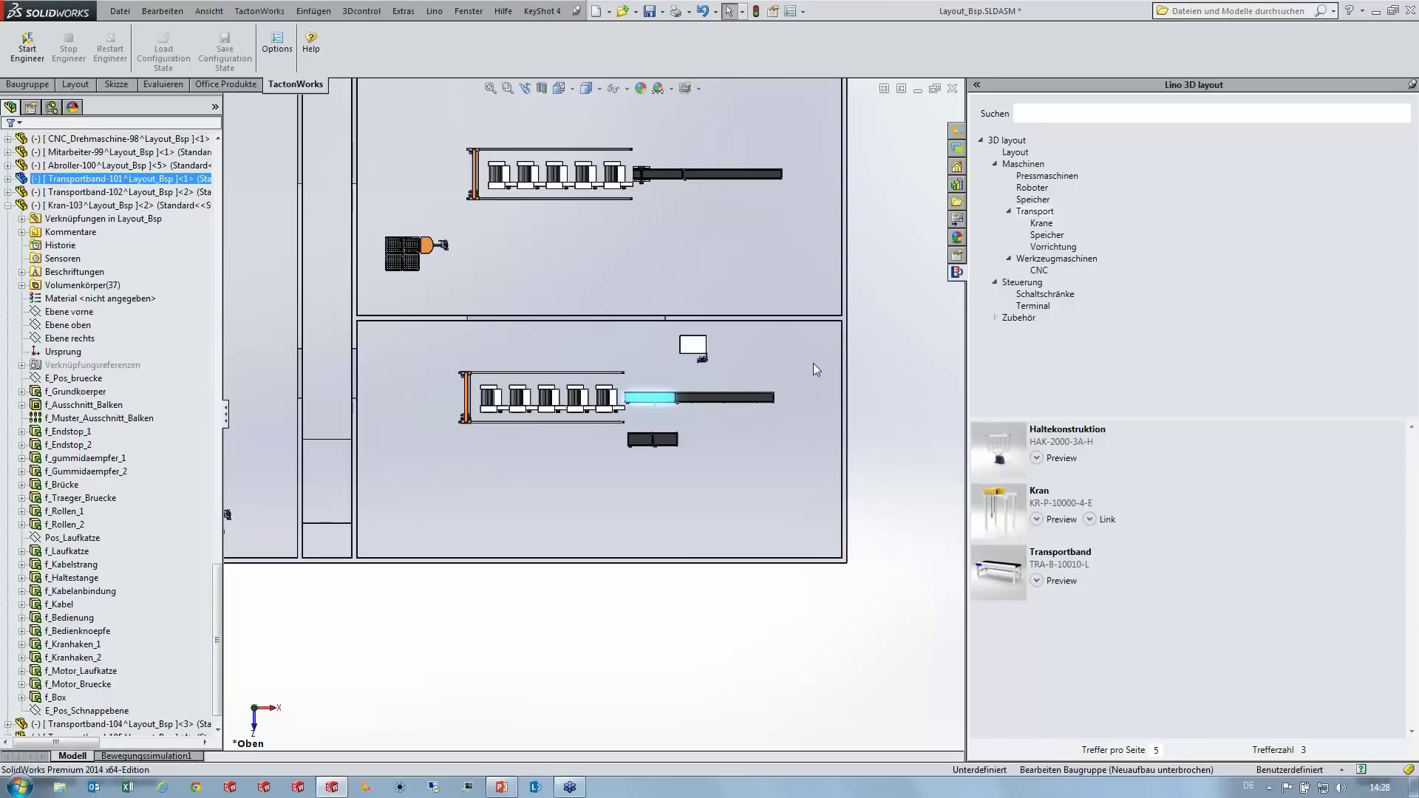
Step: Open Schaltschrank.SLDPRT and start a Lino Verknüpfungsassistent reference with snap type Grundfläche
click(957, 202)
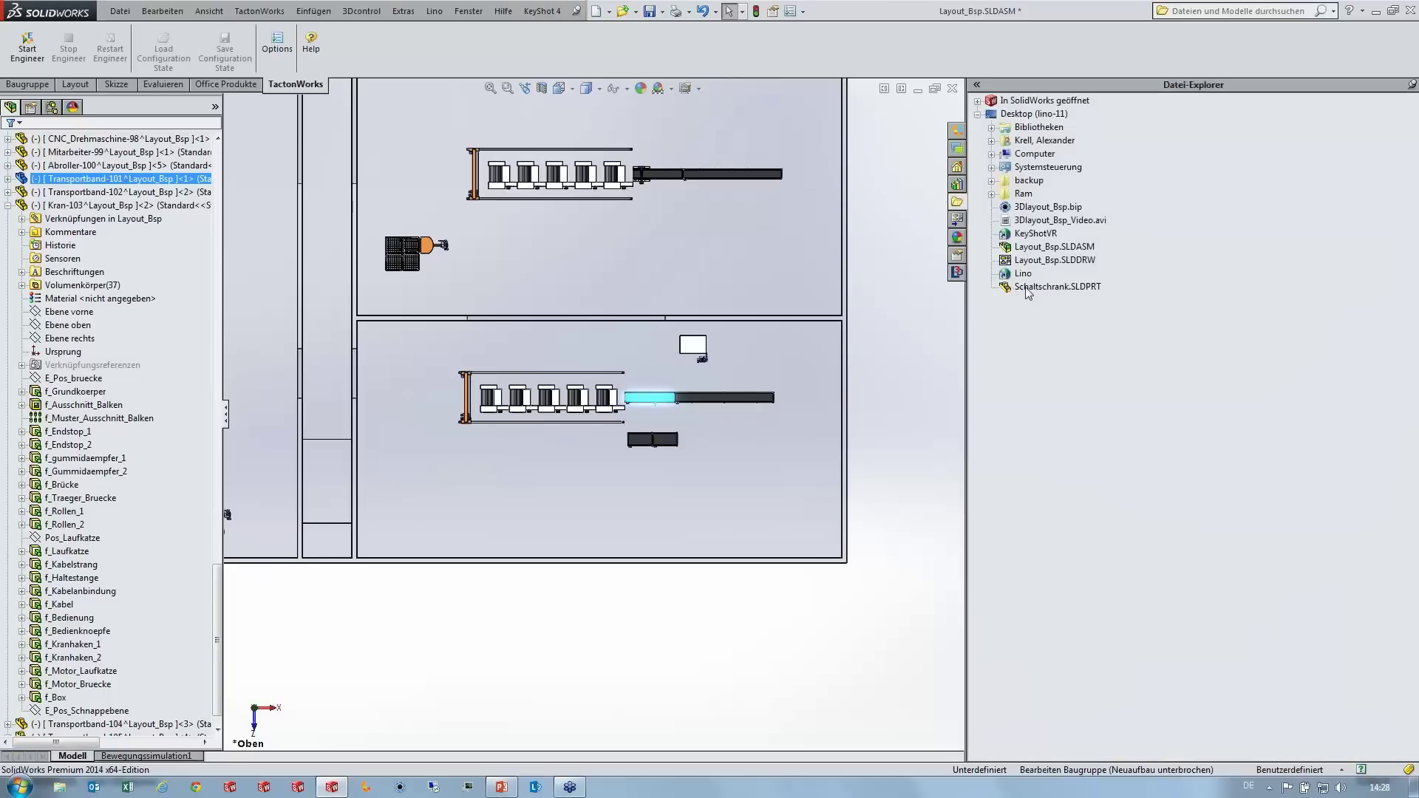
click(1020, 287)
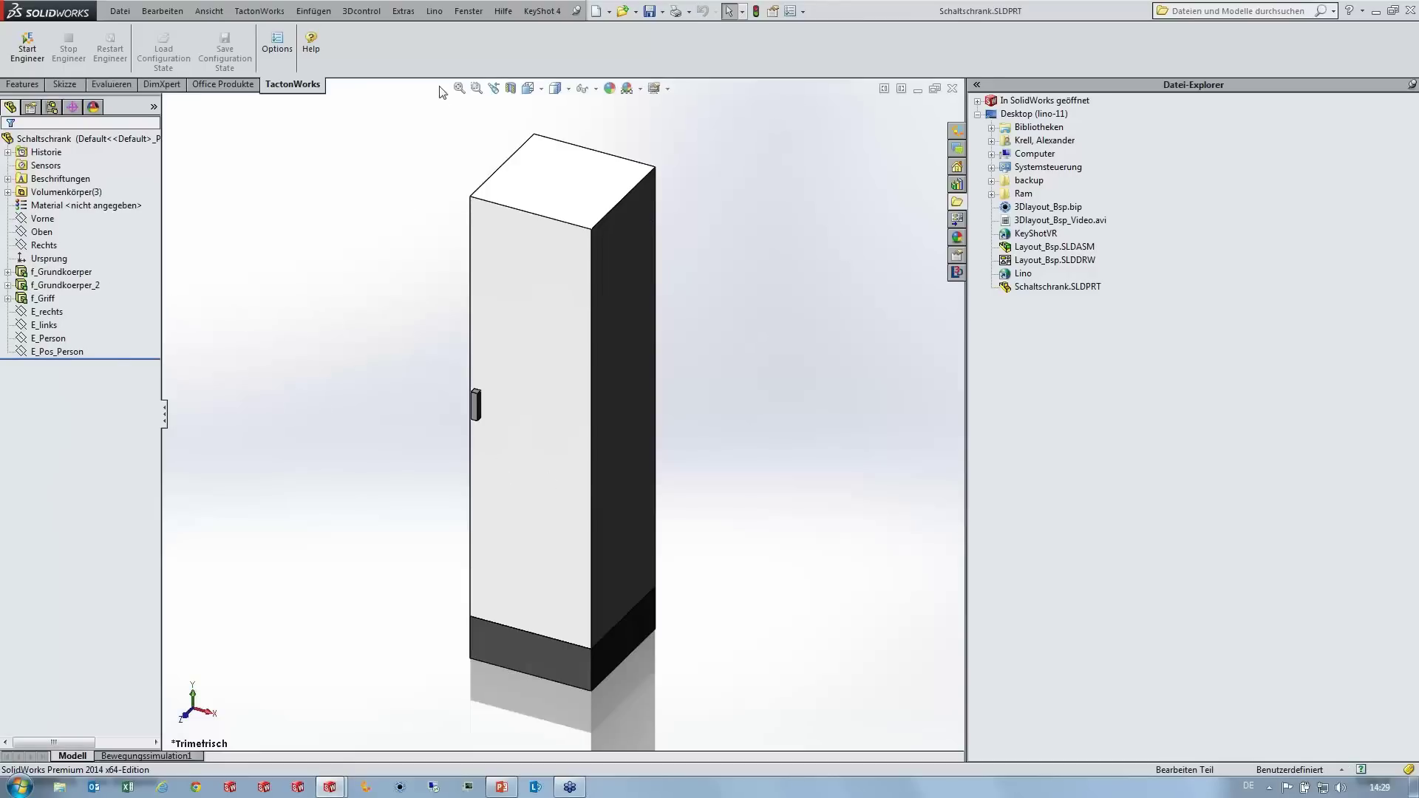
click(441, 13)
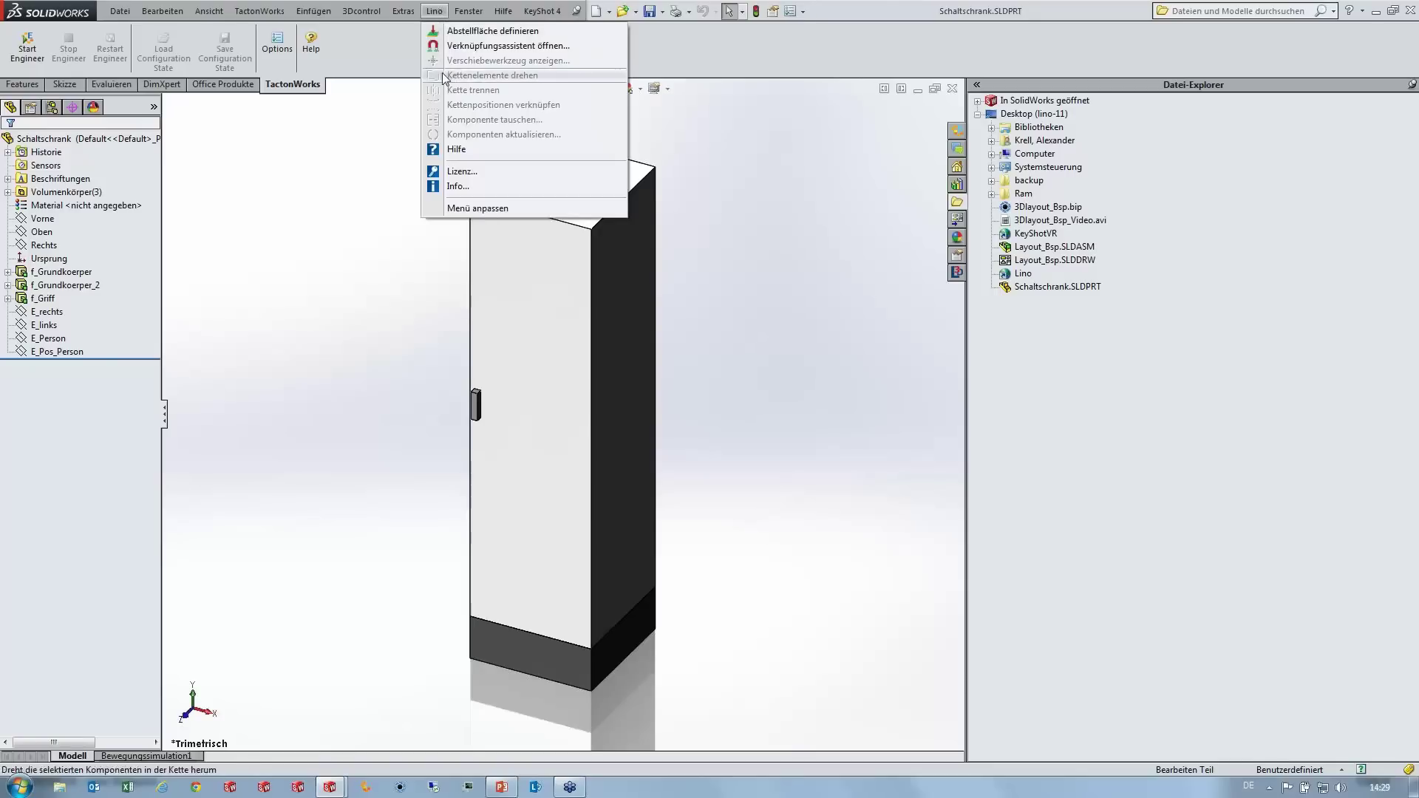
click(465, 46)
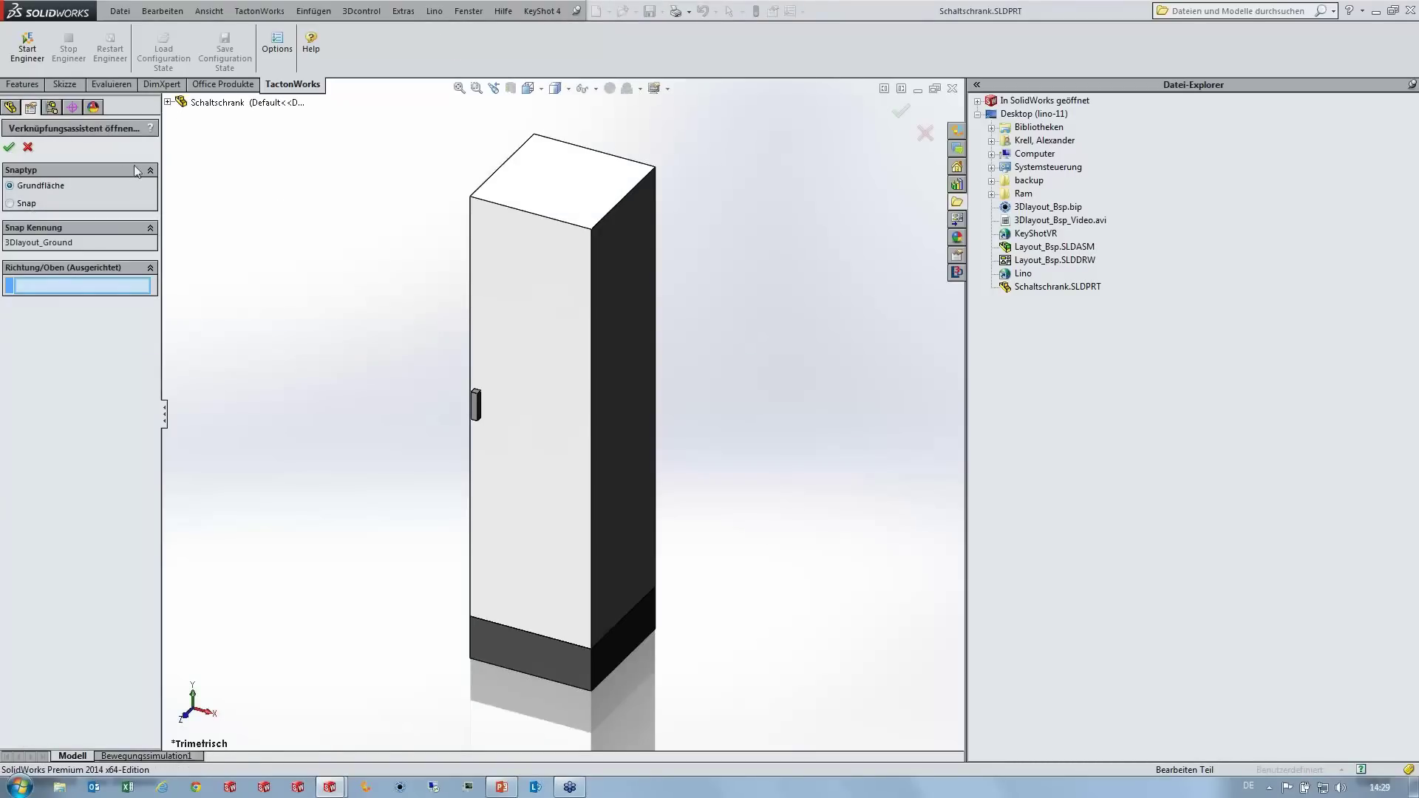
Step: Confirm the 3Dlayout_Ground reference using the Oben plane as the up direction
click(168, 103)
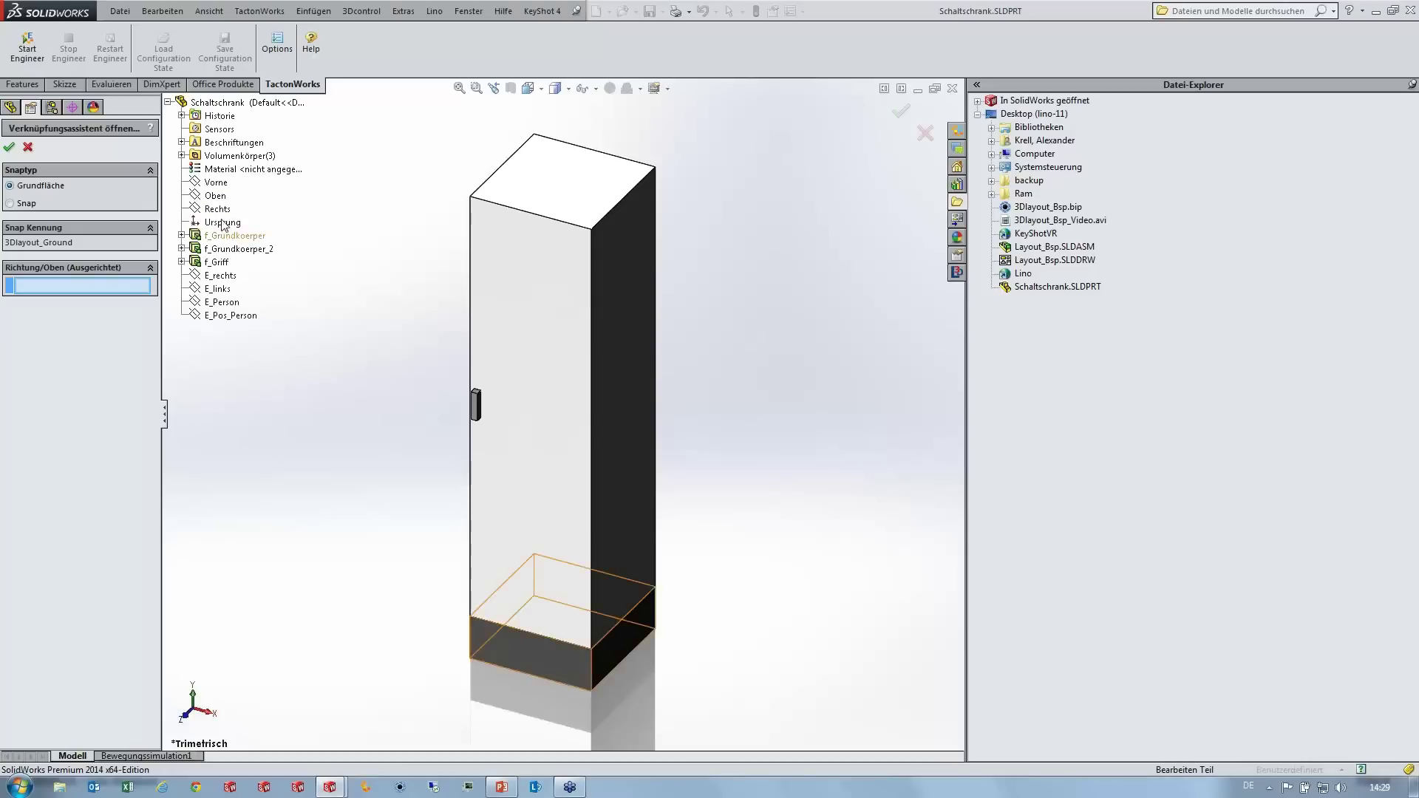
click(215, 196)
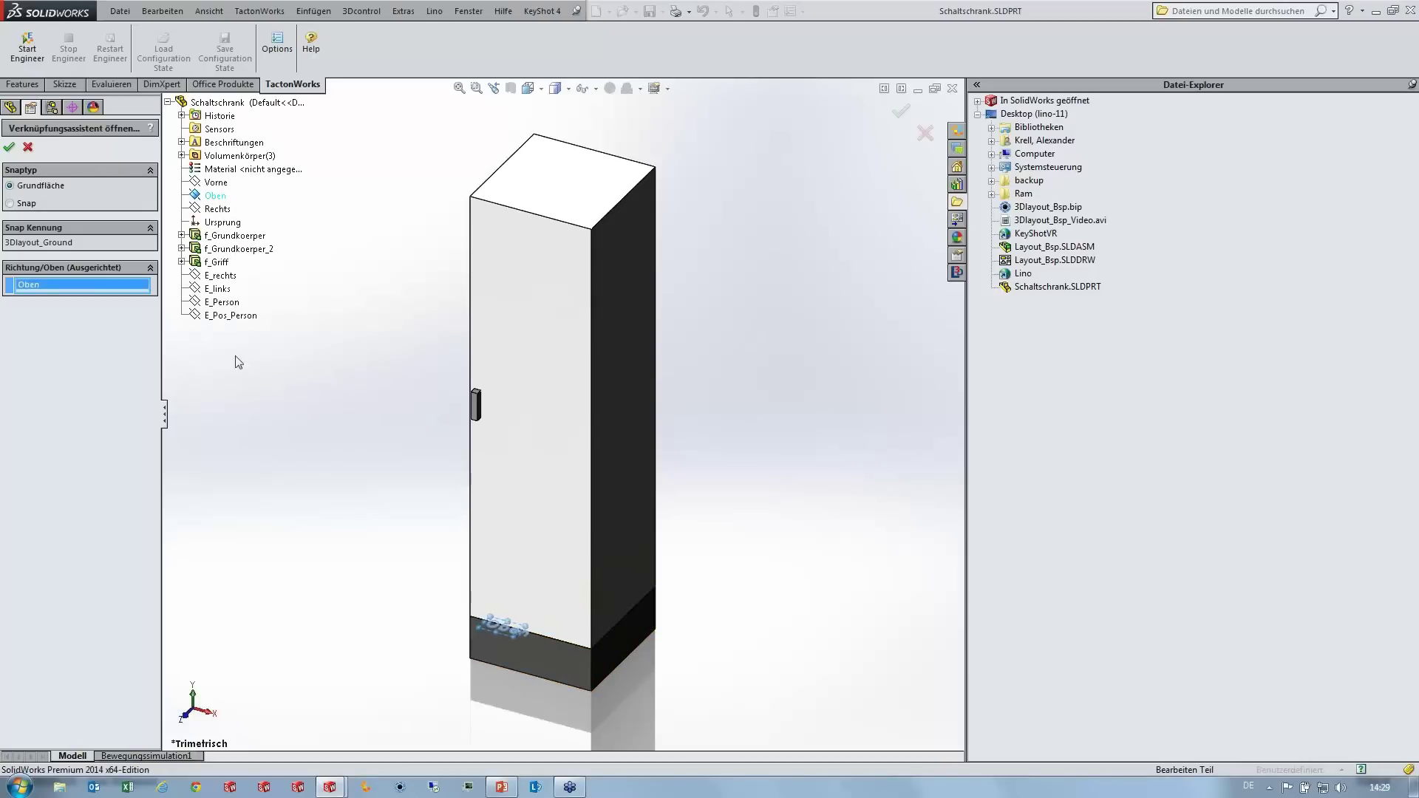
click(9, 148)
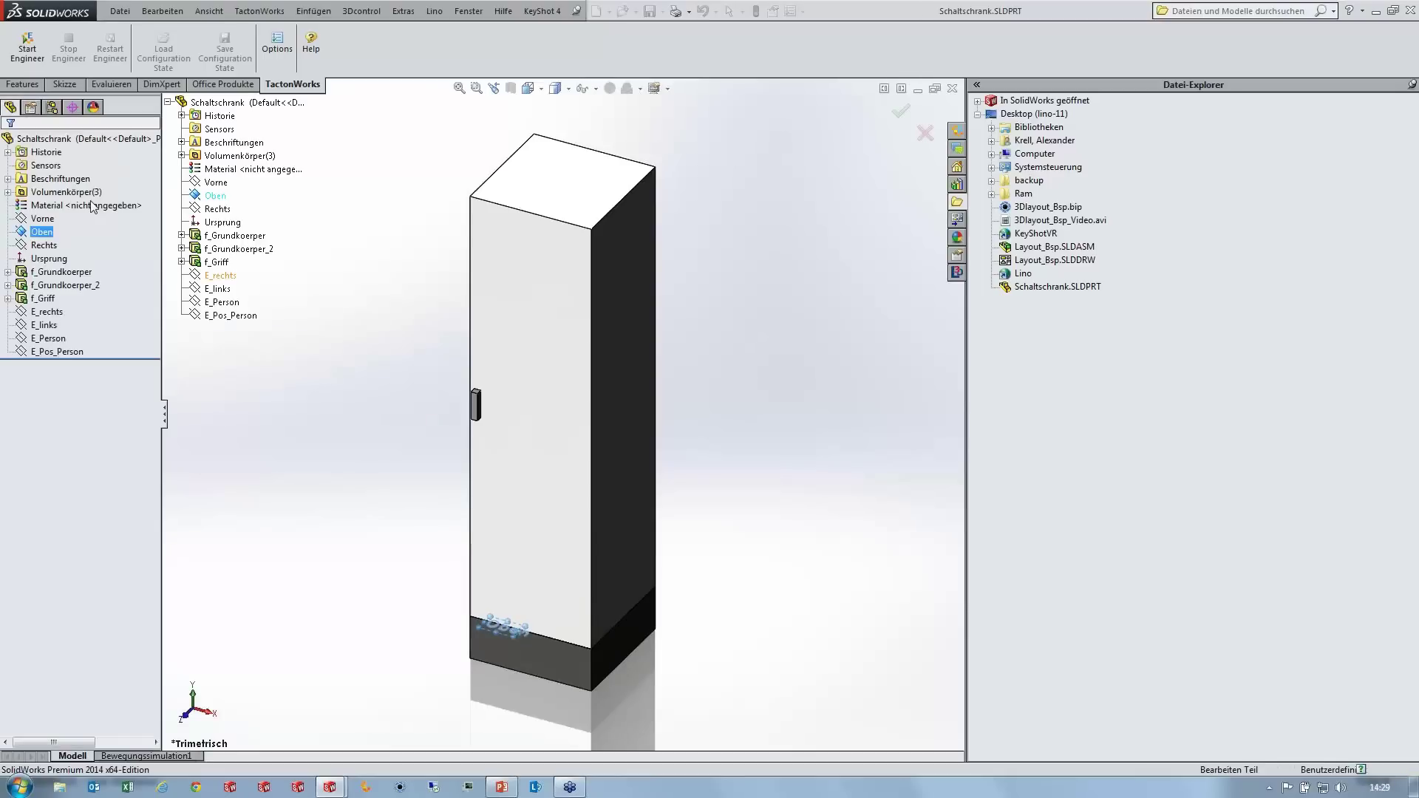
click(43, 273)
click(326, 216)
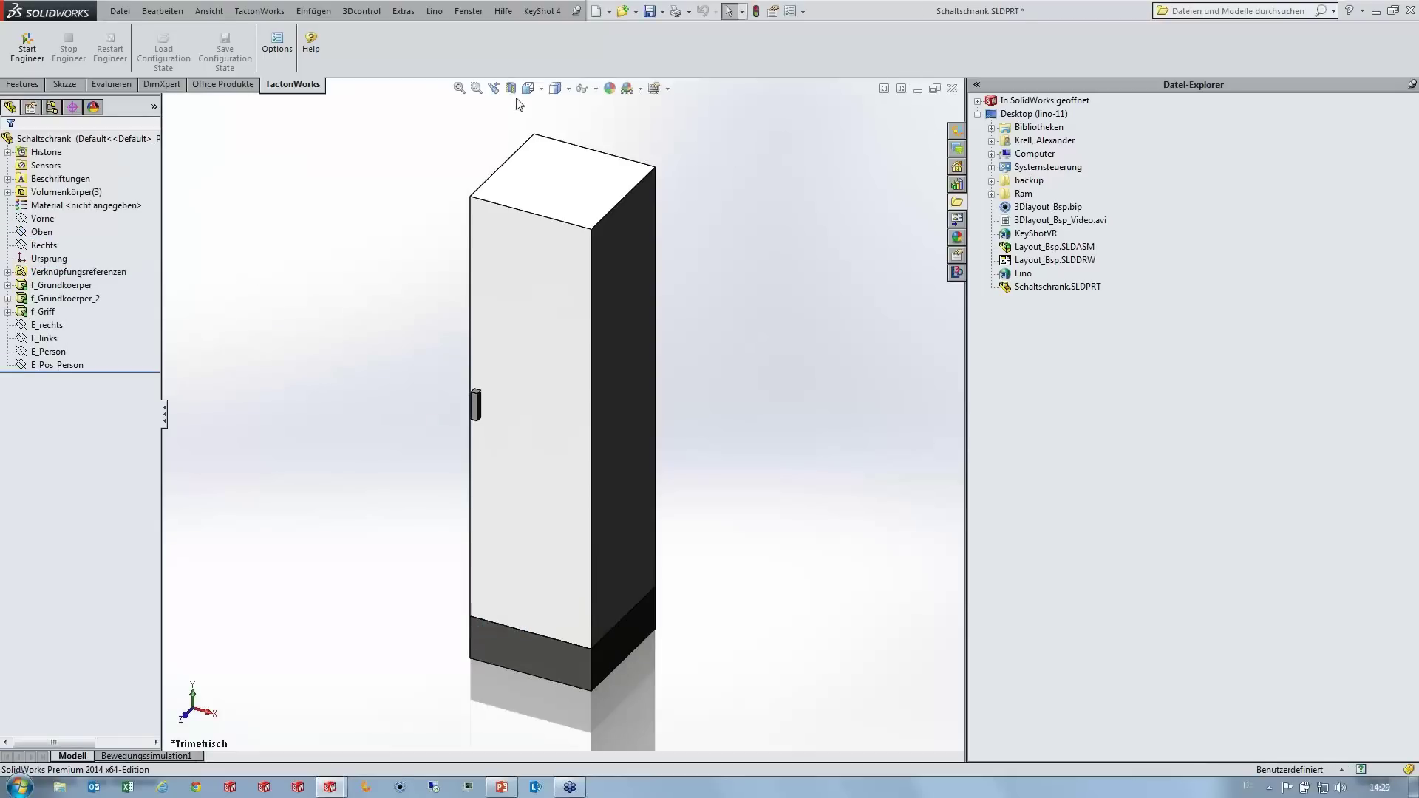
Step: Save the cabinet part and drag it into the Layout_Bsp assembly
click(649, 11)
key(ctrl+Tab)
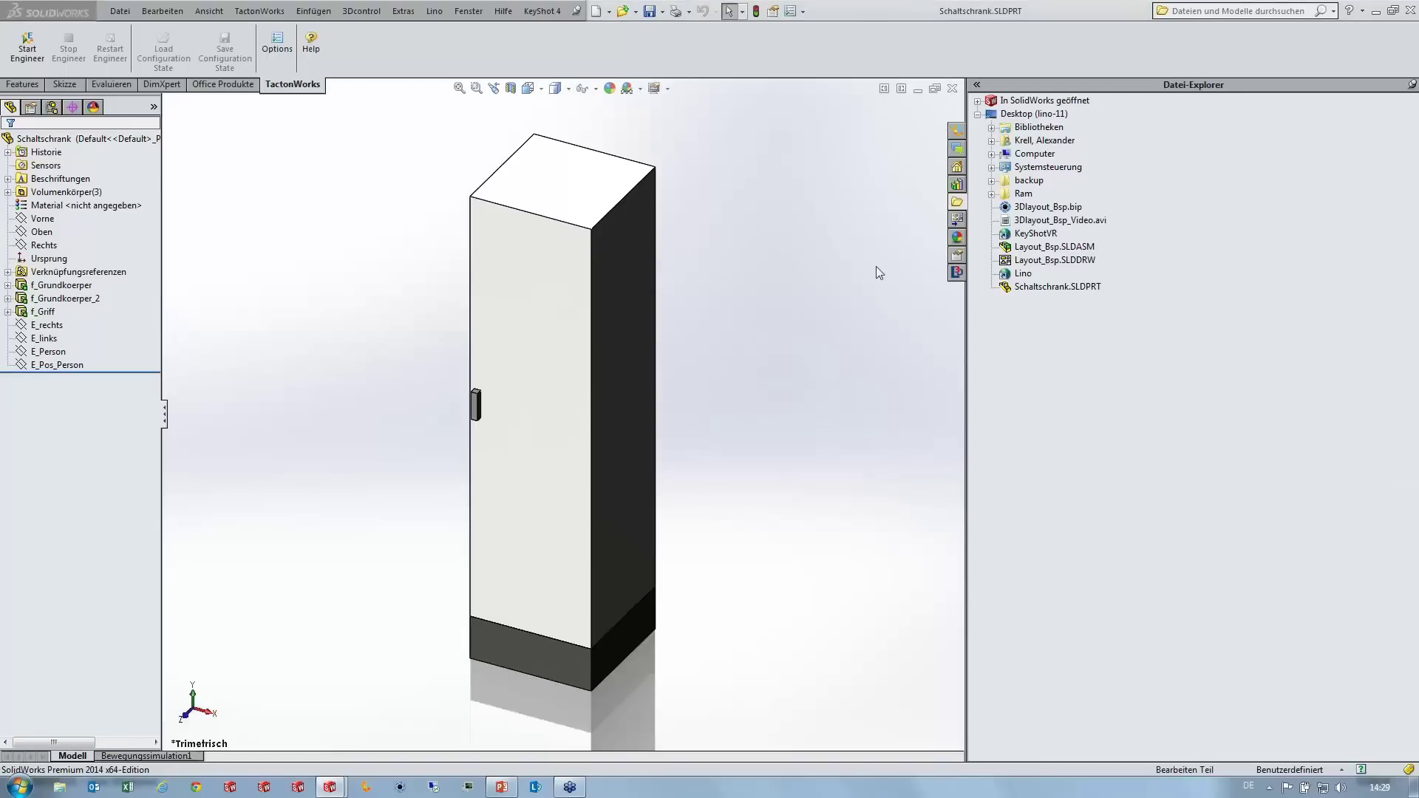
drag(1057, 287, 747, 442)
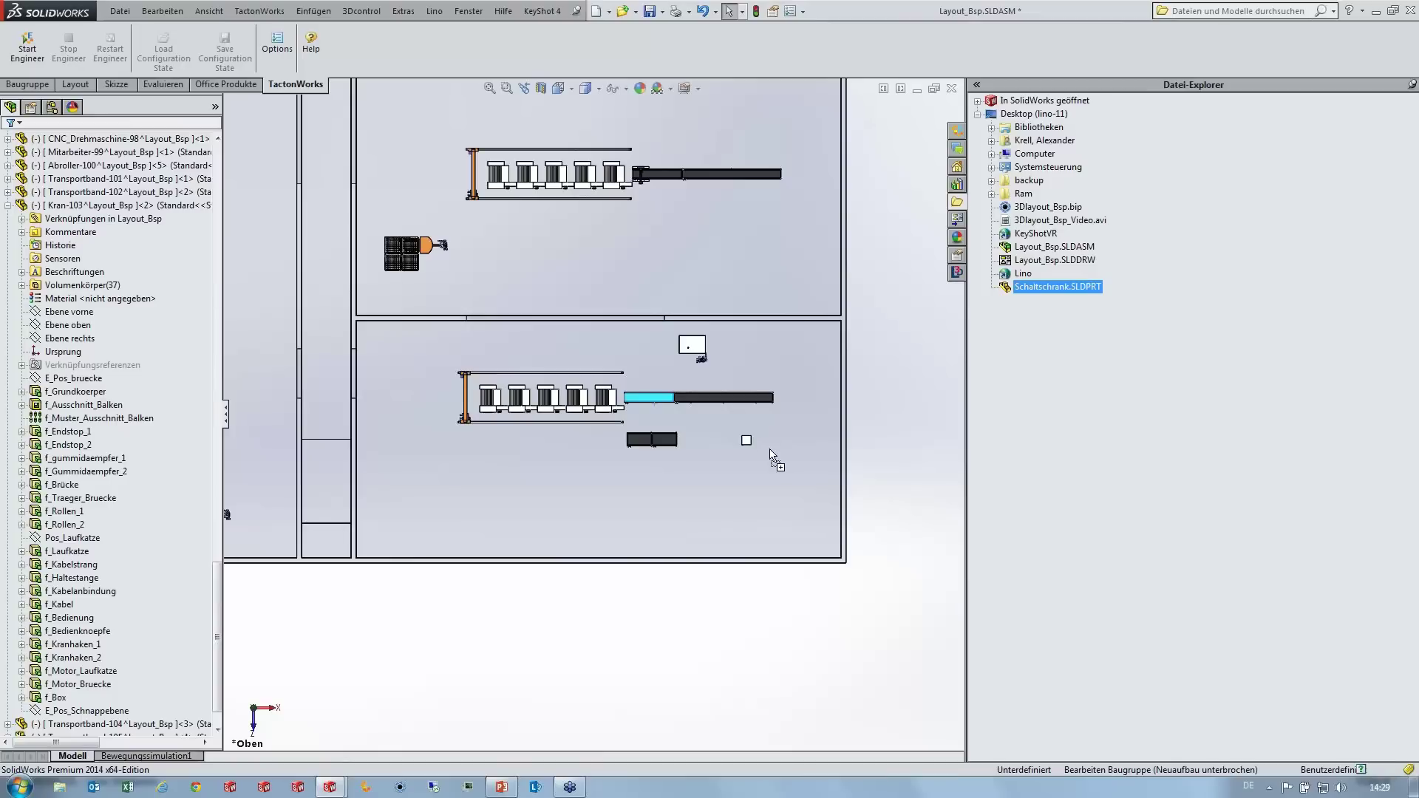
Step: Drop a trial cabinet on the hall floor, then delete Schaltschrank-106 again
drag(770, 454, 769, 454)
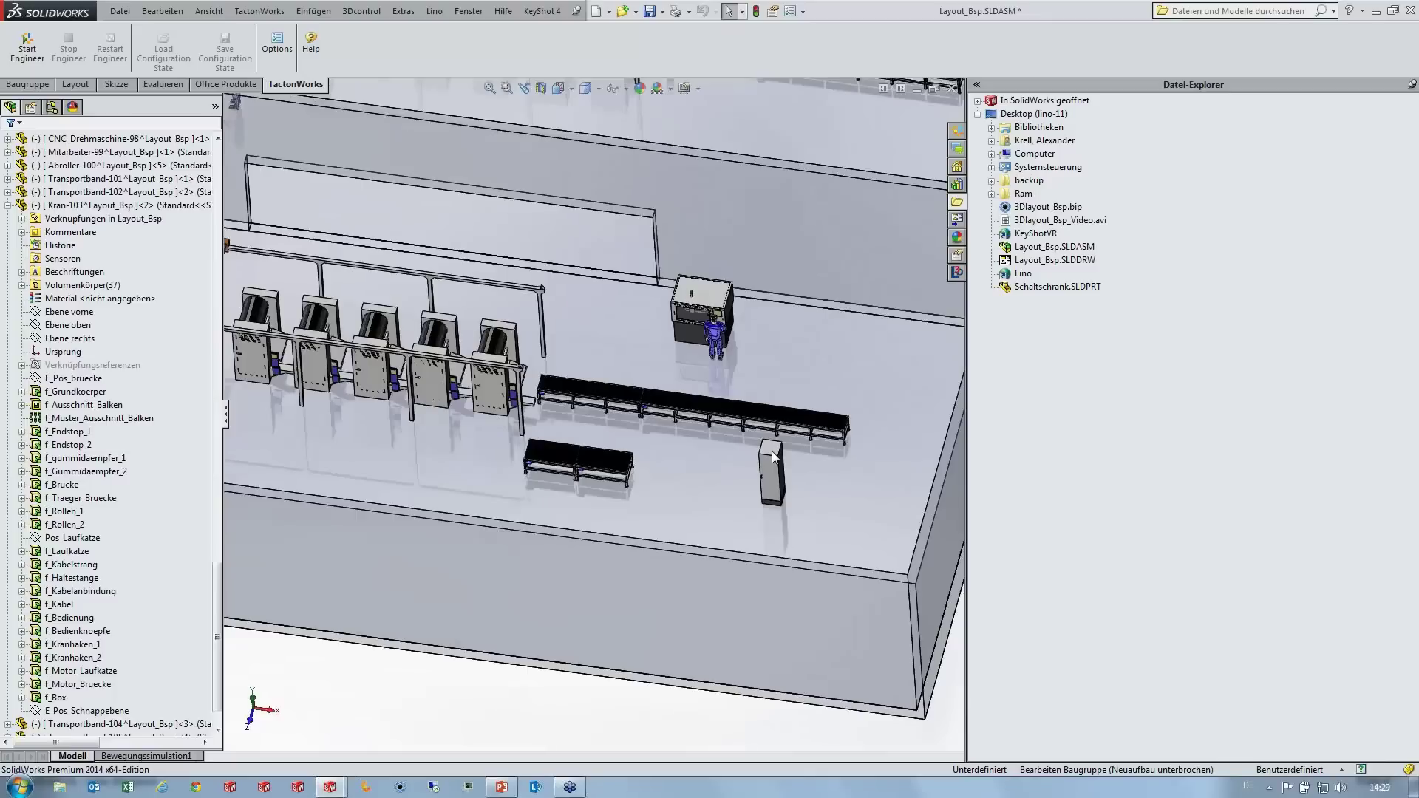
click(773, 477)
key(Delete)
click(800, 311)
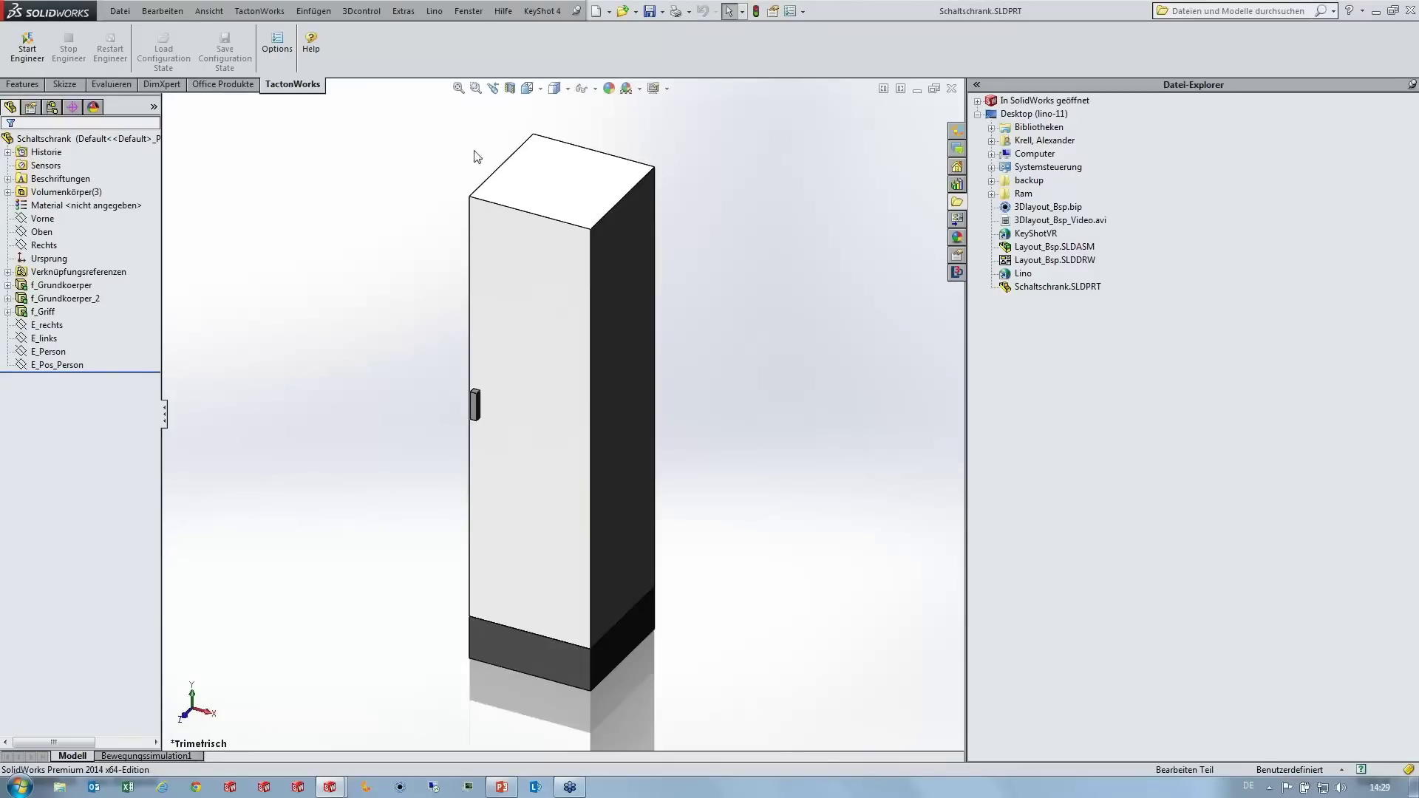
Step: Add a chain snap reference using Oben, Vorne and E_rechts planes
click(432, 13)
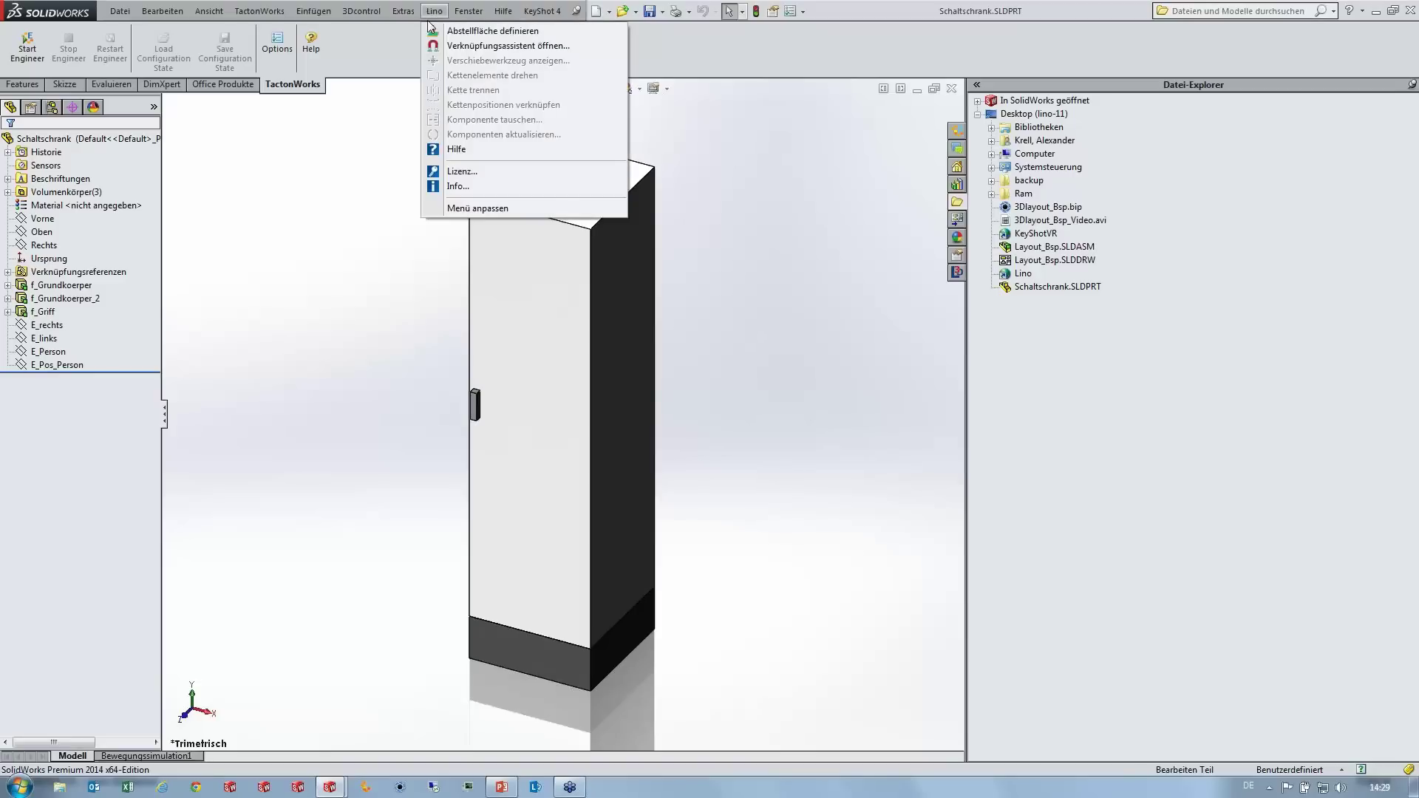
click(459, 49)
click(14, 204)
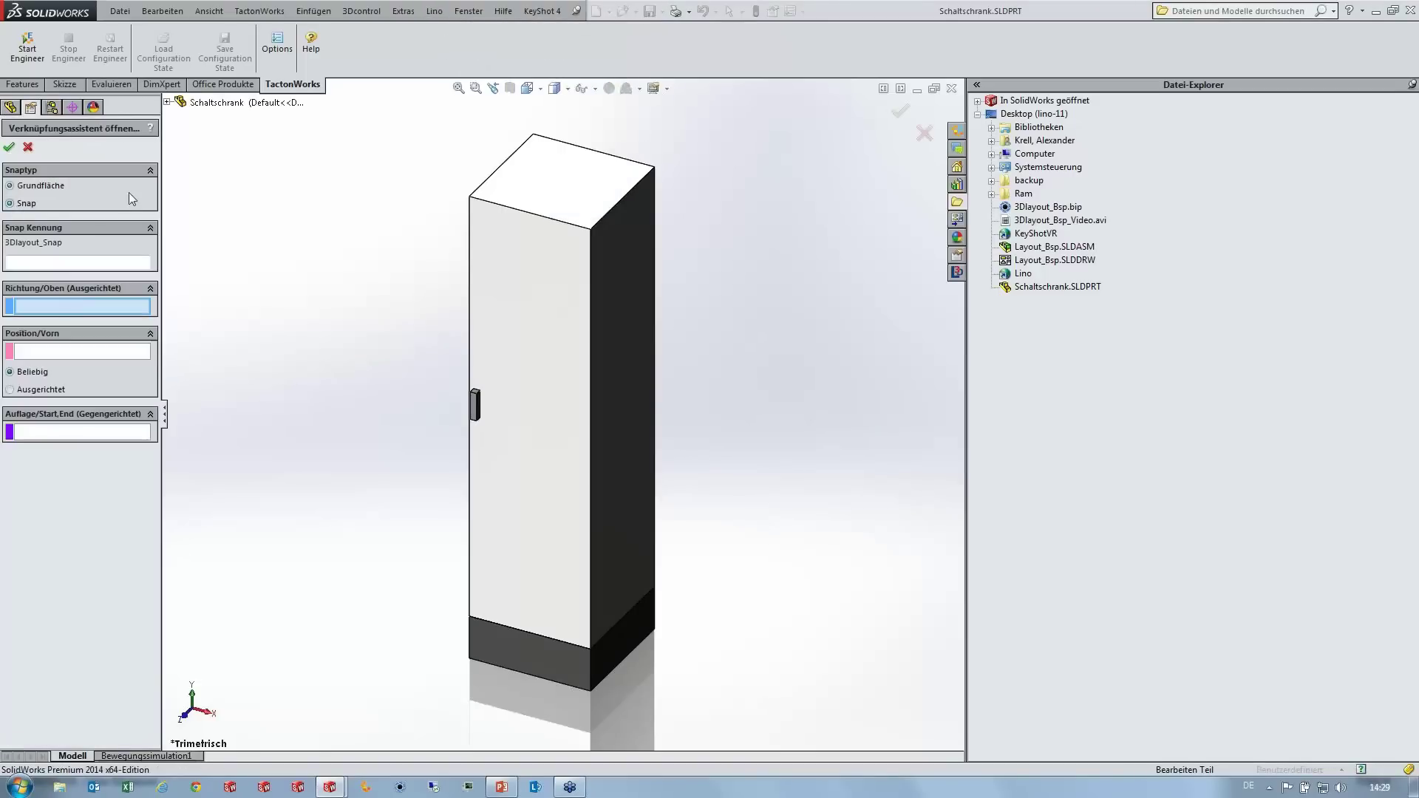
click(167, 102)
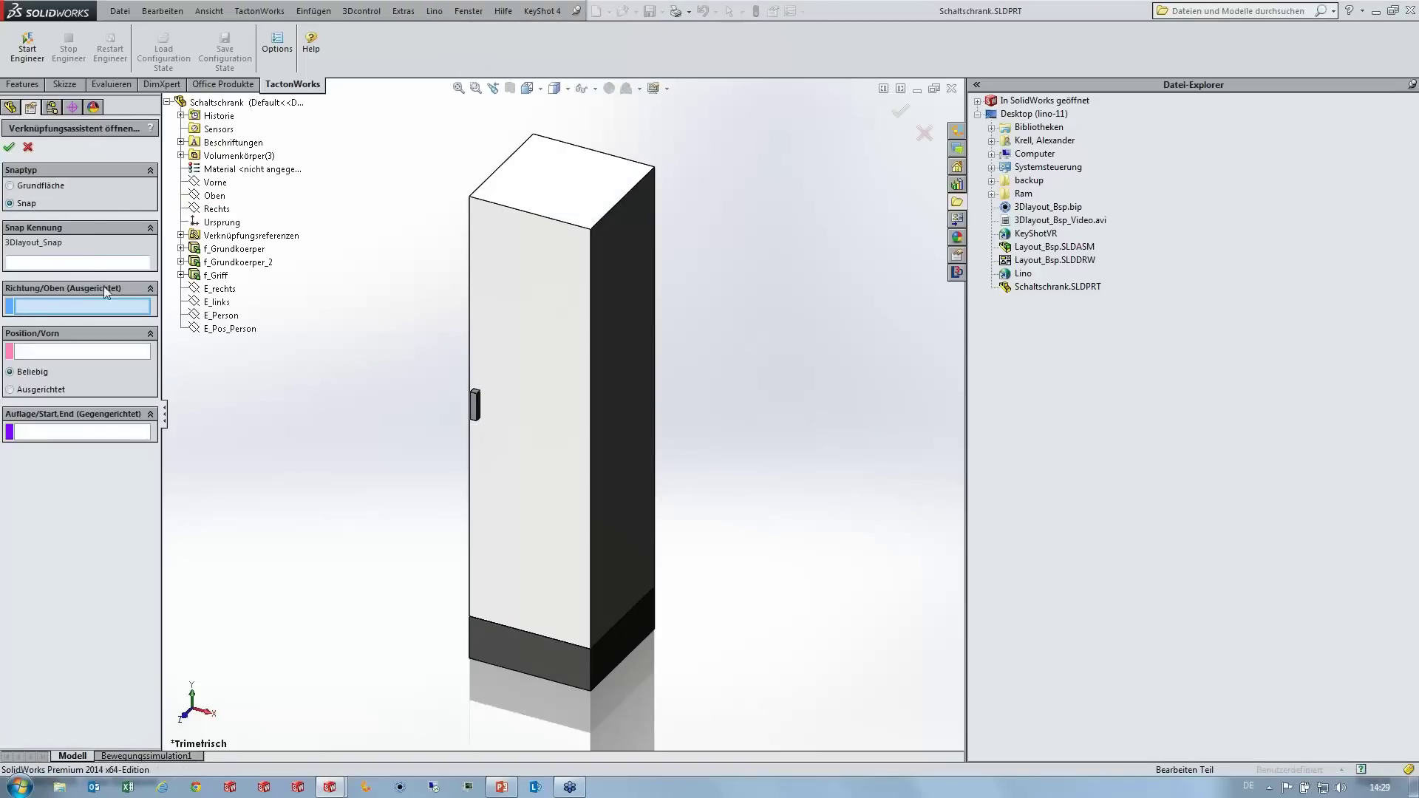
click(218, 199)
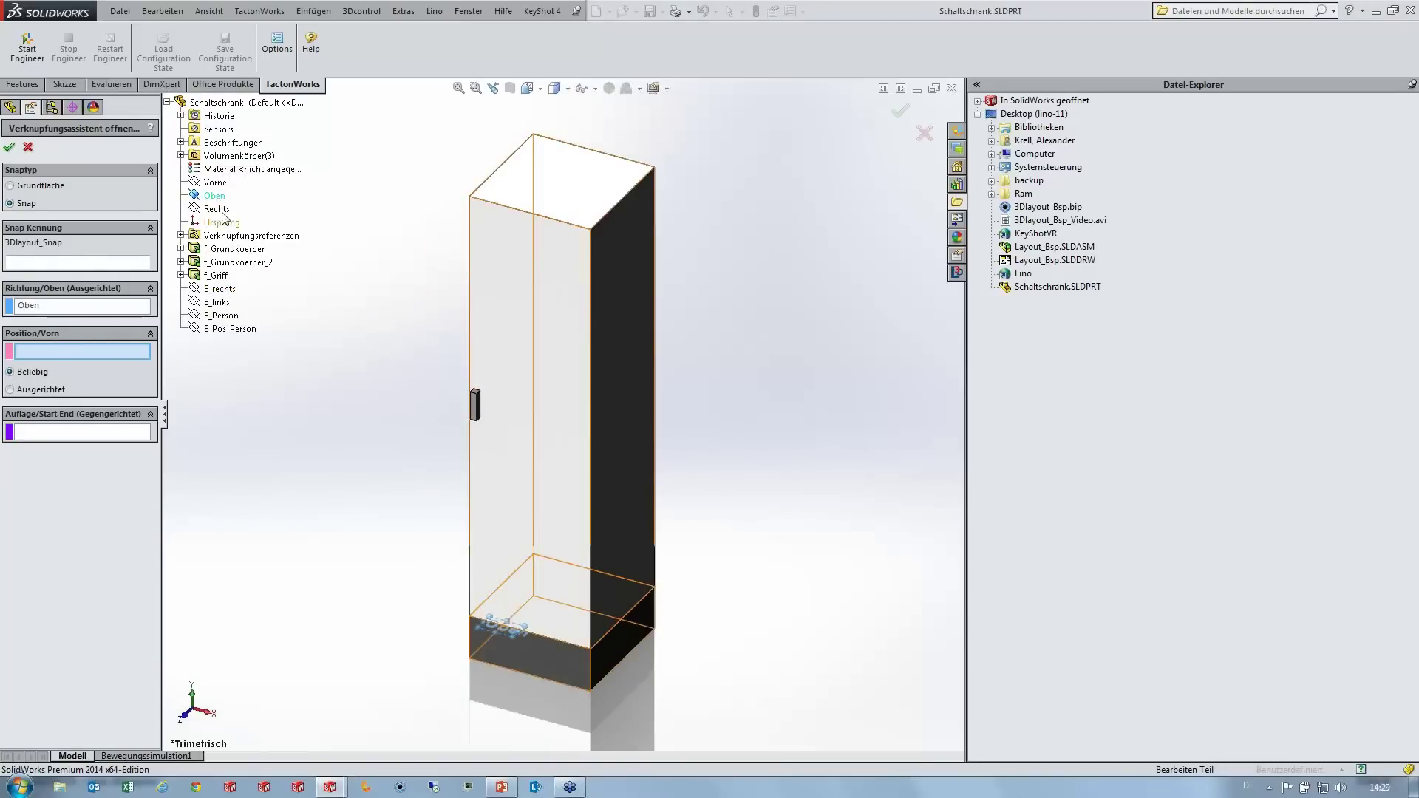
click(215, 183)
click(593, 306)
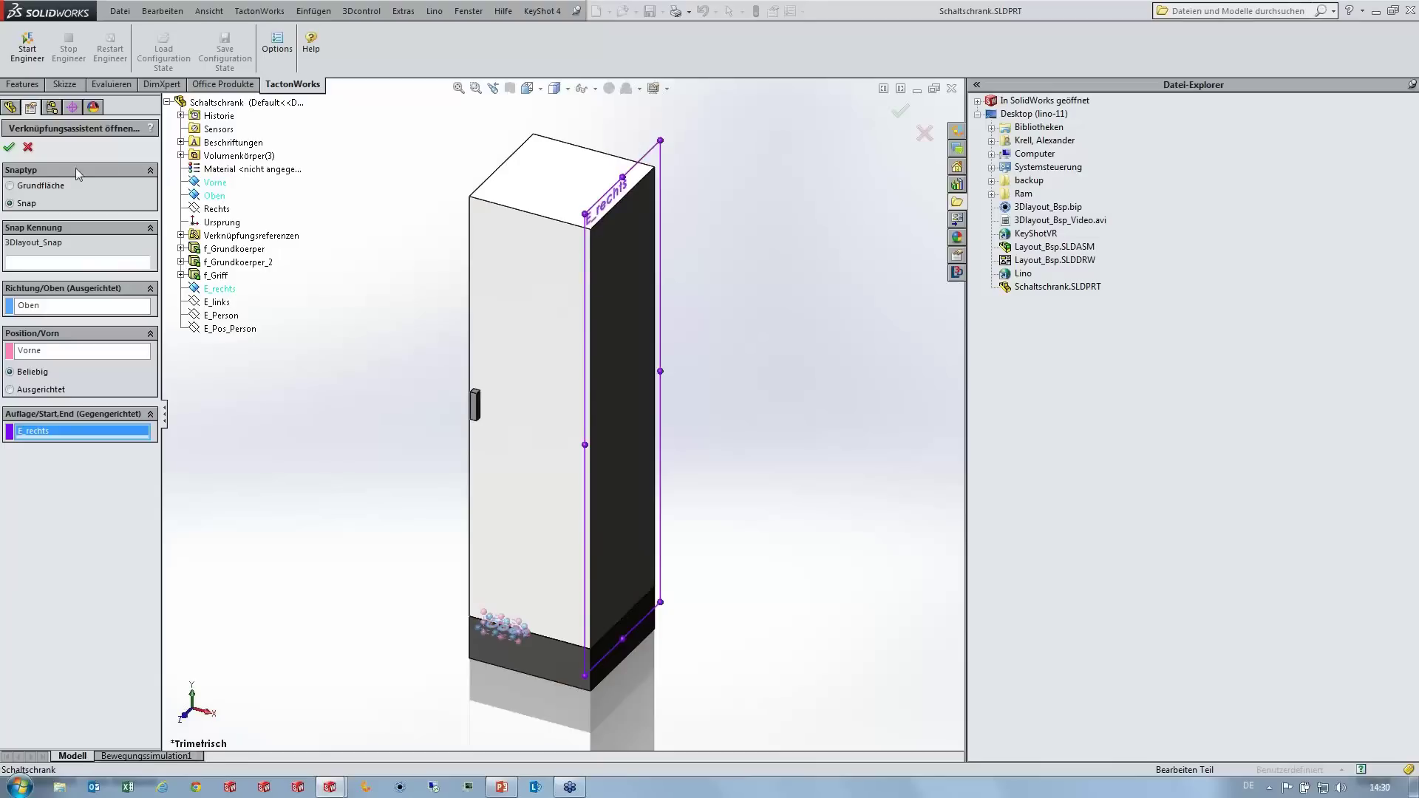
click(9, 146)
Step: Start a Snap-type reference with Oben up, Vorne position and E_links start plane
click(434, 10)
click(451, 46)
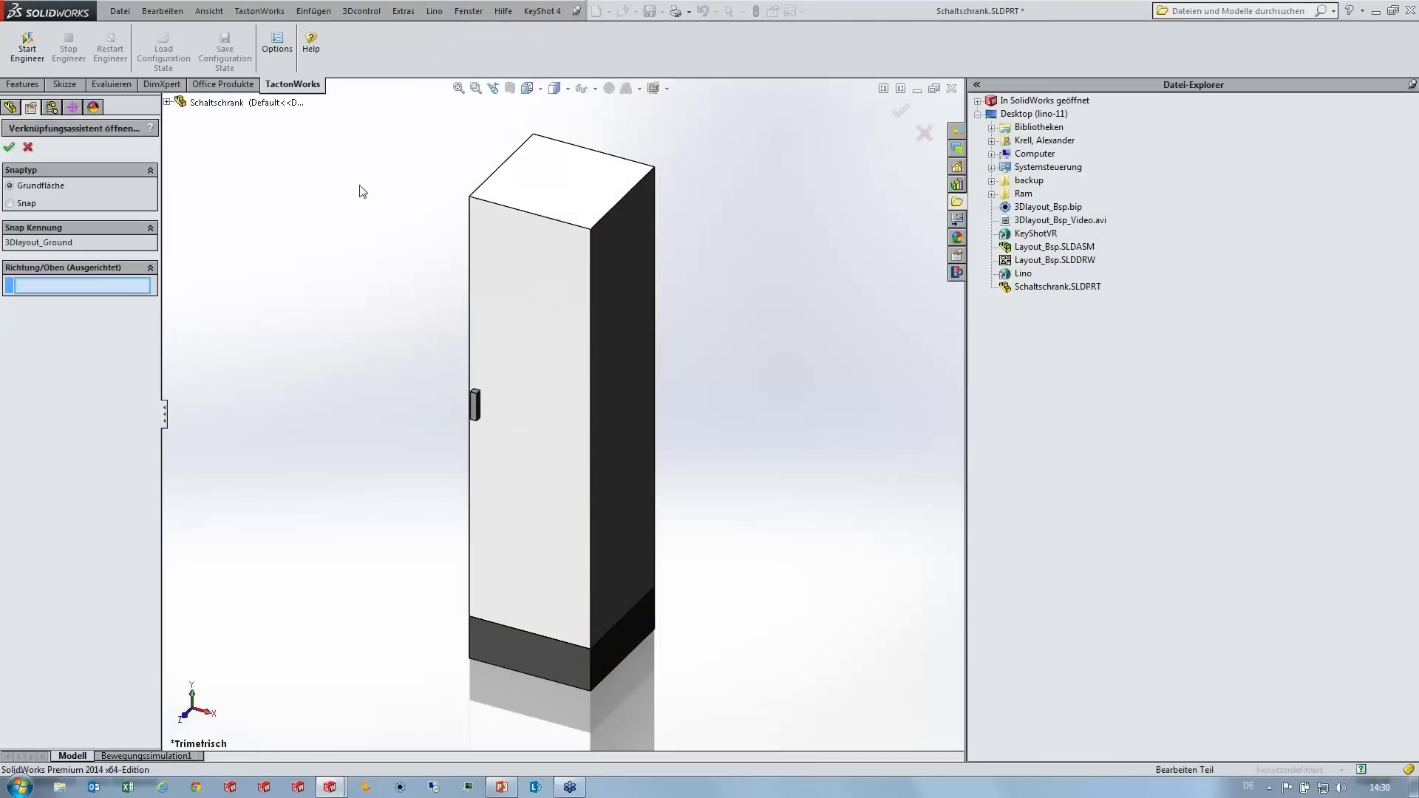
click(30, 205)
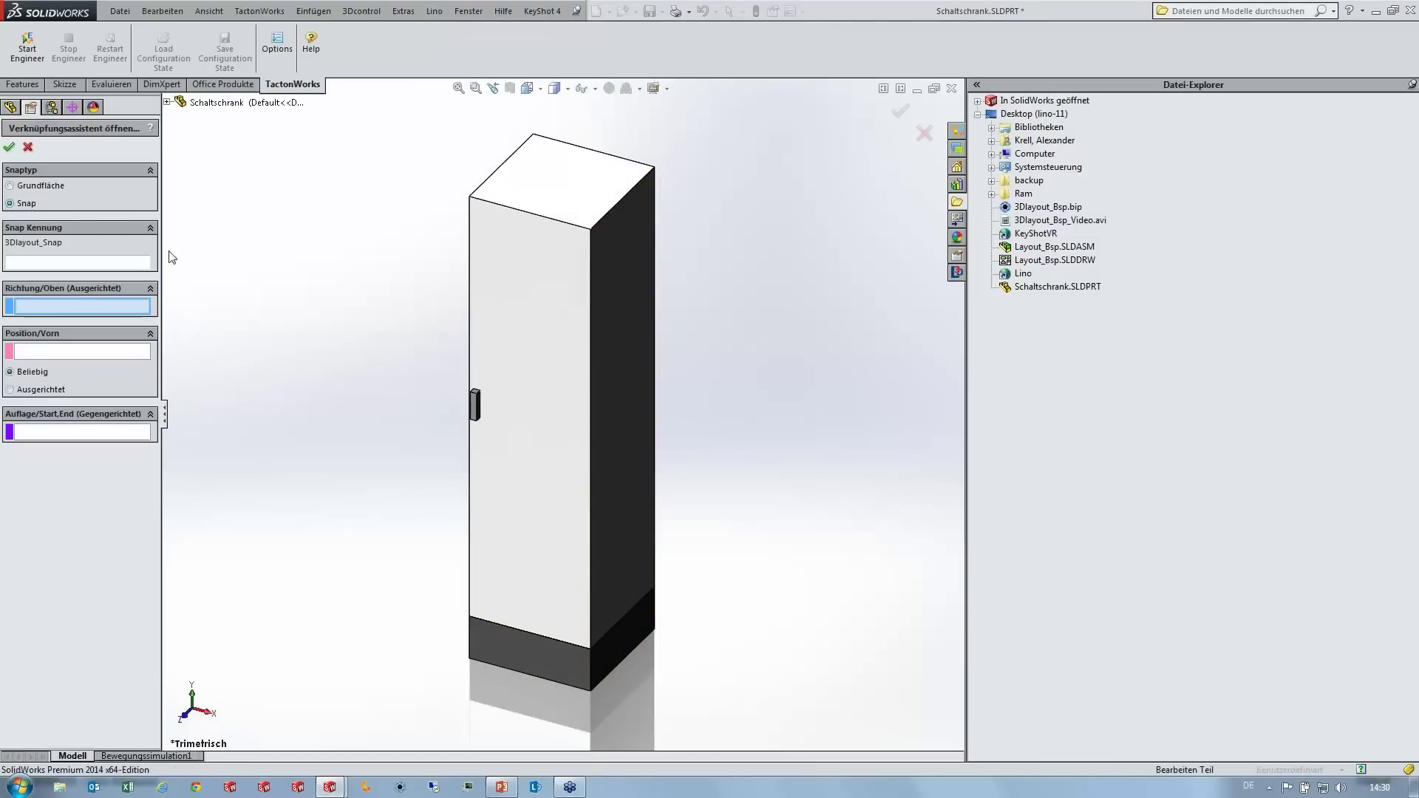
click(167, 102)
click(214, 196)
click(215, 183)
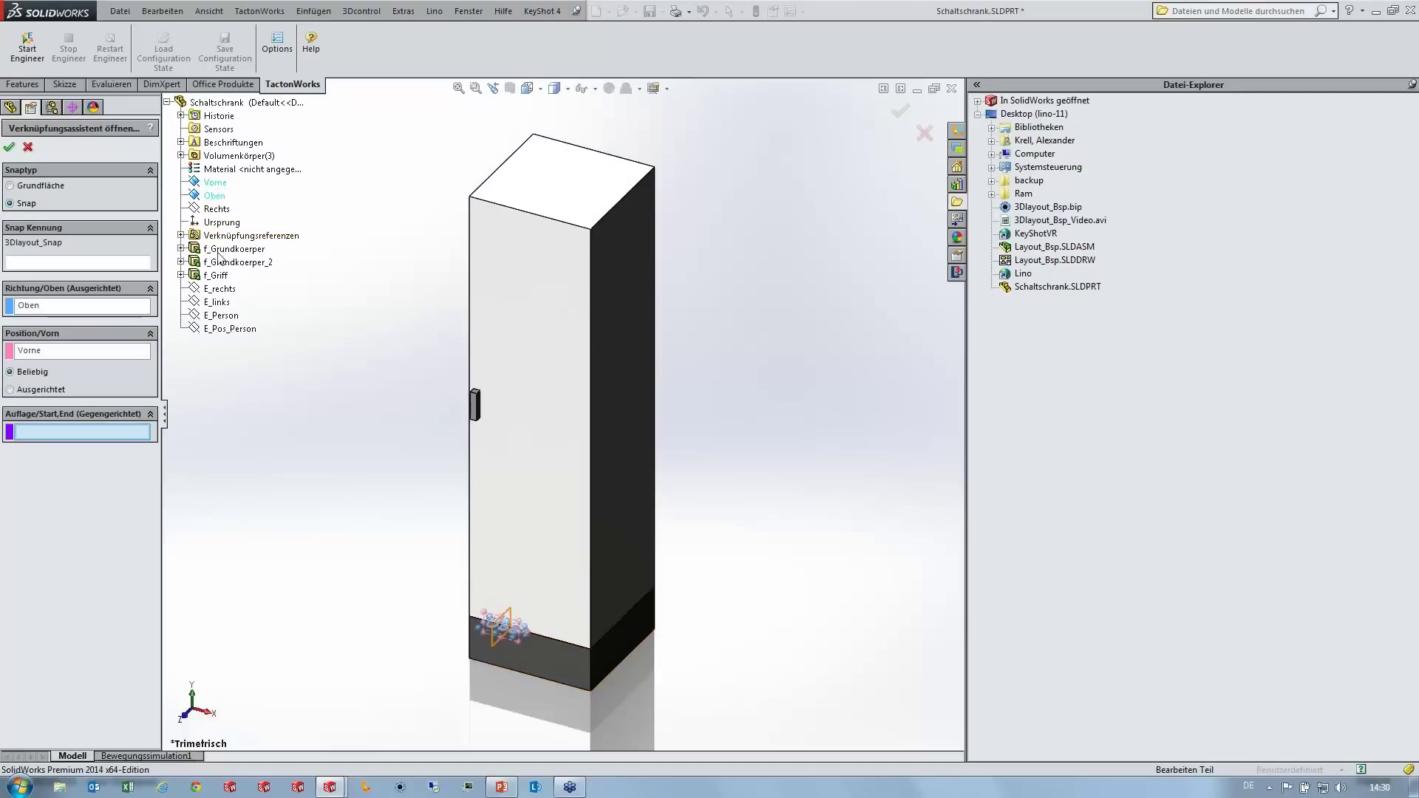
click(222, 303)
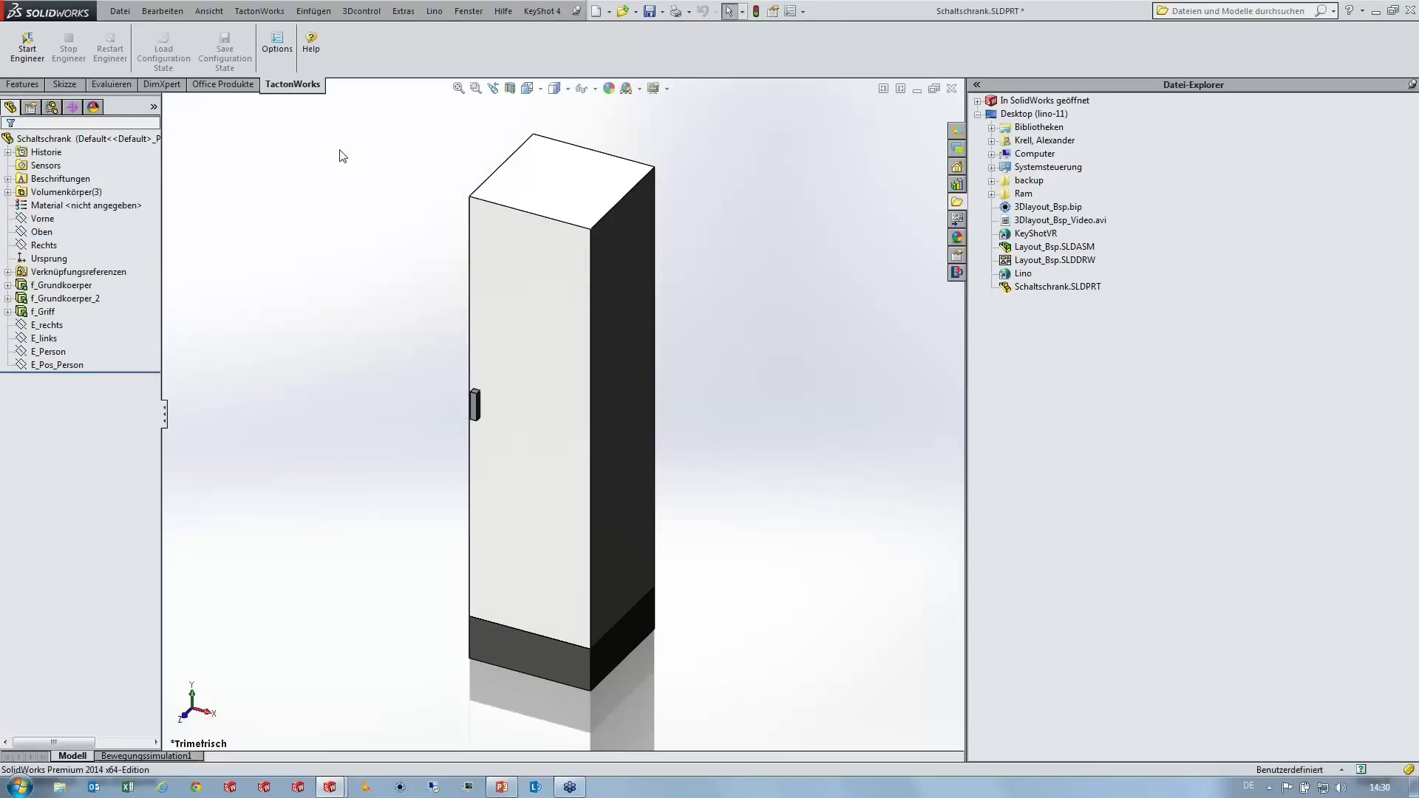
Step: Create Snap reference 'Person' with Oben, E_Pos_Person and E_Person, then save and return to the assembly
click(437, 11)
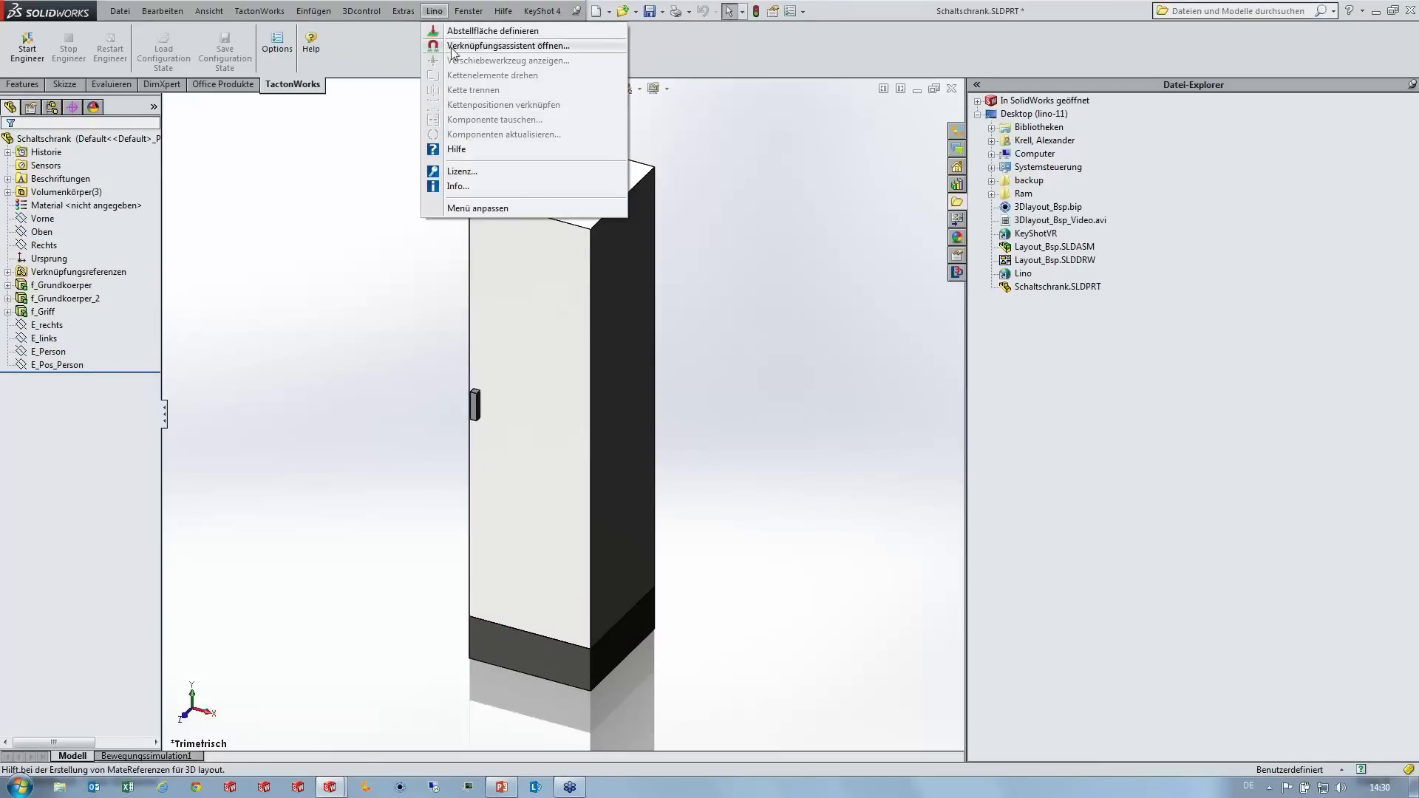
click(452, 49)
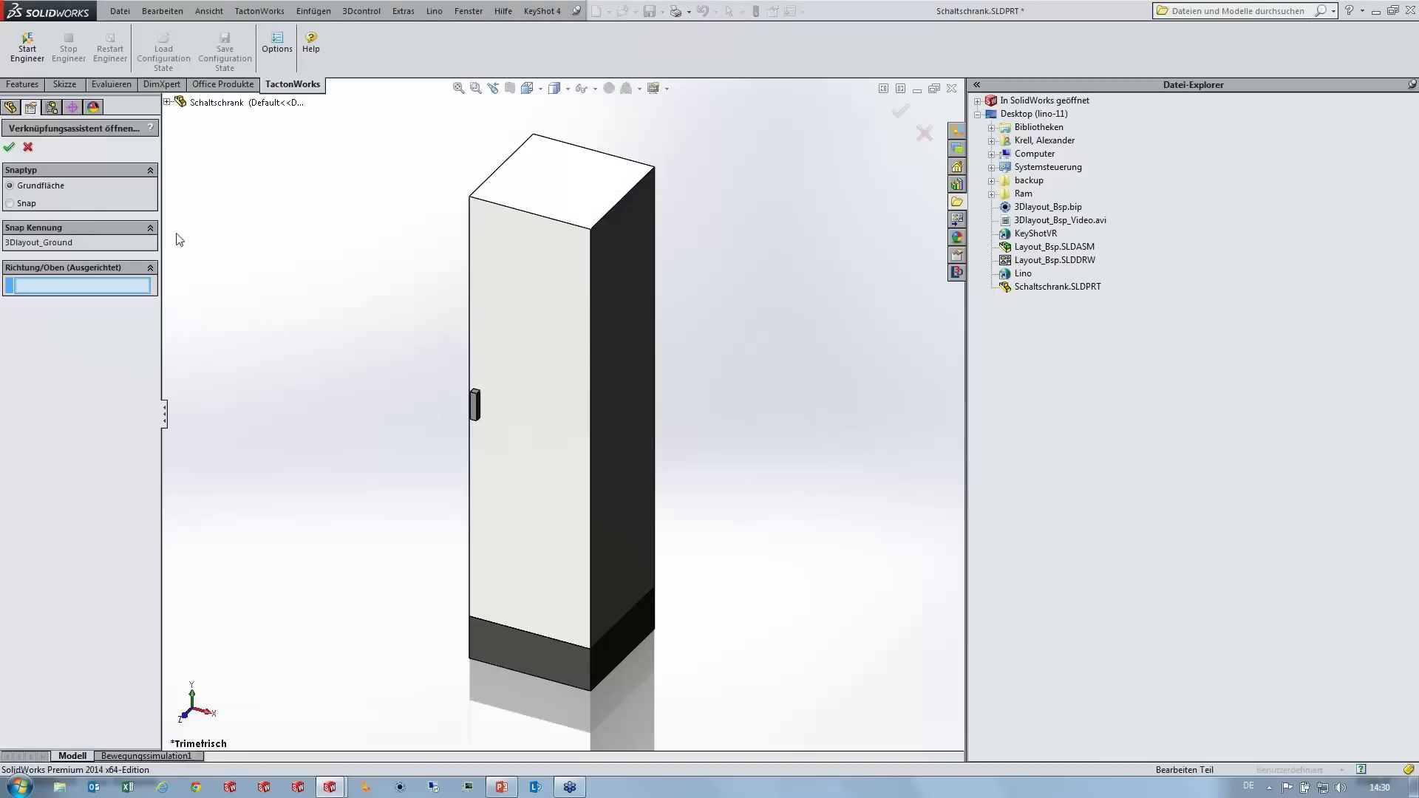
click(47, 258)
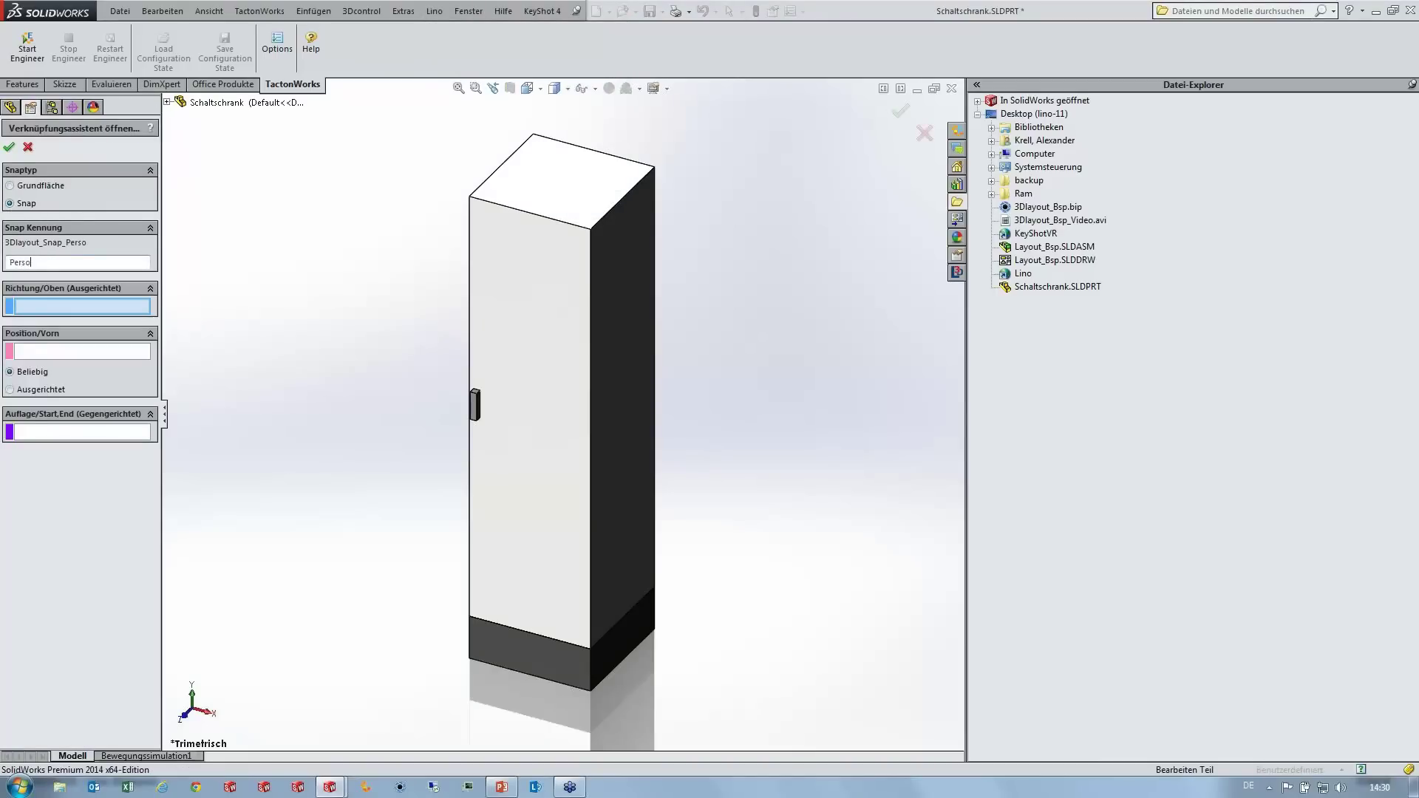
click(167, 102)
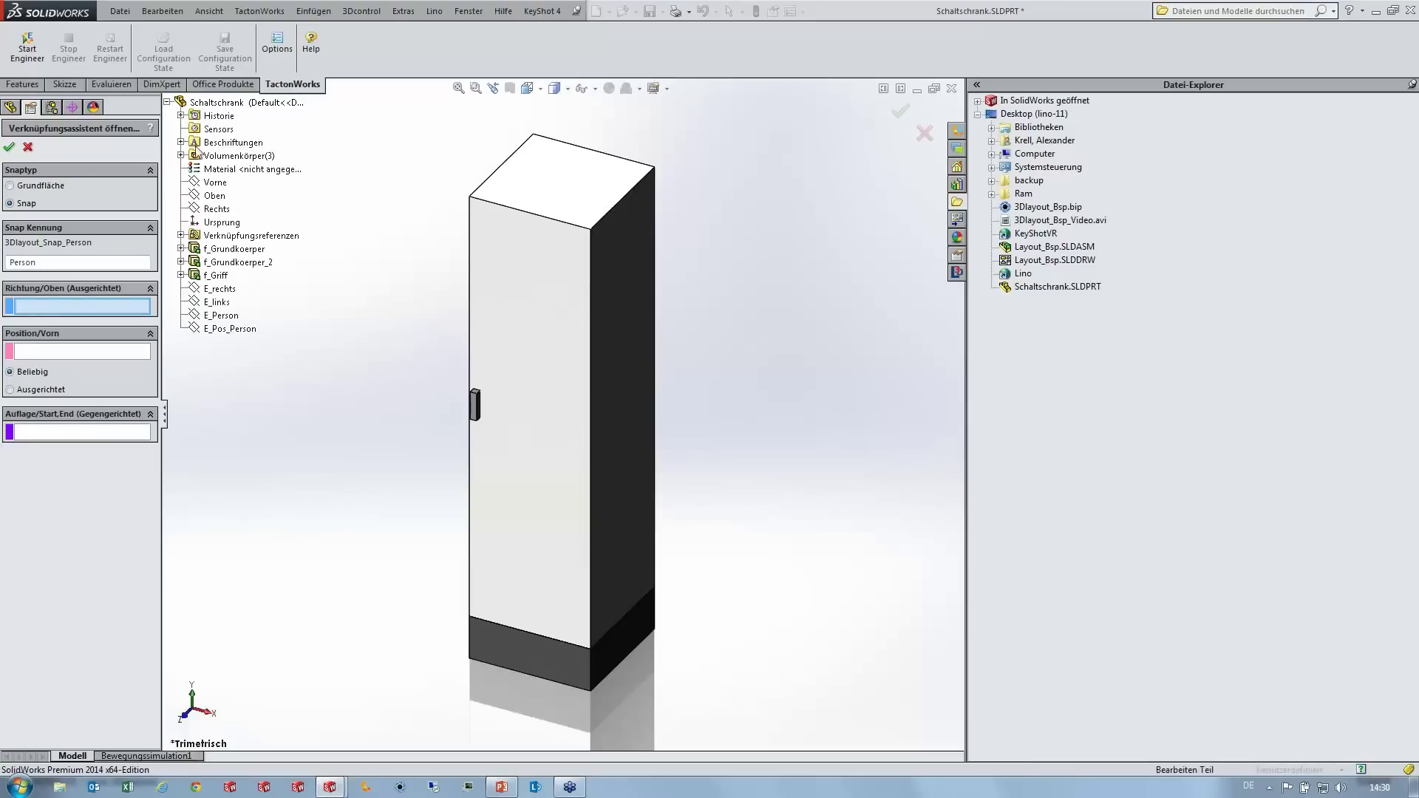
click(216, 196)
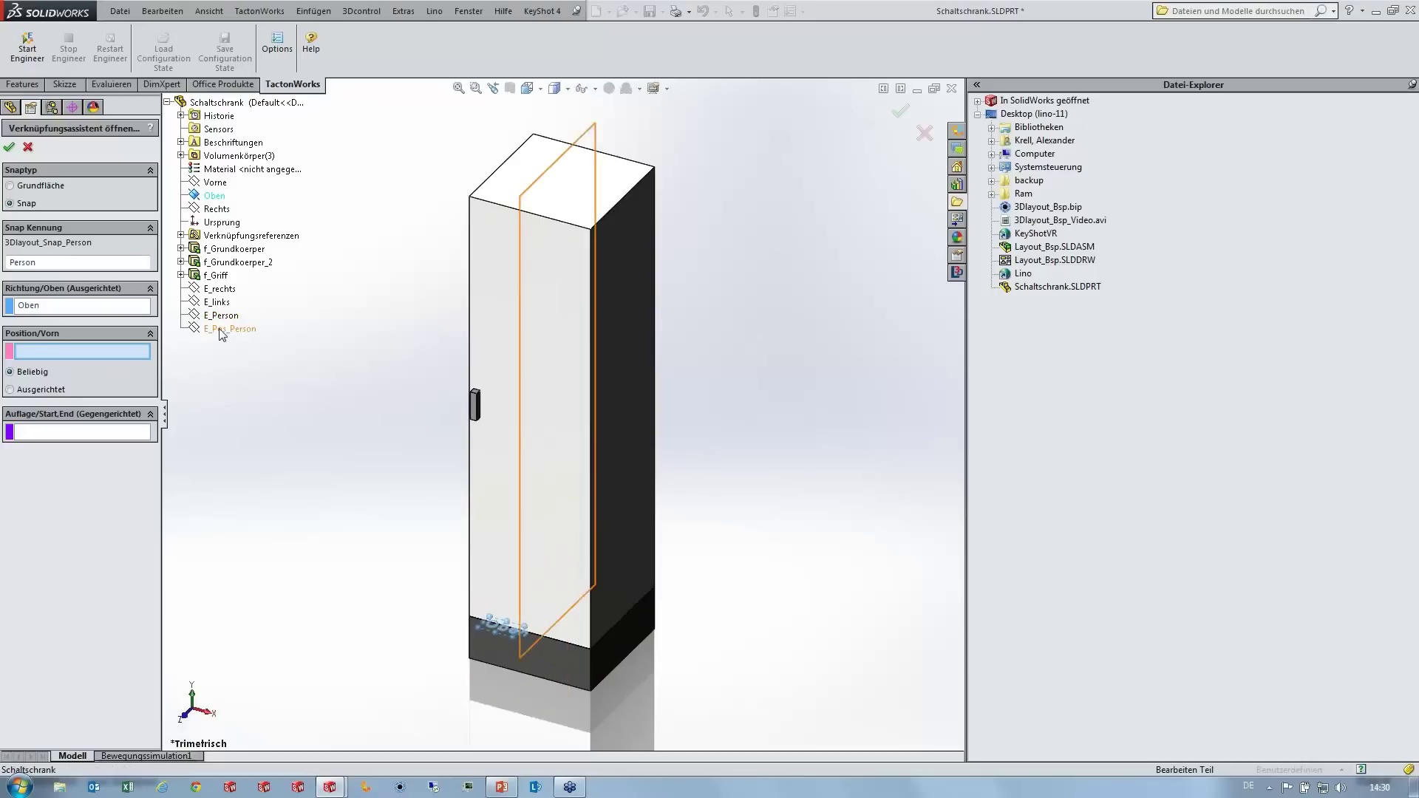
click(222, 331)
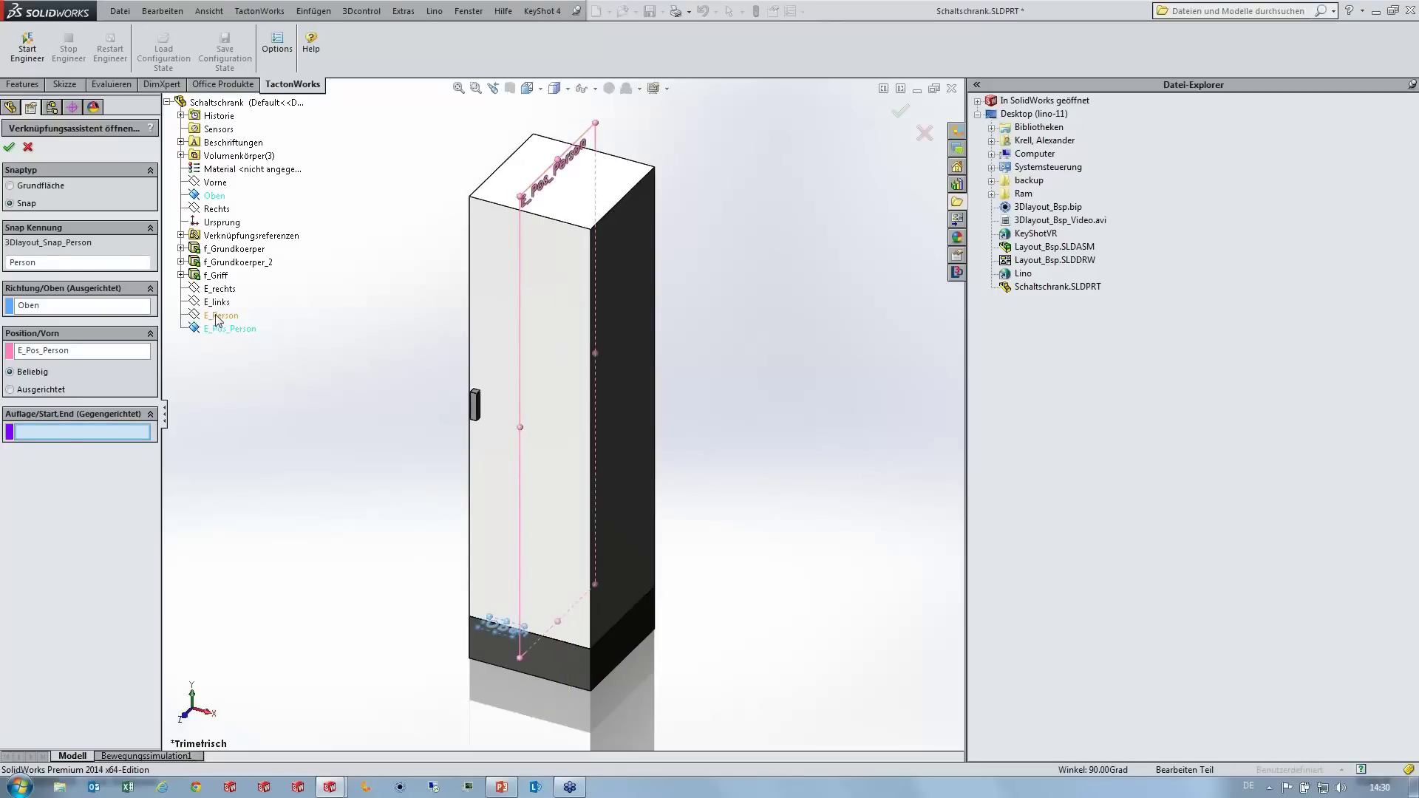
click(219, 317)
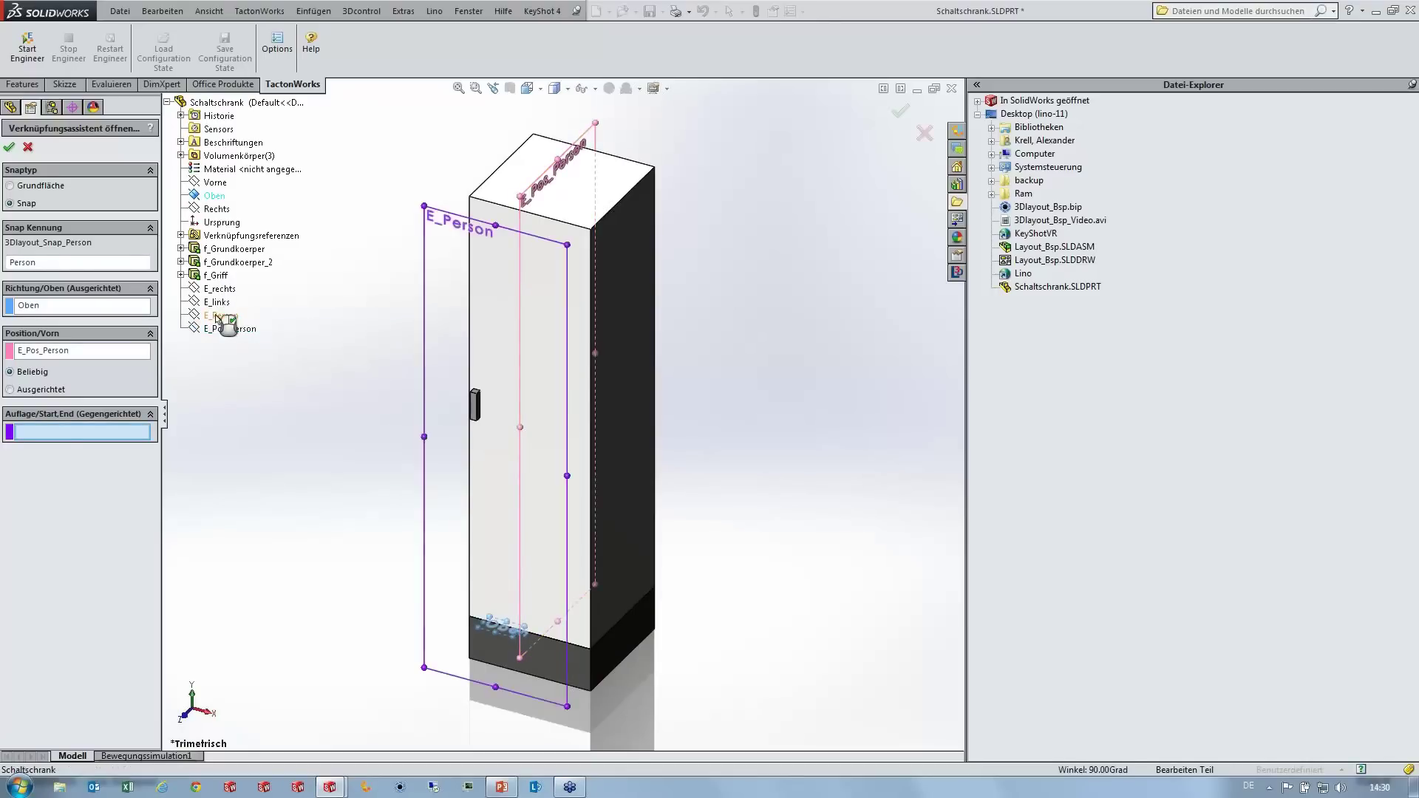
click(9, 148)
click(648, 12)
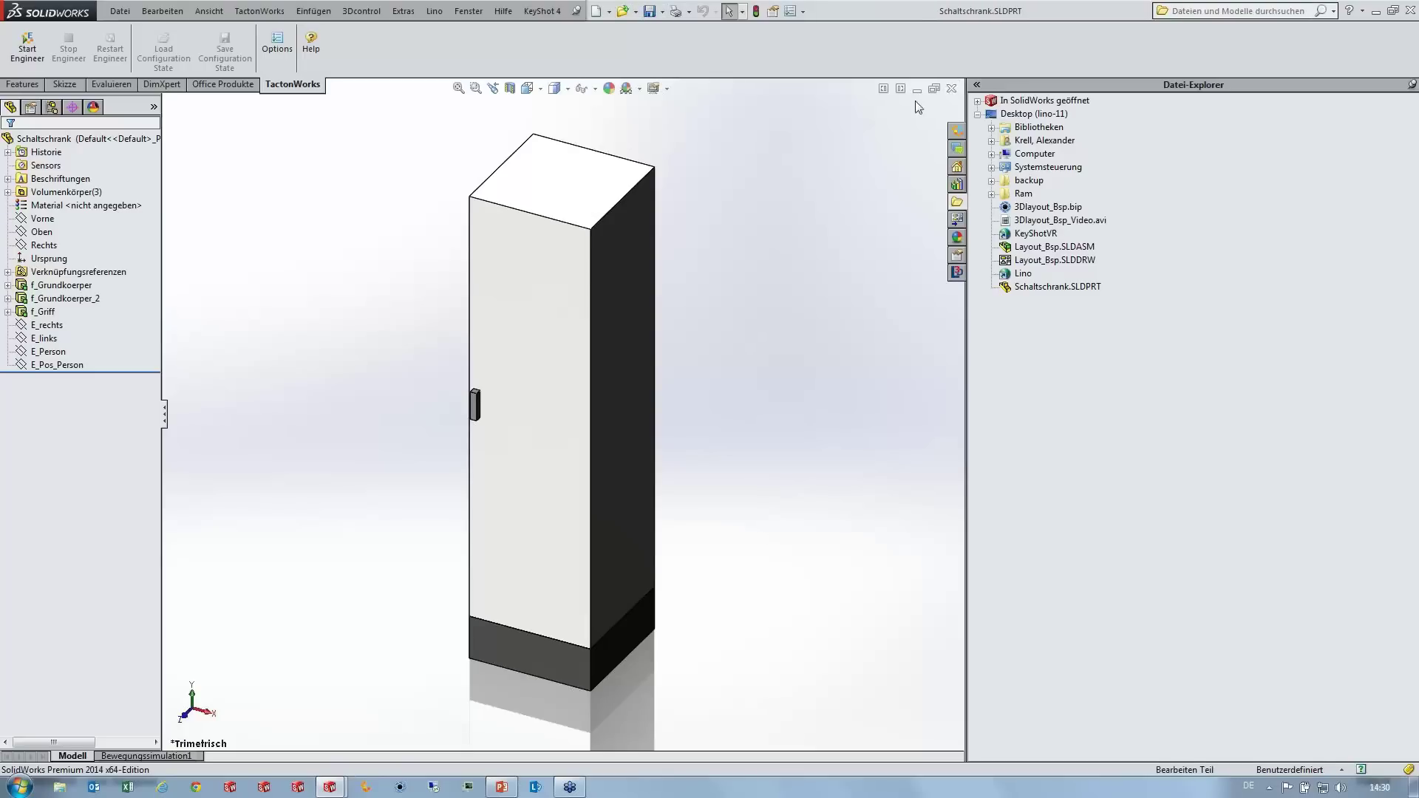
key(ctrl+Tab)
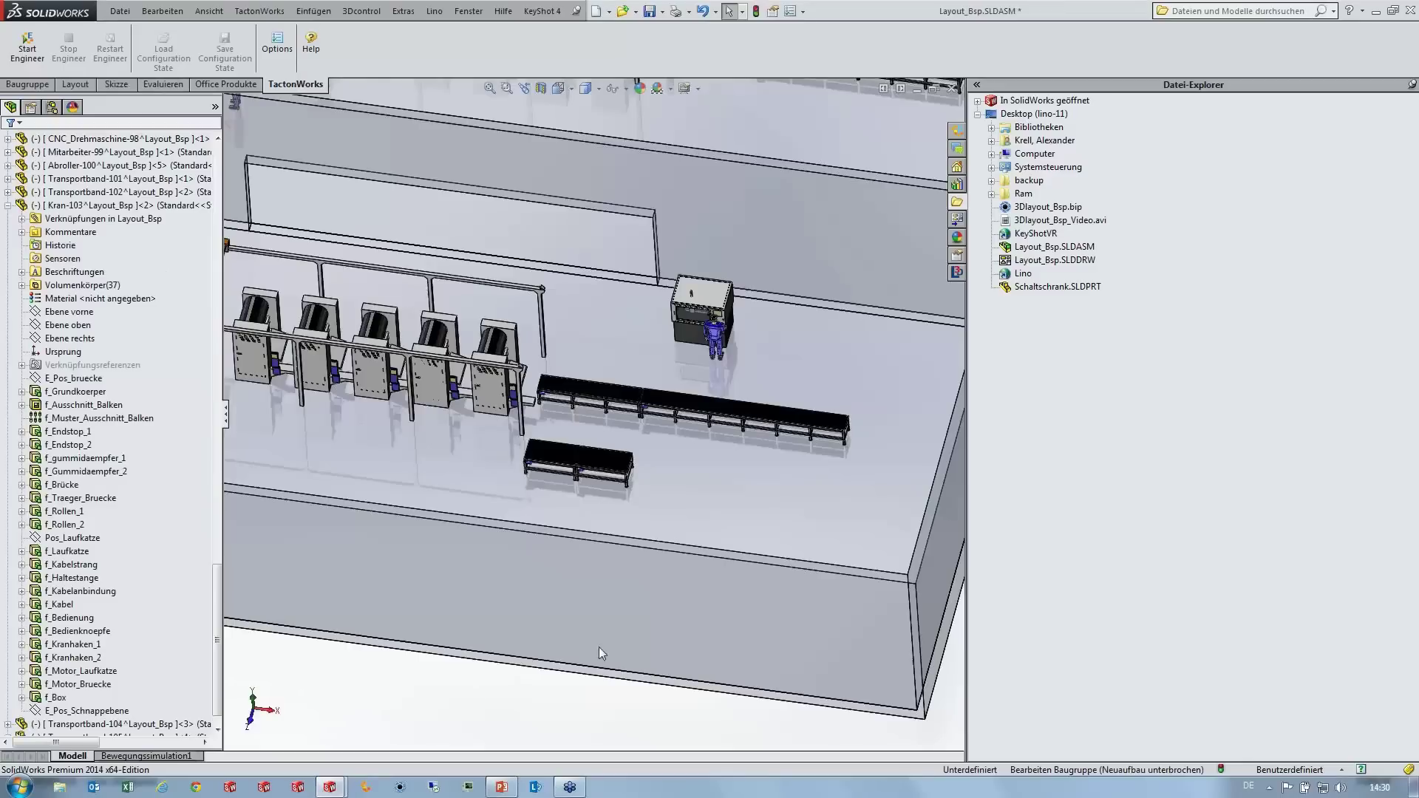
Step: In top view, snap a second Schaltschrank cabinet beside the existing one
click(252, 697)
drag(1057, 287, 792, 411)
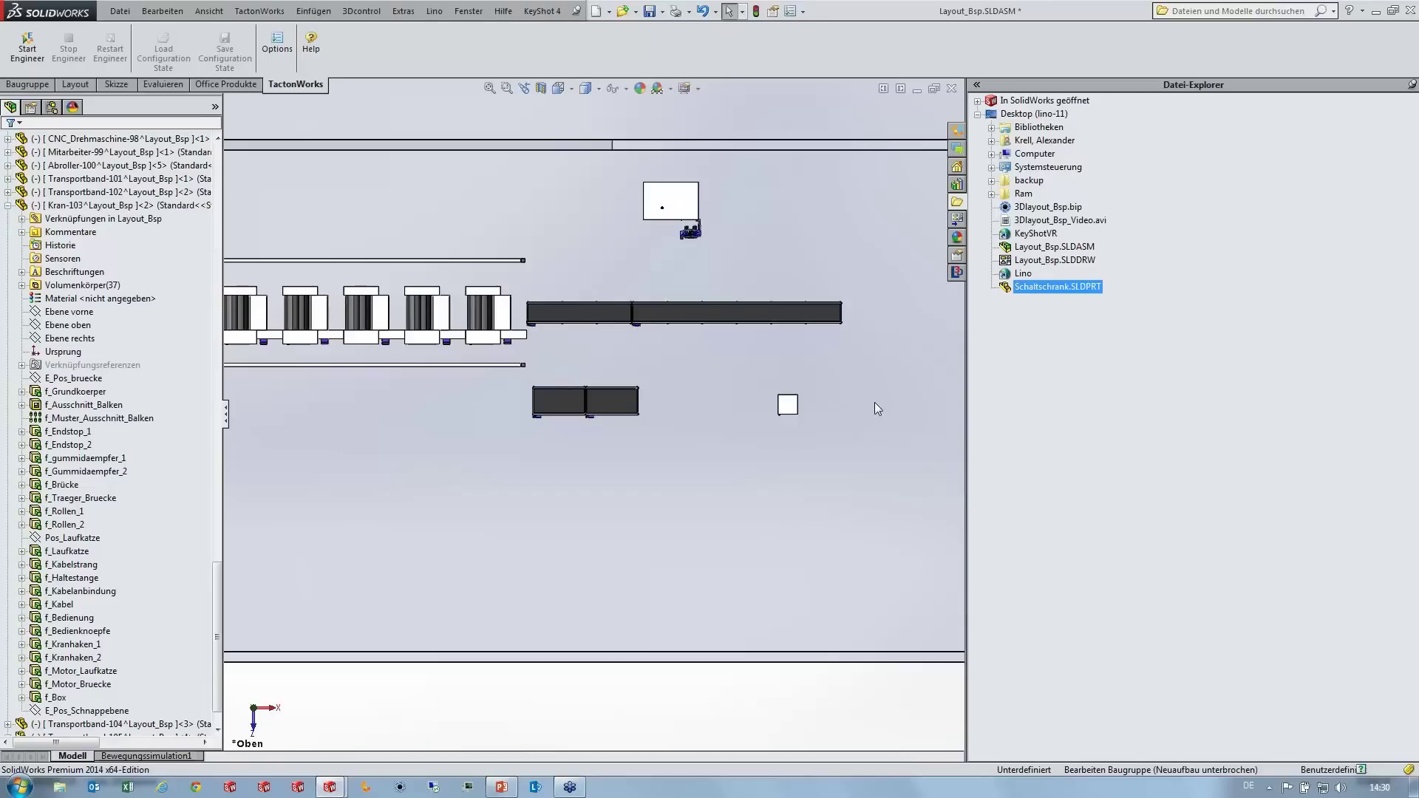
drag(1031, 295, 797, 411)
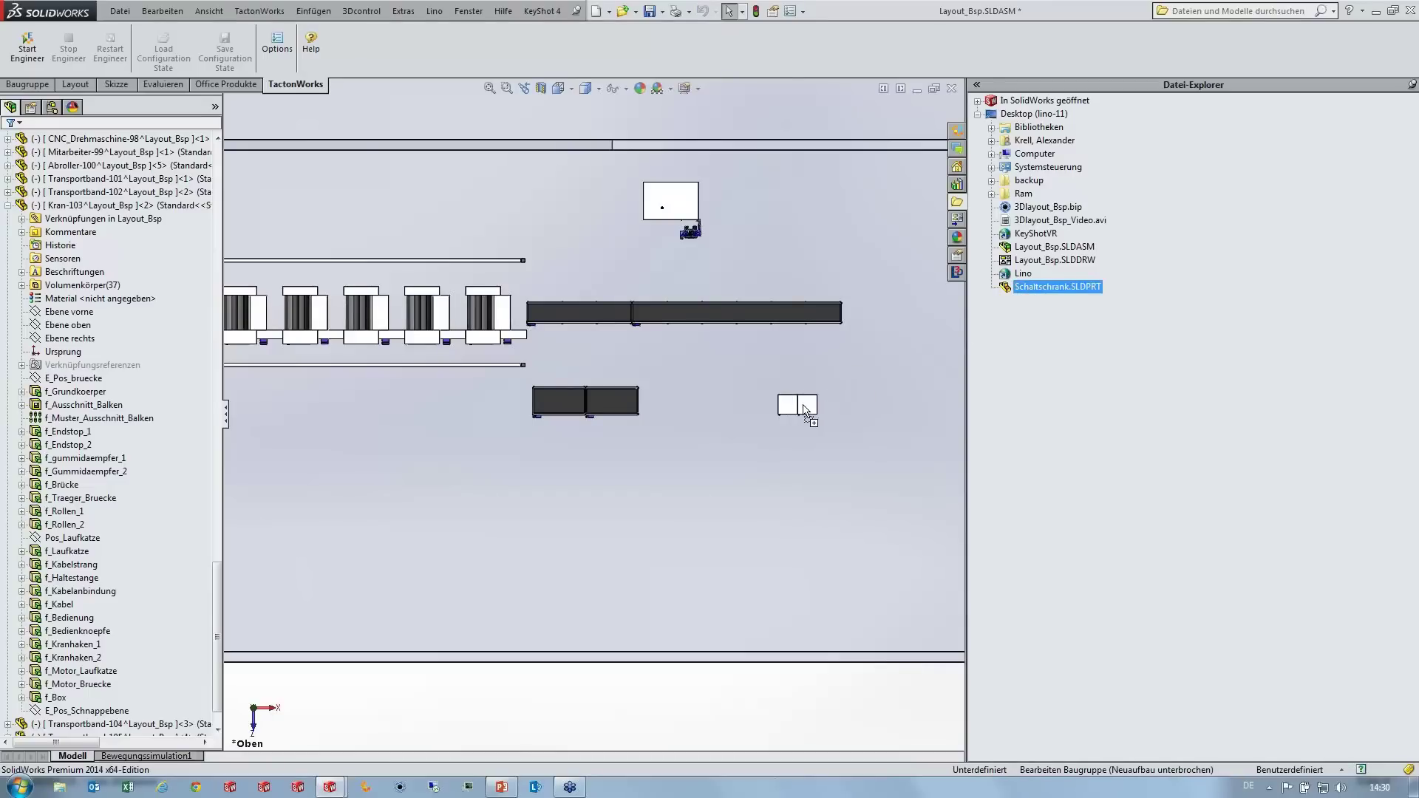
drag(797, 411, 798, 413)
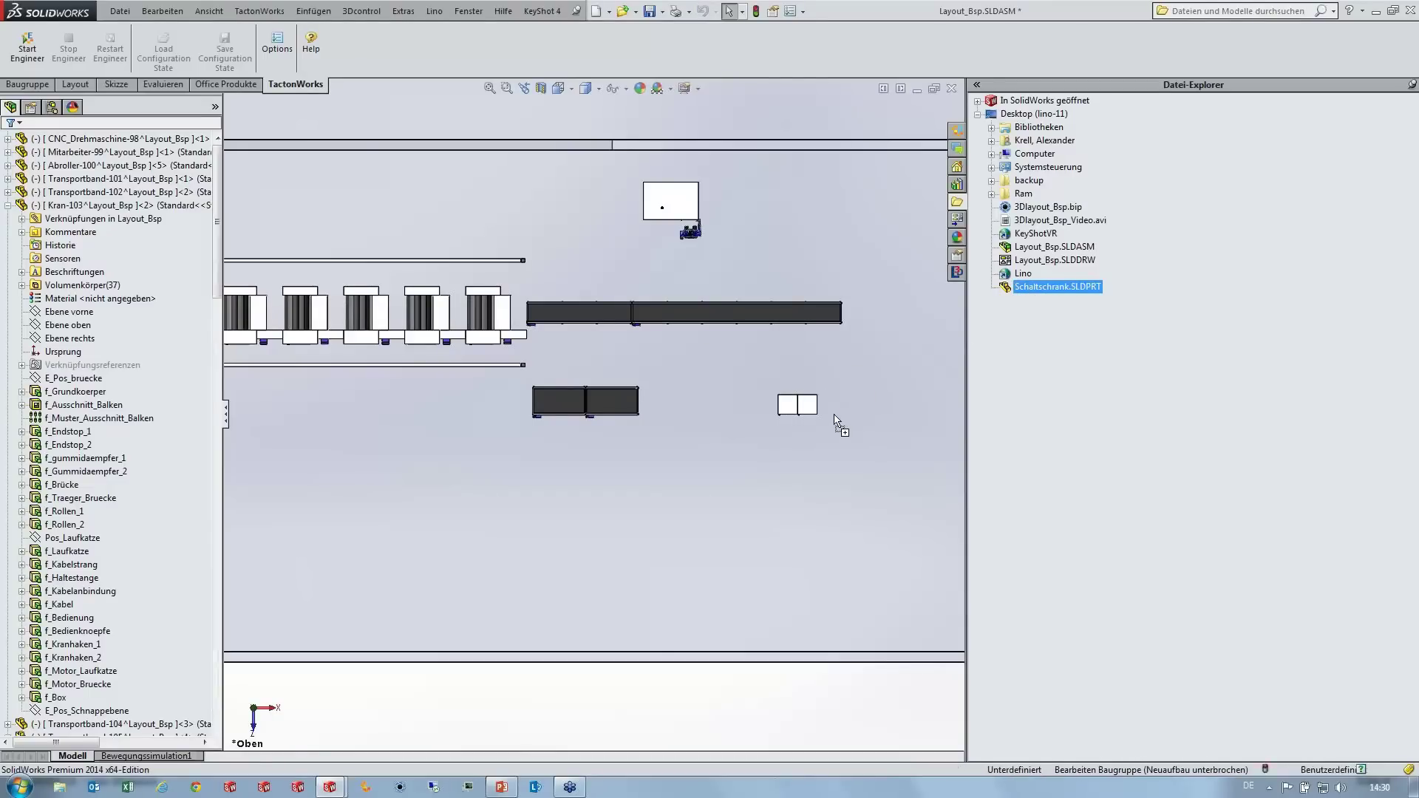
scroll(834, 414, down, 2)
scroll(834, 414, down, 1)
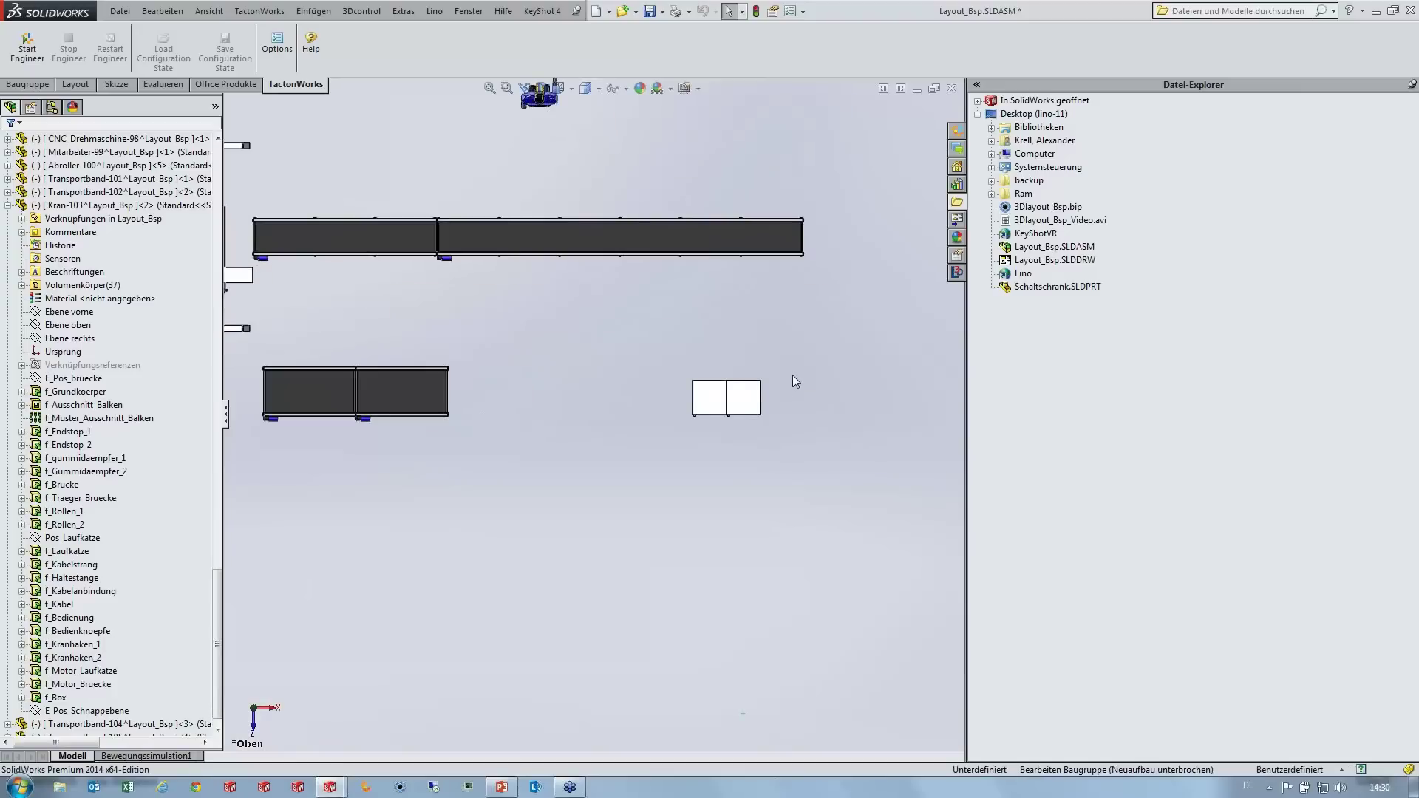
Step: Add a third cabinet at the chain's end and check the snapped three-cabinet row
mouse_move(1030, 293)
mouse_down()
mouse_move(751, 398)
mouse_move(786, 392)
mouse_up()
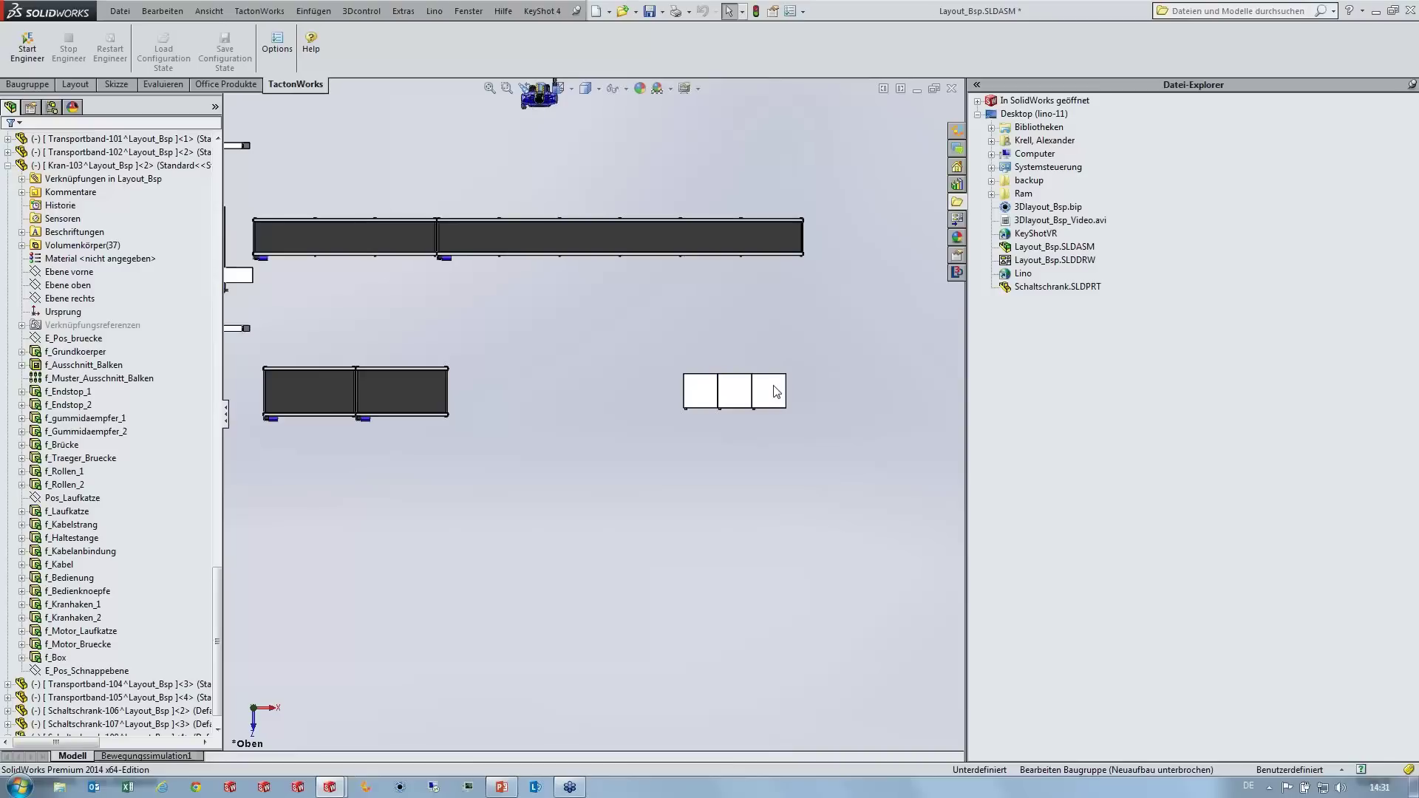
click(769, 397)
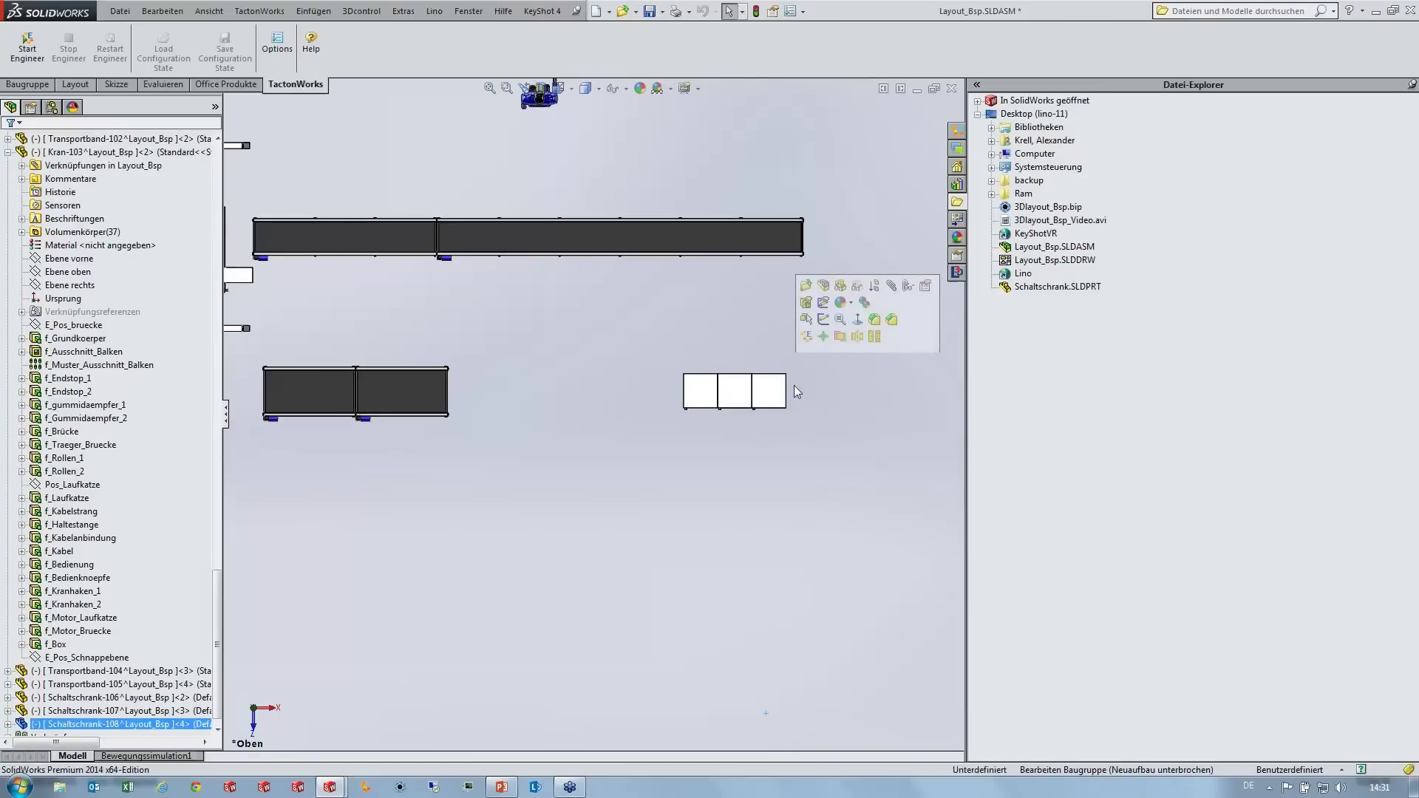
click(789, 429)
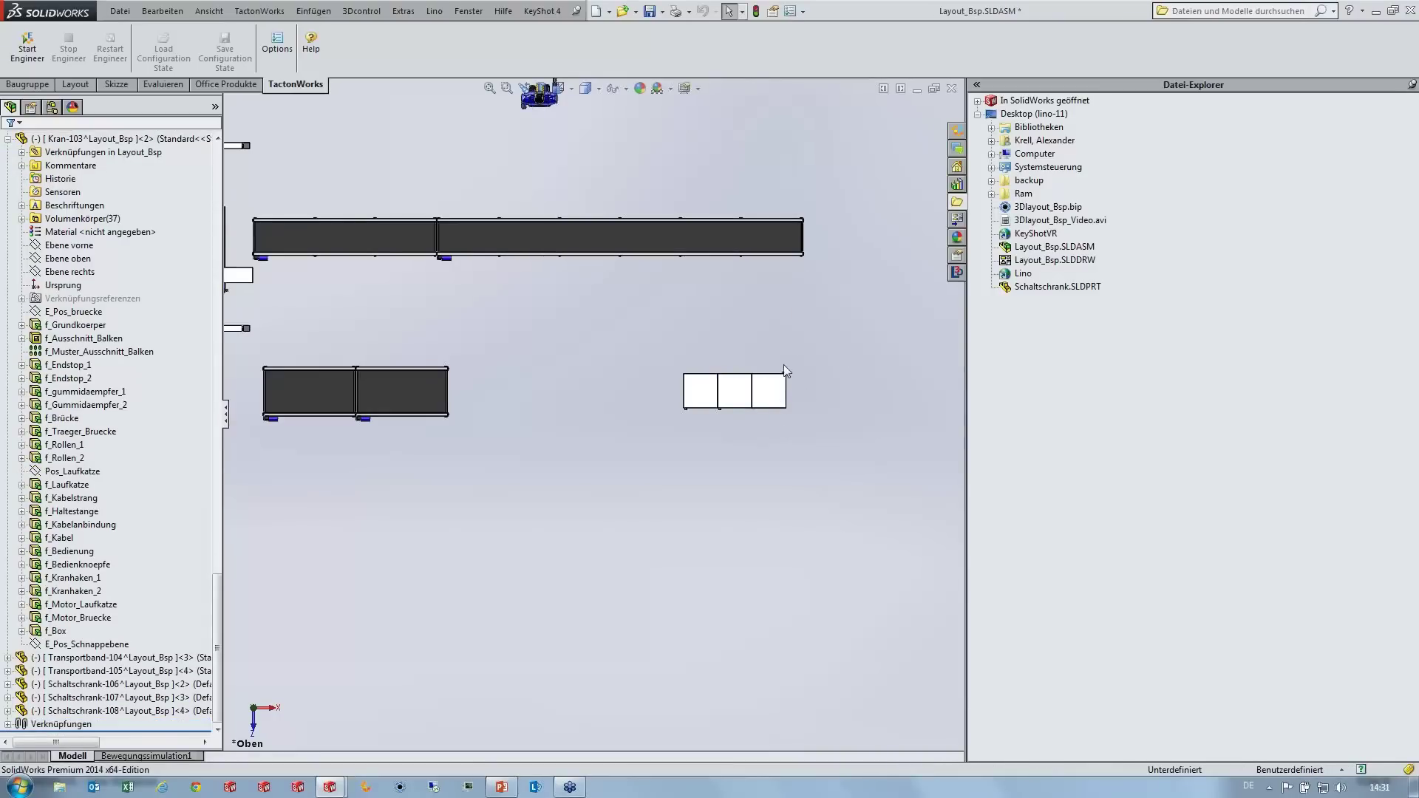
scroll(784, 365, down, 2)
scroll(723, 397, down, 1)
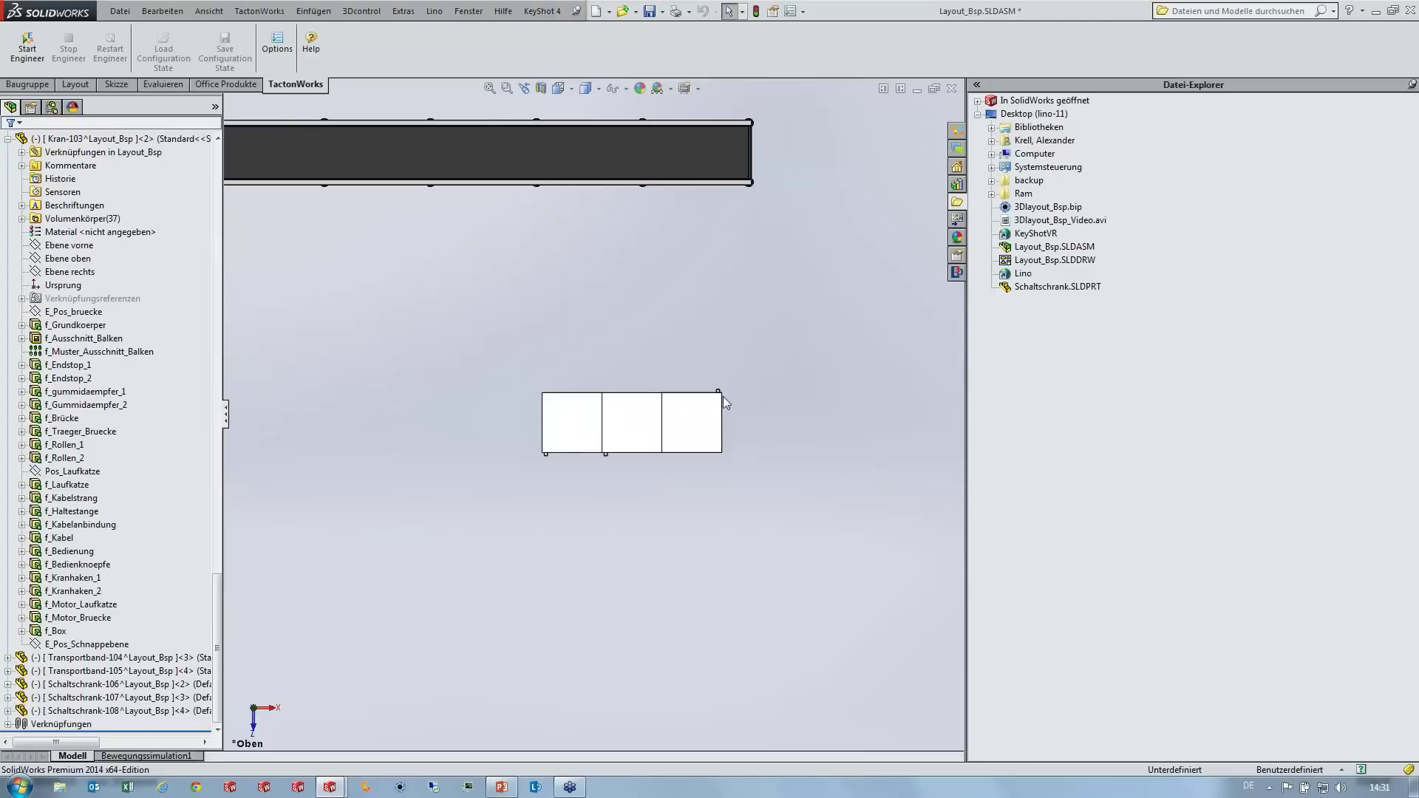
click(703, 438)
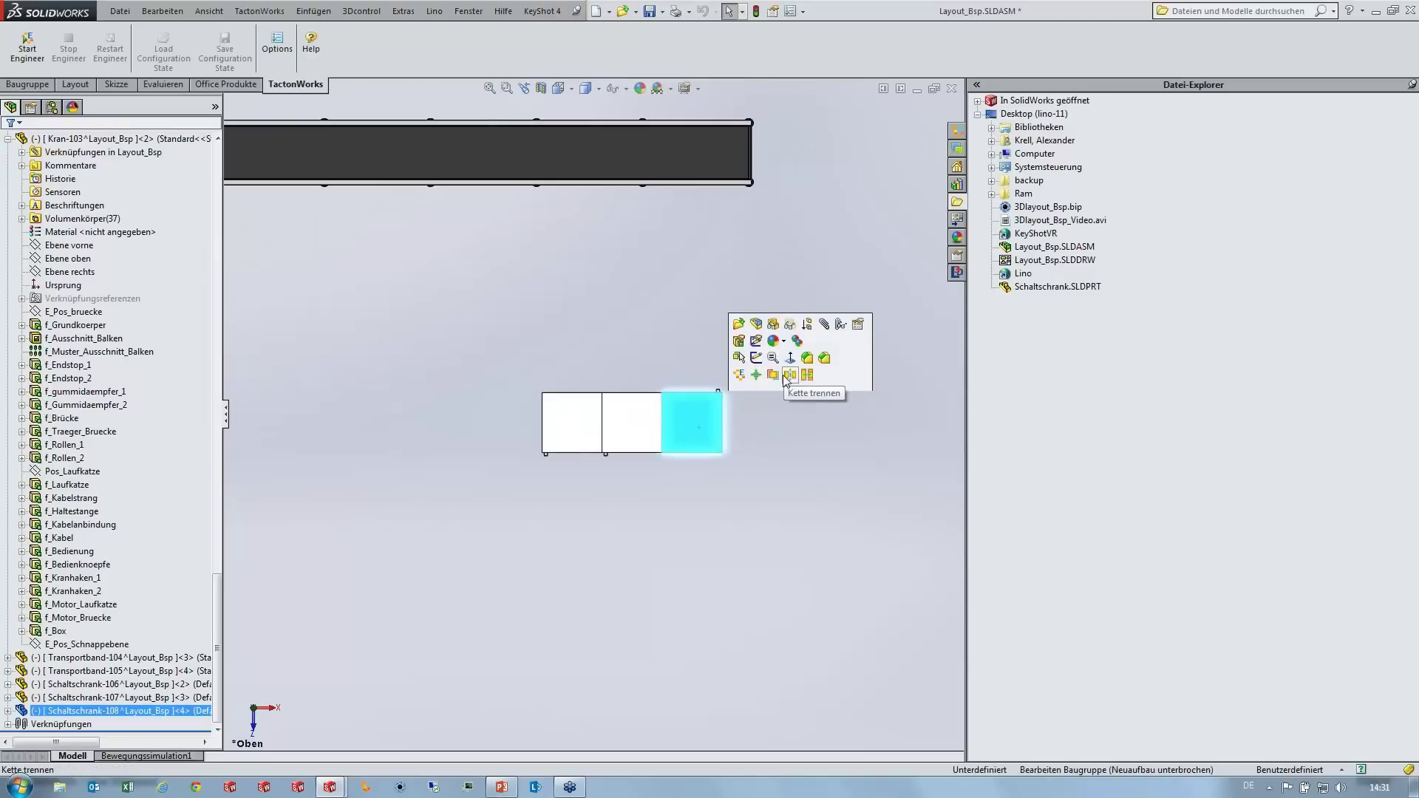
click(725, 443)
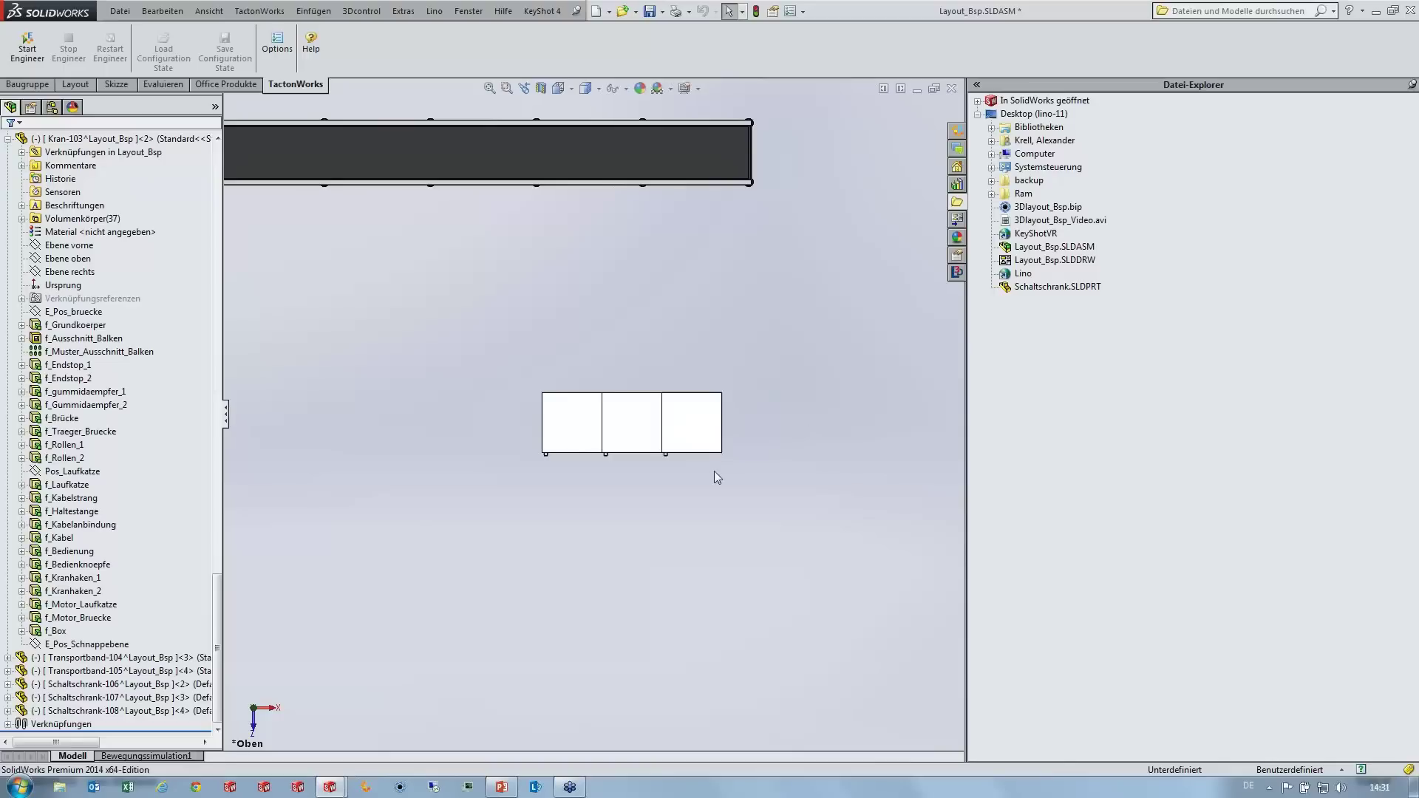
key(z)
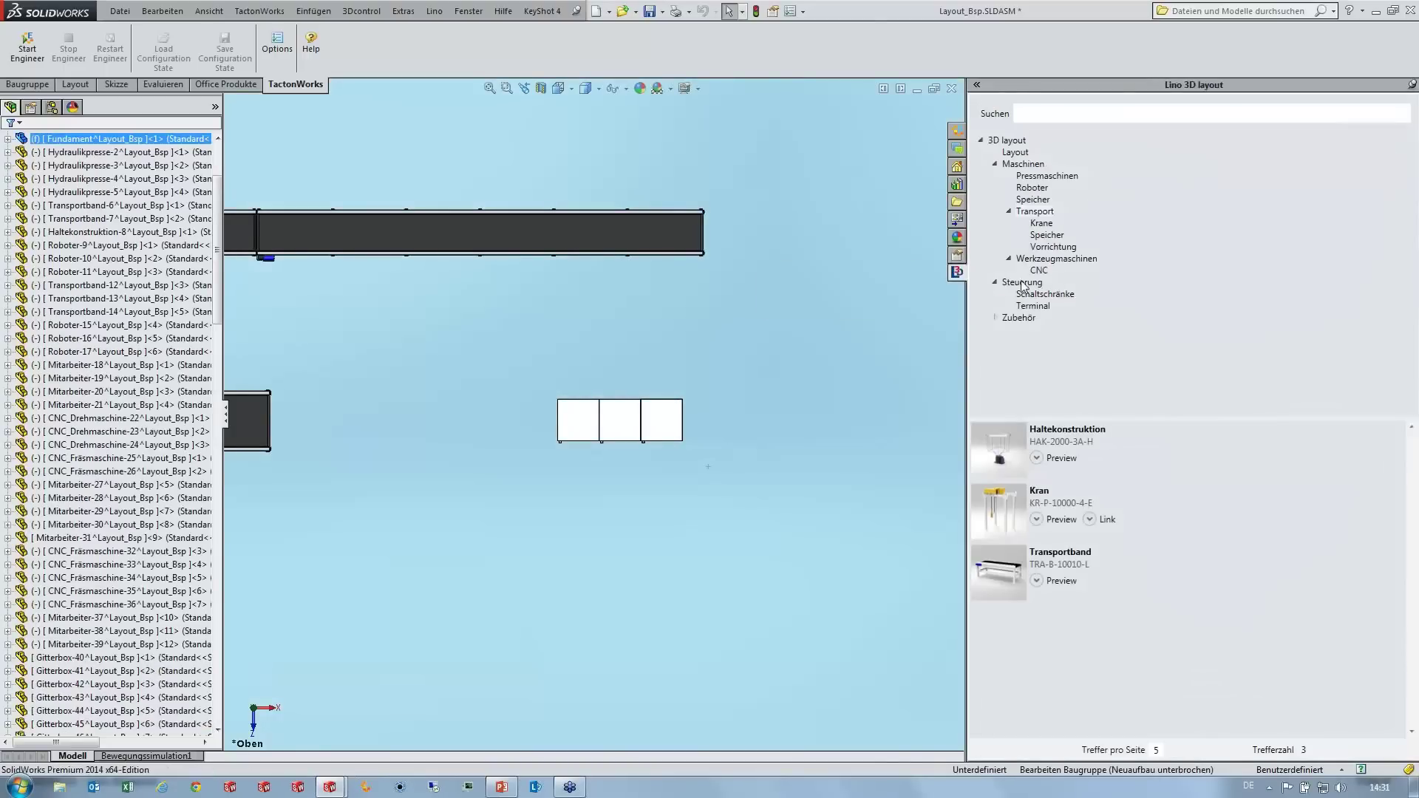
Step: Place a Mitarbeiter worker from the Zubehör library in front of the cabinets
click(1007, 319)
drag(993, 687, 677, 436)
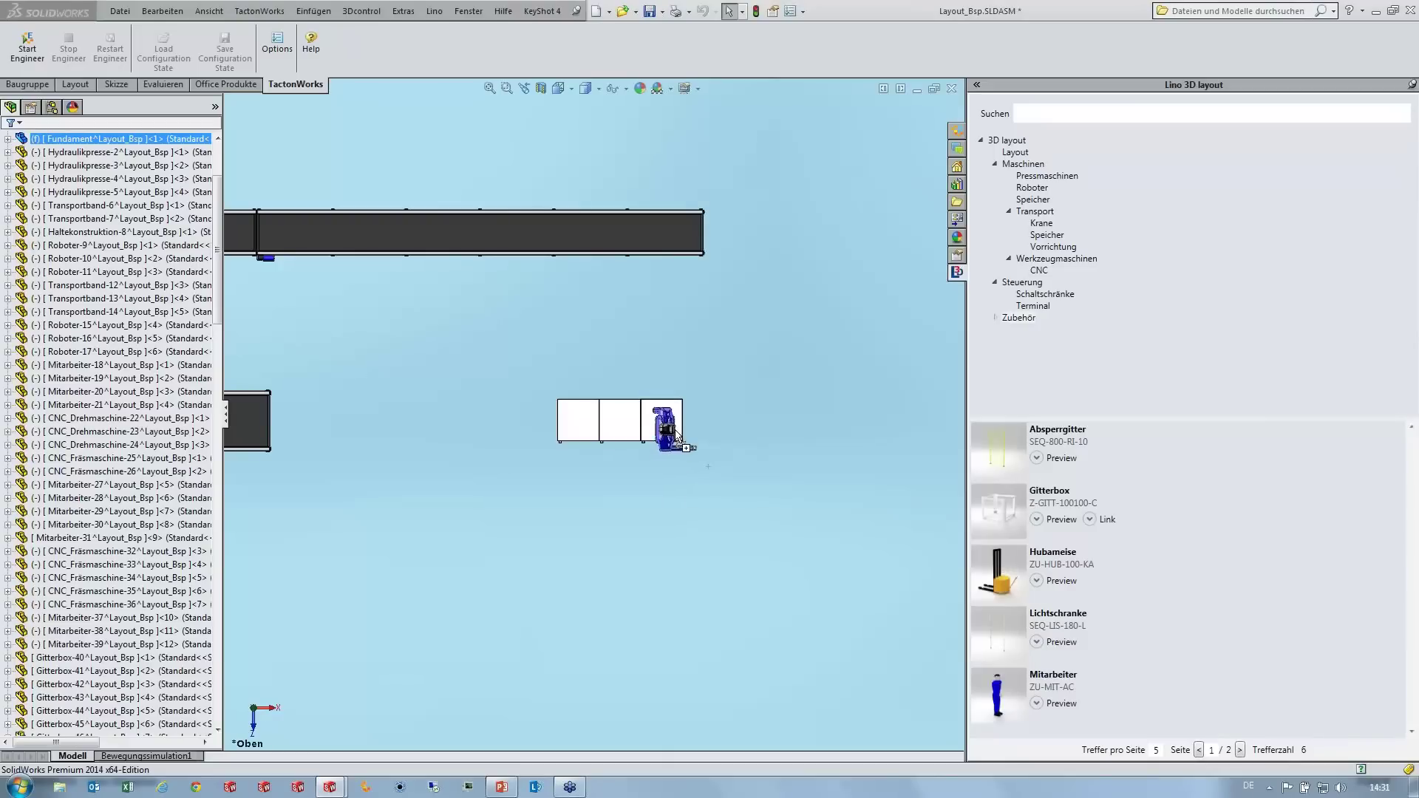
mouse_move(677, 436)
mouse_down()
mouse_move(674, 452)
mouse_move(646, 427)
mouse_up()
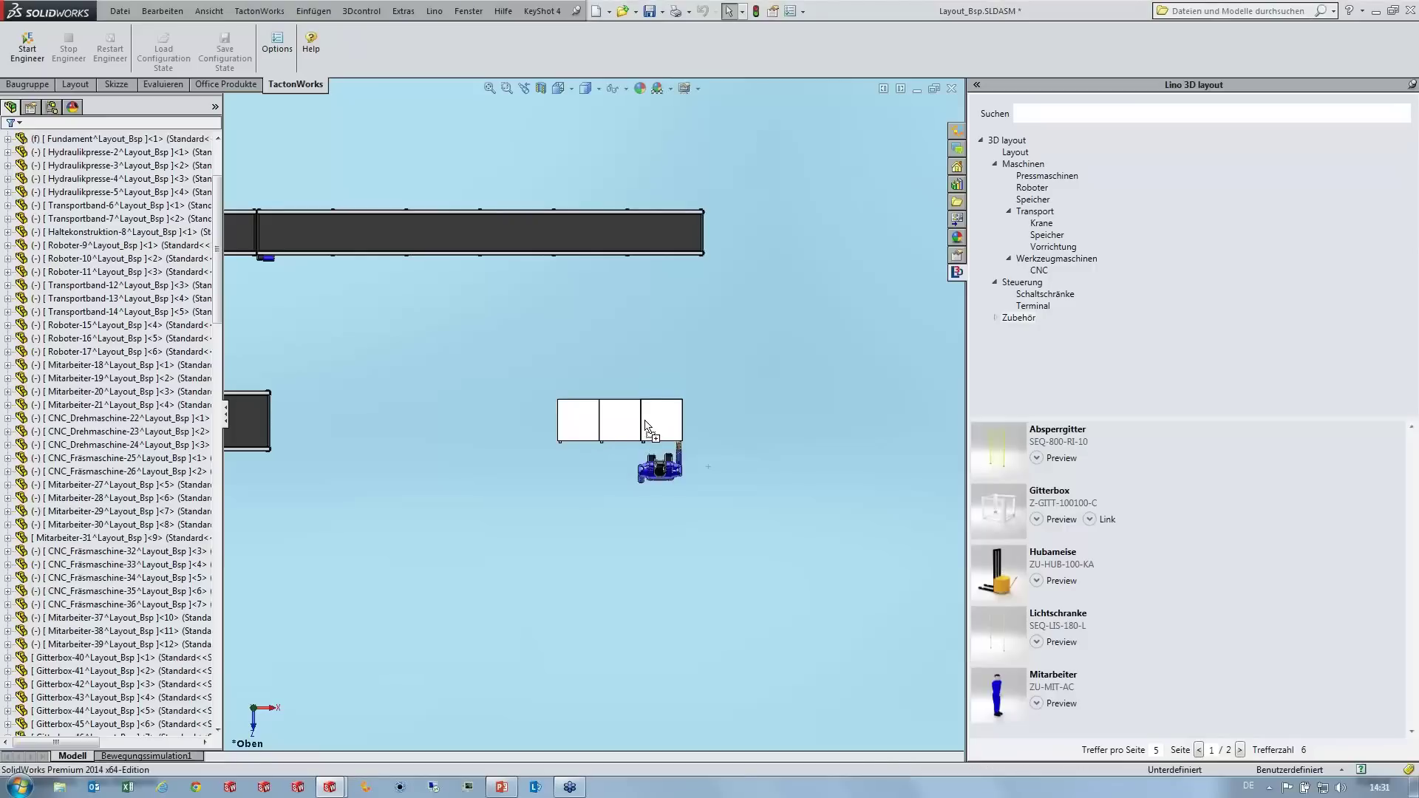
Step: Move the cabinets and worker toward the hall's back wall and inspect in 3D
drag(646, 427, 769, 401)
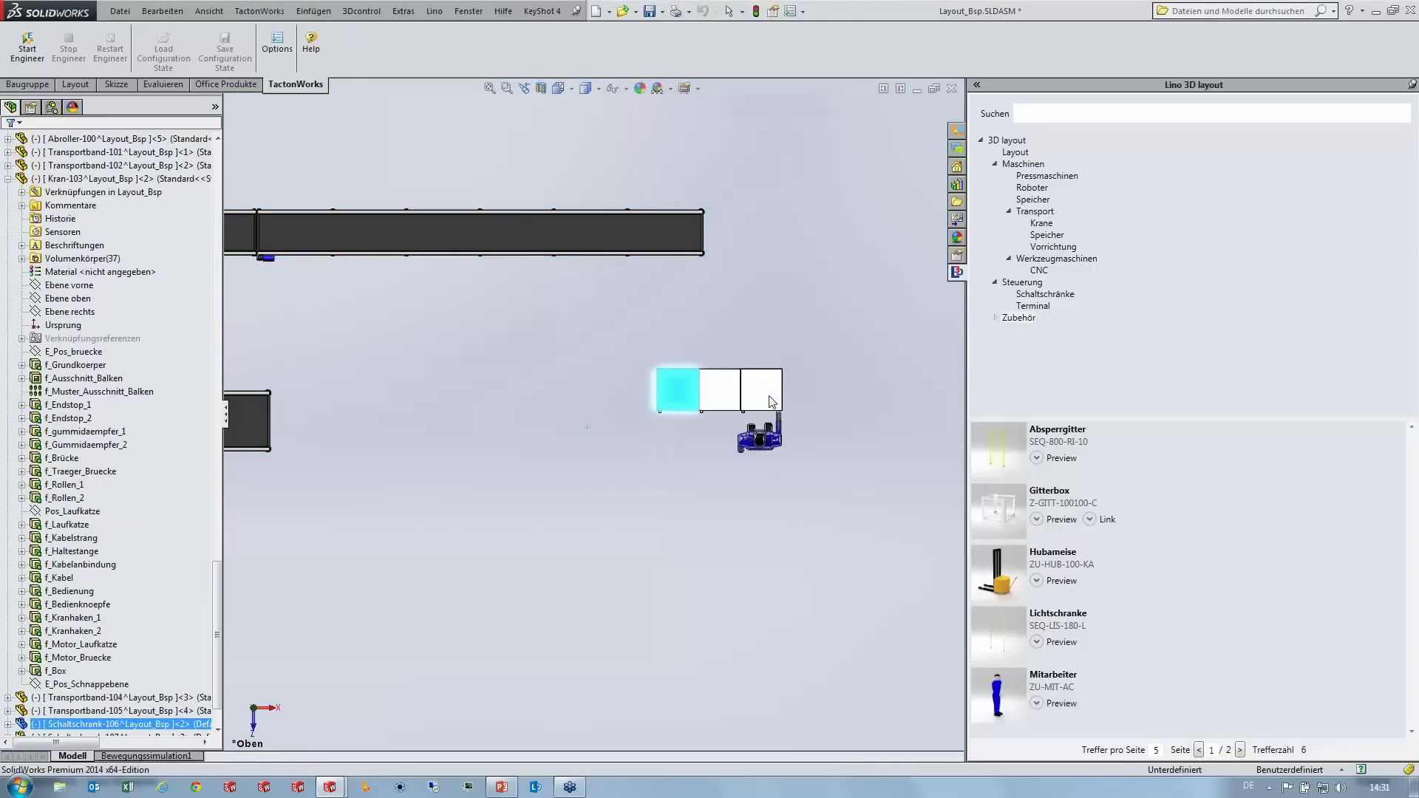
middle_drag(770, 401, 597, 579)
drag(597, 579, 565, 262)
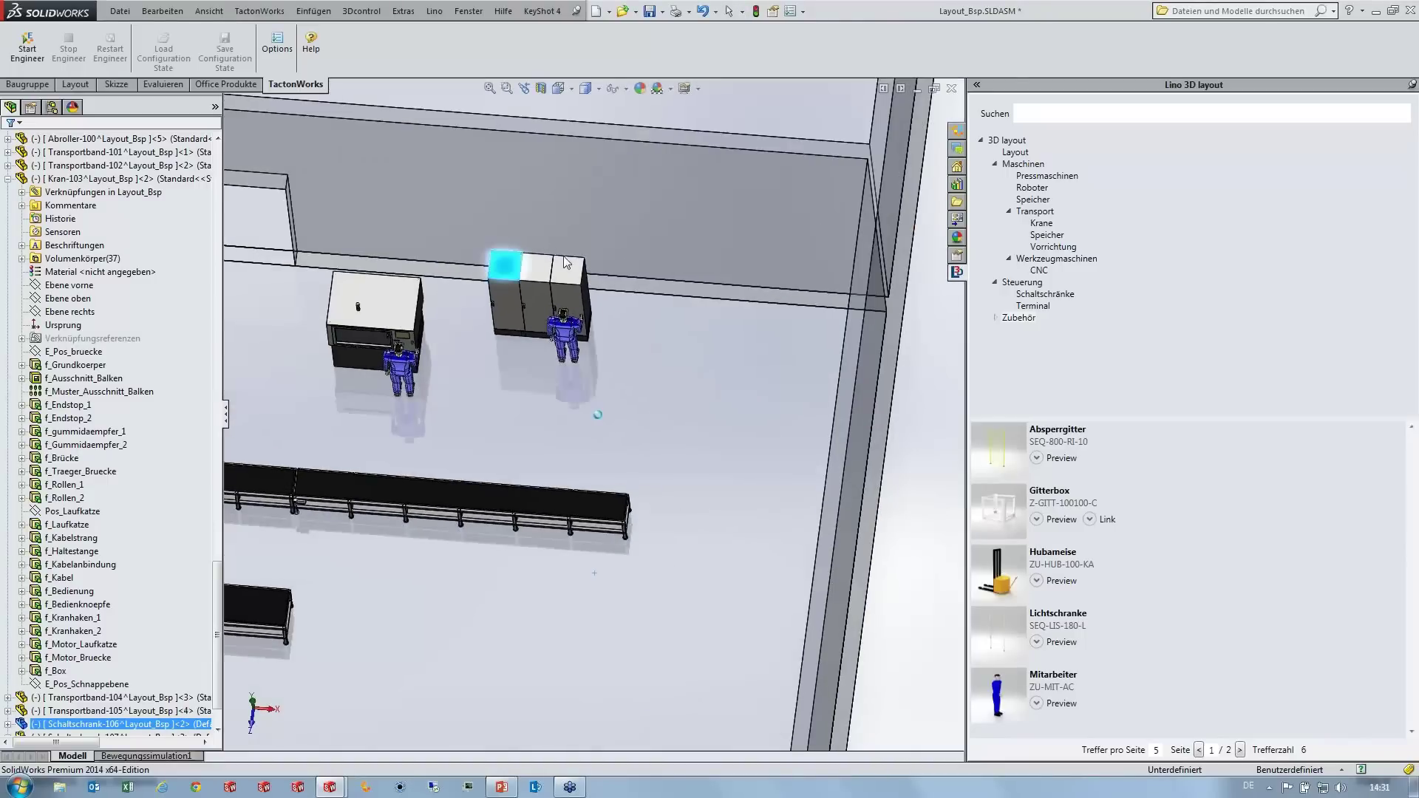
middle_drag(649, 331, 721, 360)
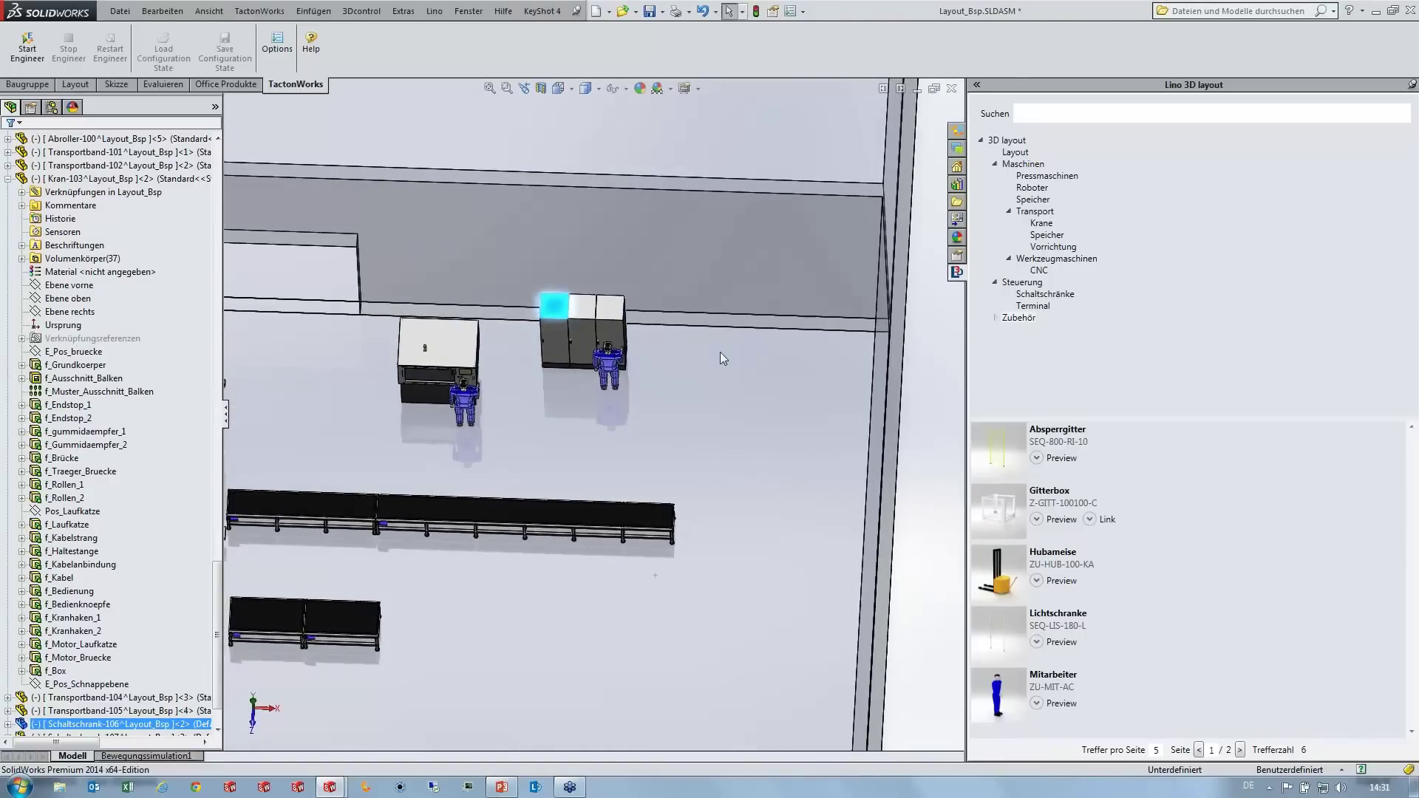
key(super+Tab)
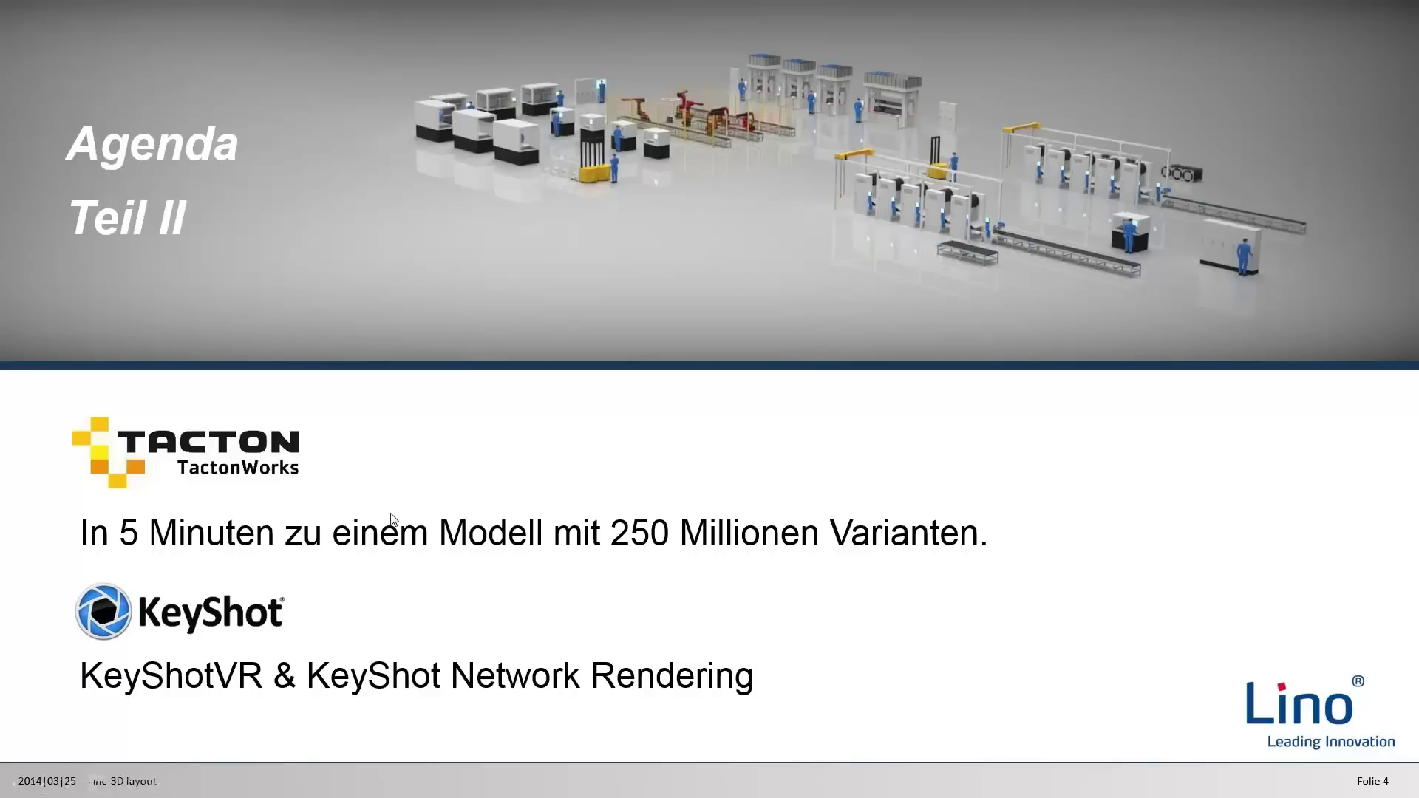
key(super+Tab)
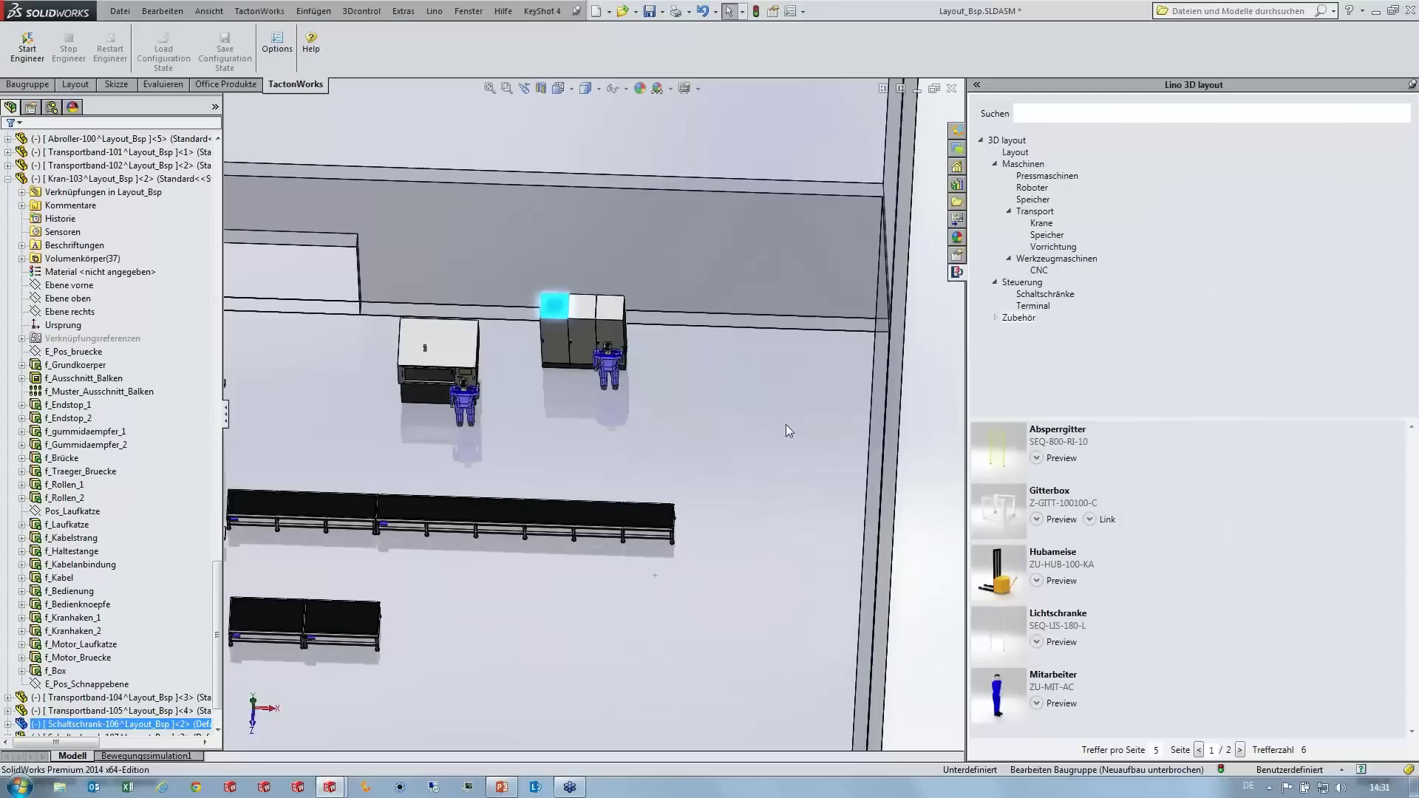
Step: Switch to Schaltschrank.SLDPRT and show the TactonWorks Studio task pane
key(ctrl+Tab)
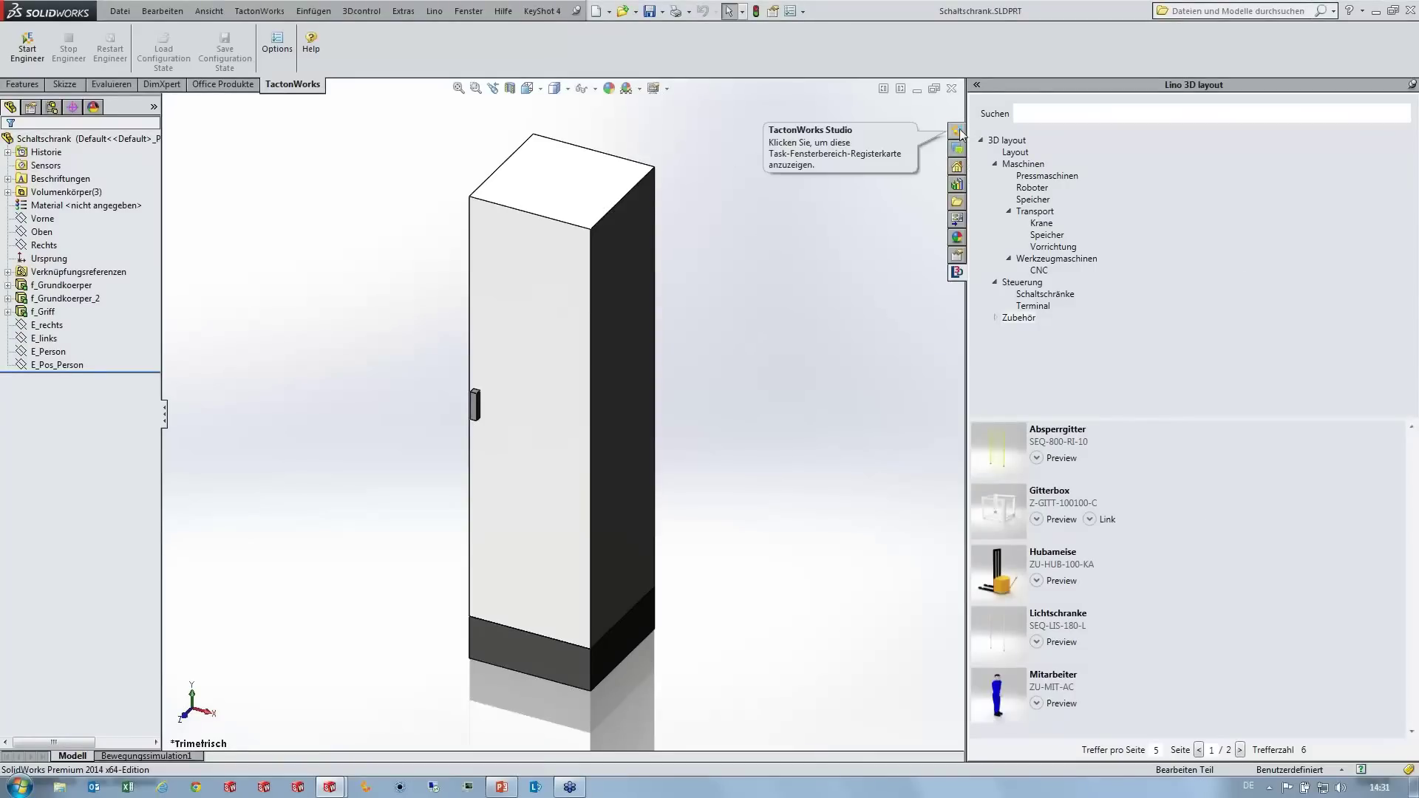
click(958, 132)
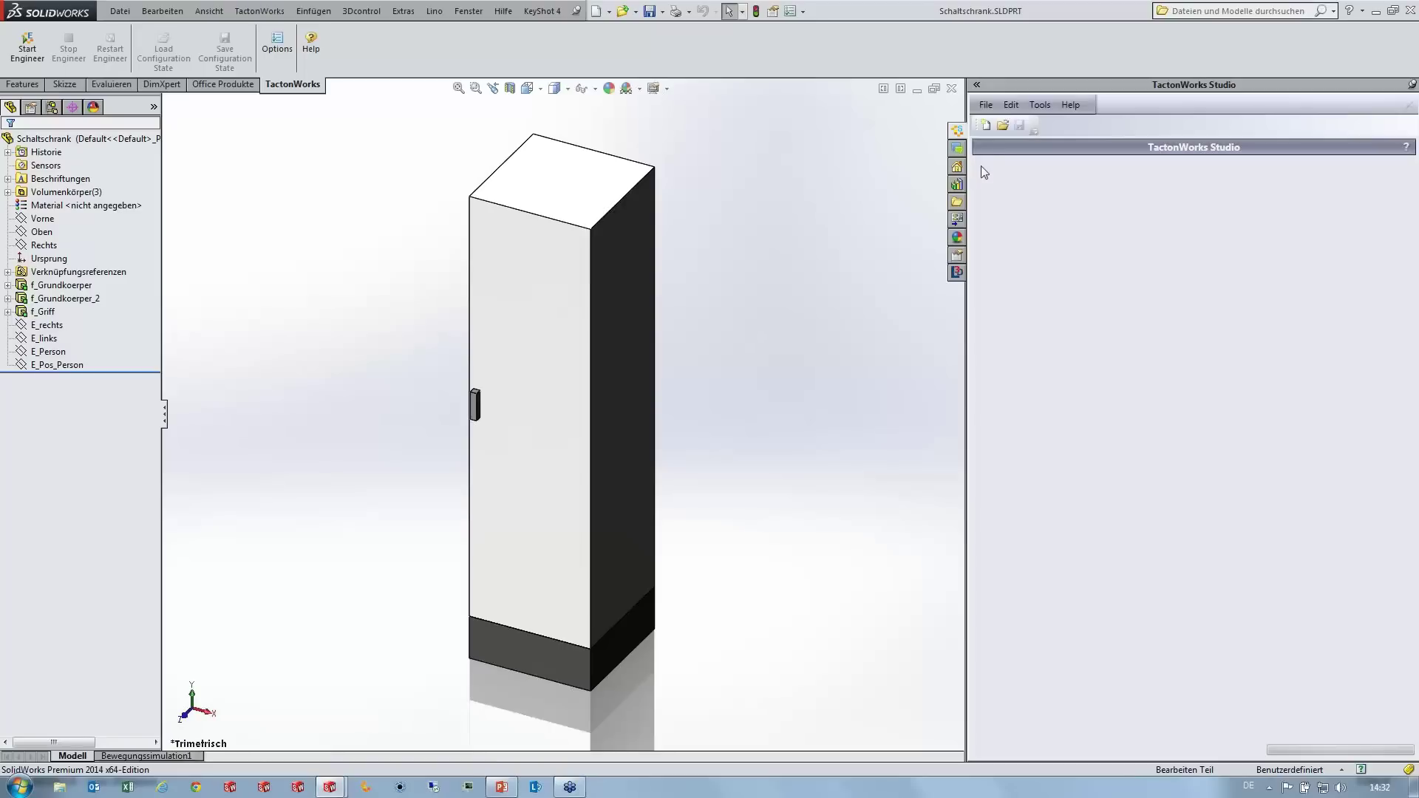
Step: Create a new TactonWorks model with a component named Schaltschrank
click(987, 126)
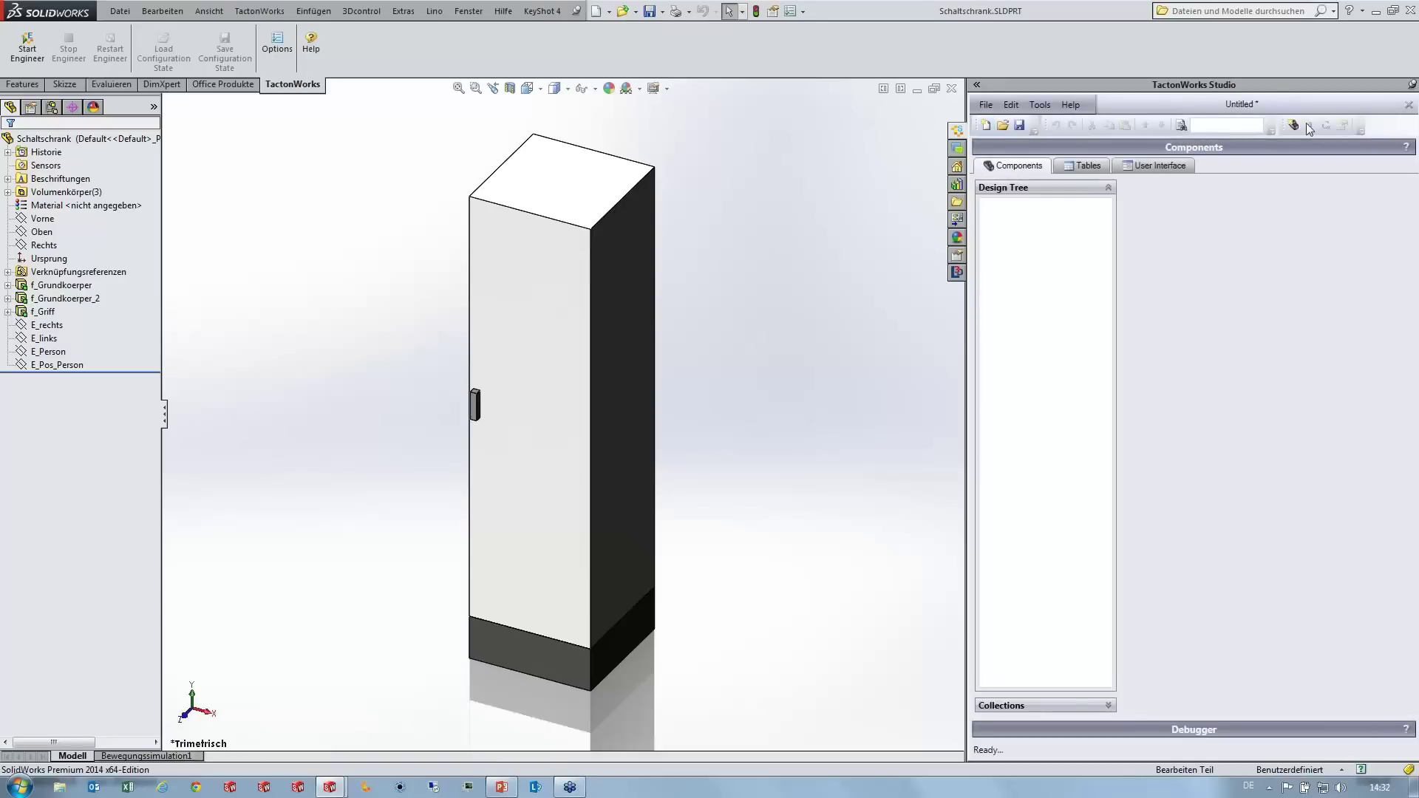
click(1294, 133)
text(Schaltschrank)
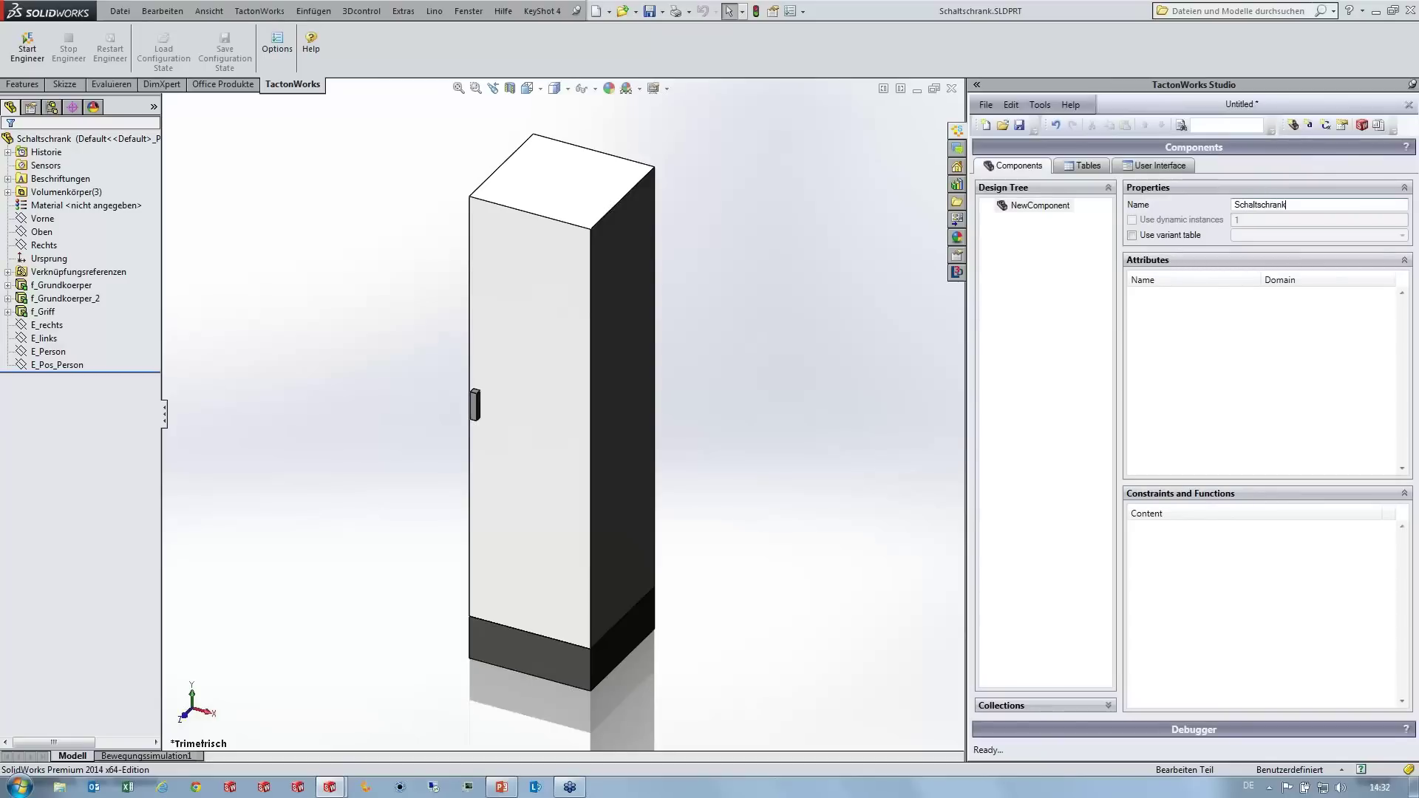
key(ctrl+a)
click(1292, 204)
key(Tab)
Step: Save the model as Schaltschrank.tcx and connect it to the open part
key(ctrl+s)
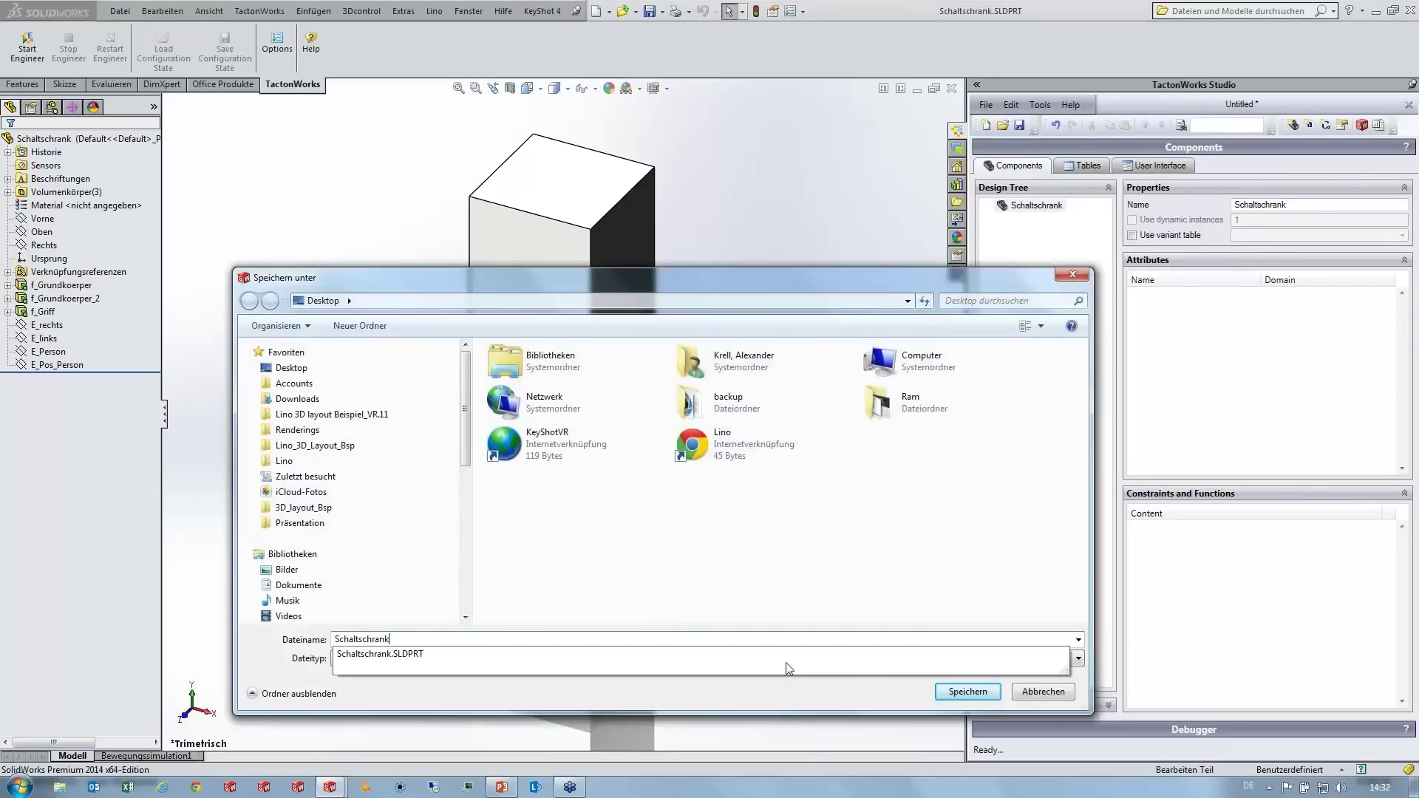
click(960, 690)
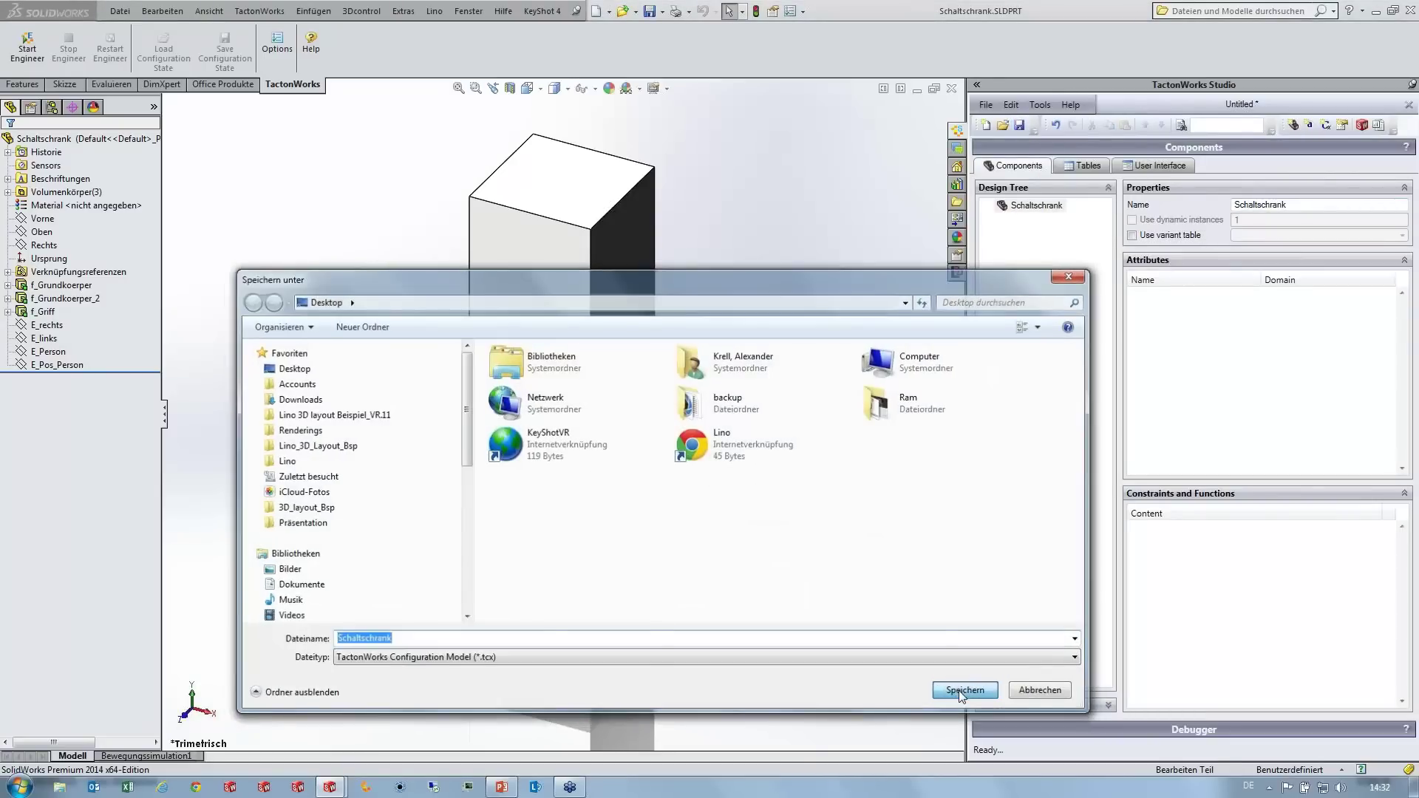
click(959, 690)
click(765, 428)
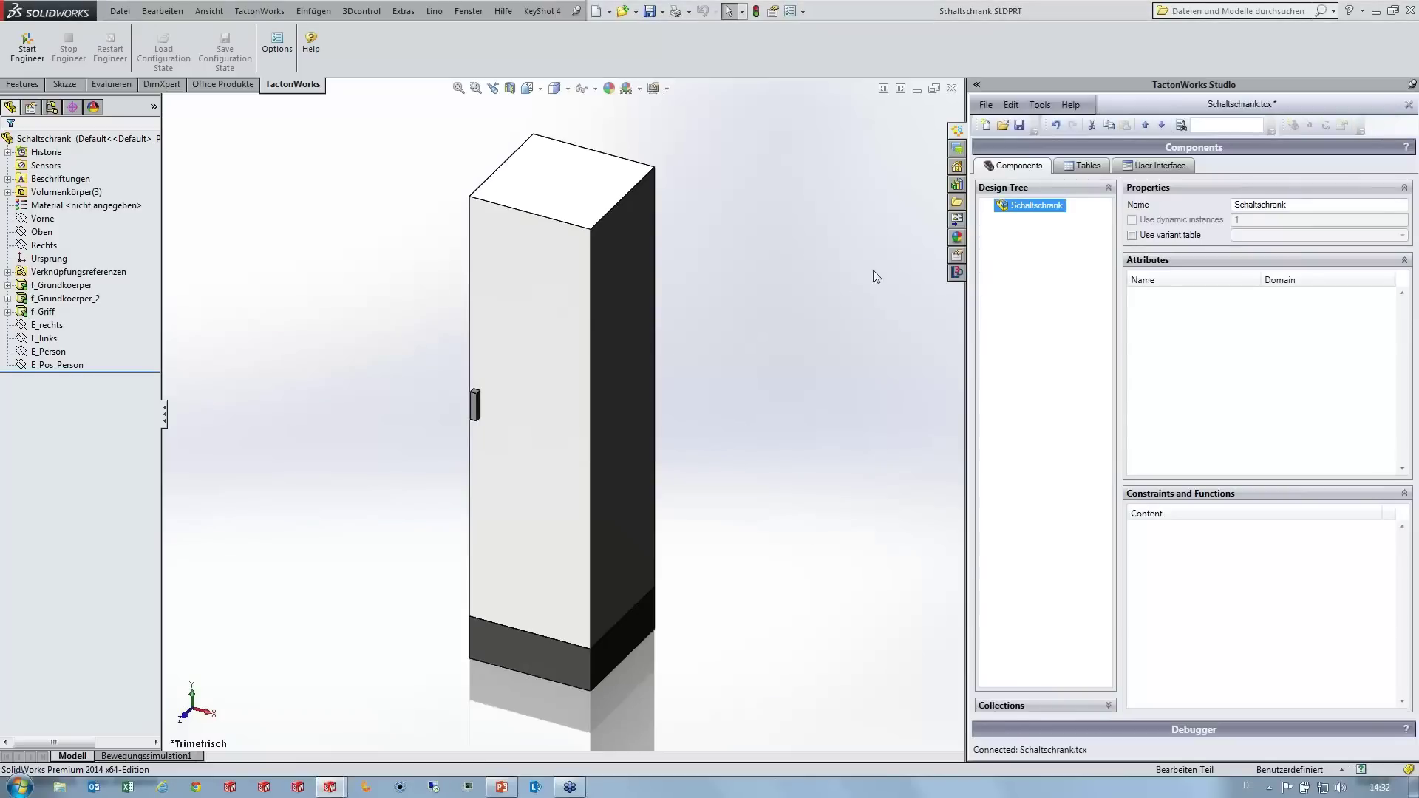
Step: Add a breite attribute to Schaltschrank with domain 500..1000
click(1023, 126)
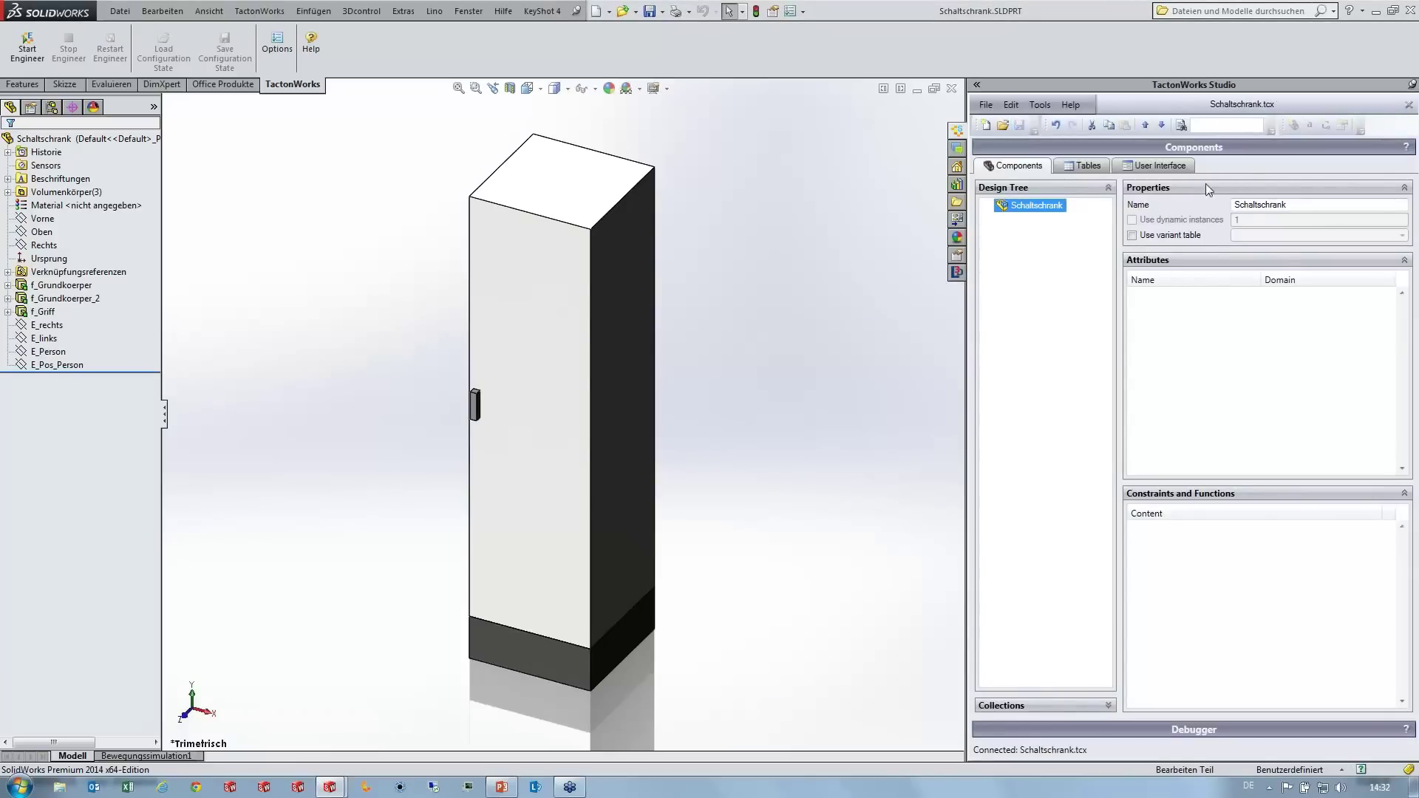
click(1027, 212)
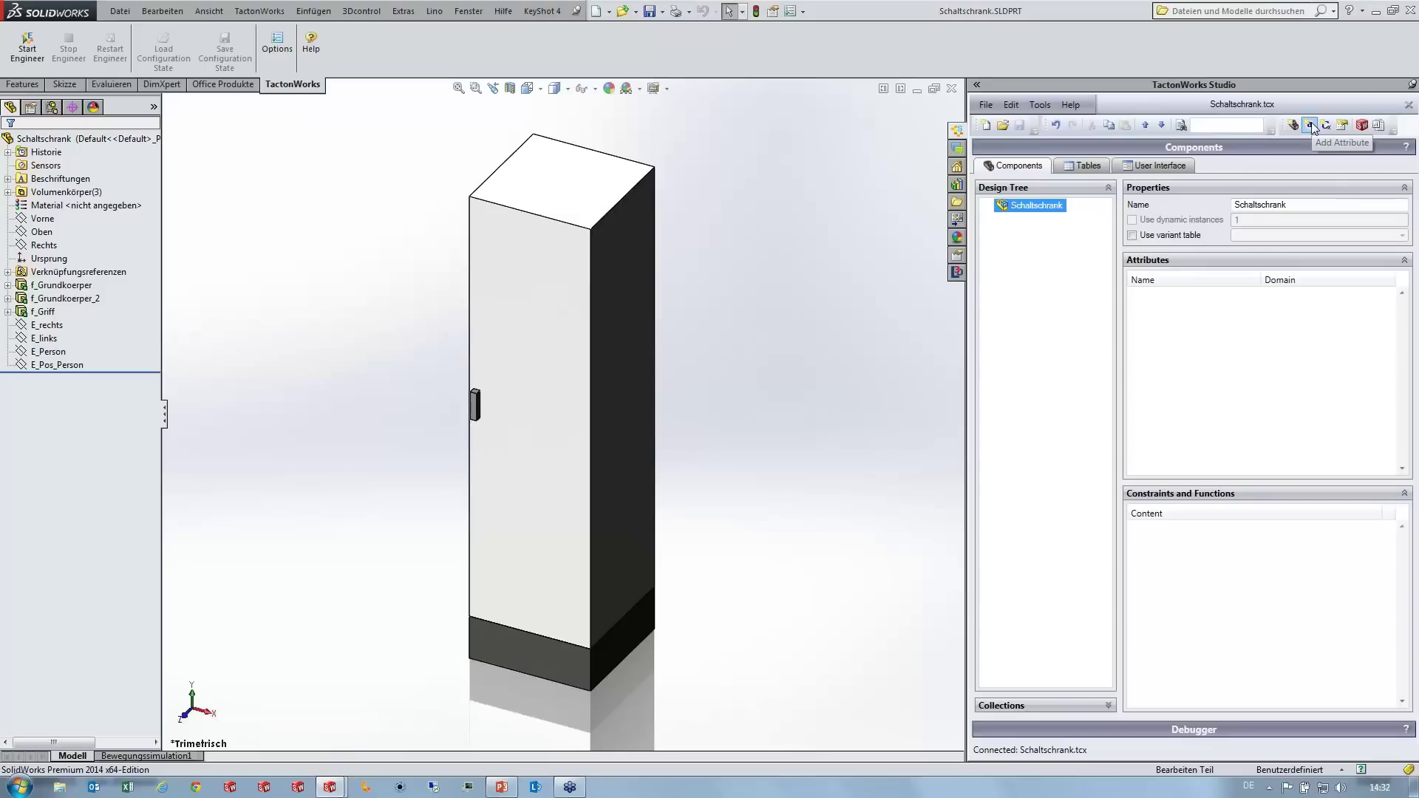
click(1310, 125)
click(1202, 297)
text(b)
key(Tab)
text(500..1000)
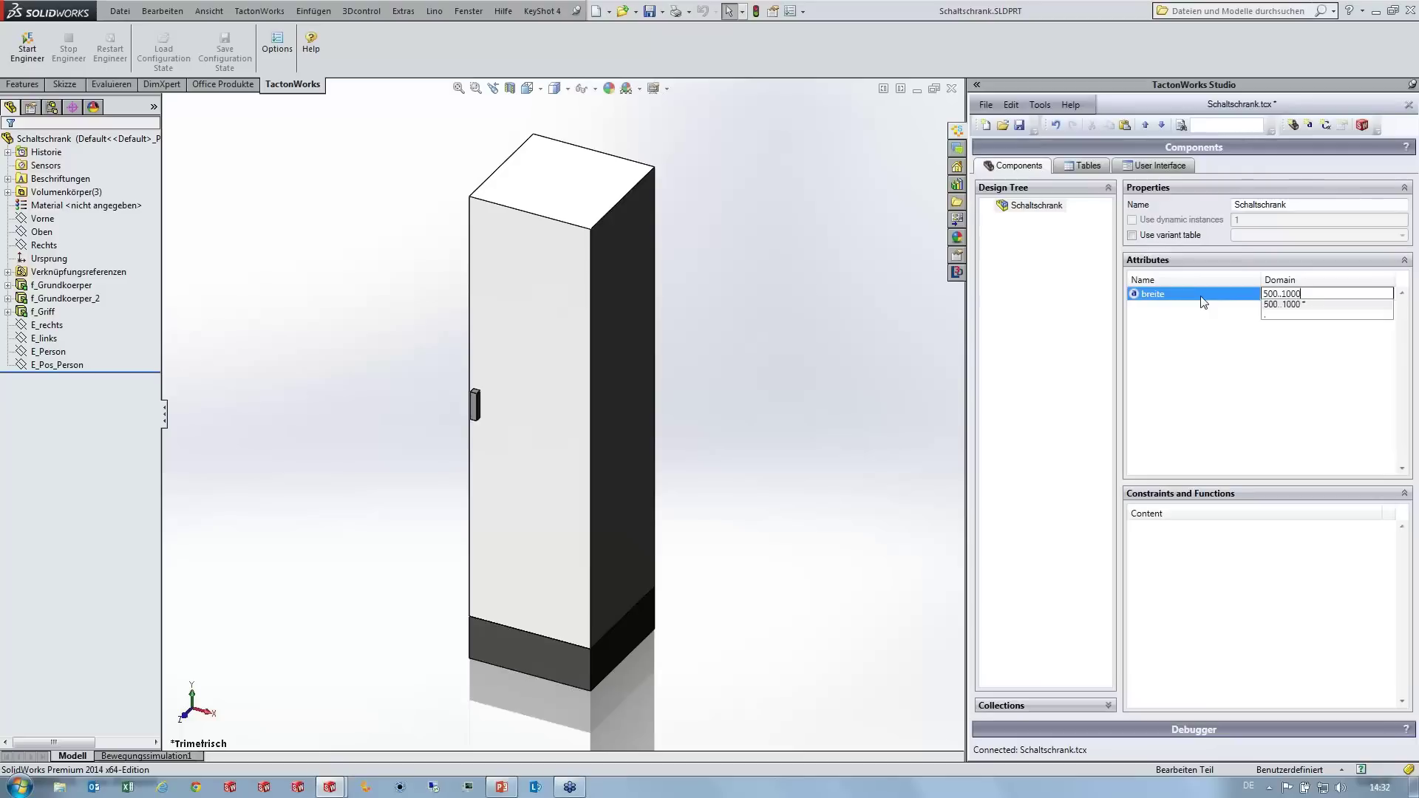
key(Return)
Step: Duplicate breite as a tiefe attribute with the same 500..1000 domain
key(ctrl+c)
key(ctrl+v)
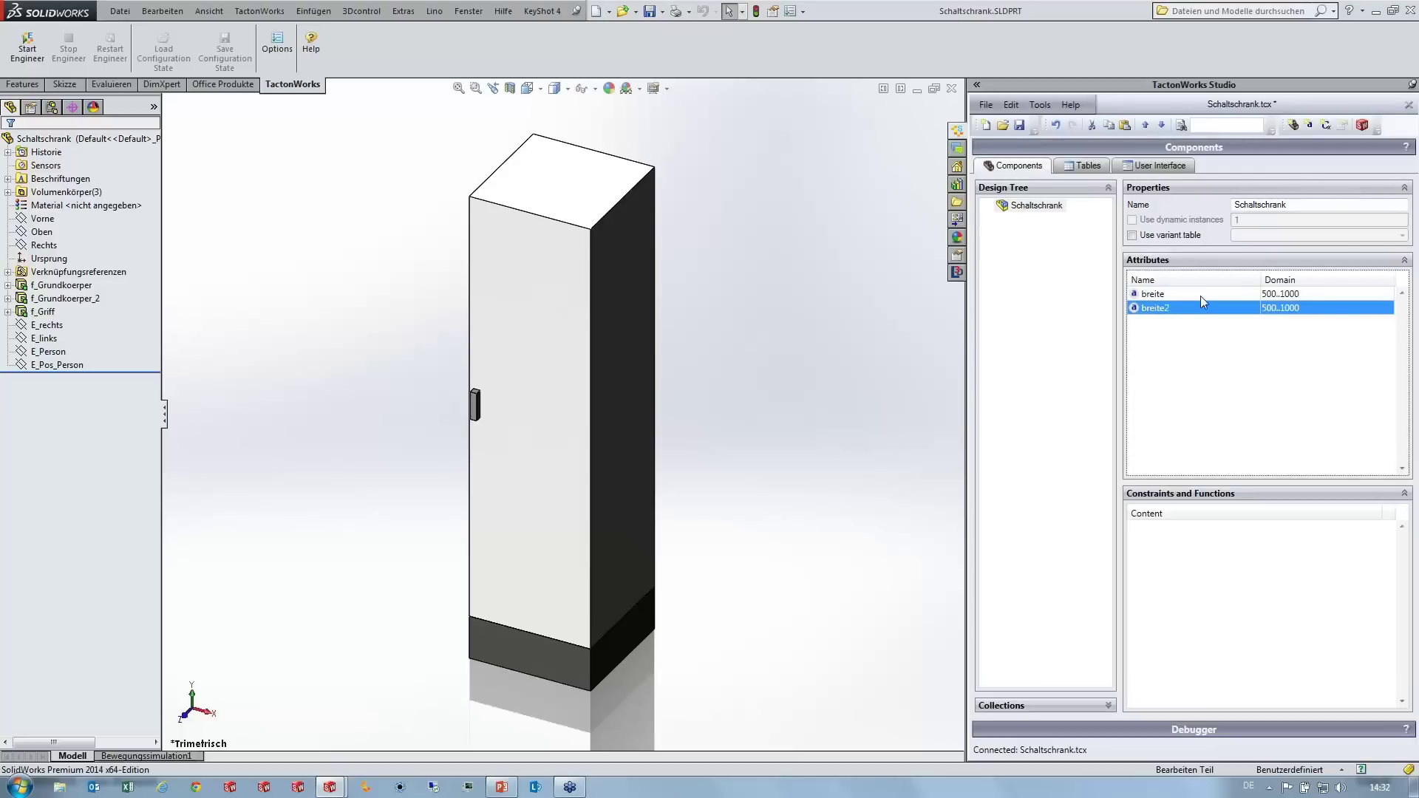
text(ti)
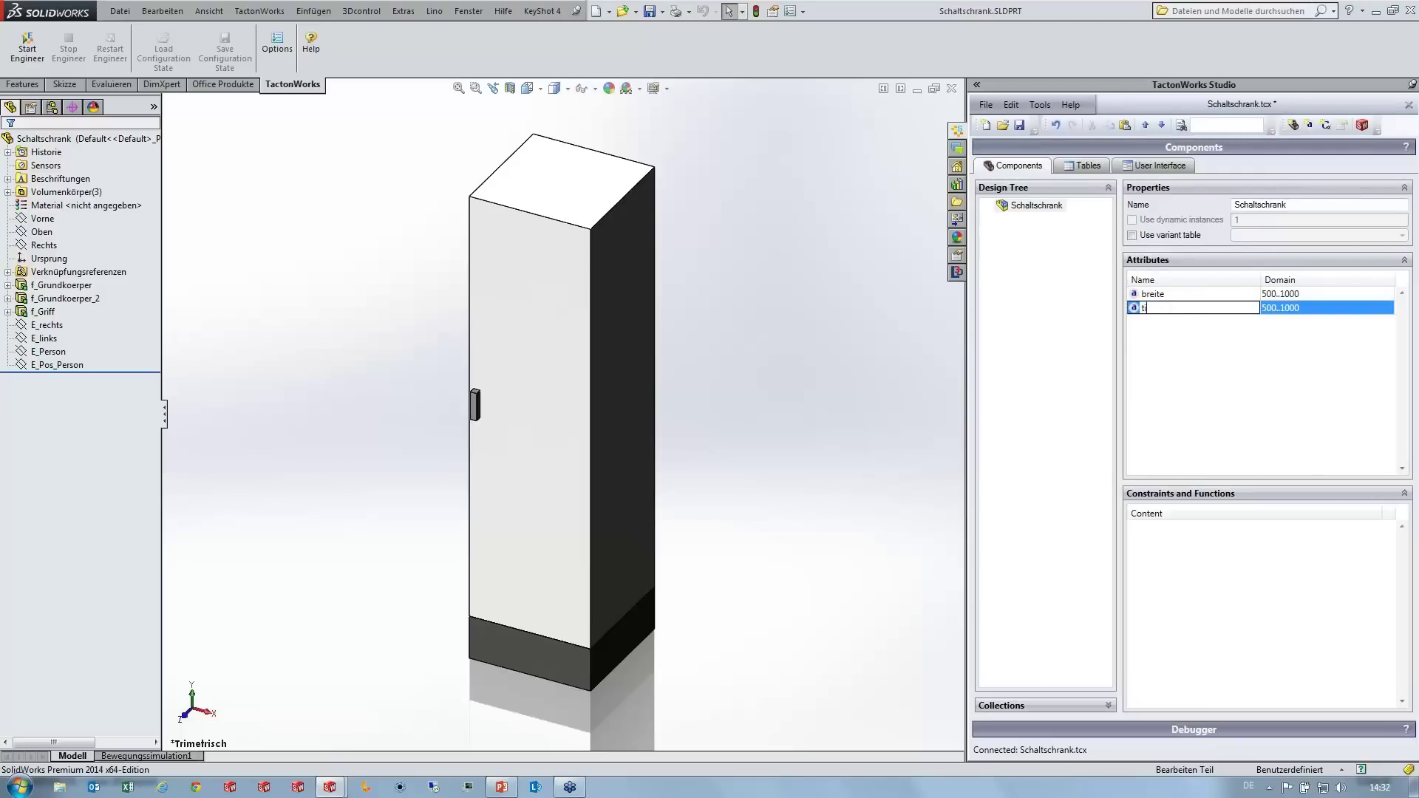
text(ef)
key(Return)
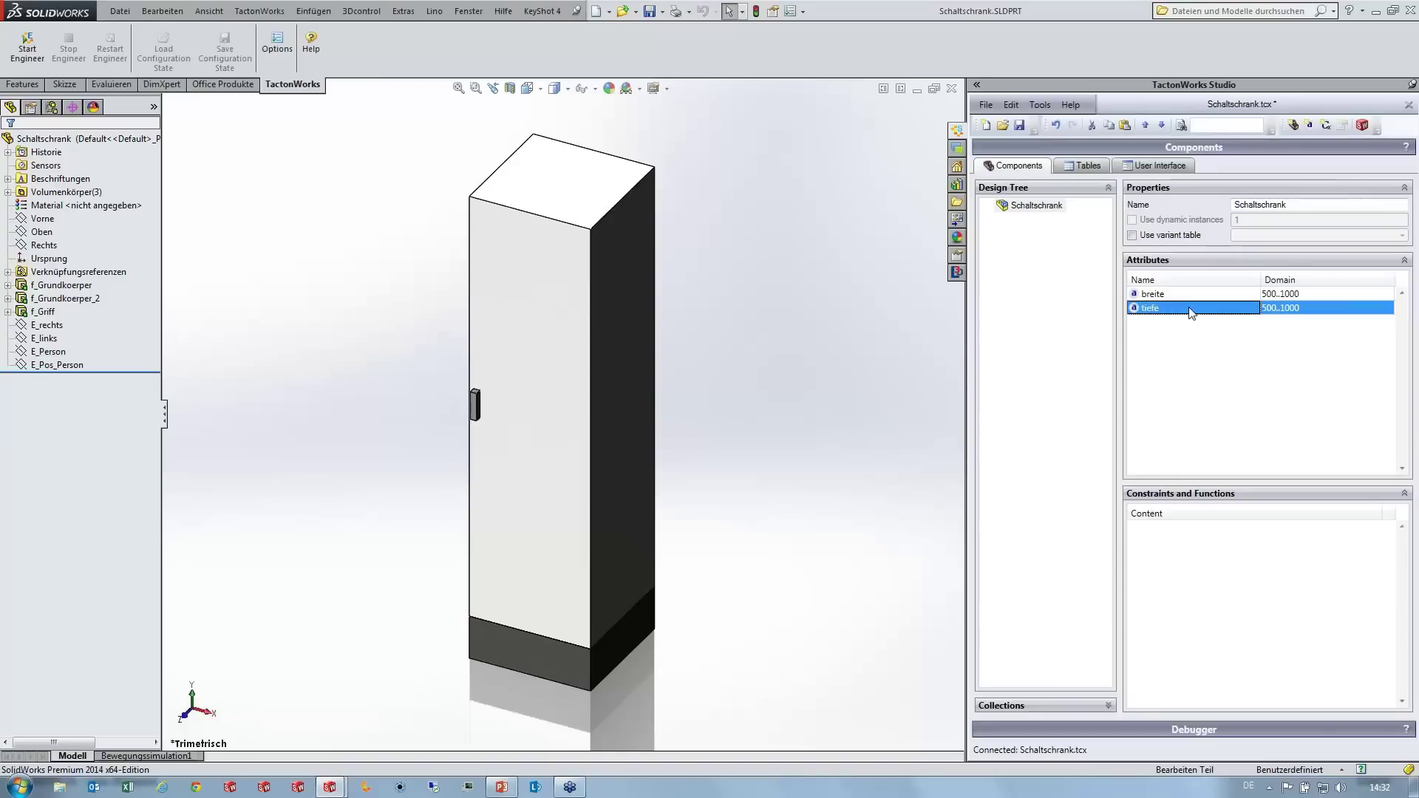
Step: Duplicate tiefe as a hoehe attribute with domain 1800..2800
key(ctrl+c)
key(ctrl+v)
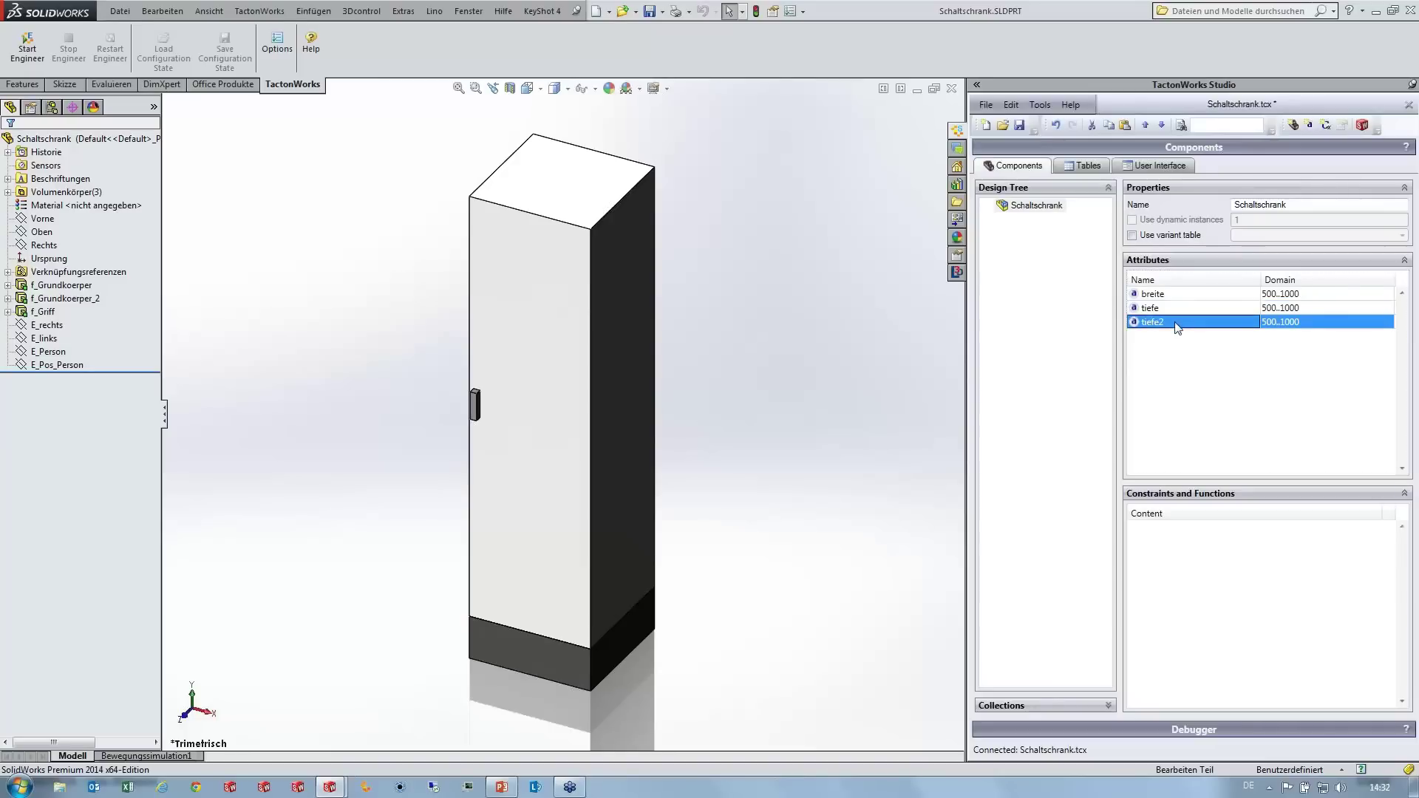
text(hoehe)
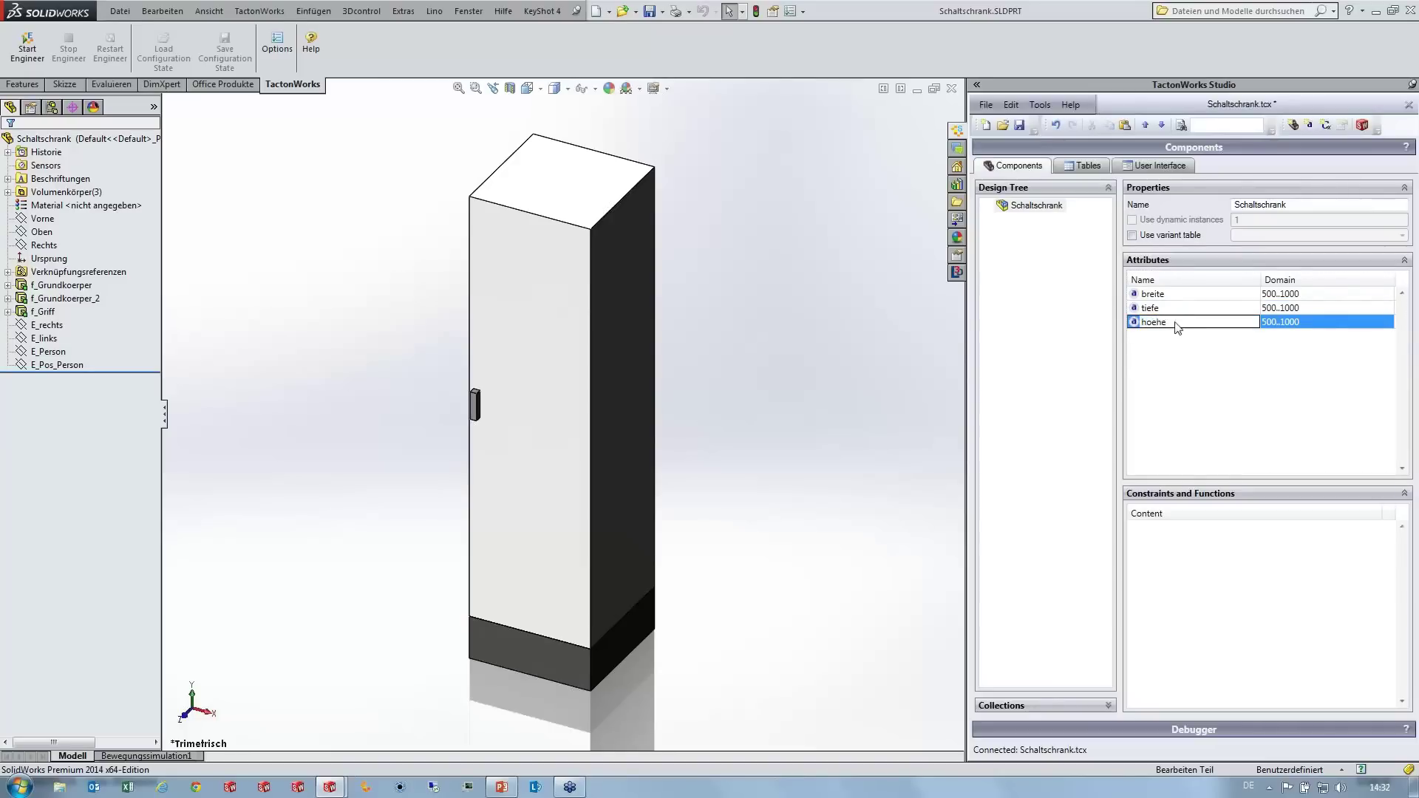
key(Tab)
text(1800)
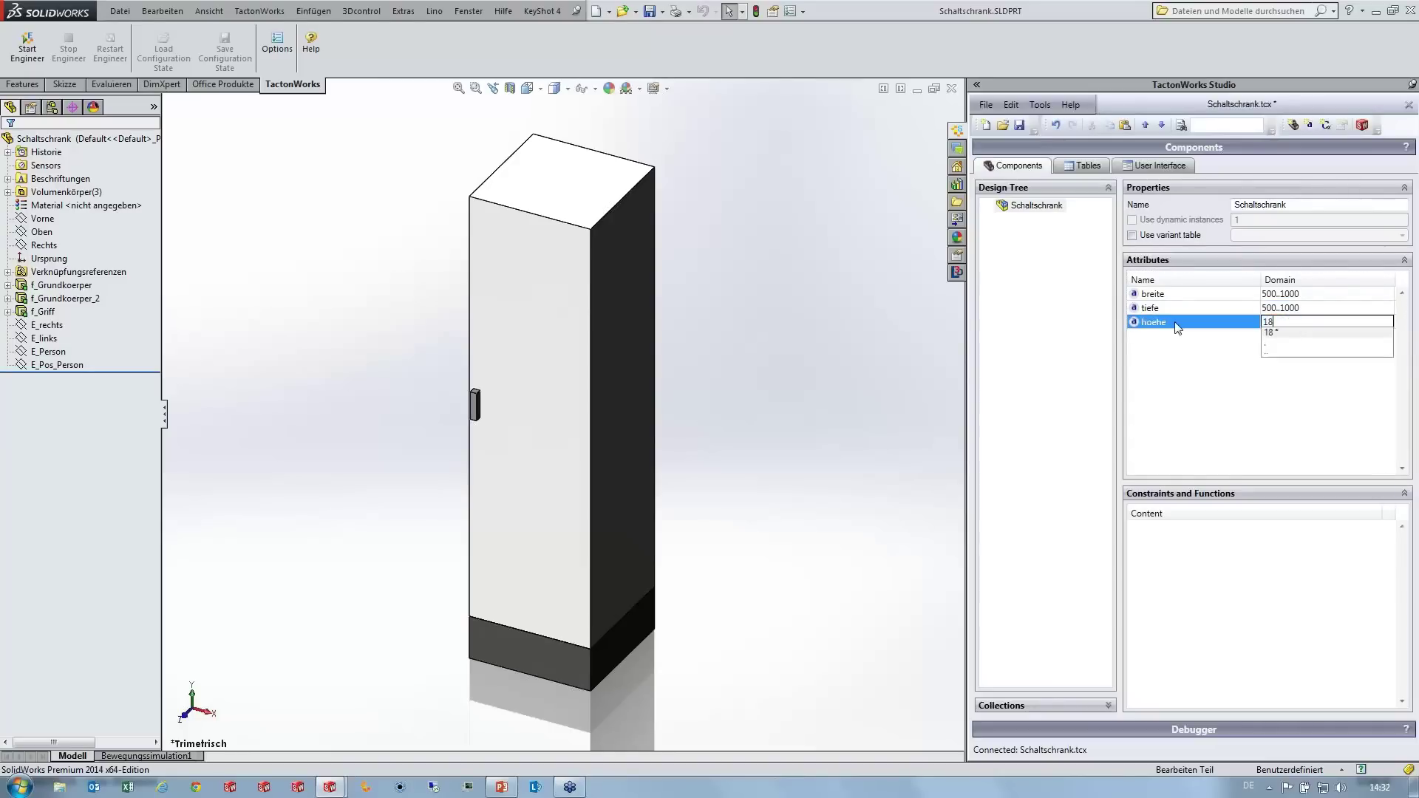
text(..2800)
key(Return)
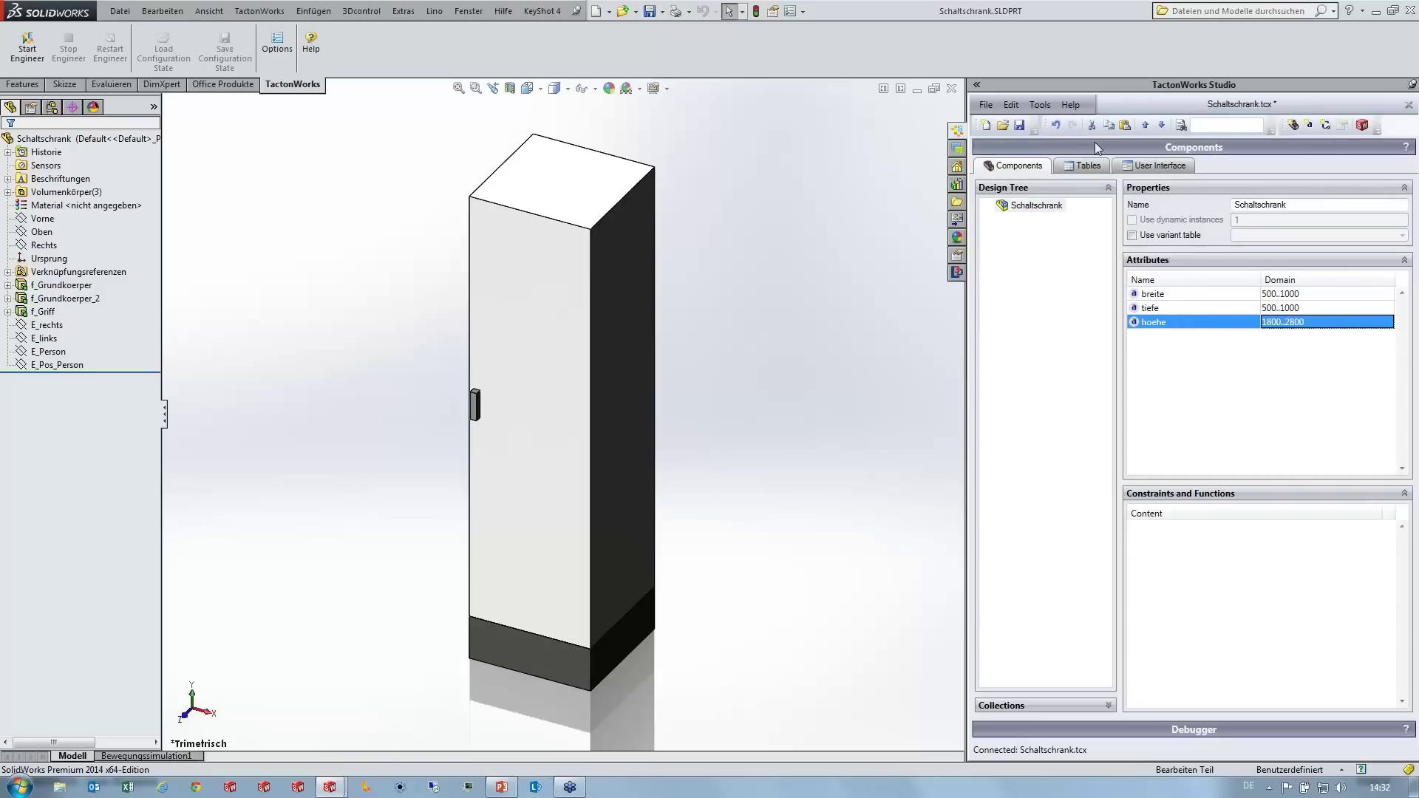
Step: Add an application with NewStep and newGroup to the TactonWorks user interface
click(1020, 125)
click(1155, 165)
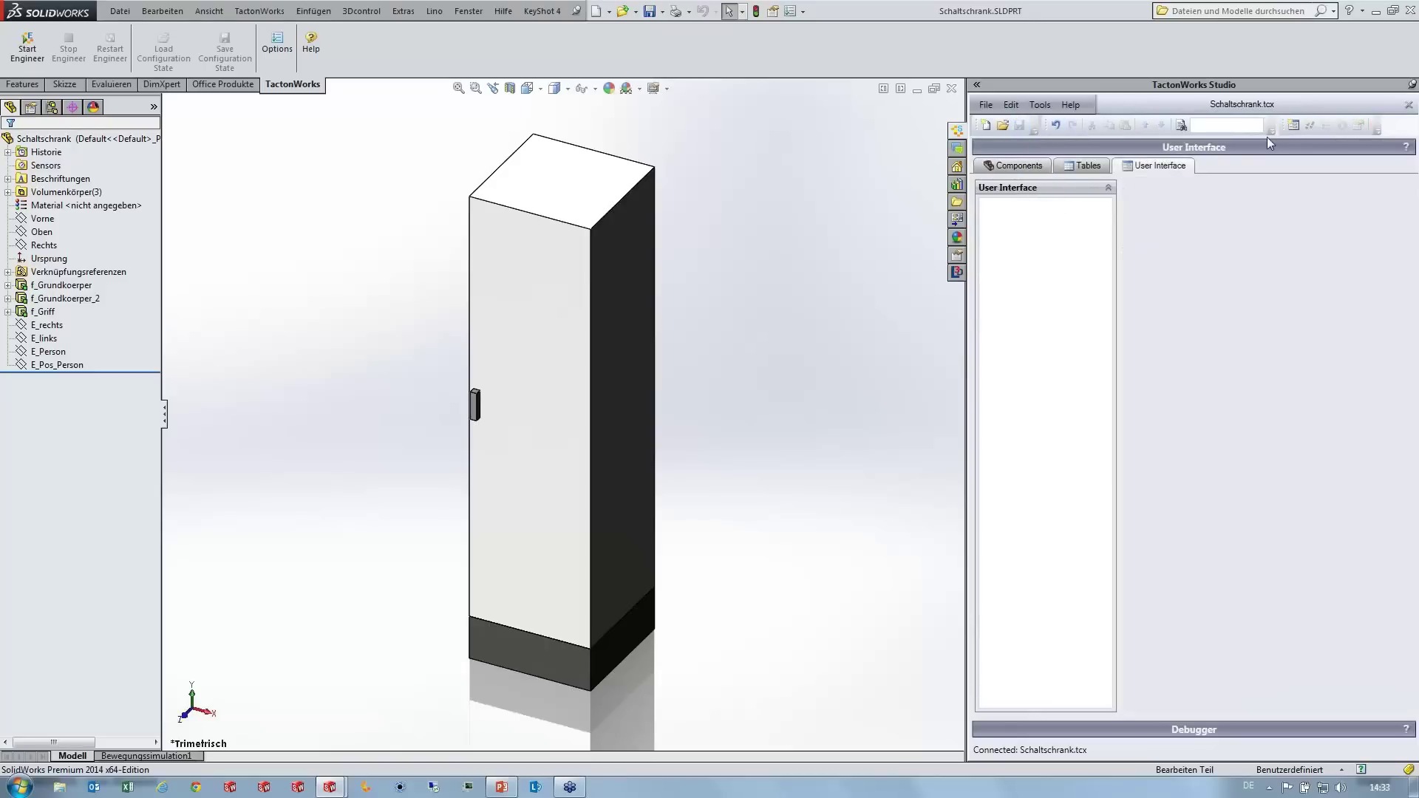
click(1293, 125)
click(1326, 125)
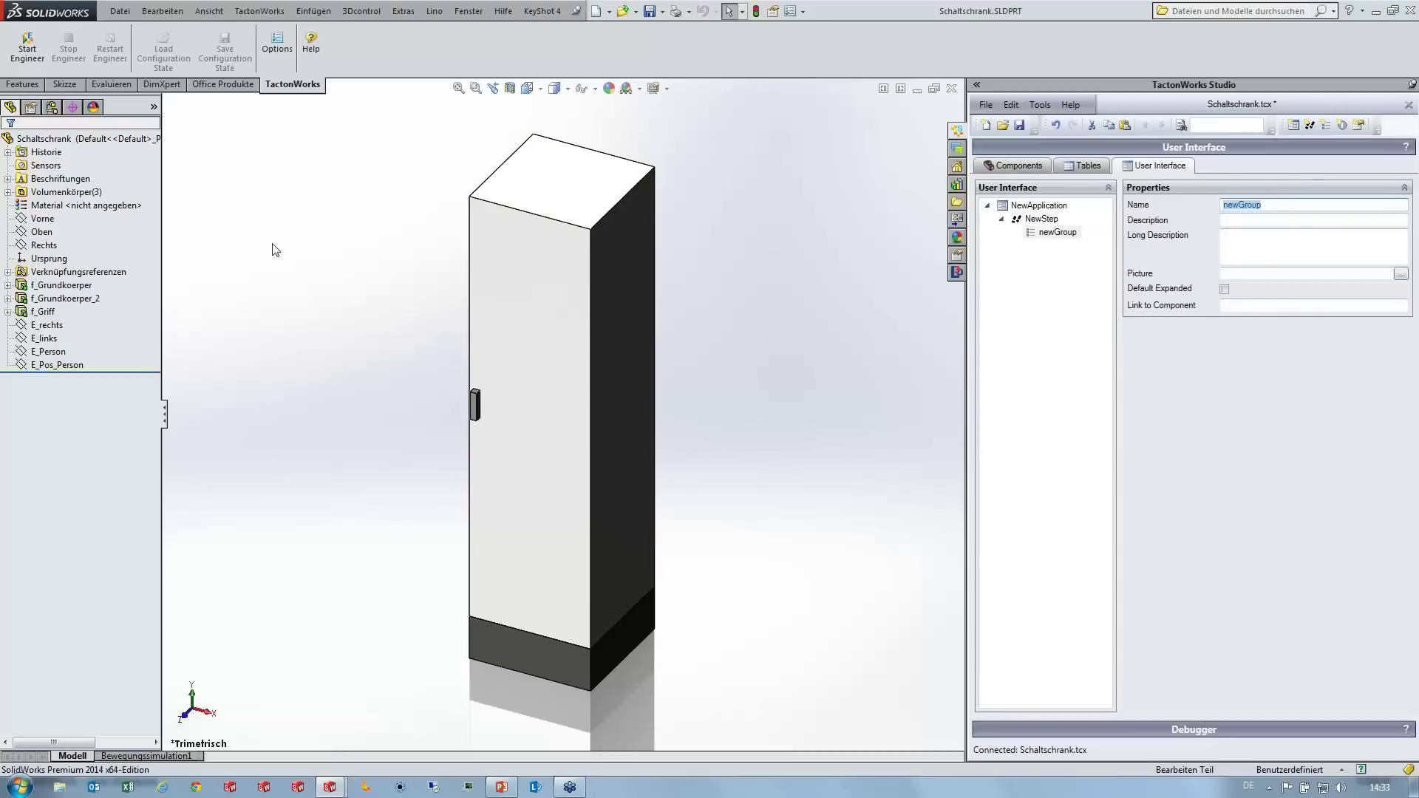
click(1042, 170)
Step: Create newGroup input fields for breite, tiefe and hoehe, then save the model
click(1159, 297)
right_click(1159, 298)
mouse_move(1234, 496)
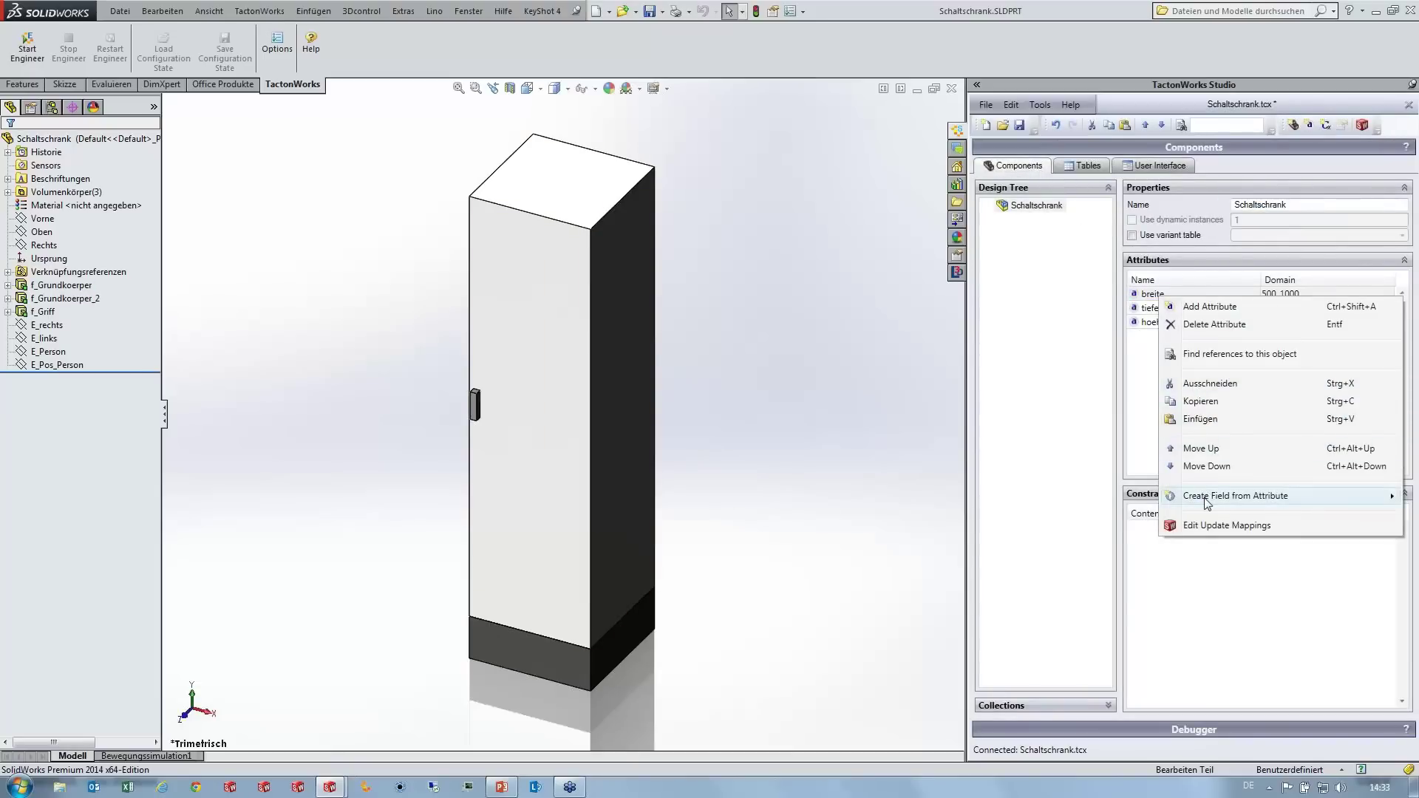
click(1005, 496)
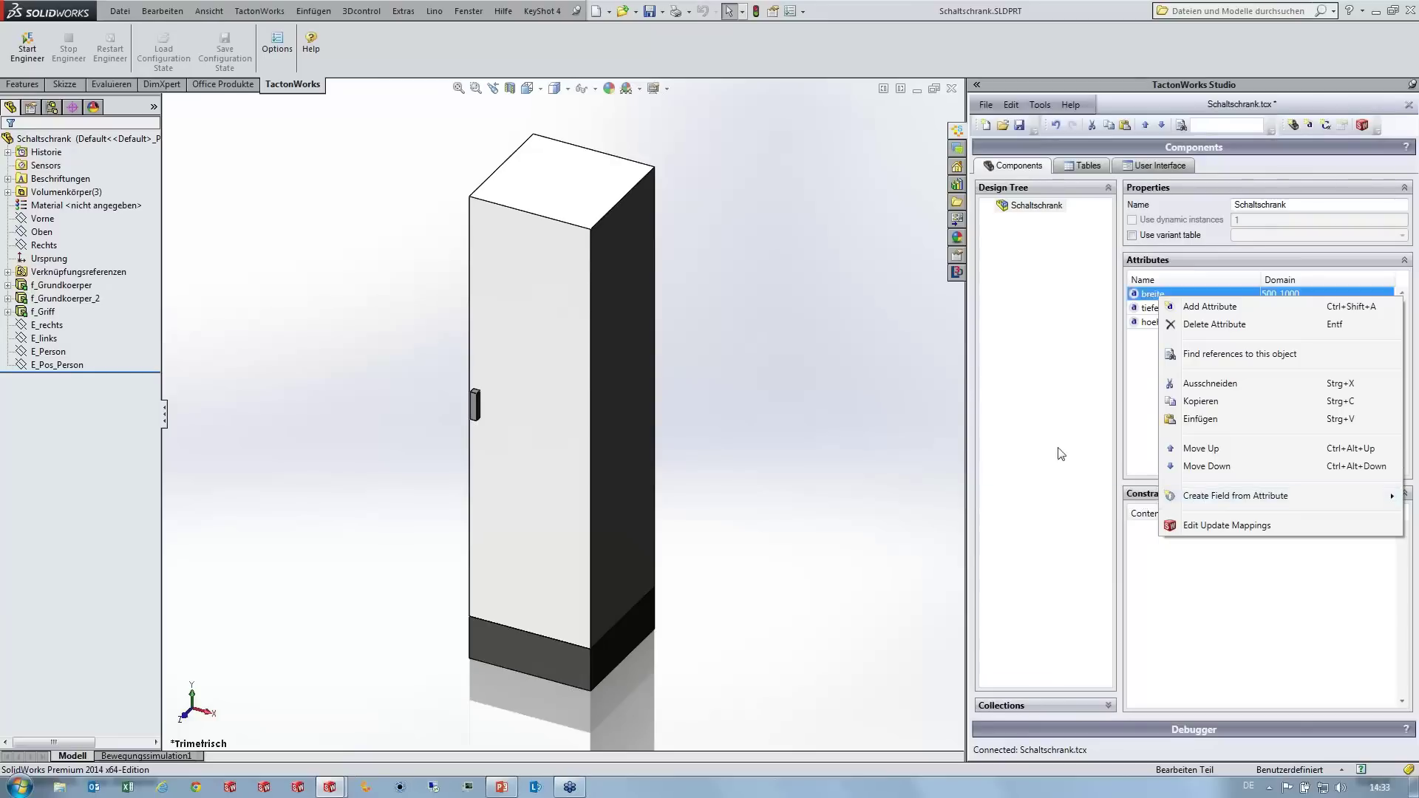
click(1175, 309)
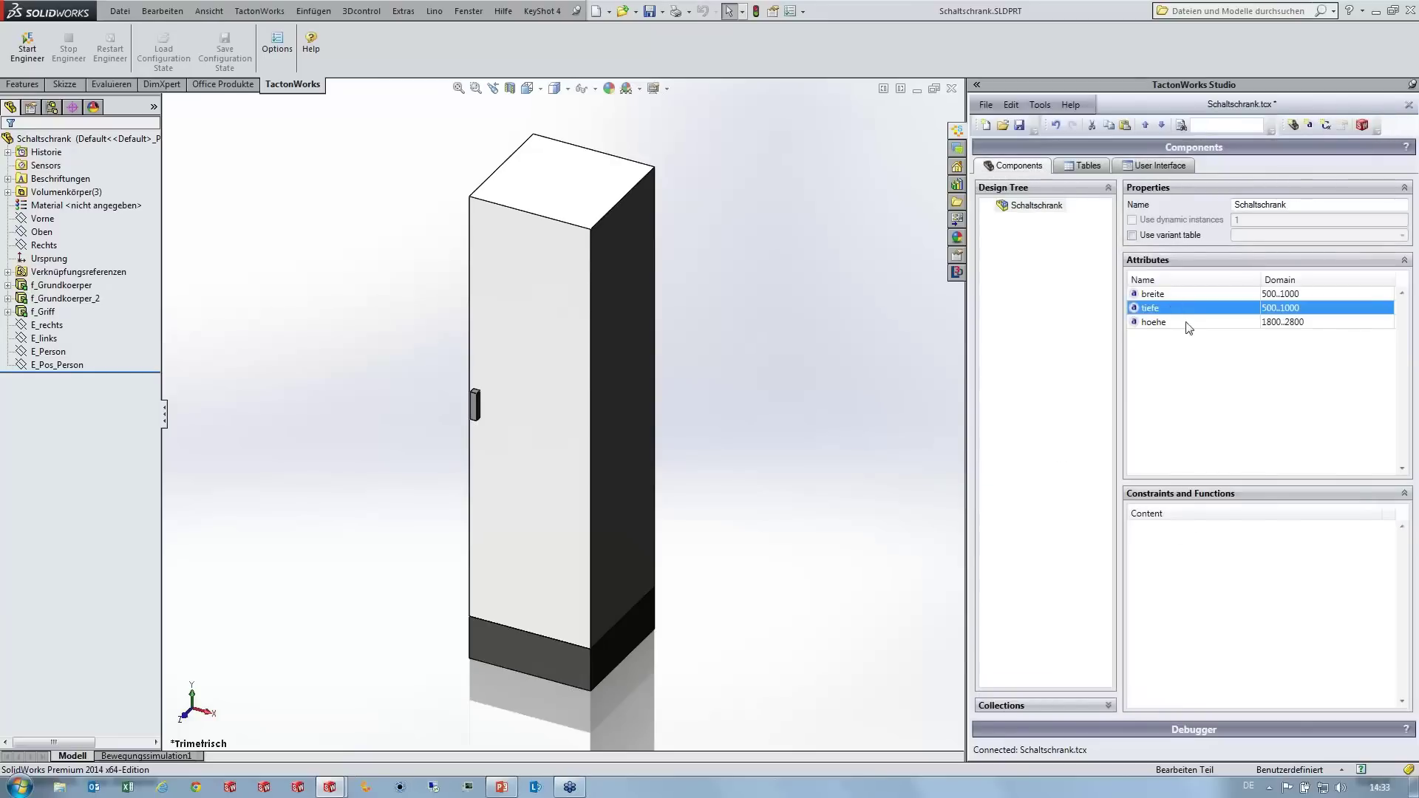
right_click(1173, 309)
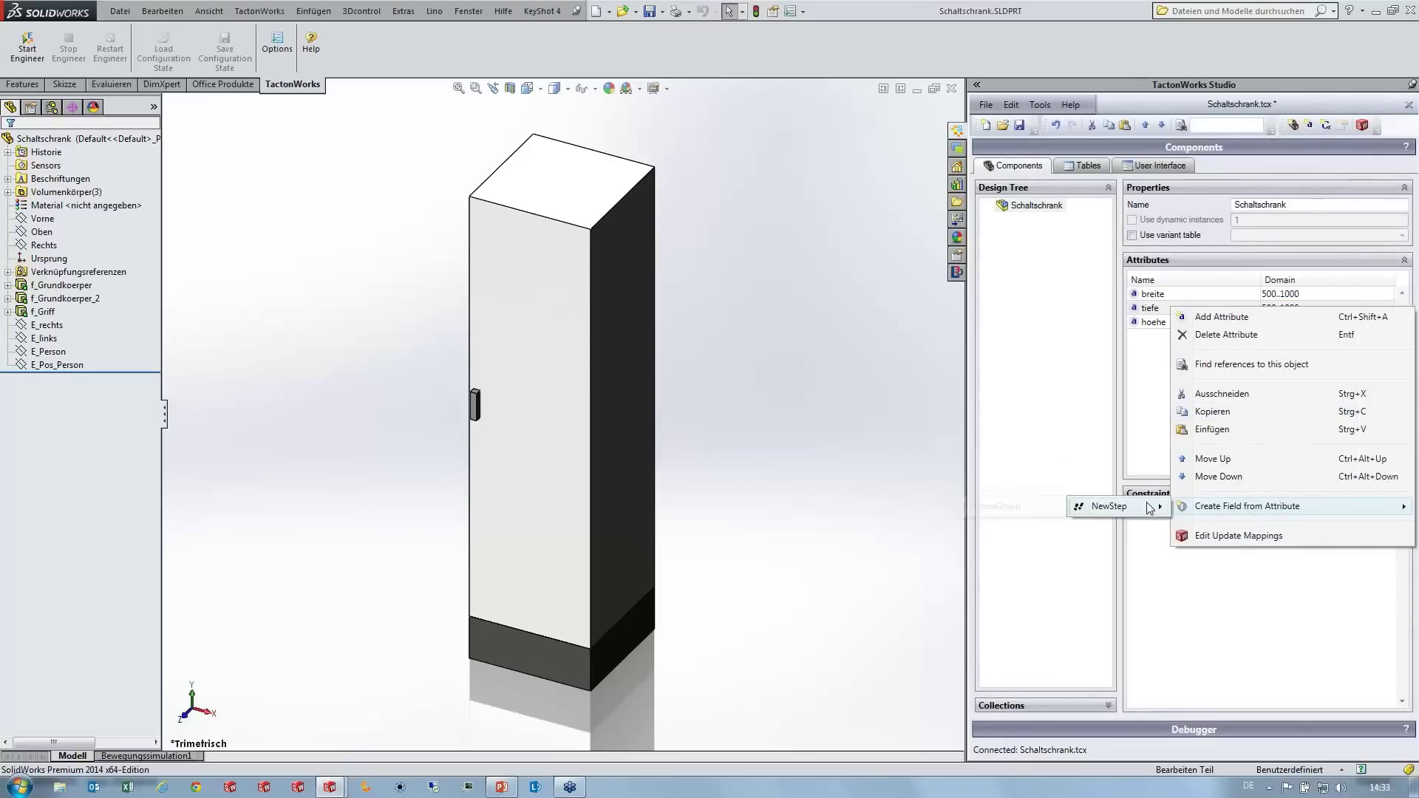
click(1047, 499)
click(1171, 322)
right_click(1170, 323)
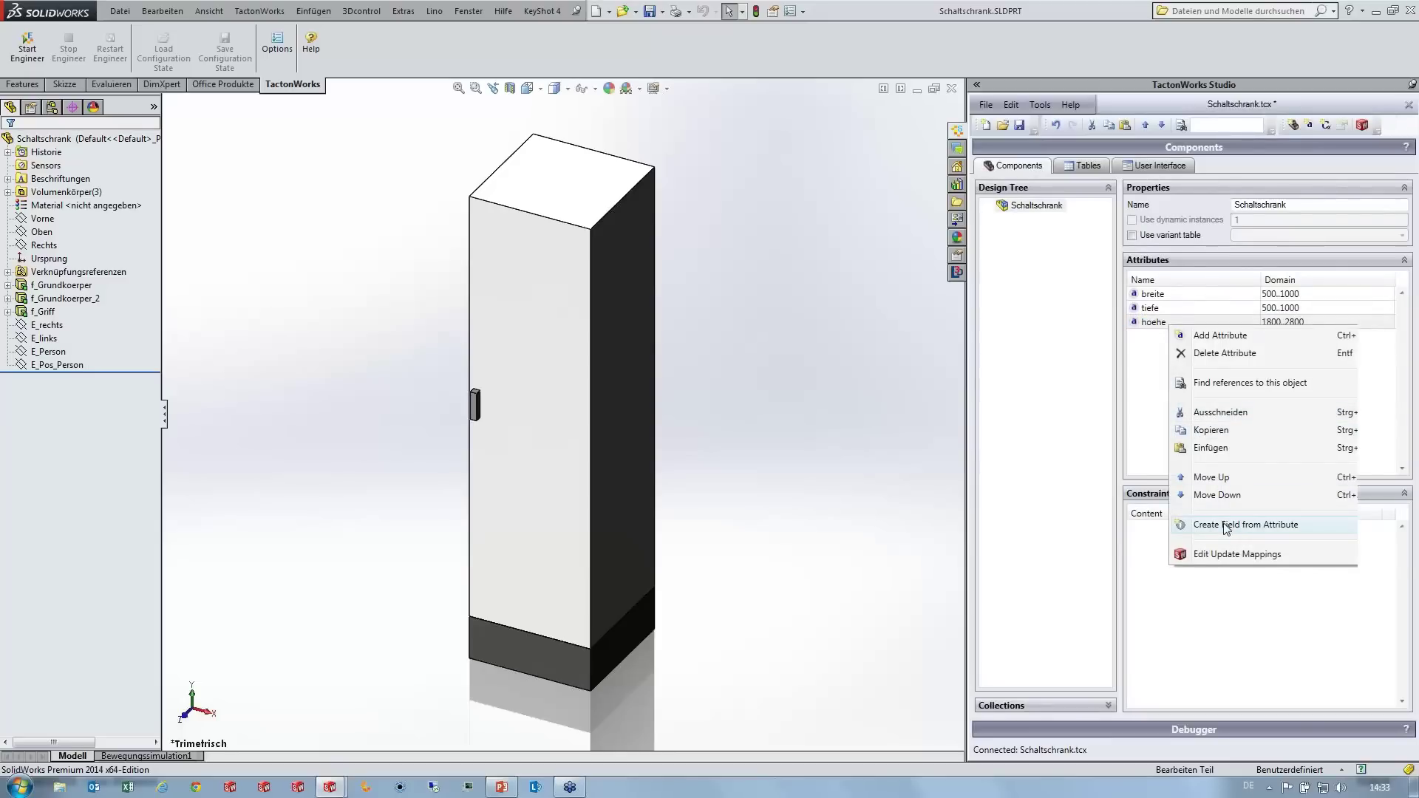
mouse_move(1109, 507)
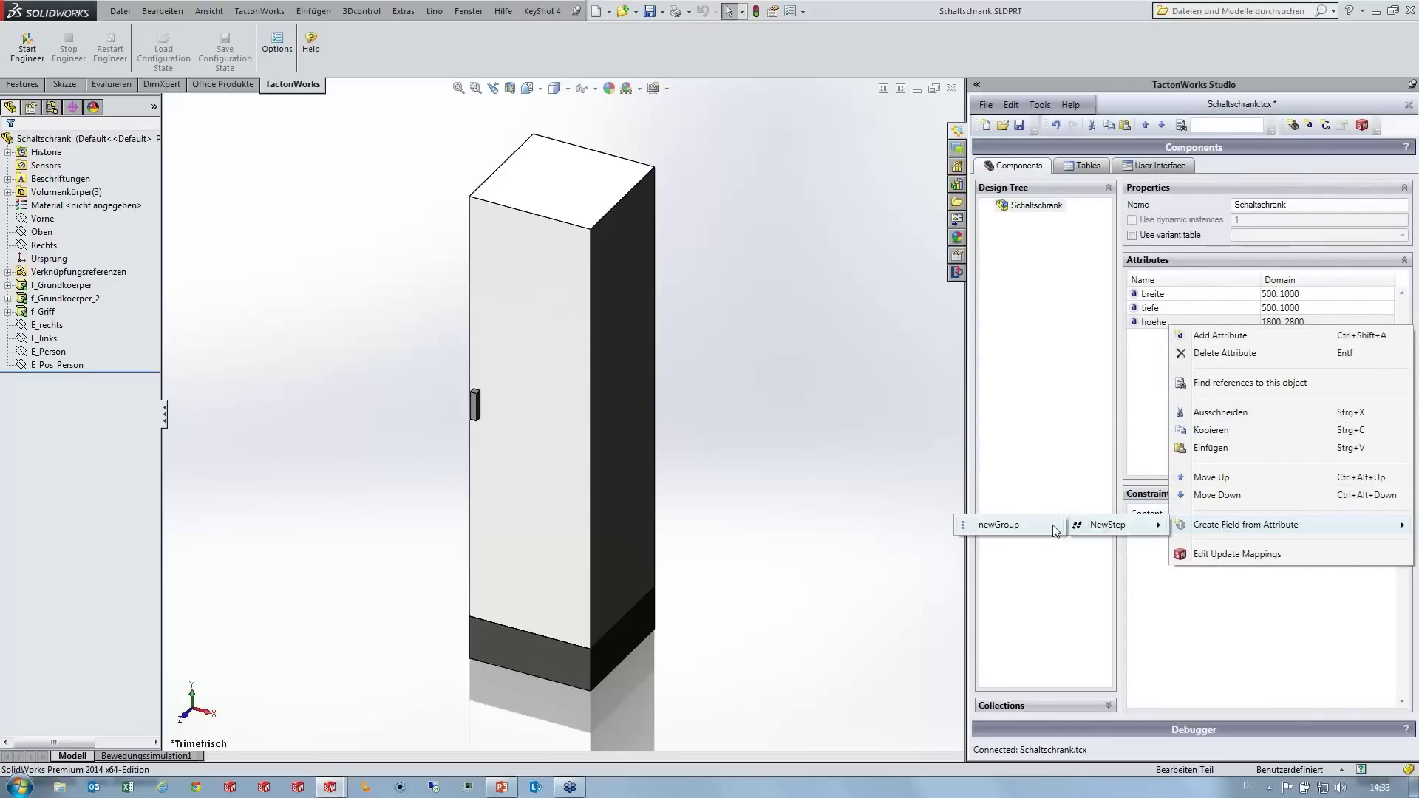
click(1105, 524)
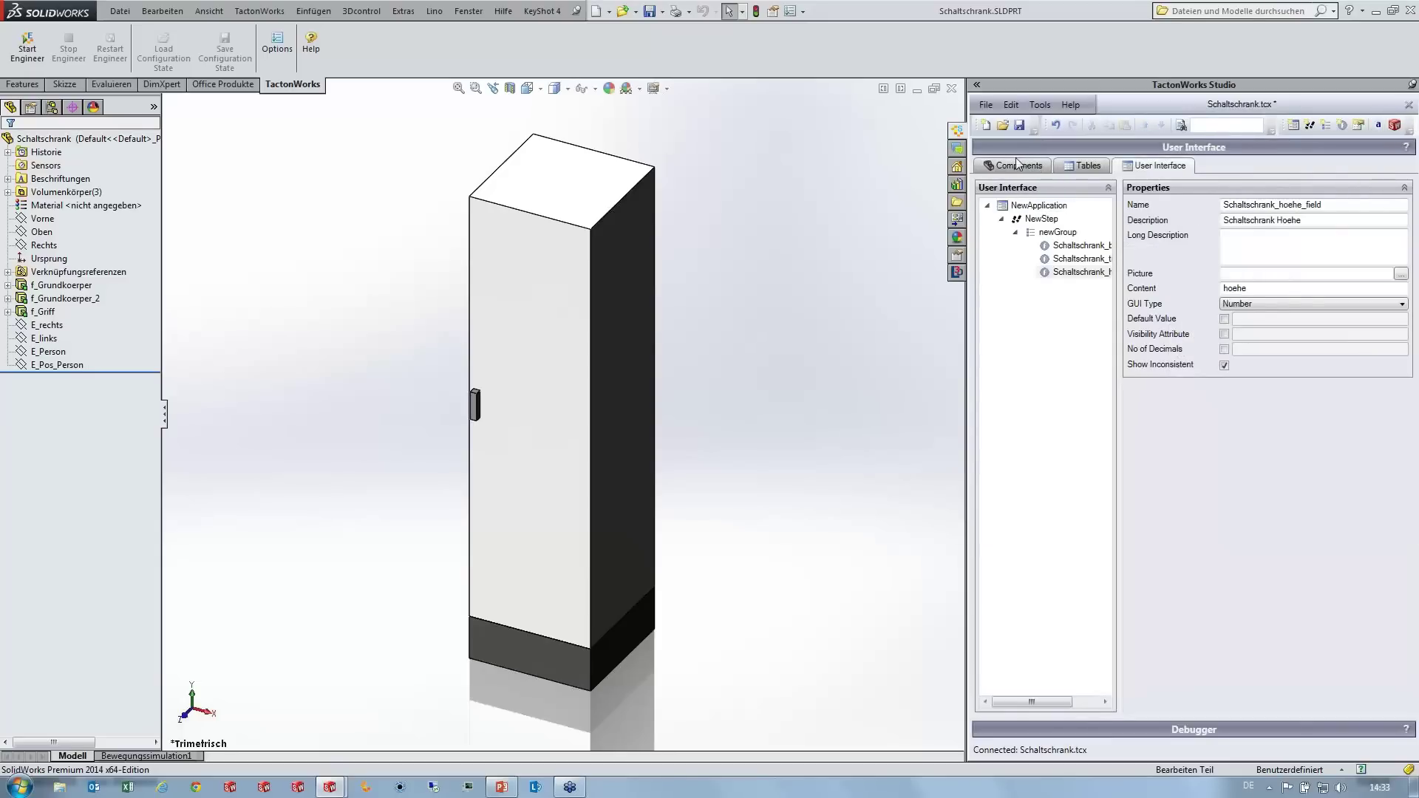
click(1019, 125)
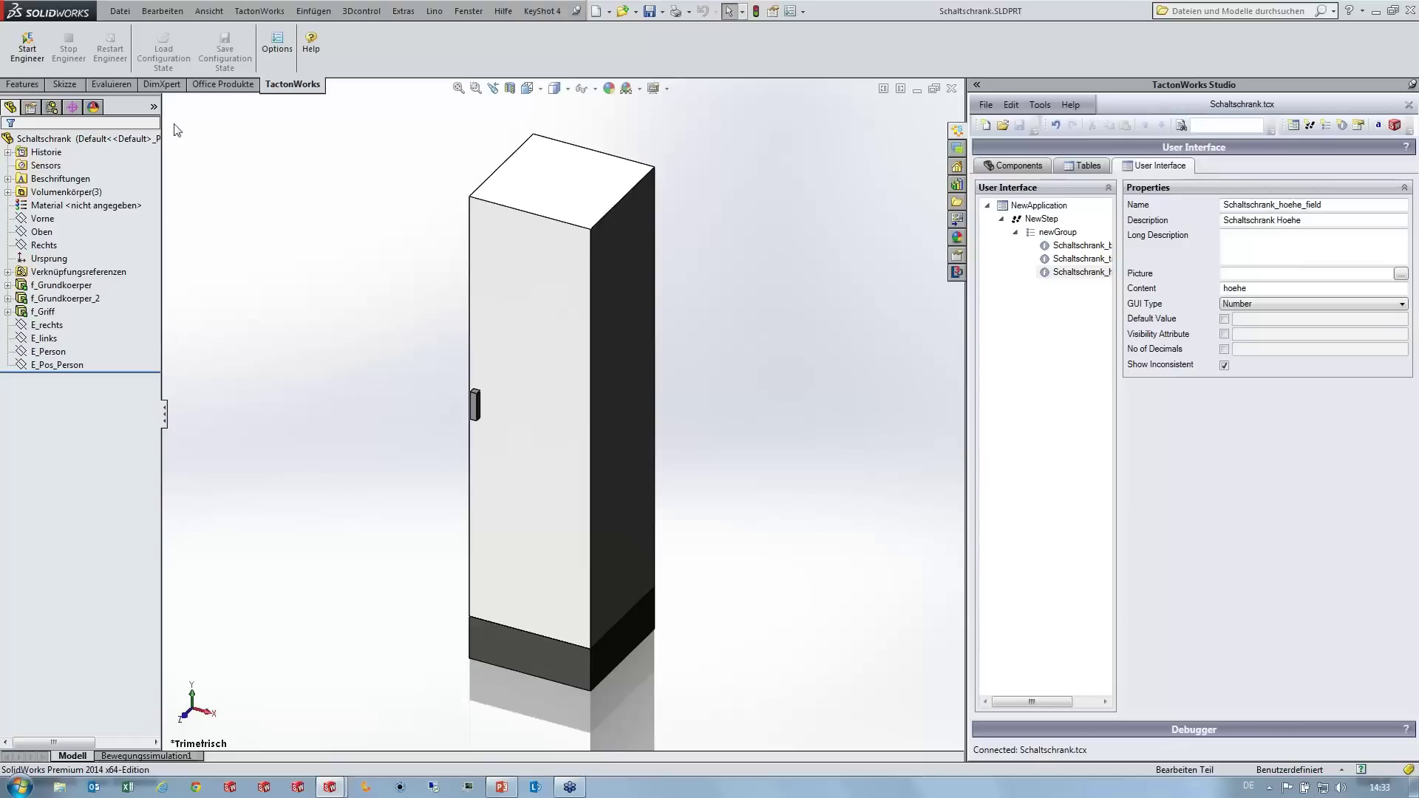
Step: Start the configurator, set Breite to 500, and select the breite attribute
click(37, 46)
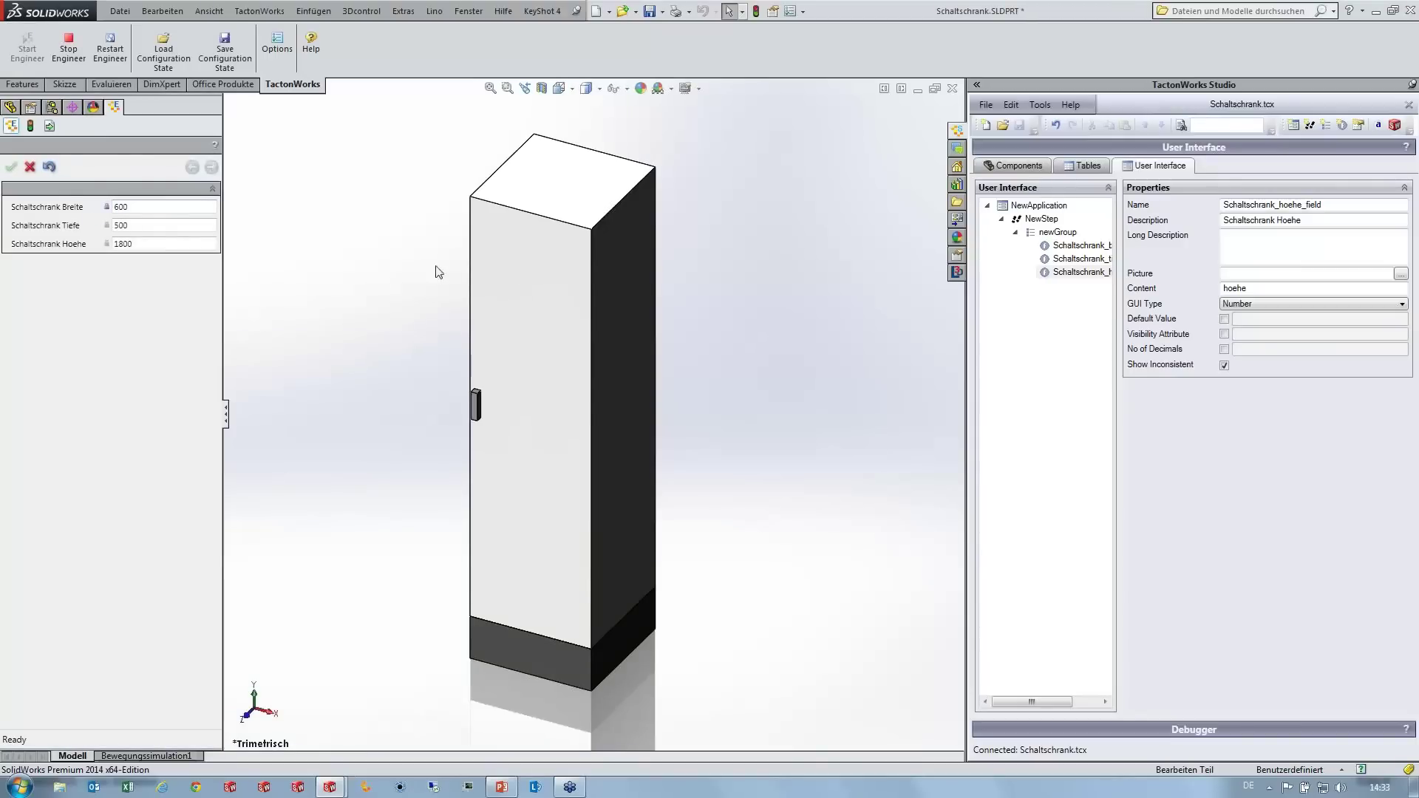
double_click(130, 211)
text(500)
key(Return)
click(1005, 171)
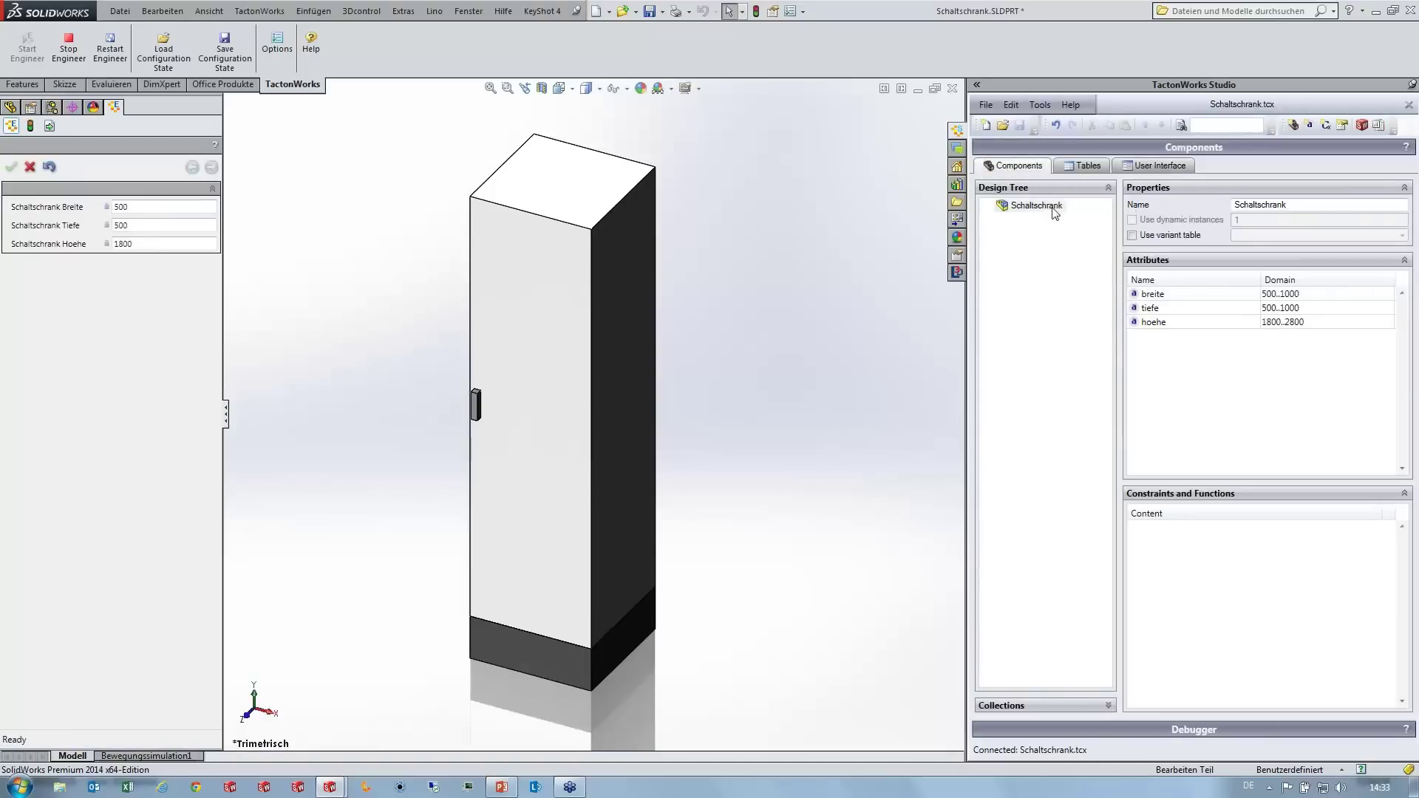
click(1150, 295)
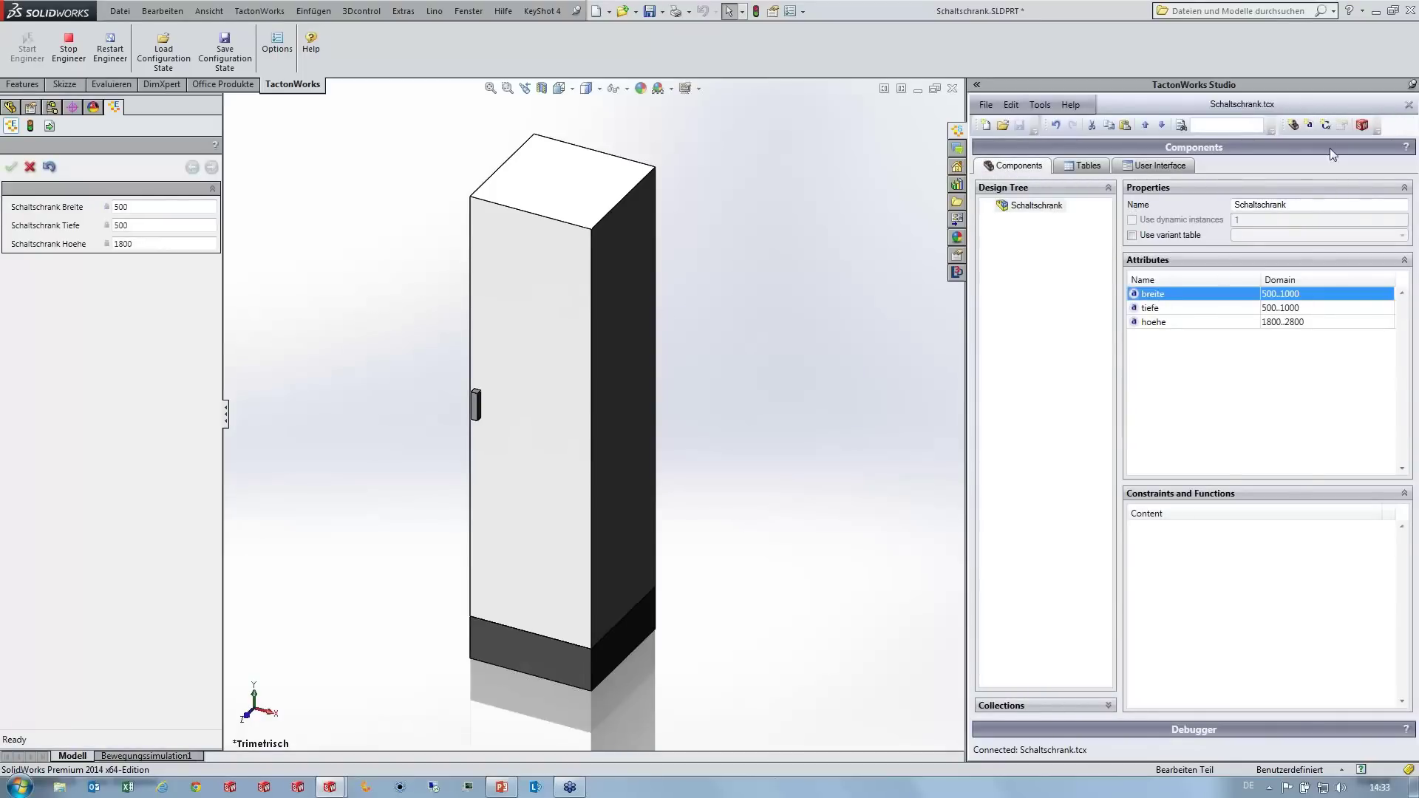
Step: Map breite and tiefe to the base block's width and depth (D2@s_Grundkoerper) dimensions
click(1362, 125)
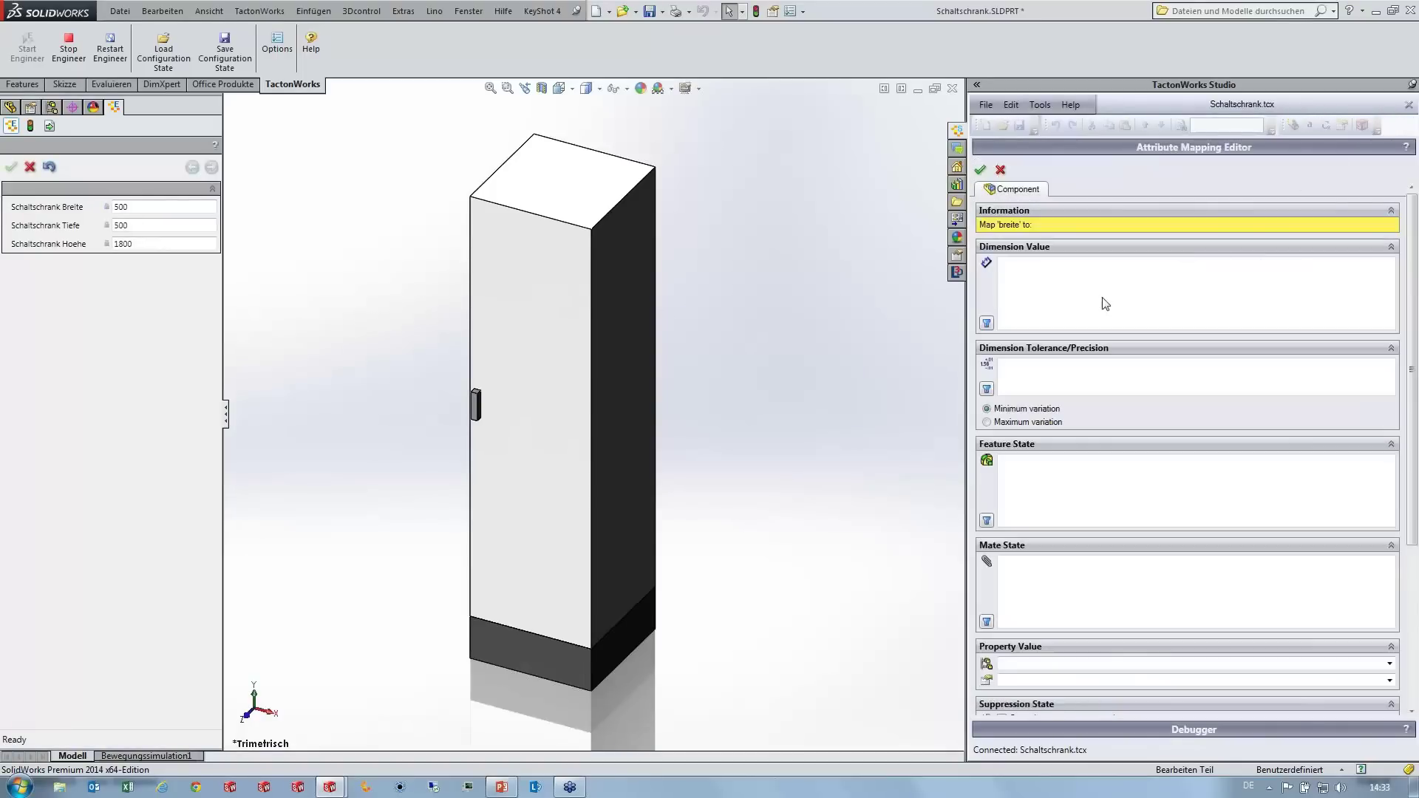
click(578, 662)
click(512, 670)
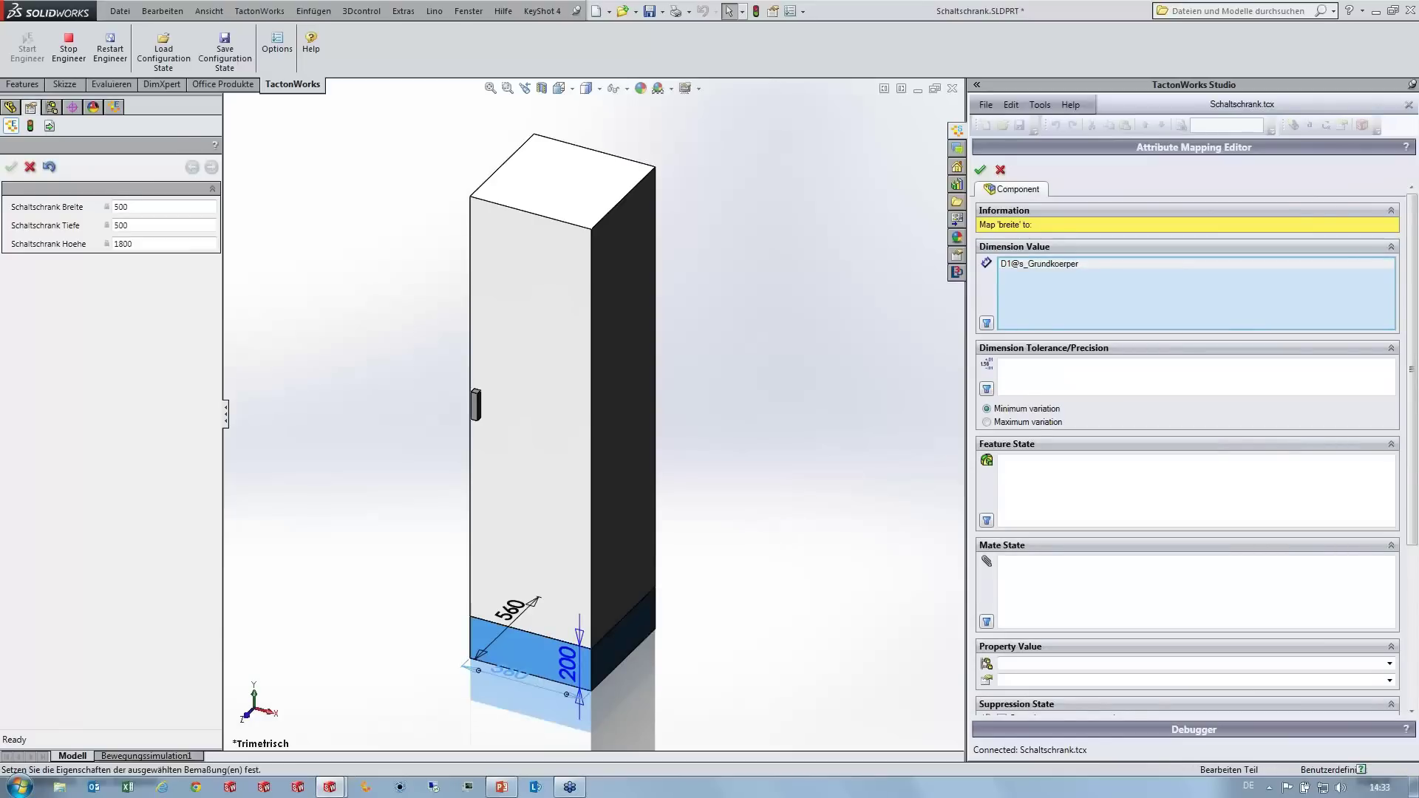
click(981, 169)
click(1157, 309)
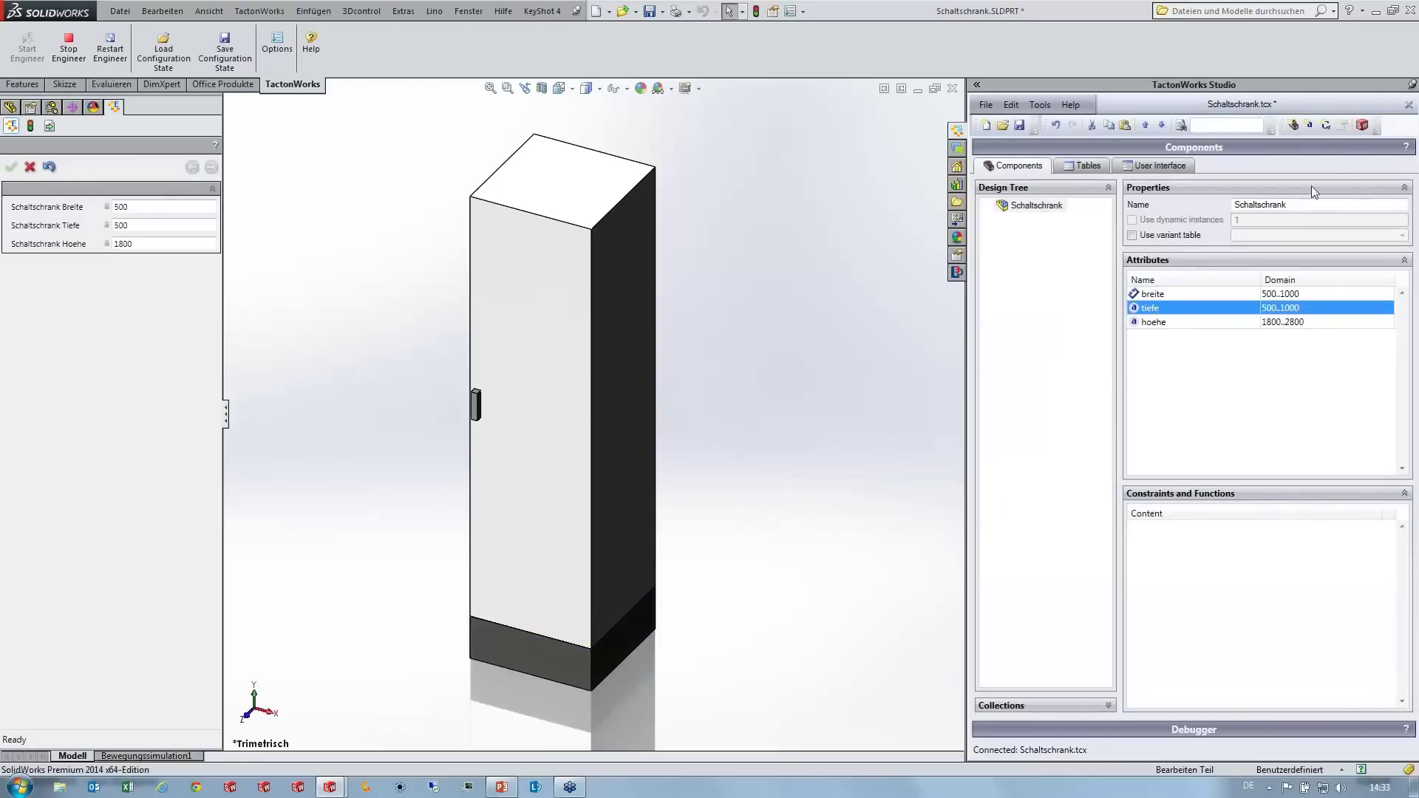
click(1362, 125)
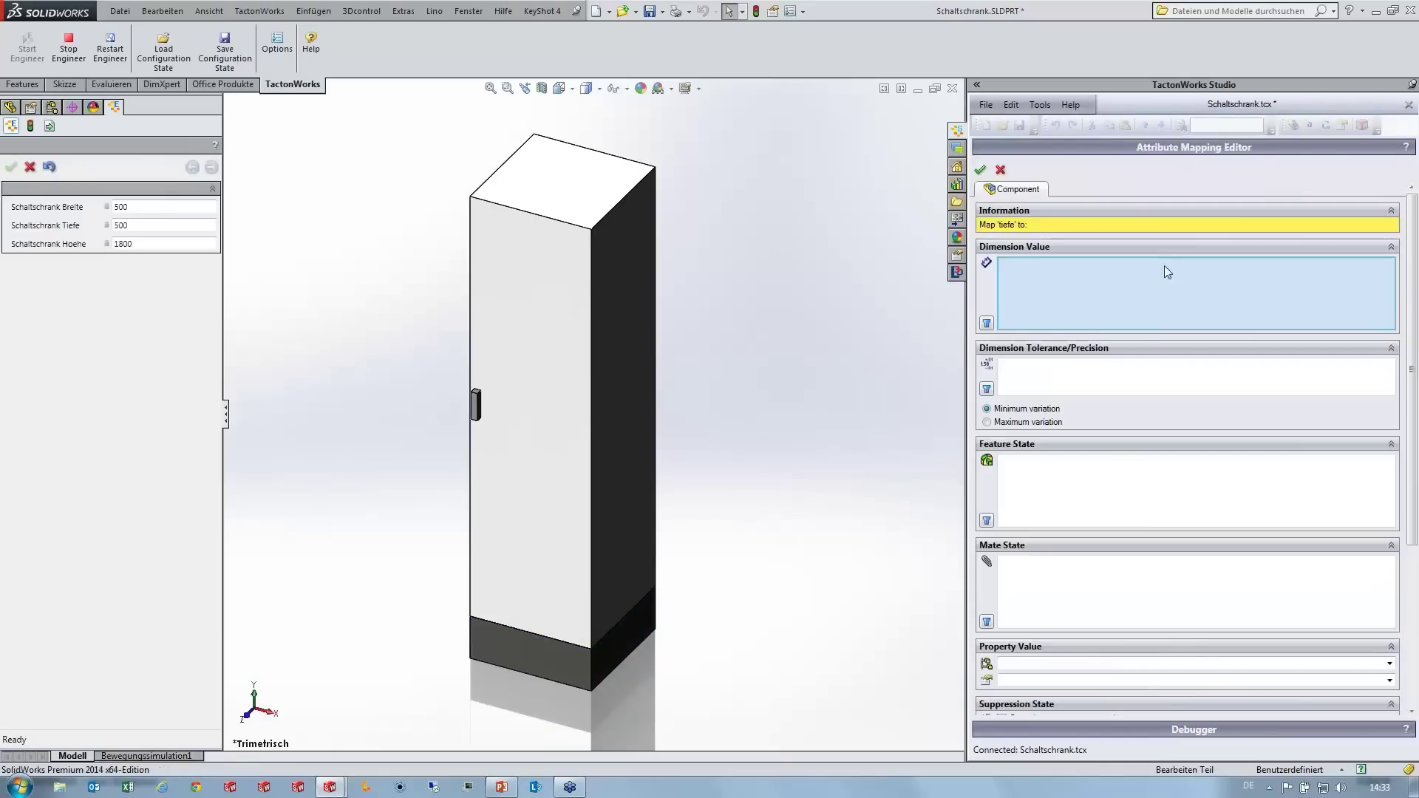
click(533, 640)
click(510, 671)
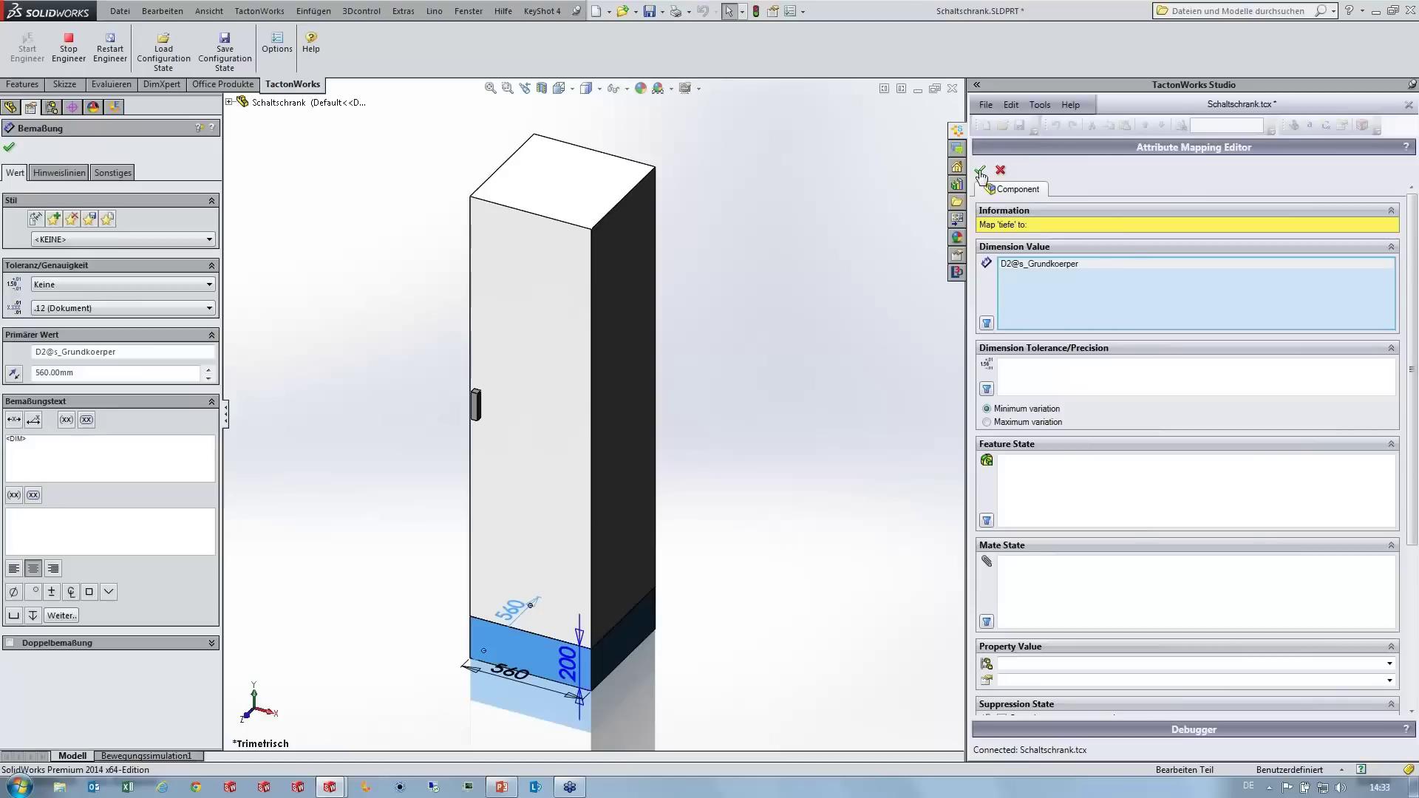
click(980, 170)
Step: Map hoehe to the body's 2000 height D1@f_Grundkoerper_2 and save the model
click(1151, 323)
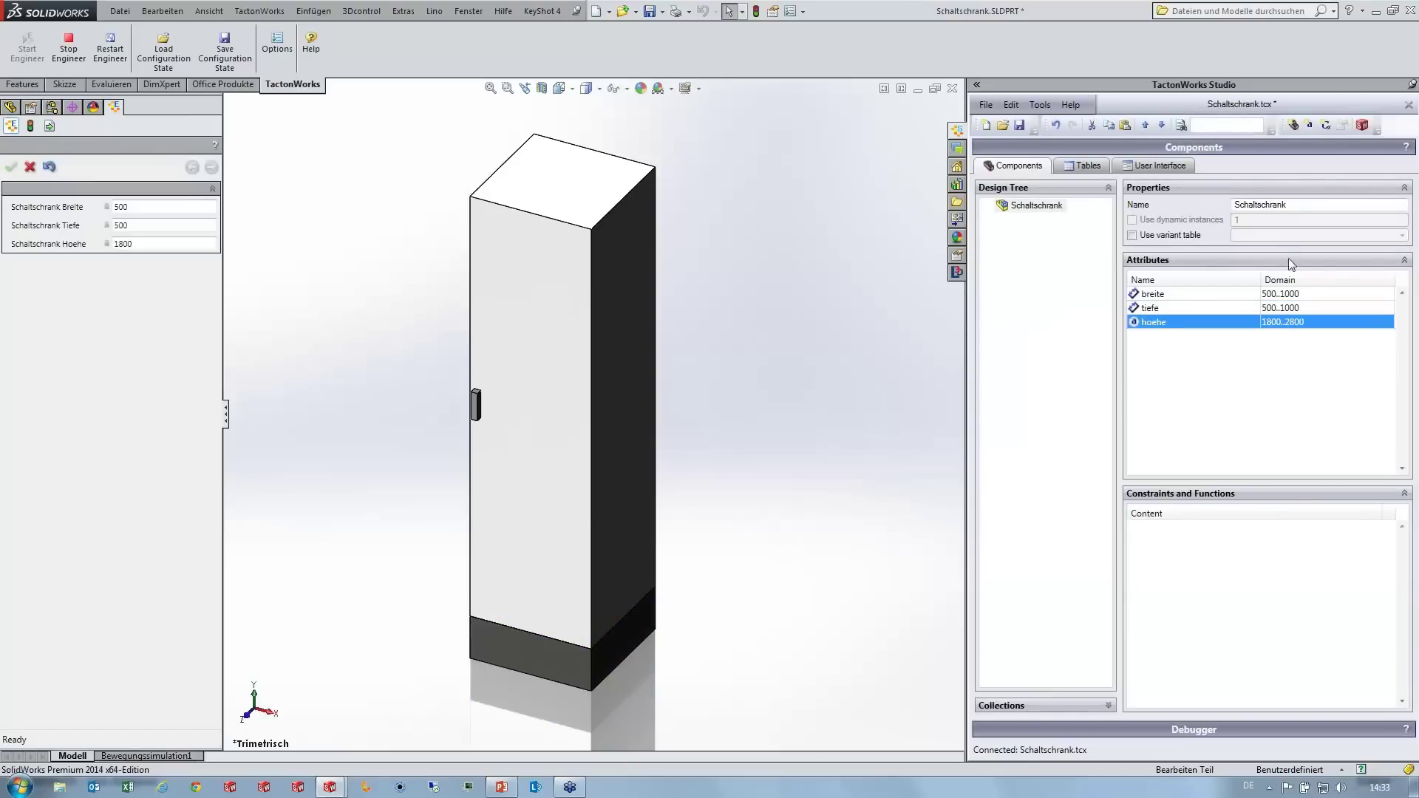
click(1362, 125)
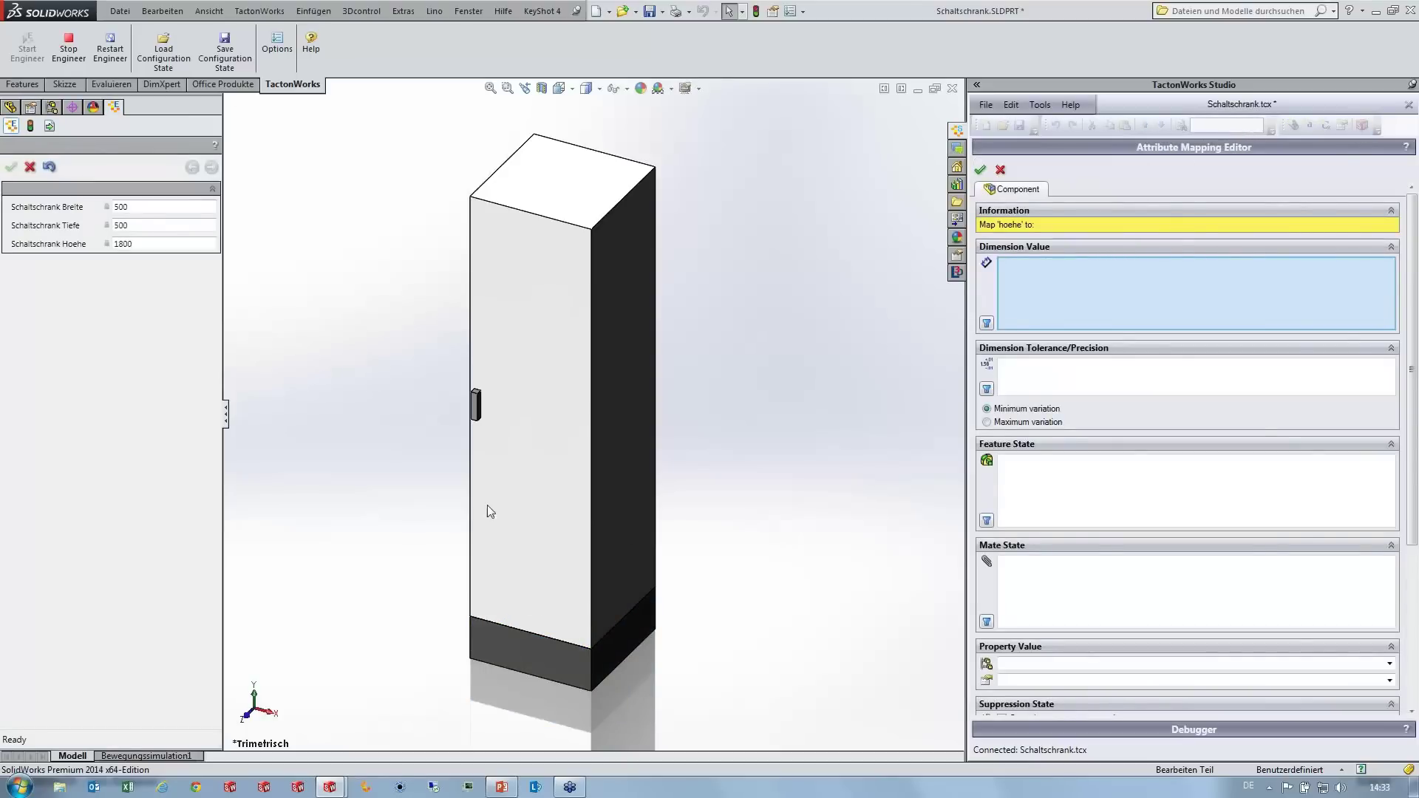
click(531, 445)
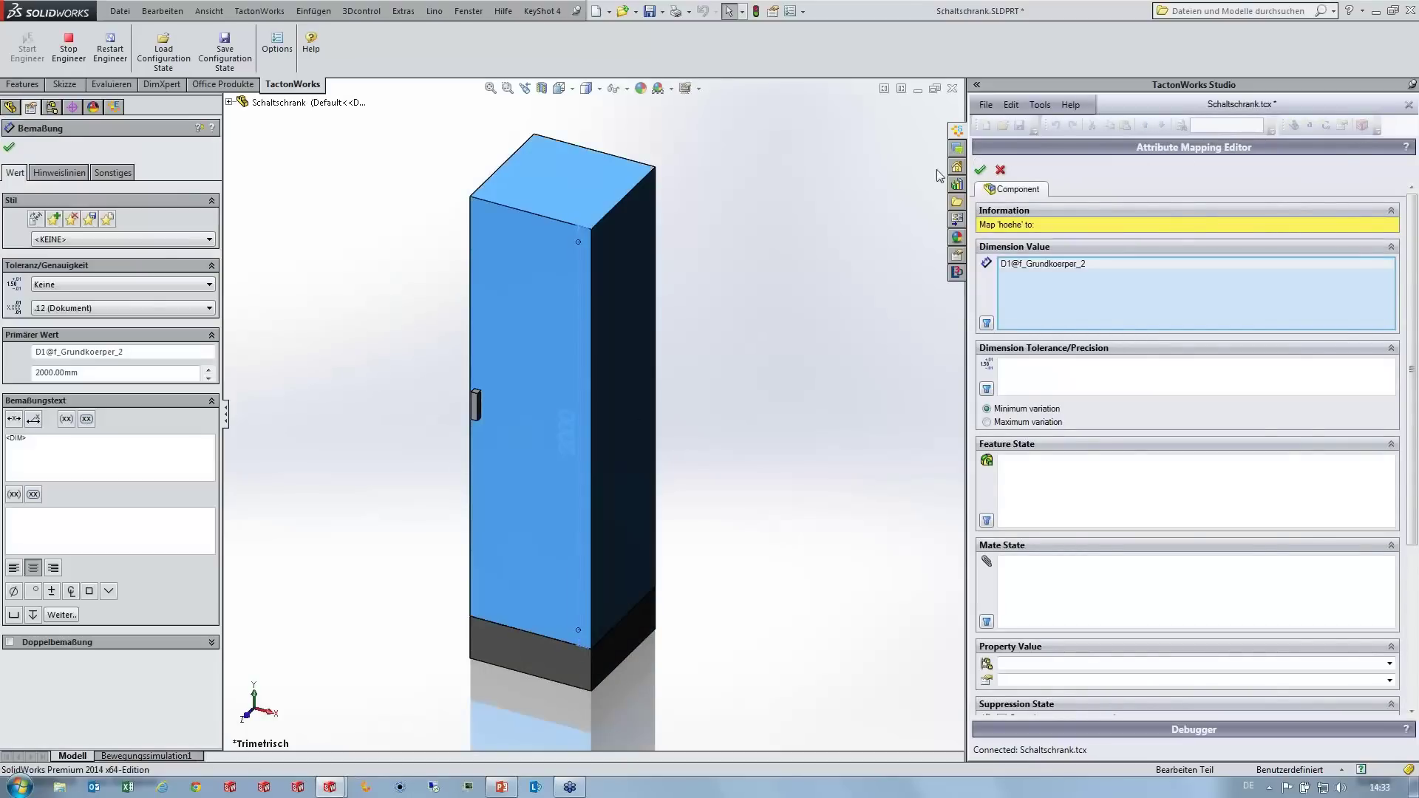
click(980, 170)
click(1019, 126)
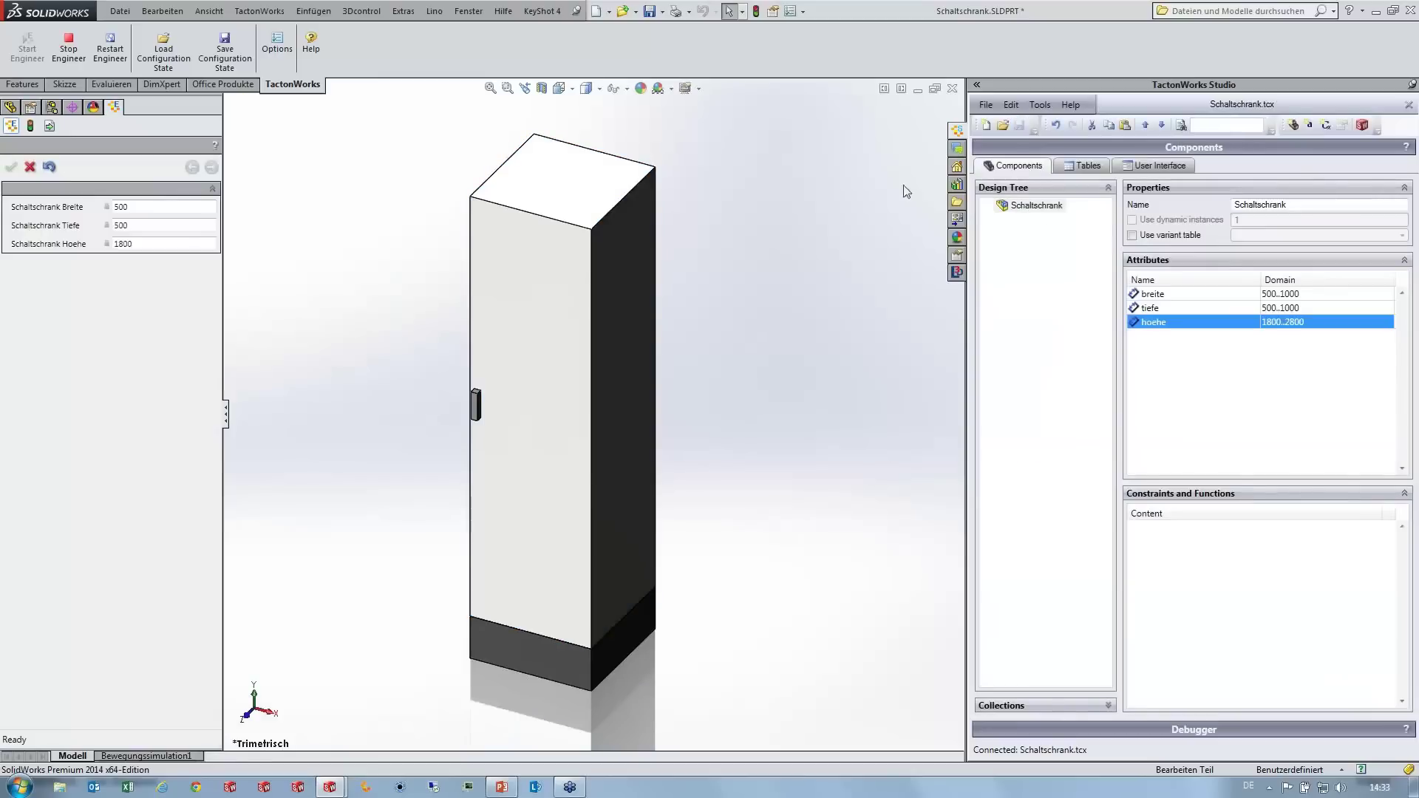
click(1040, 106)
Step: Embed the TactonWorks model in the part and test a Breite of 1000
click(1080, 148)
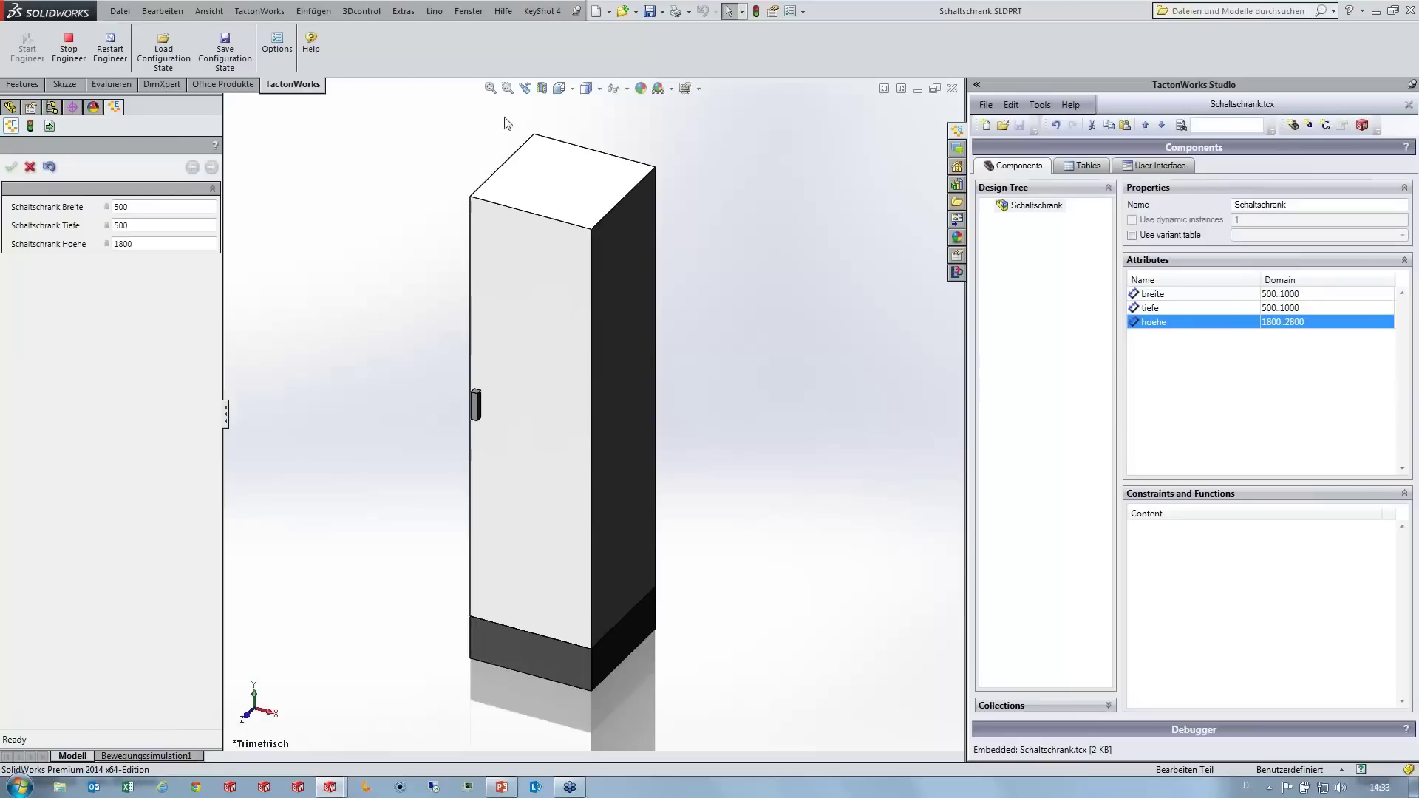
click(69, 44)
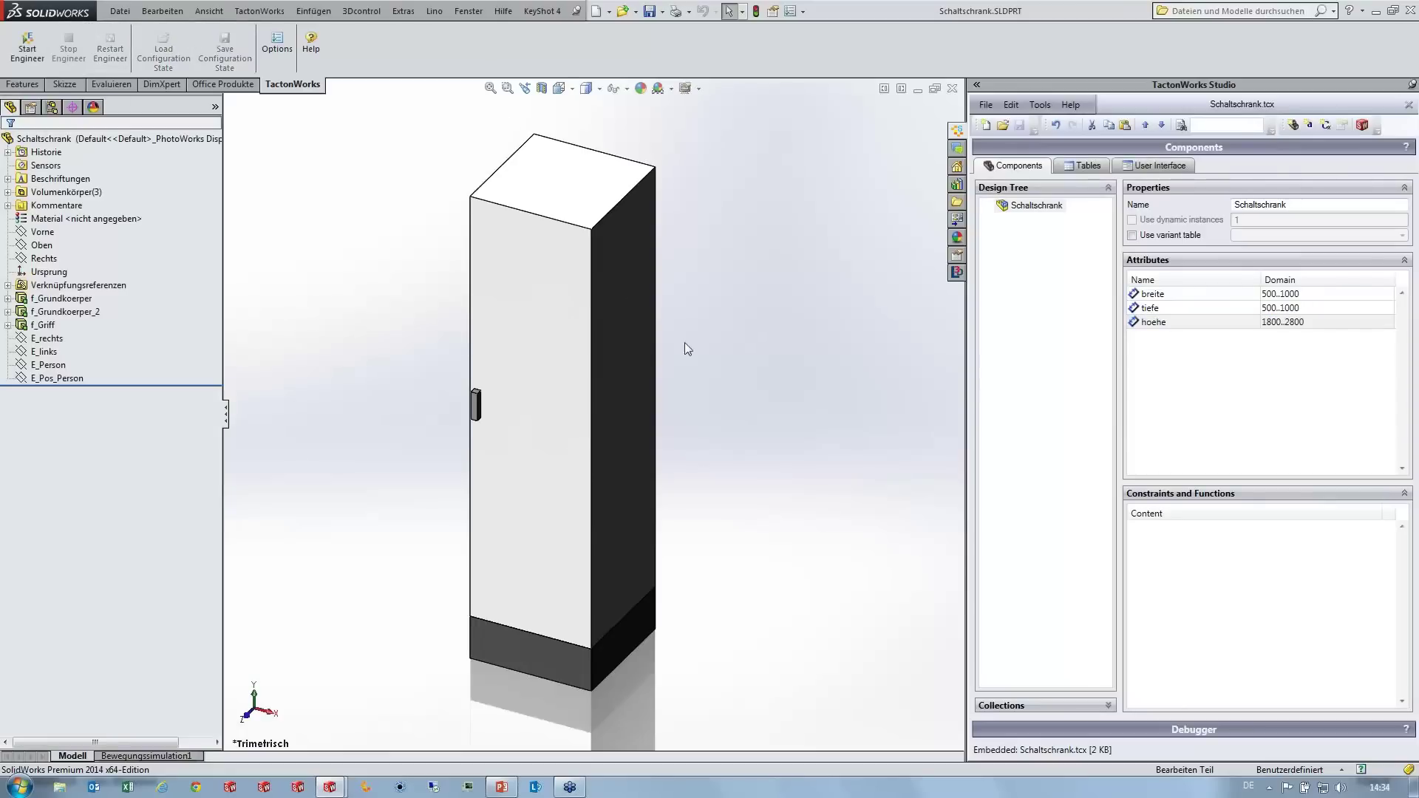
click(35, 49)
drag(142, 204, 106, 215)
text(1000)
key(Return)
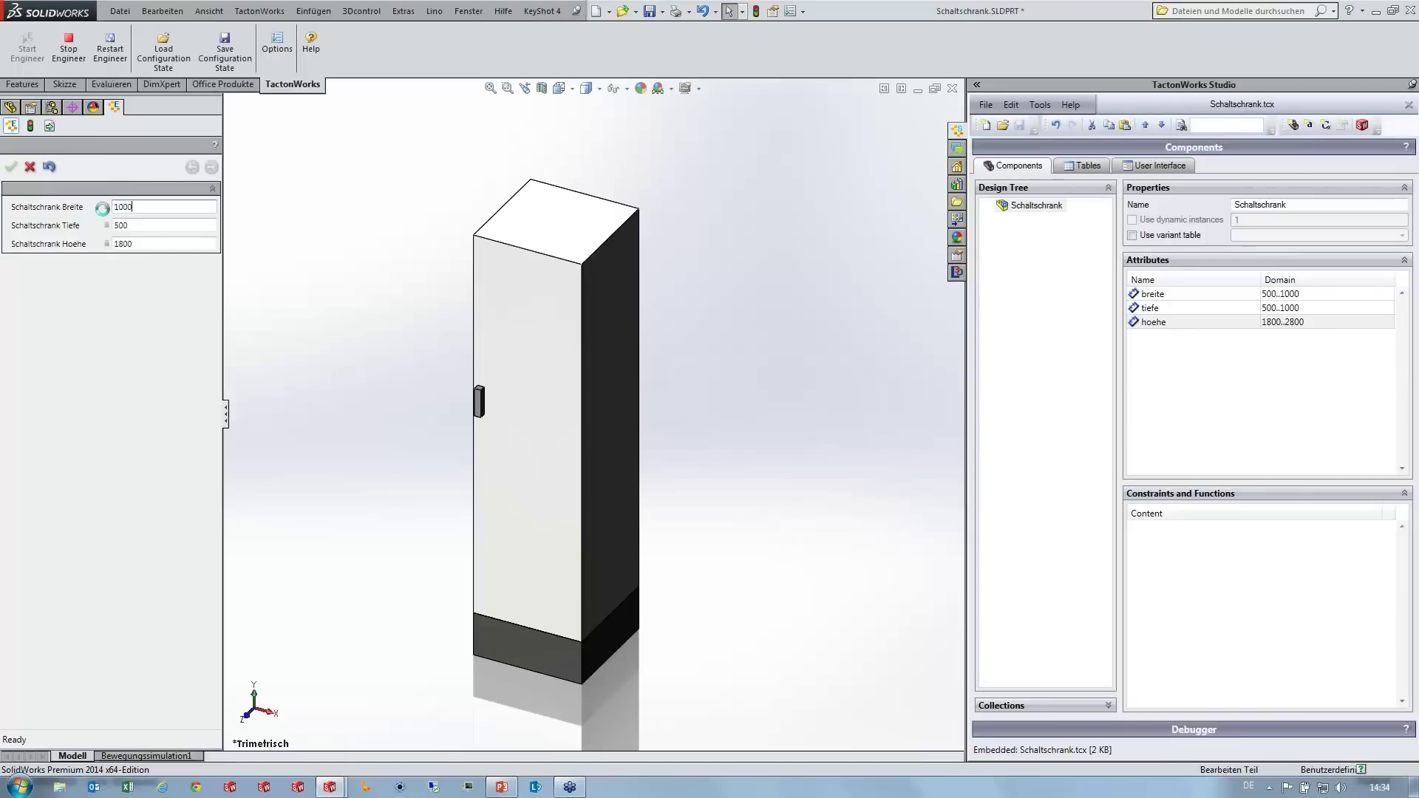
click(72, 53)
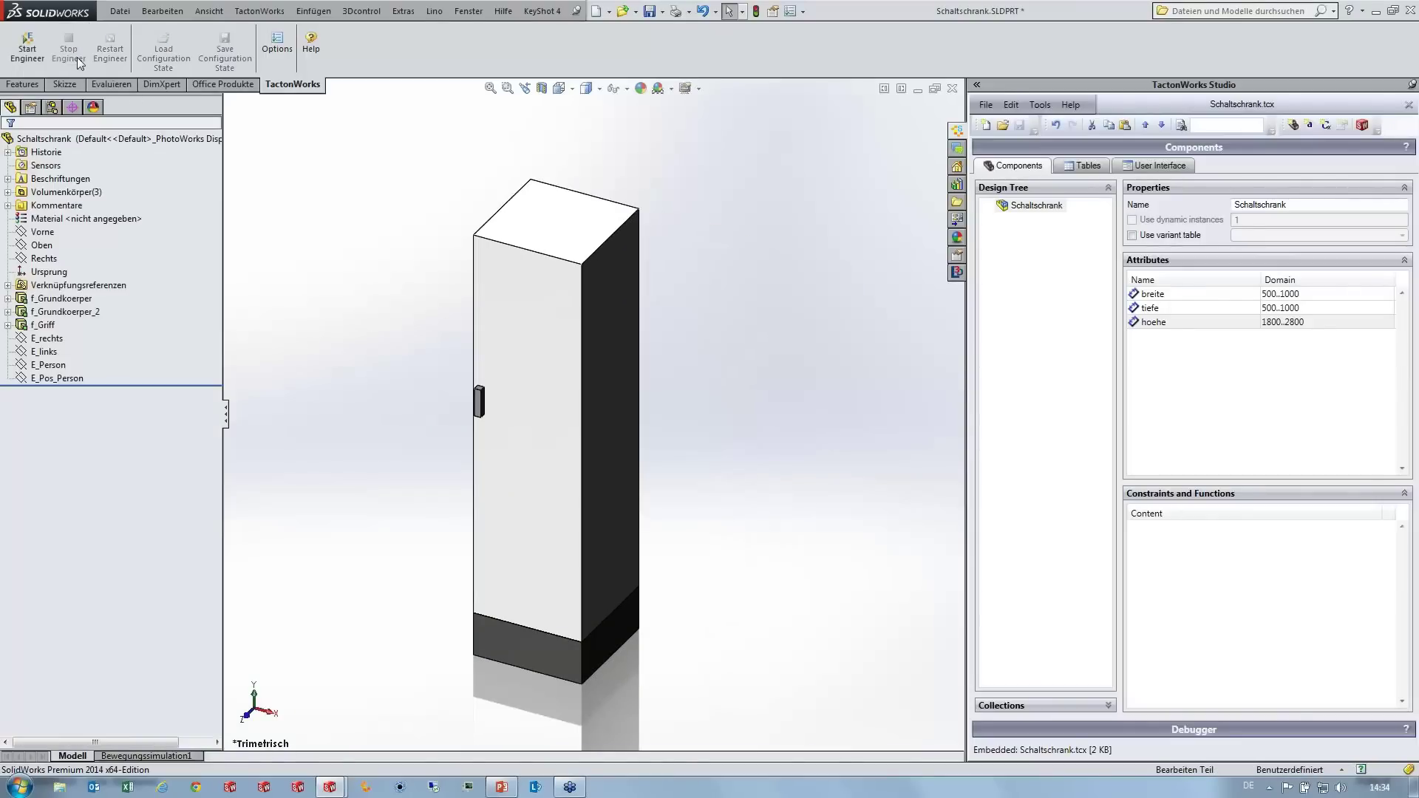
Step: Save the cabinet part and close Schaltschrank.tcx and the part window
click(649, 10)
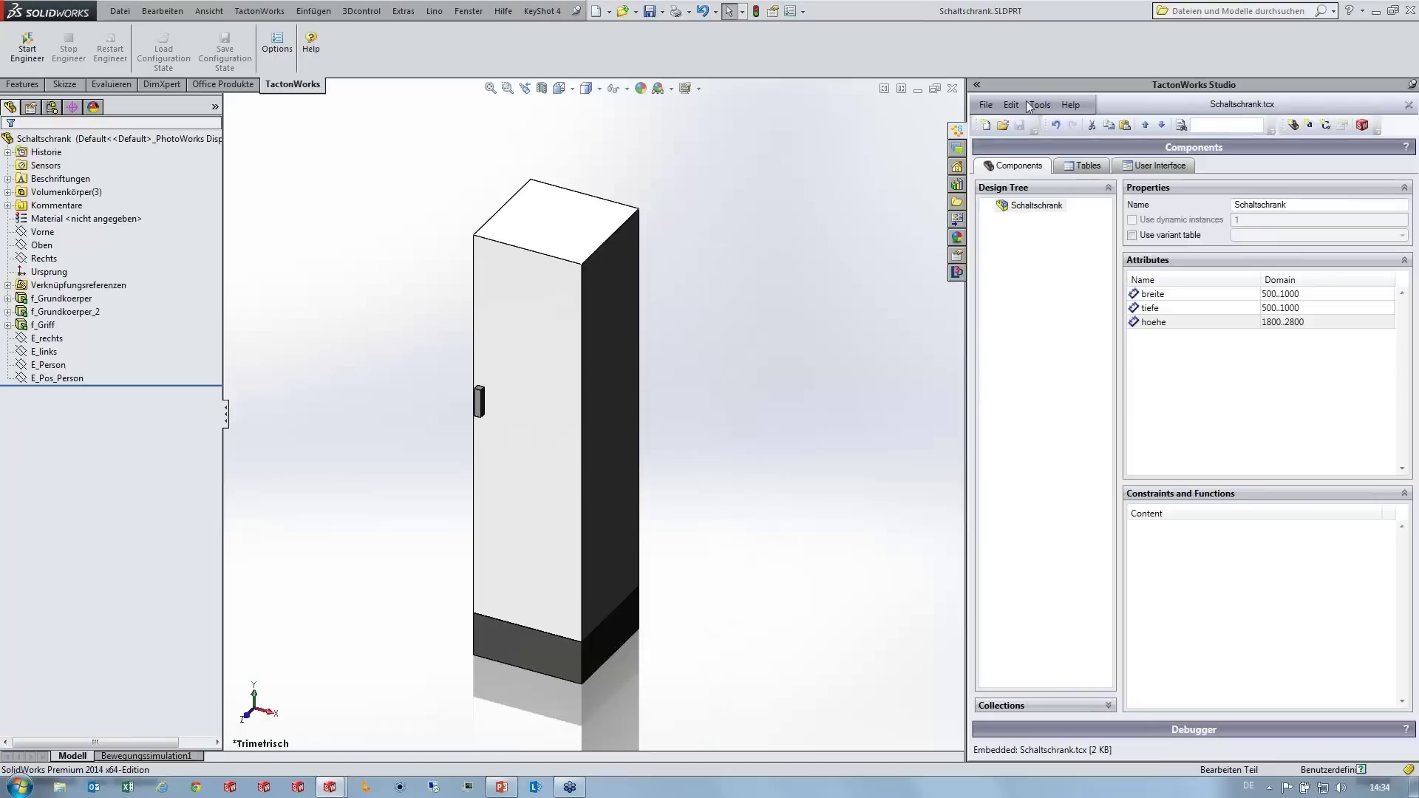
click(1409, 104)
click(953, 89)
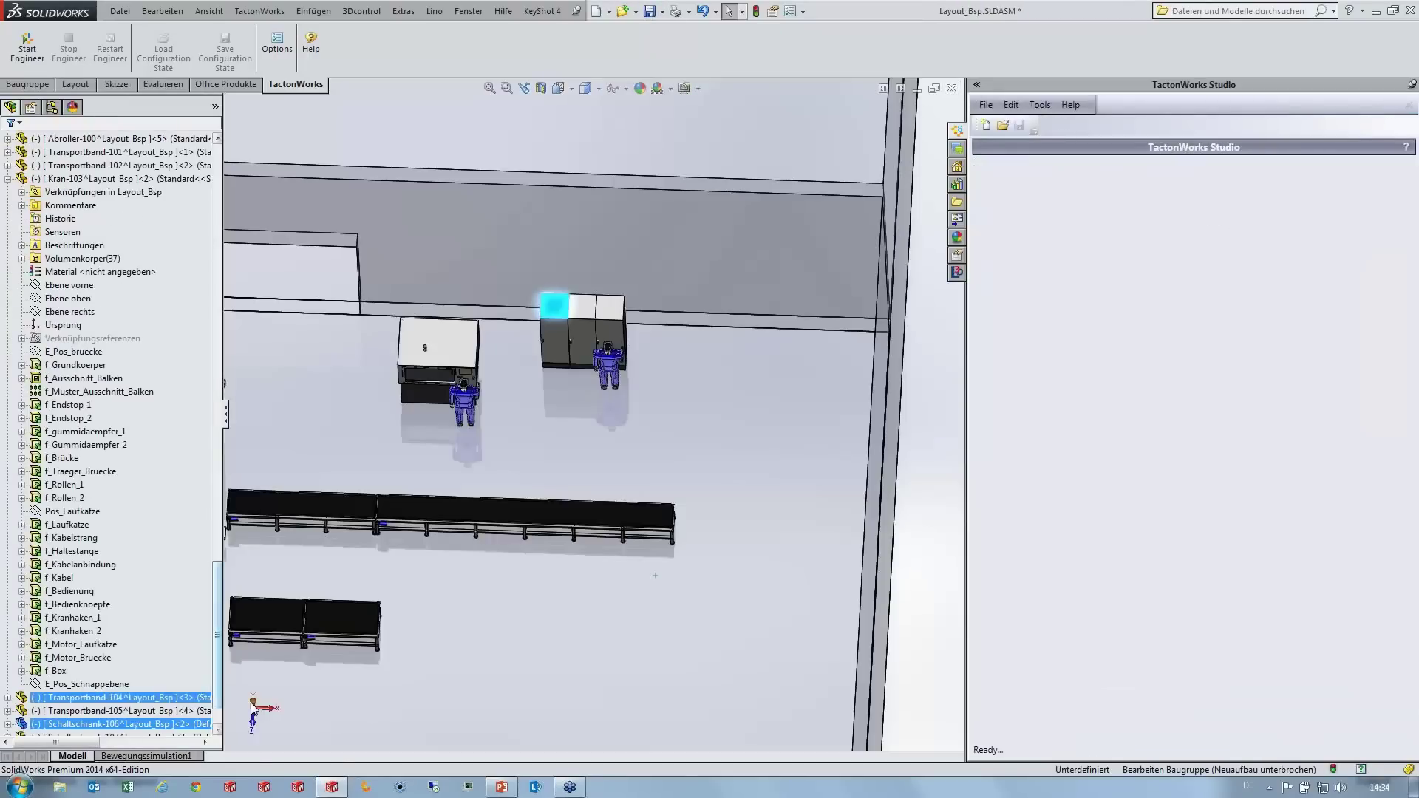
Step: Place the Schaltschrank part into the Layout_Bsp top view with width 1000
click(253, 704)
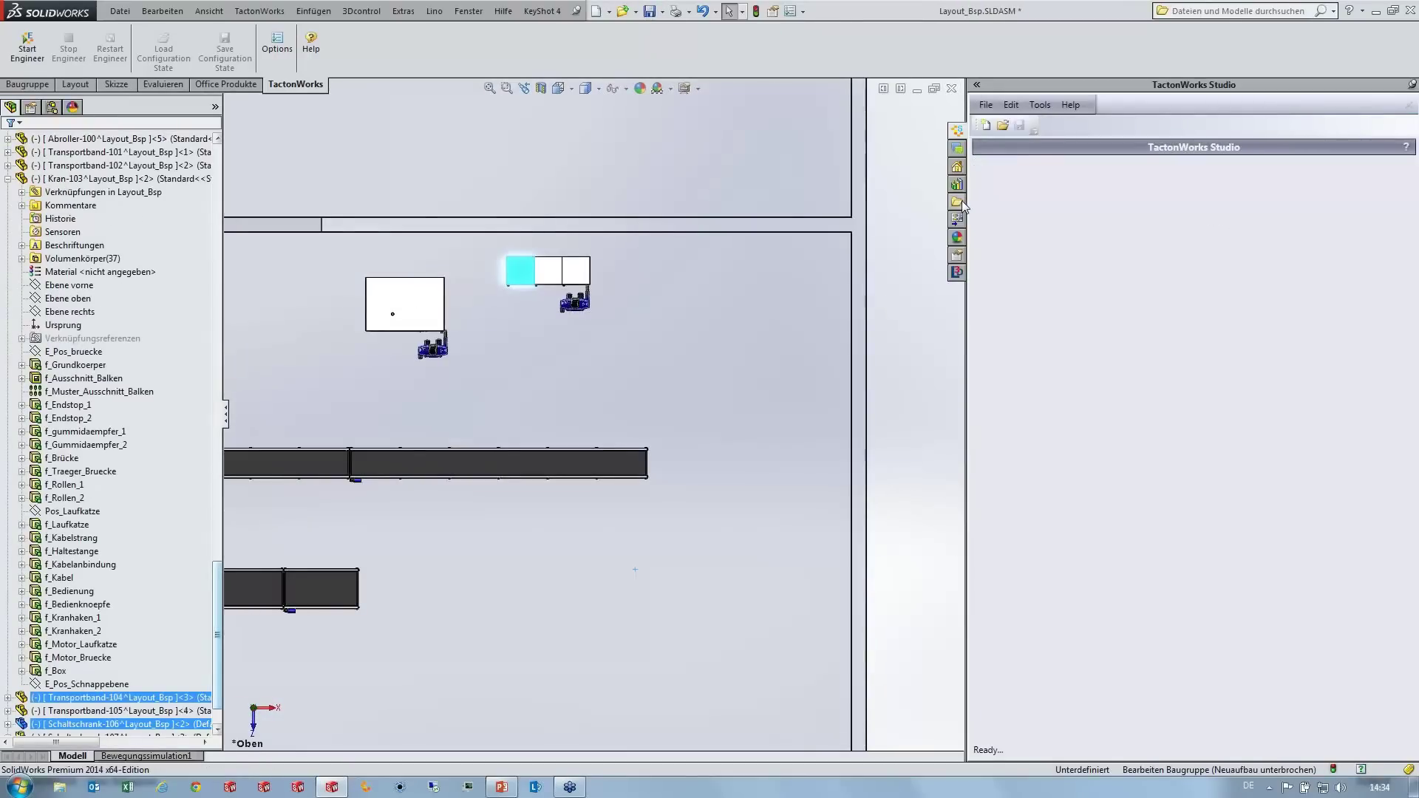
click(956, 202)
mouse_move(1057, 287)
mouse_down()
mouse_move(732, 362)
mouse_move(658, 374)
mouse_move(644, 355)
mouse_up()
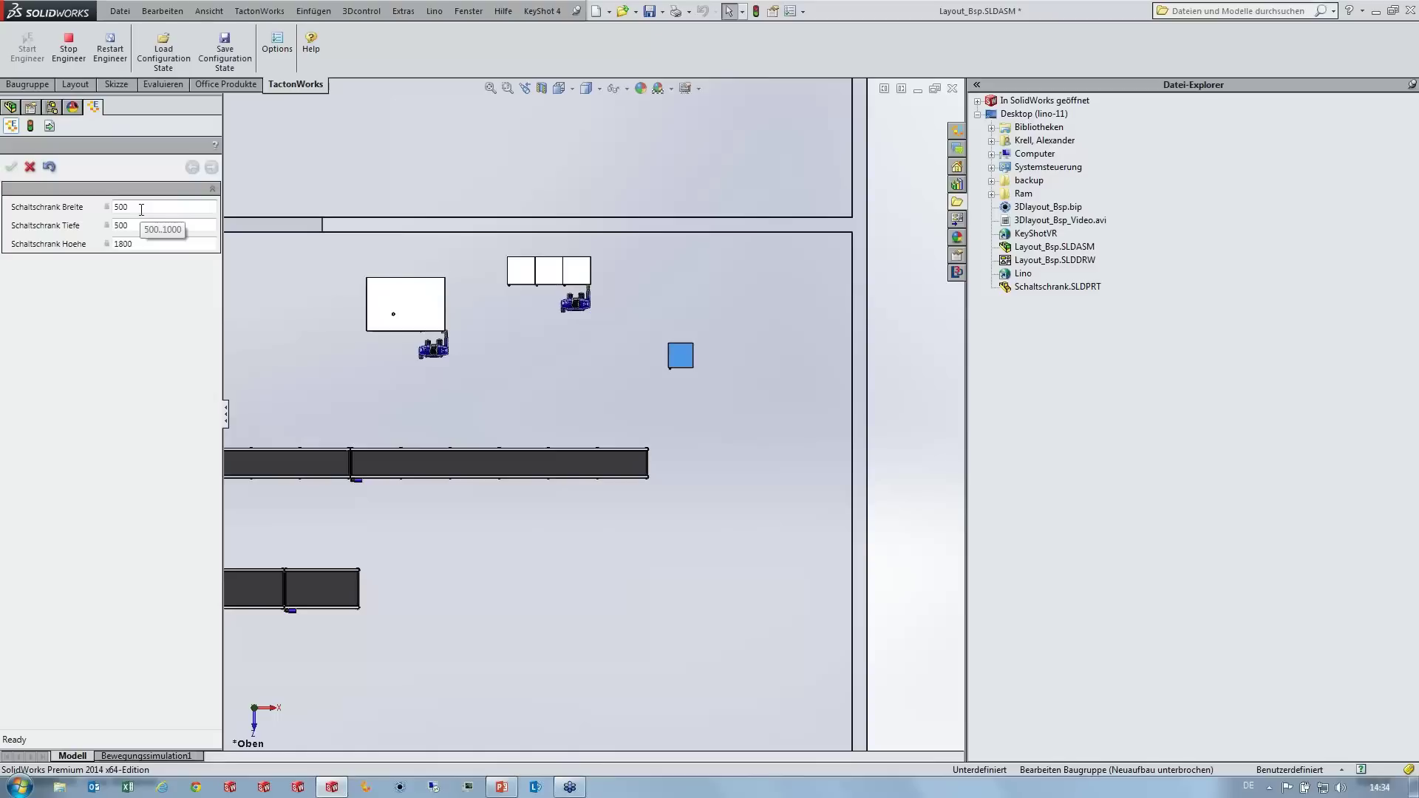
double_click(141, 210)
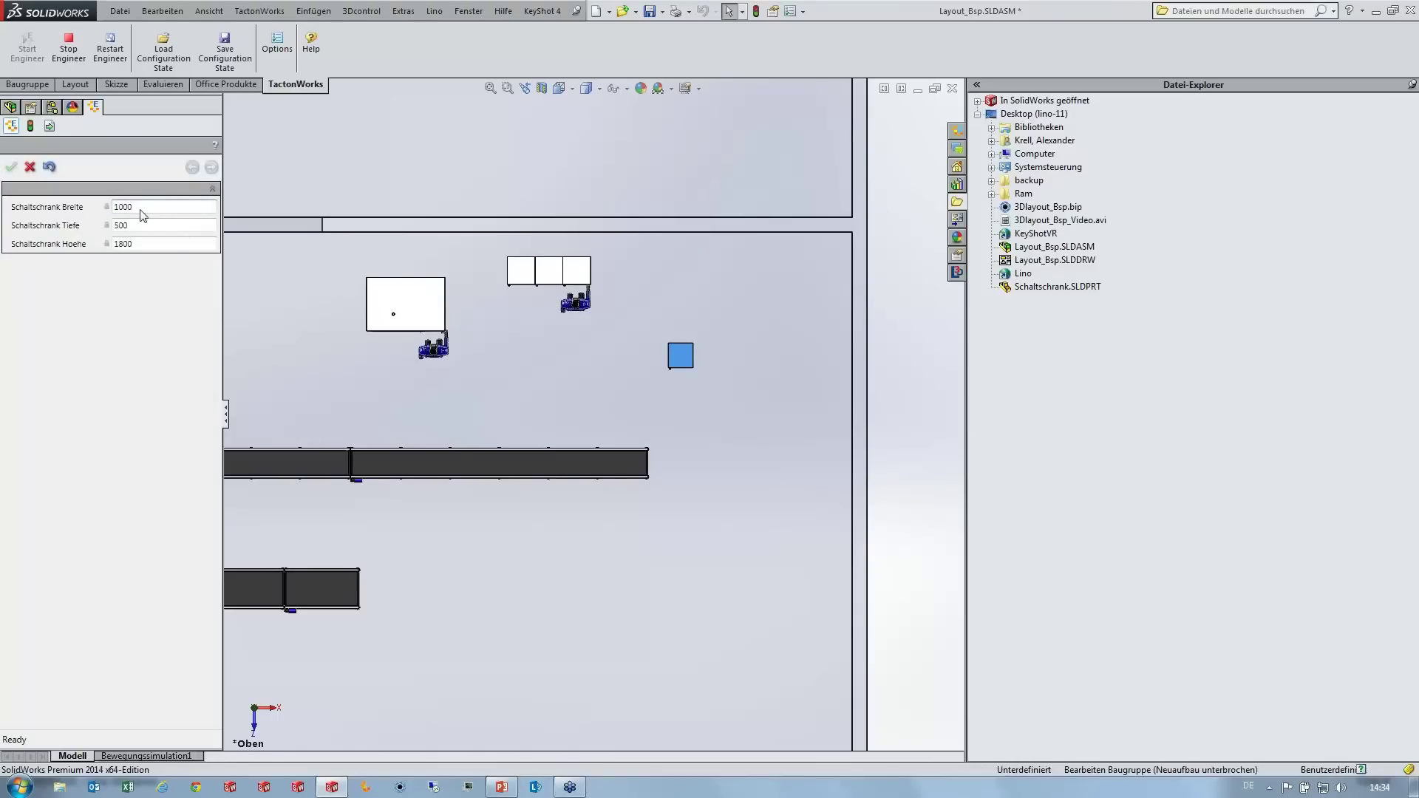
key(Return)
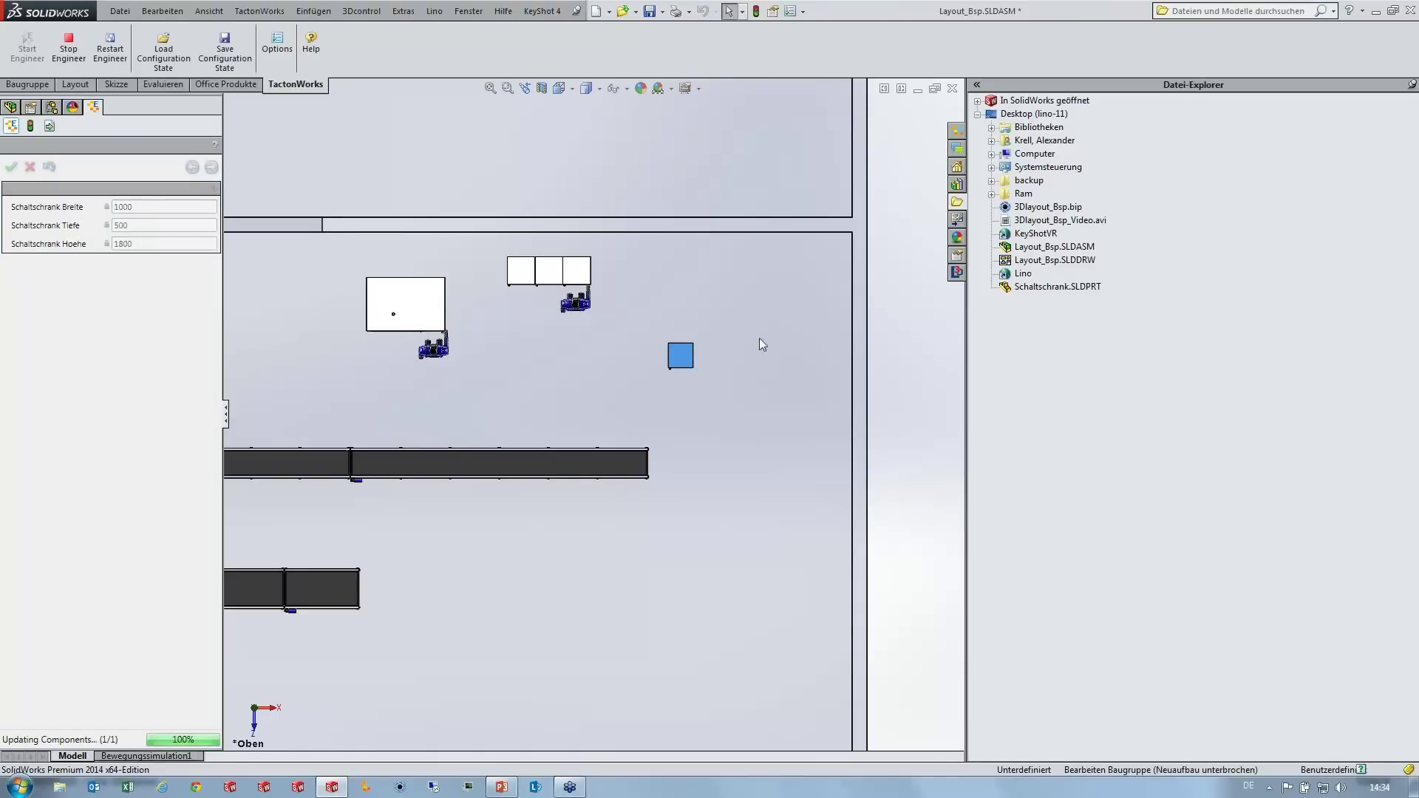
Step: Add another Schaltschrank beside it and open the right-hand cabinet's configuration
click(664, 366)
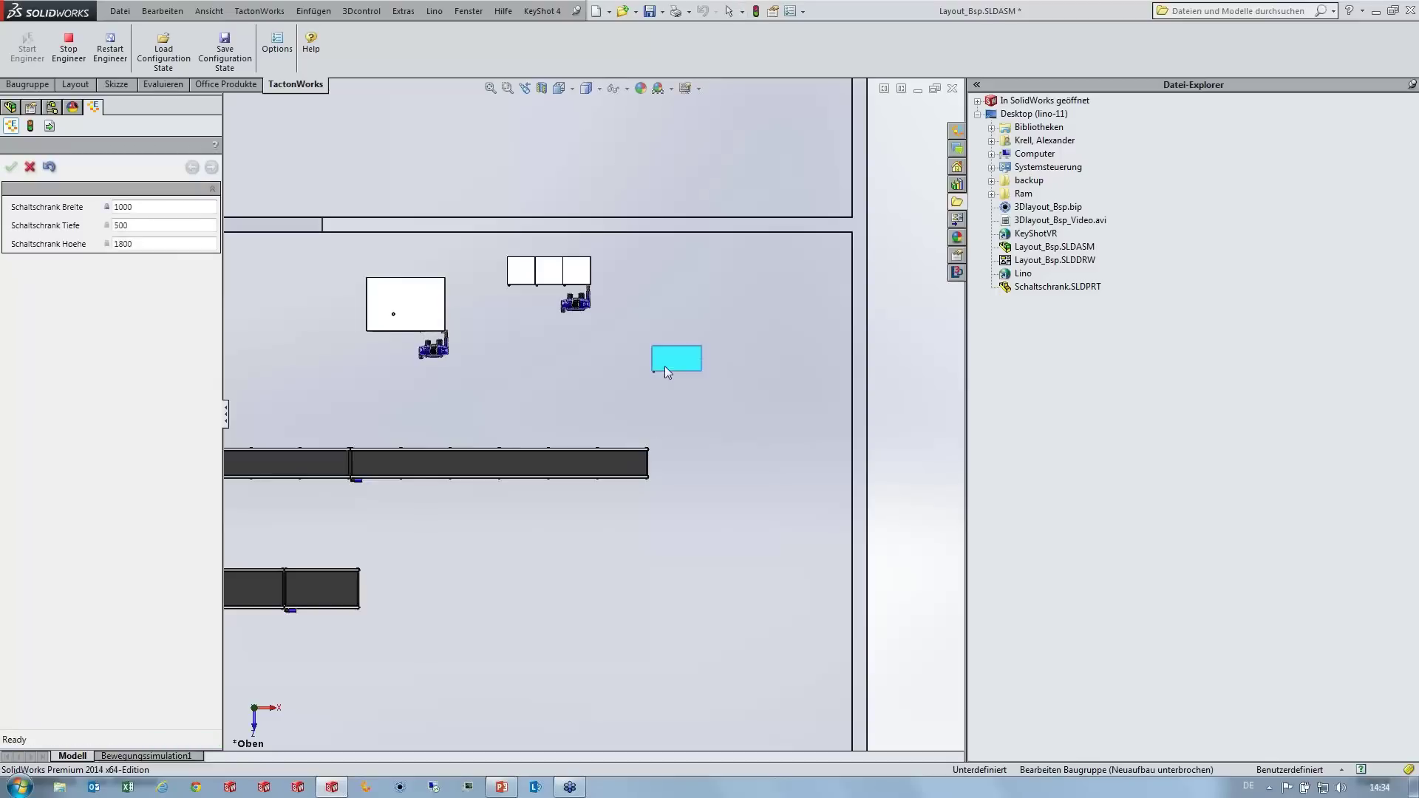
drag(1033, 289, 701, 364)
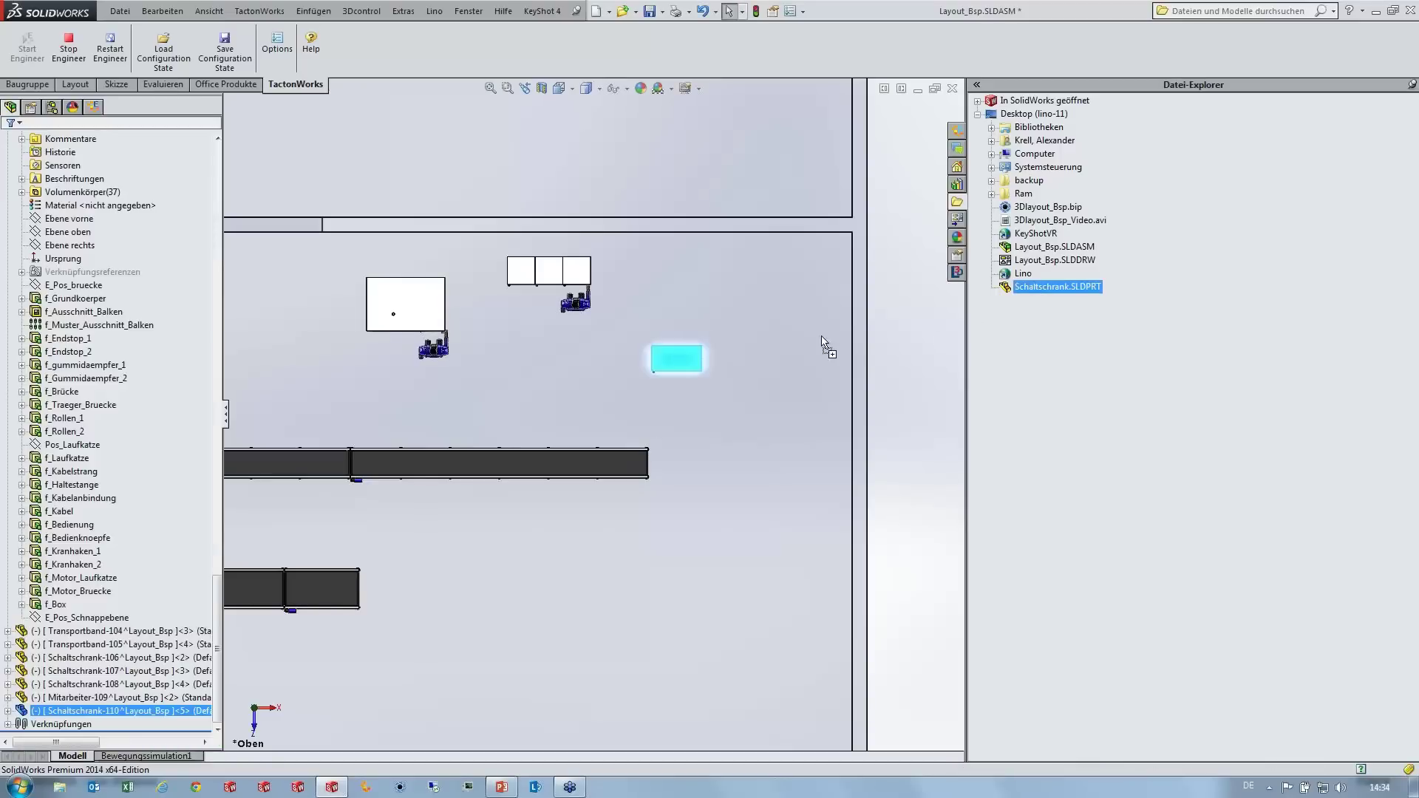
click(699, 364)
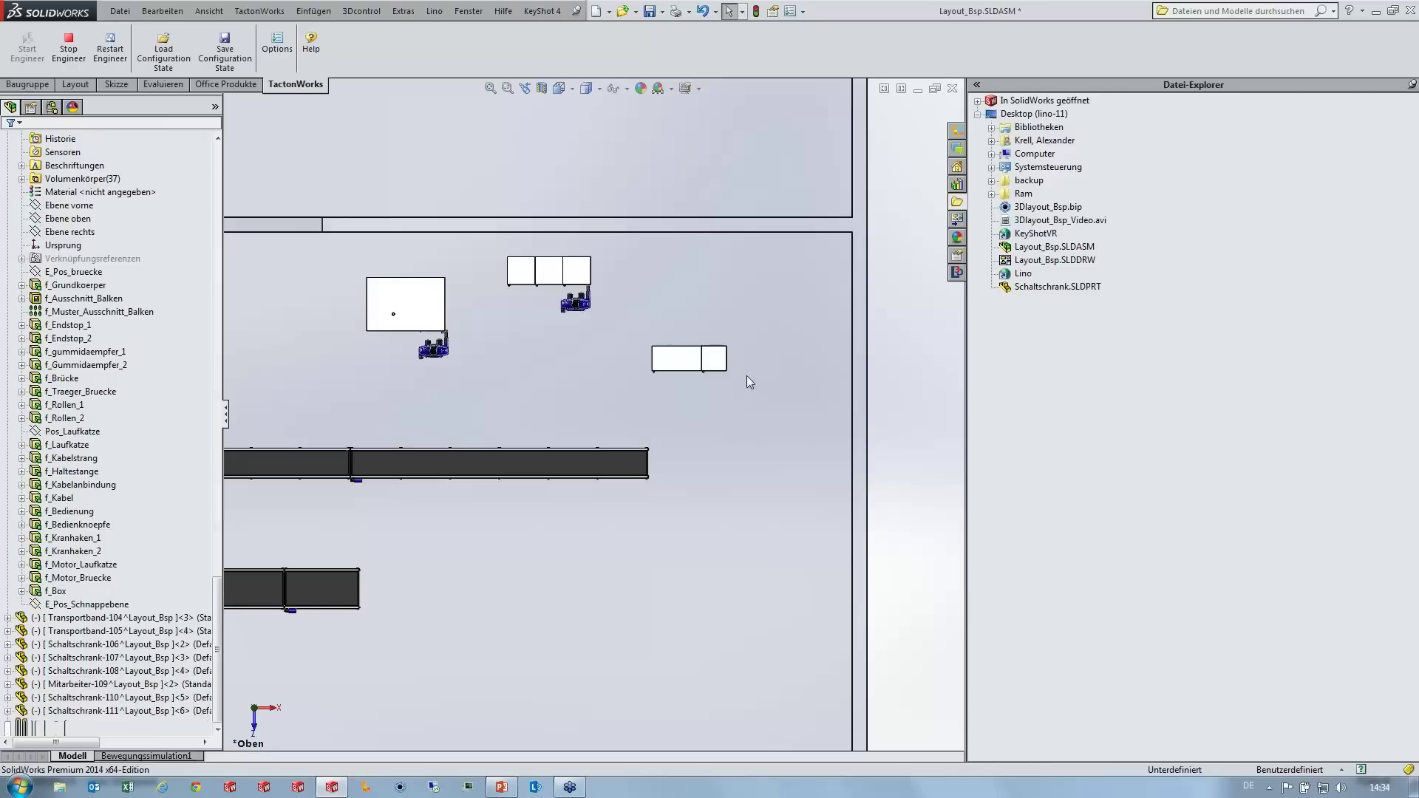
click(714, 360)
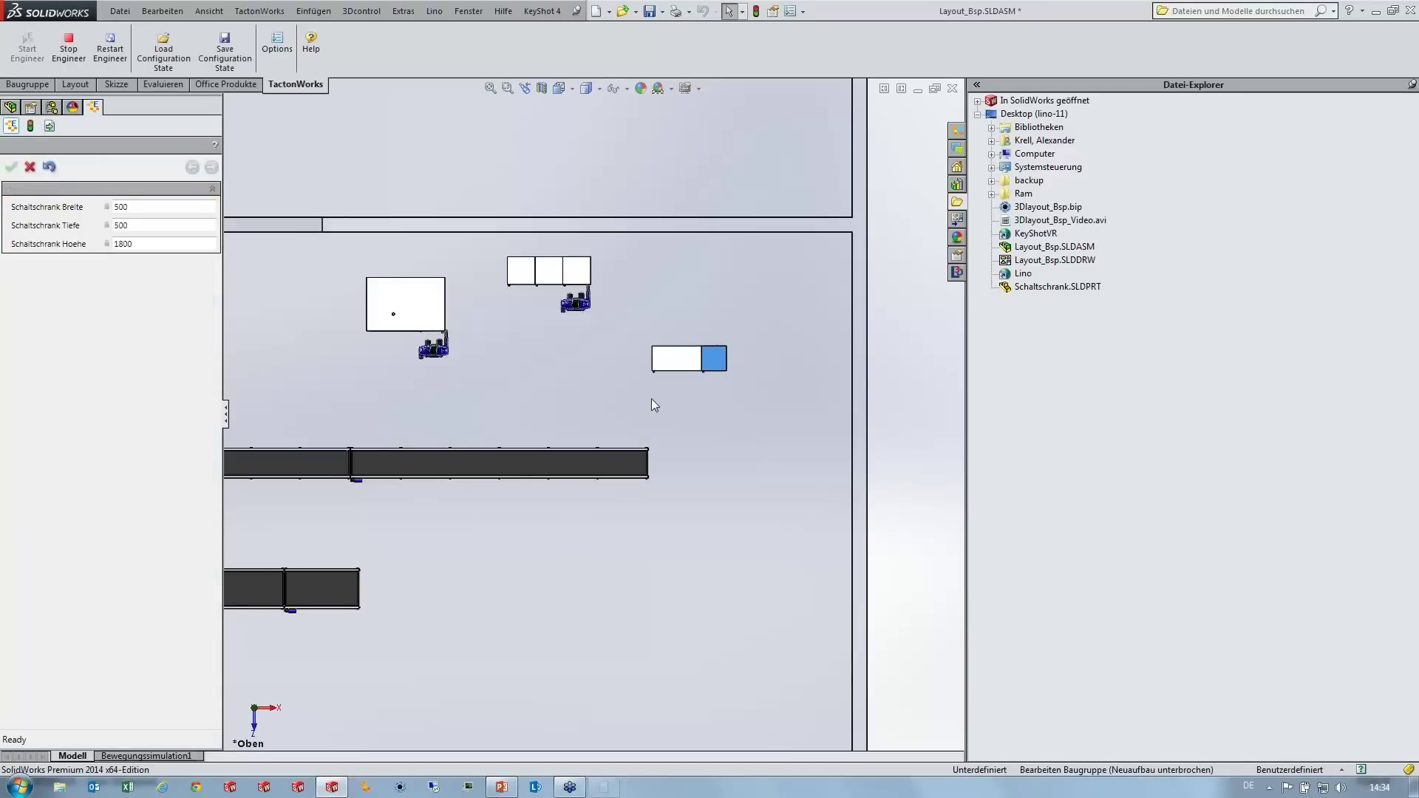
Step: Calculate 500 × 500 × 1000 = 250000000 in Calculator, close it, and deselect the cabinet
click(603, 788)
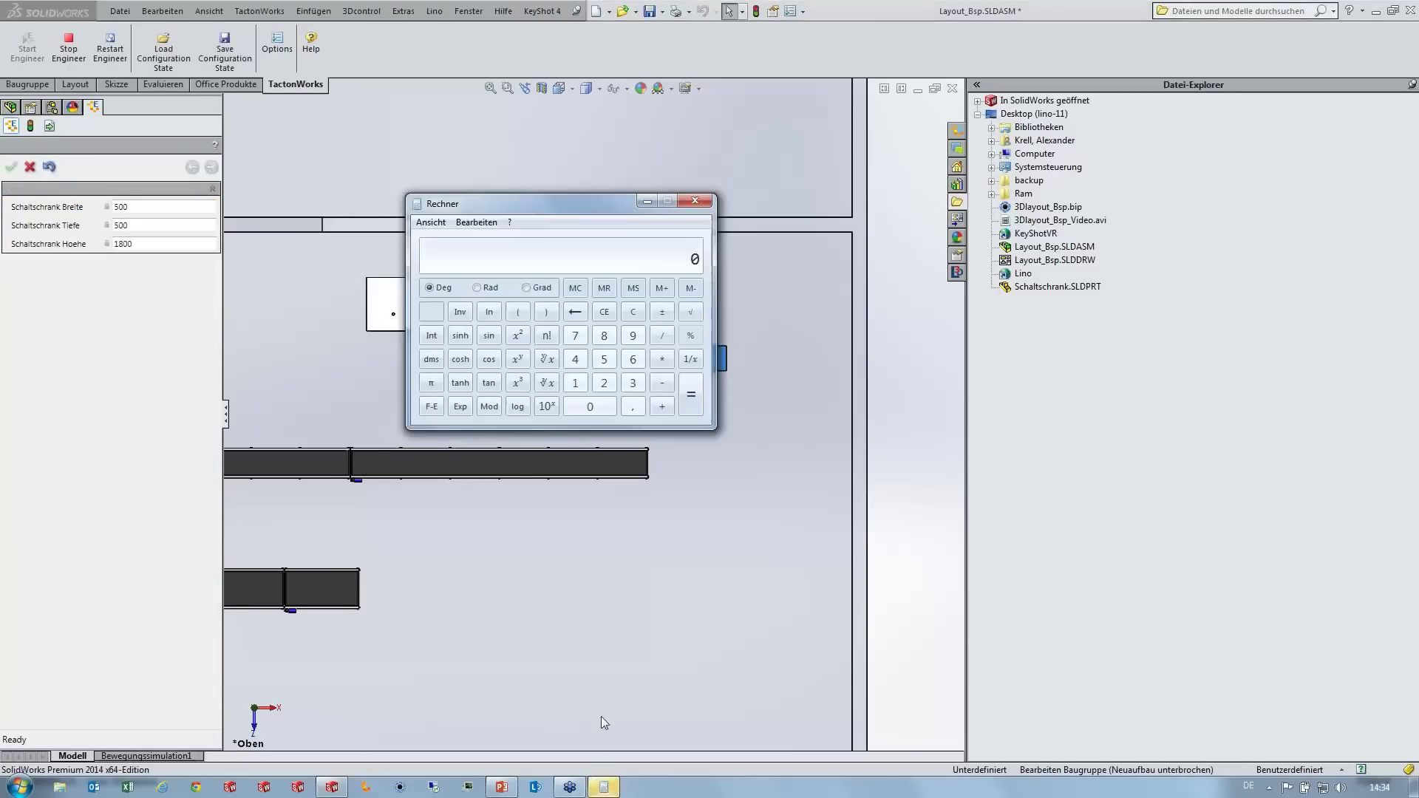
drag(538, 202, 566, 324)
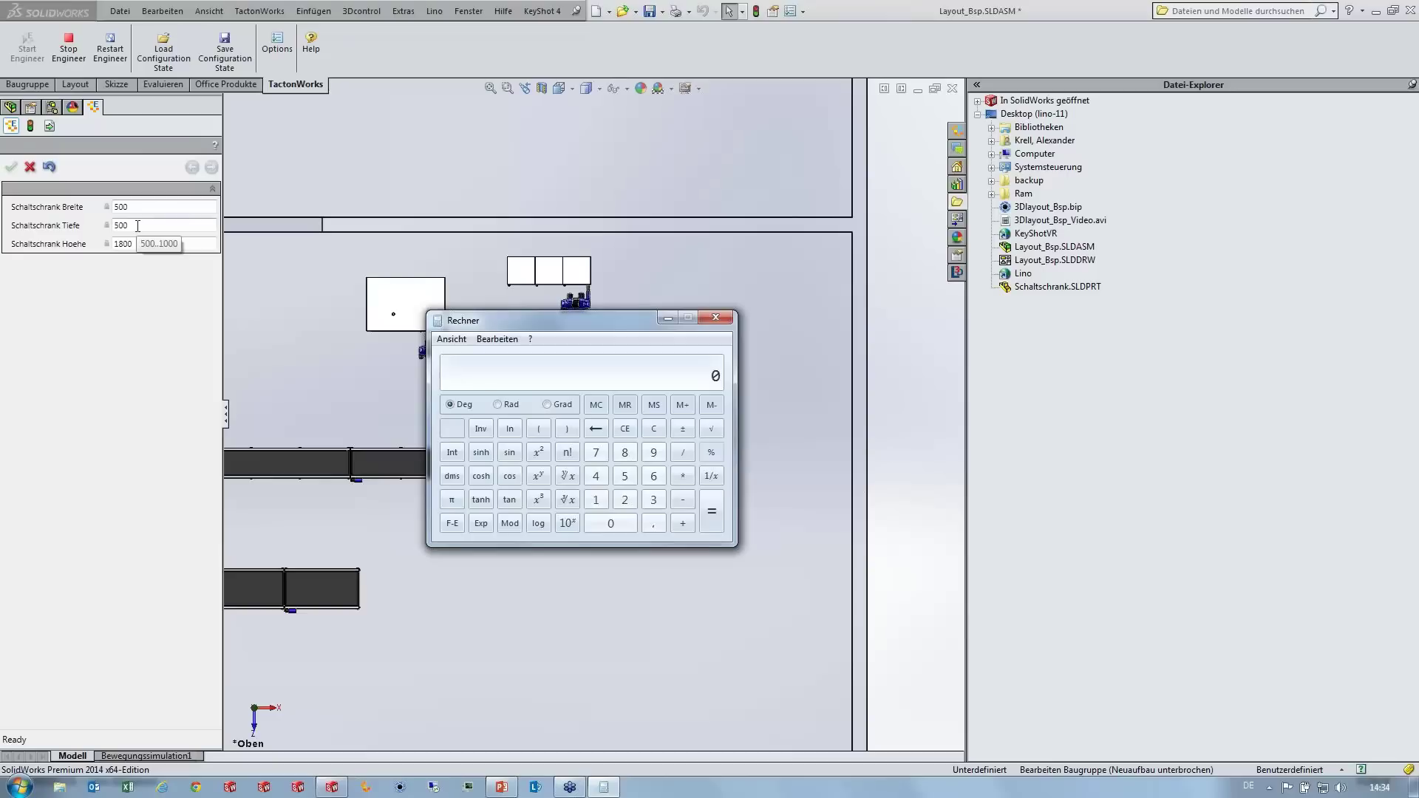
mouse_move(155, 243)
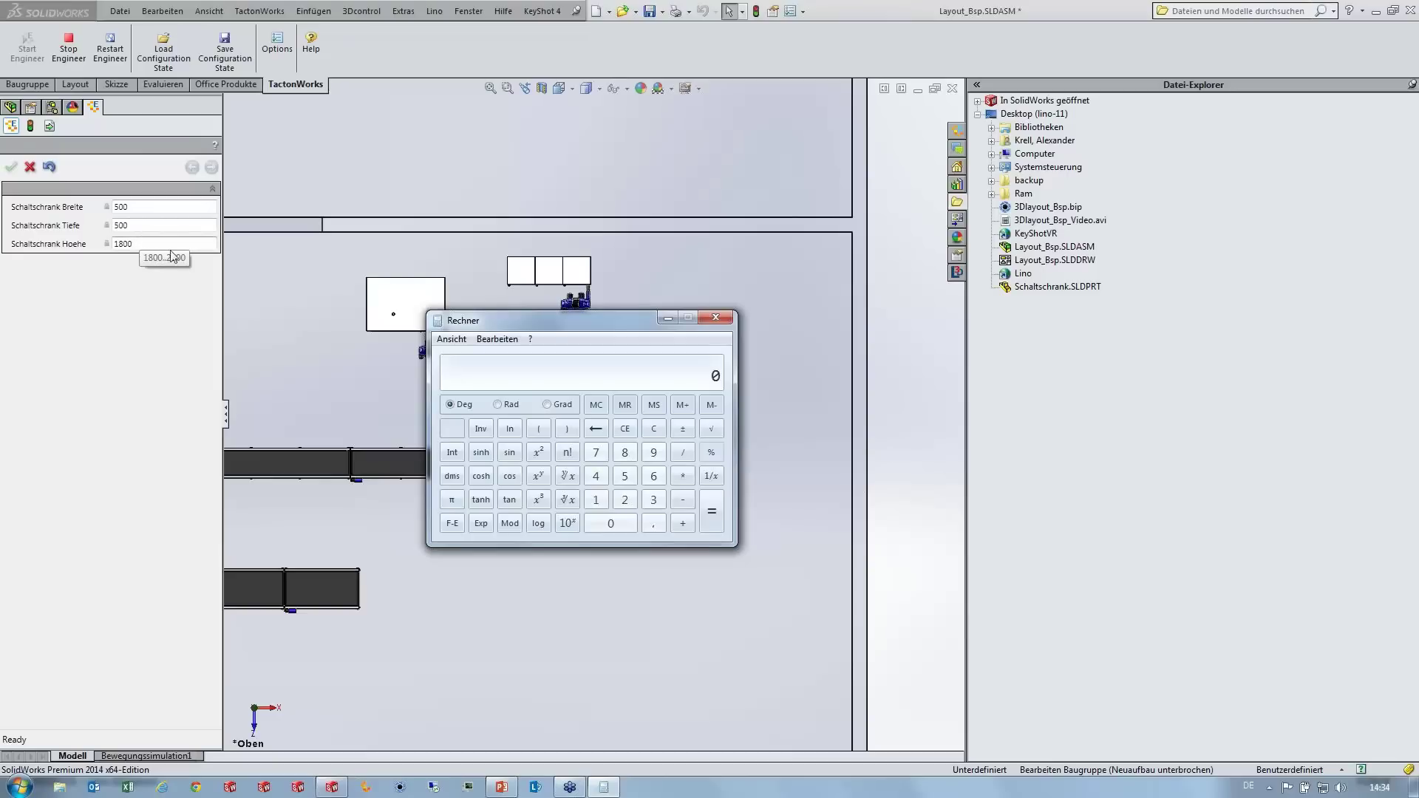
text(500)
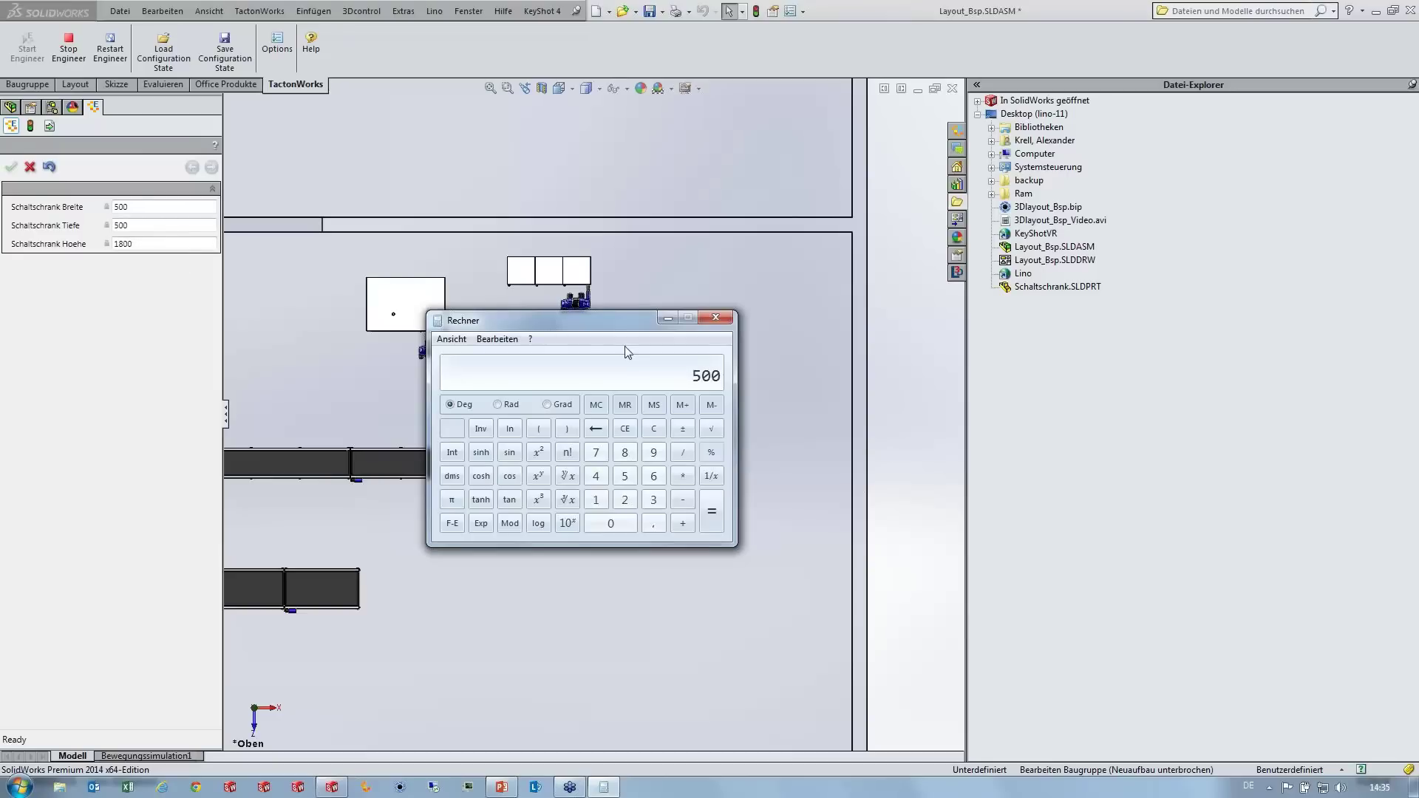
text(*500)
text(*)
text(1000)
key(Return)
click(716, 318)
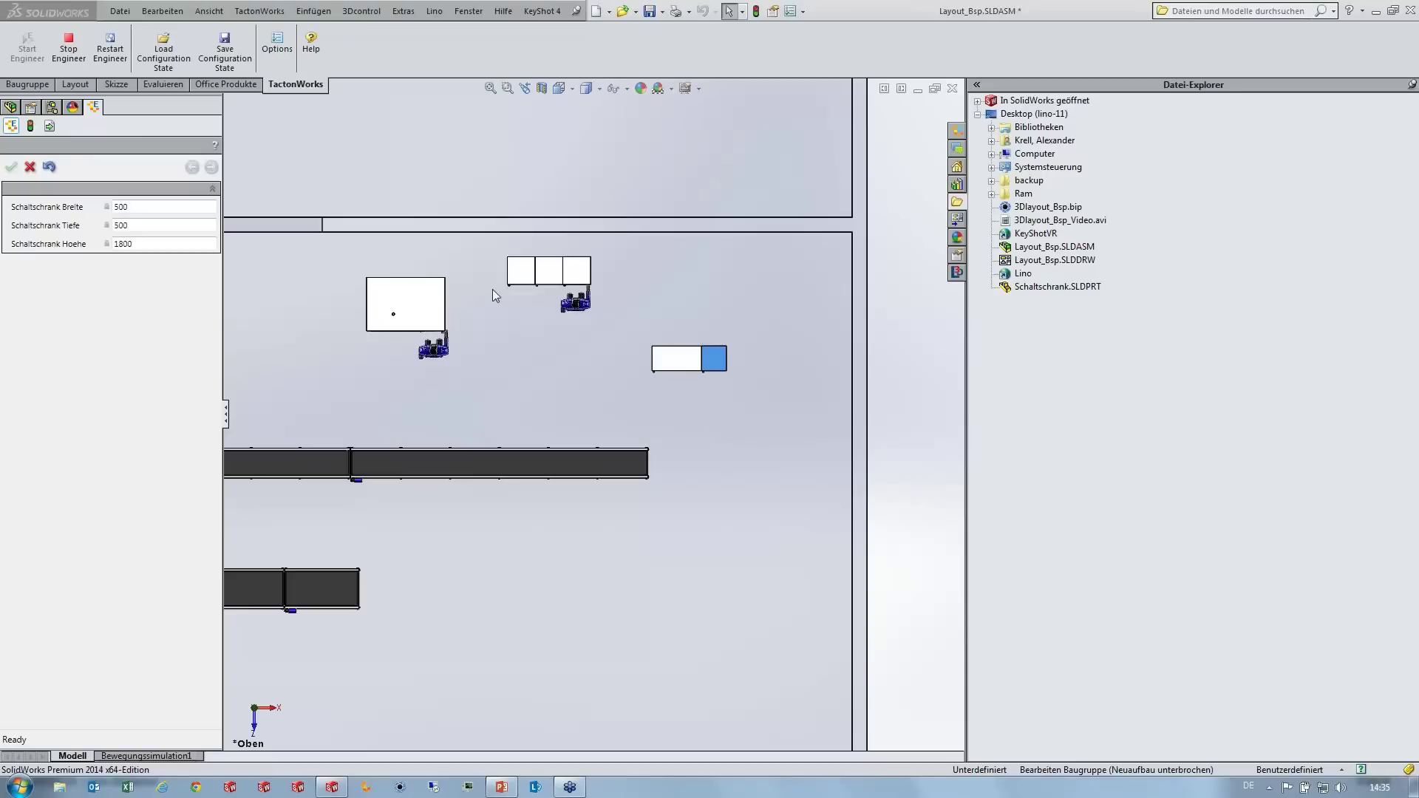
click(879, 356)
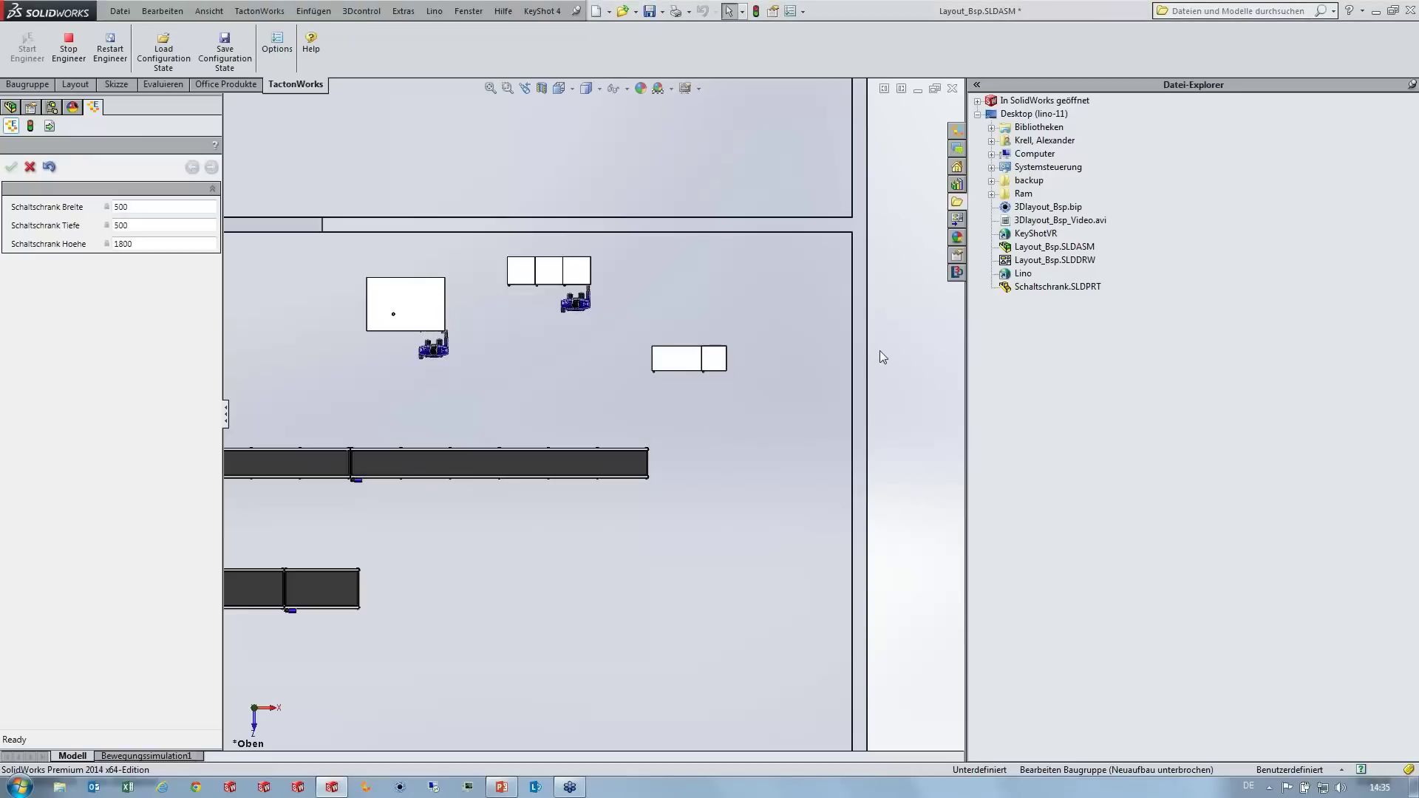
key(super+Tab)
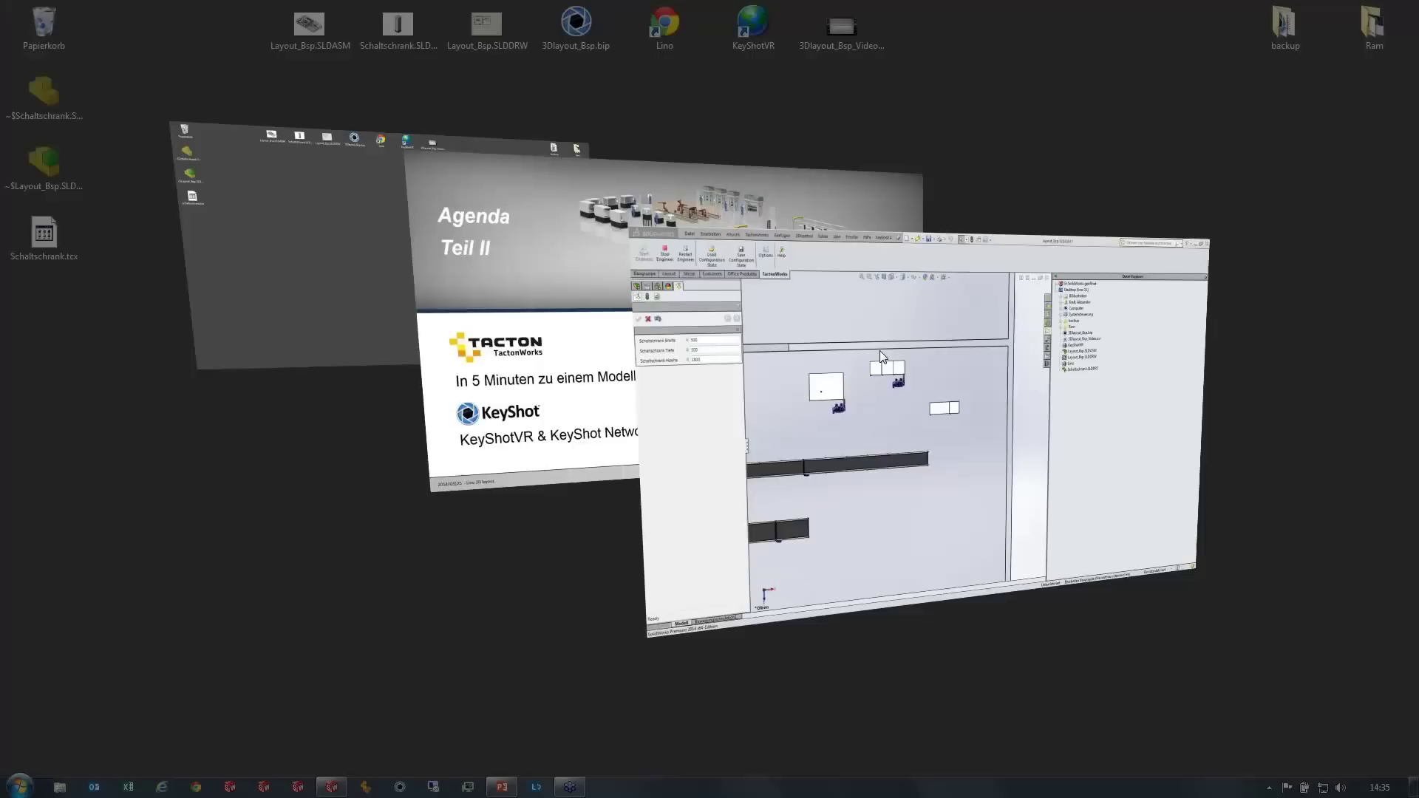
key(super+Tab)
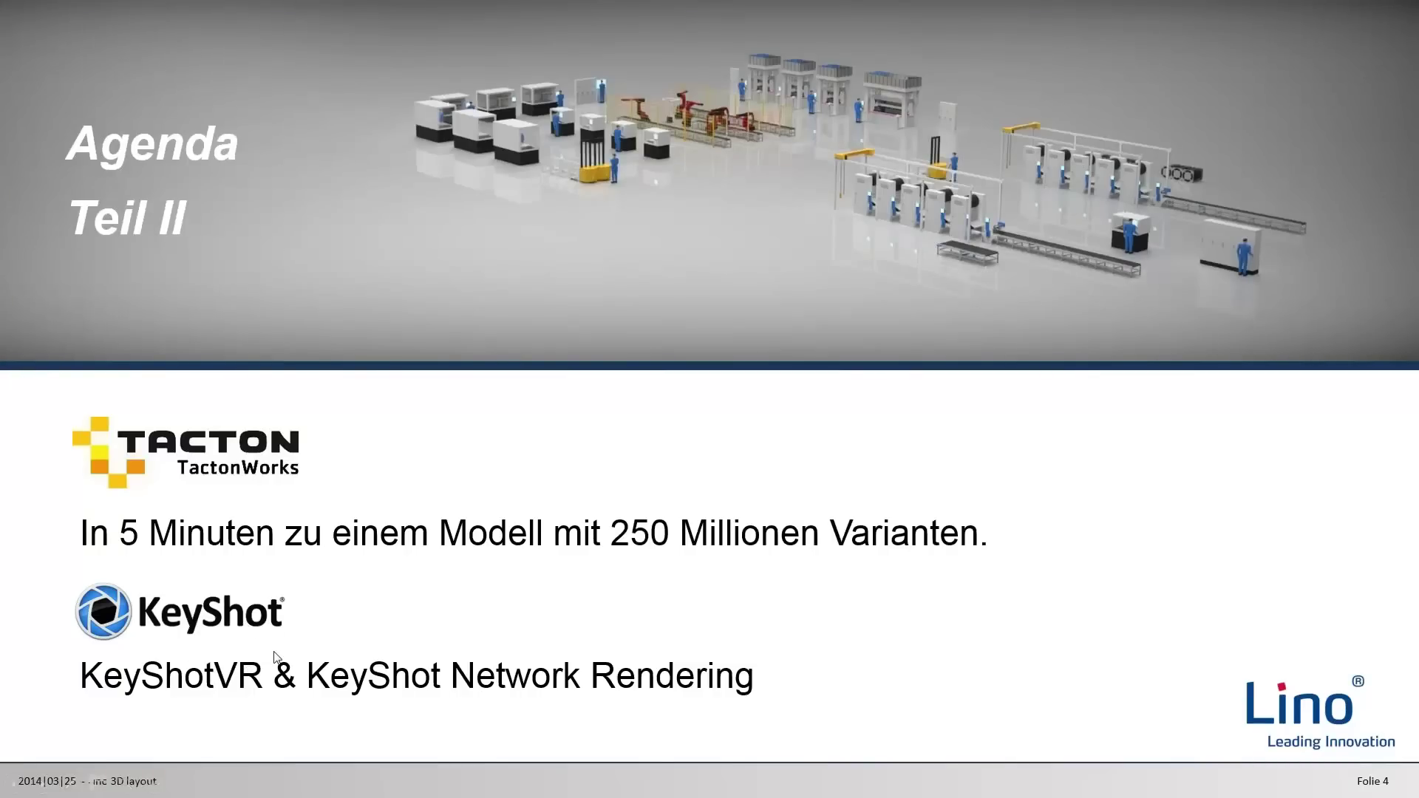
key(super+Tab)
key(super+Tab)
key(super+Tab)
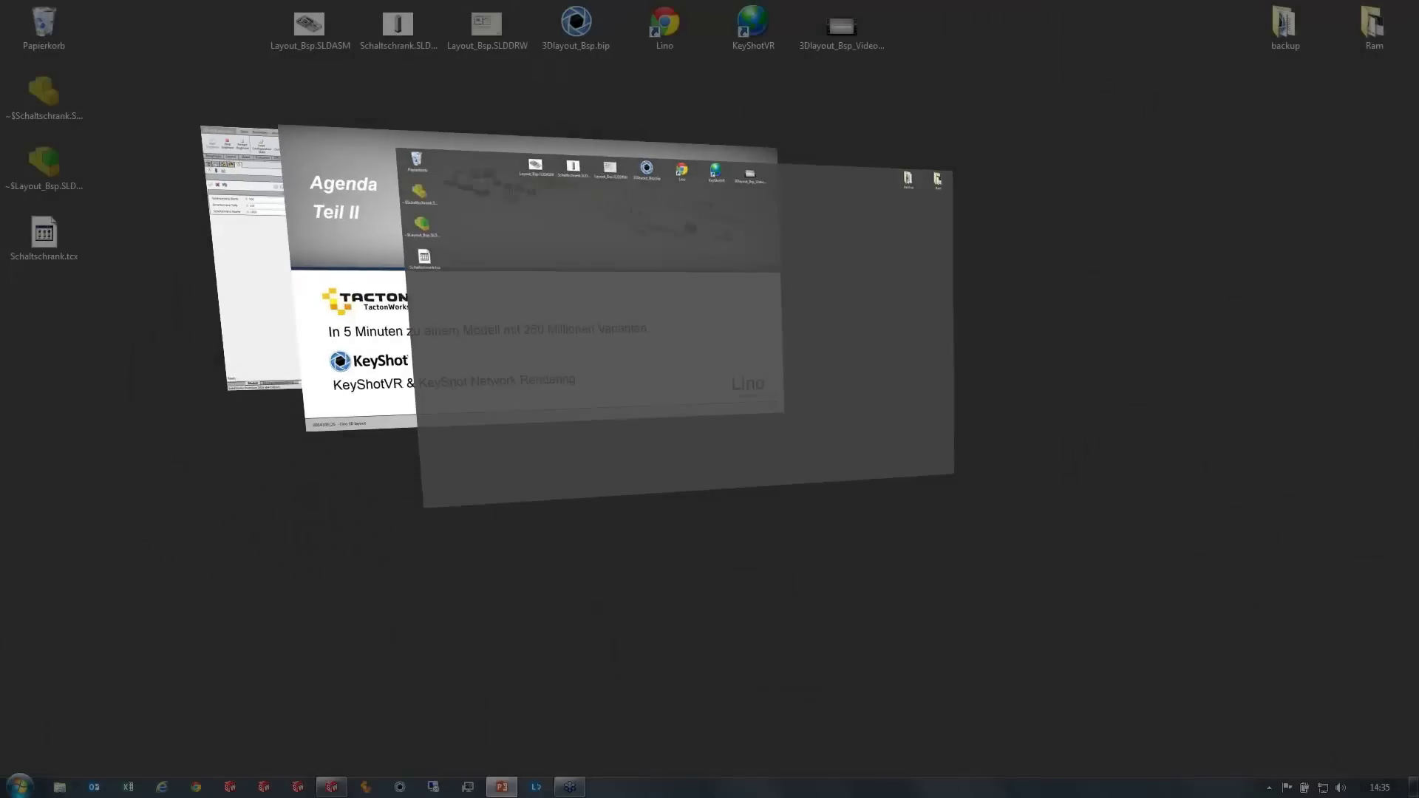
key(super+d)
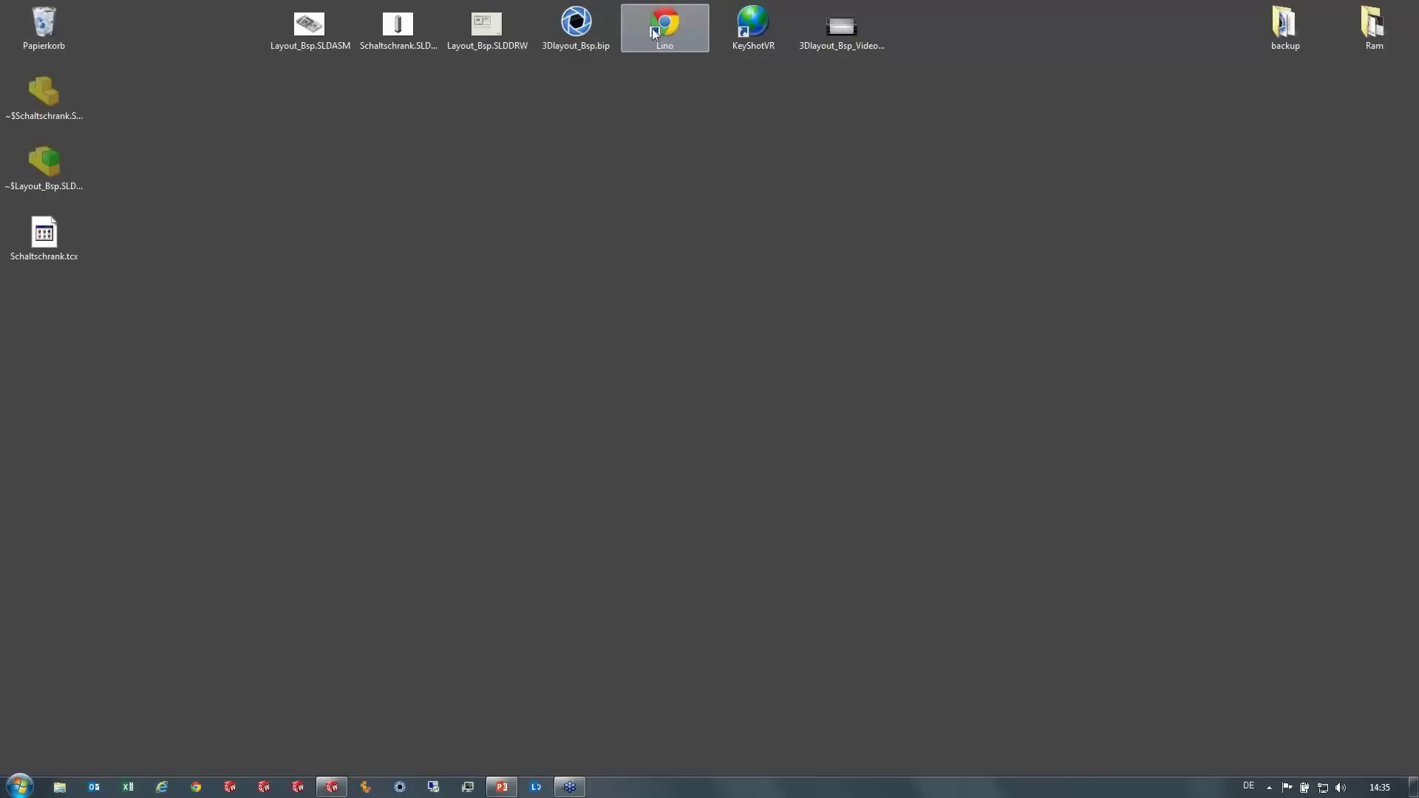
double_click(654, 33)
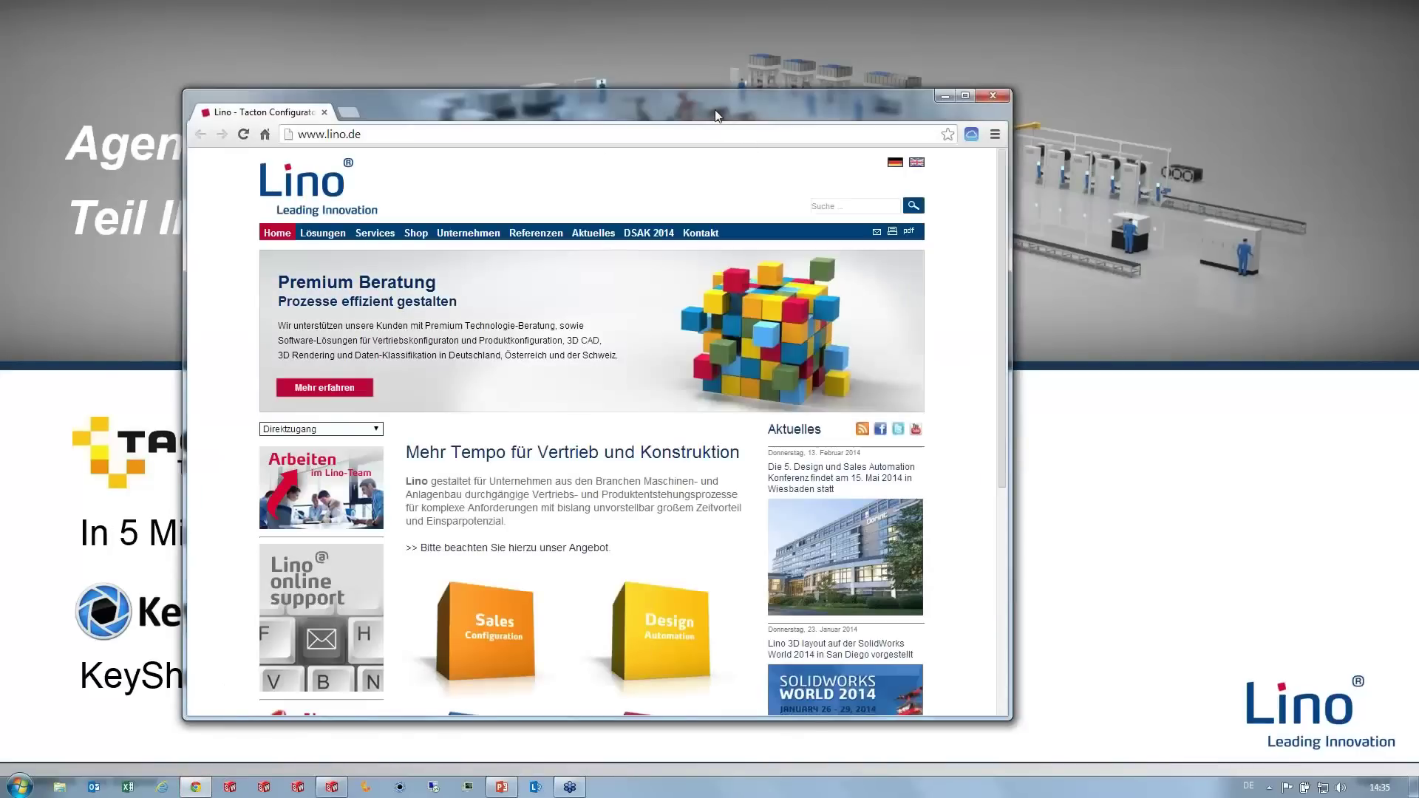
drag(715, 115, 667, 71)
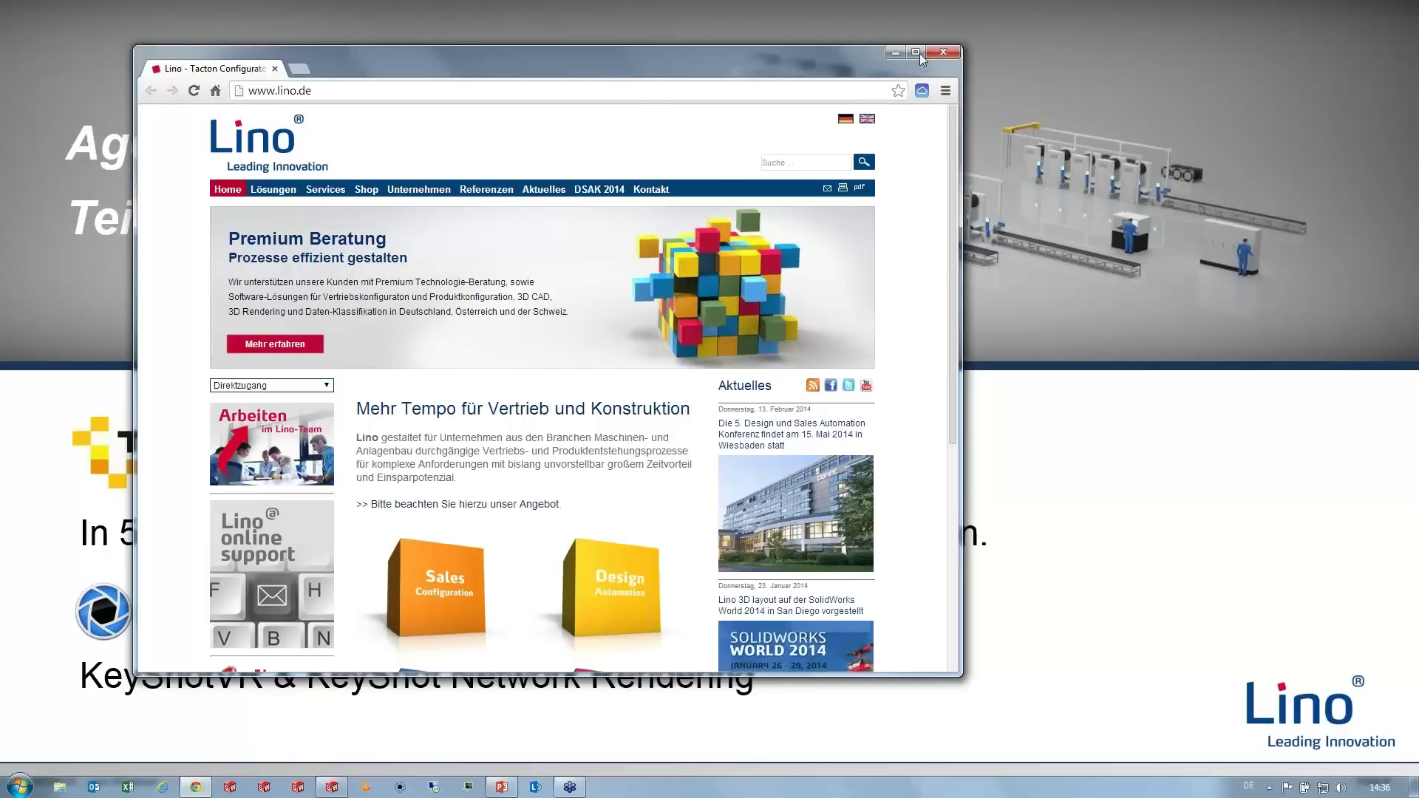
click(943, 53)
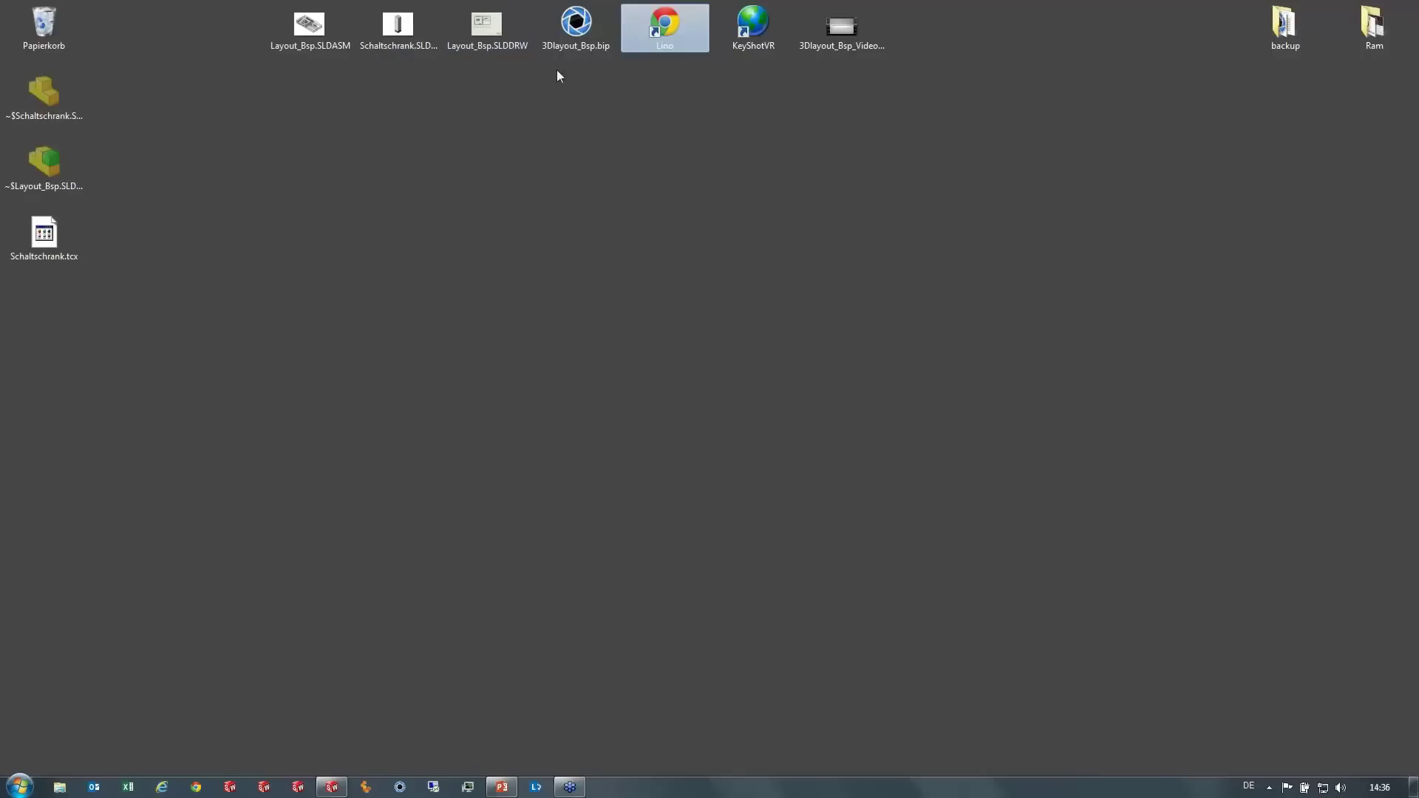
Step: Open 3Dlayout_Bsp_VR.html full-screen, rotate the factory to several views, then close it
double_click(745, 30)
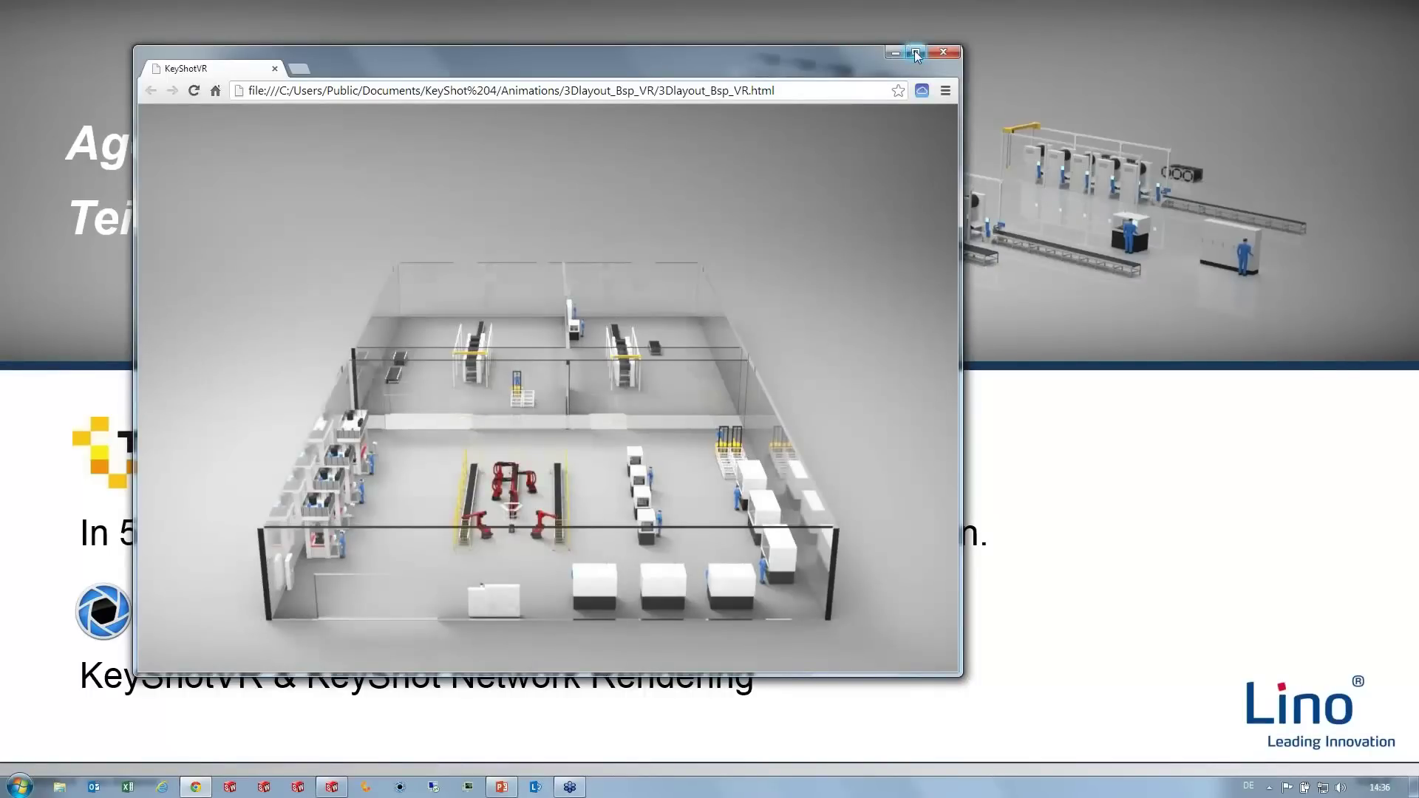
click(915, 50)
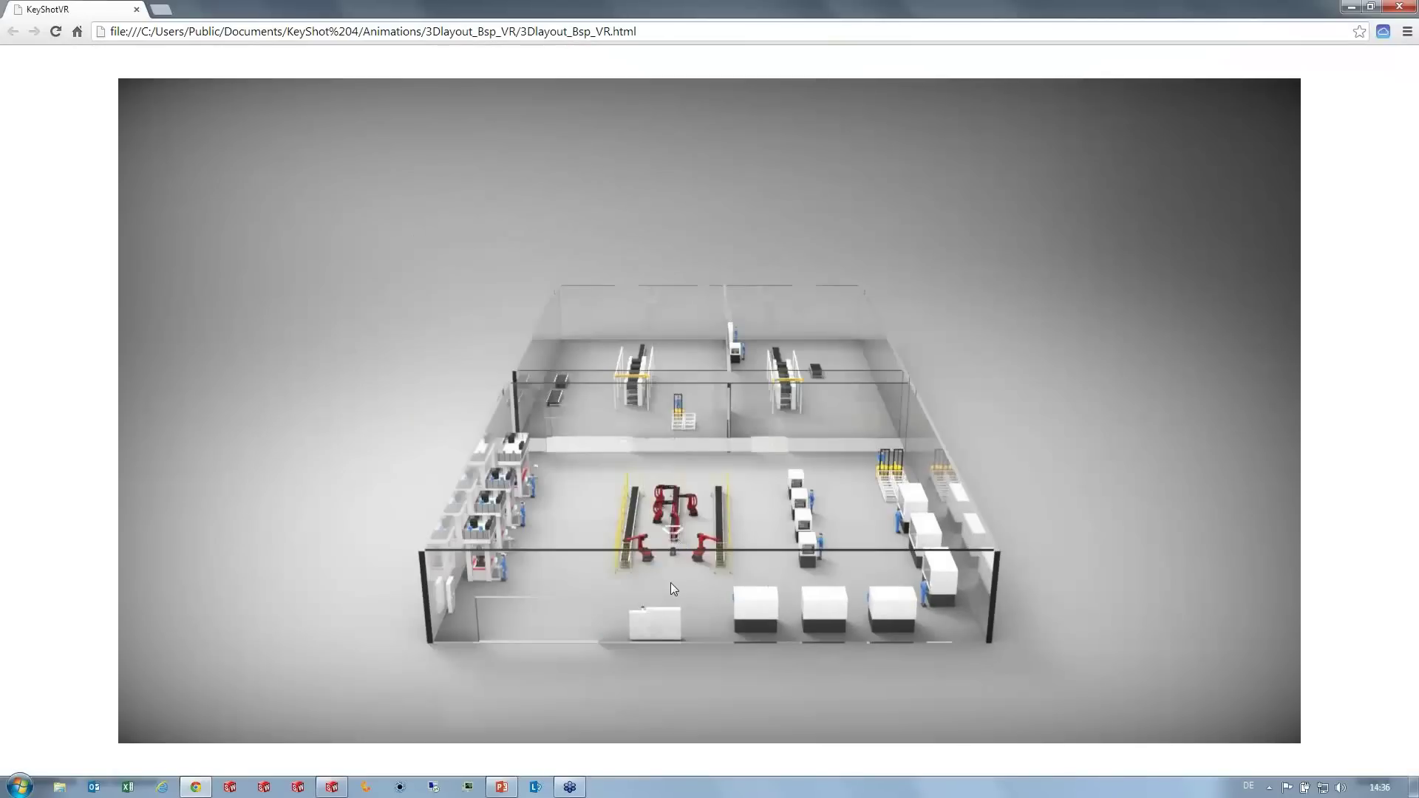
mouse_move(672, 580)
mouse_down()
mouse_move(667, 554)
mouse_move(606, 530)
mouse_up()
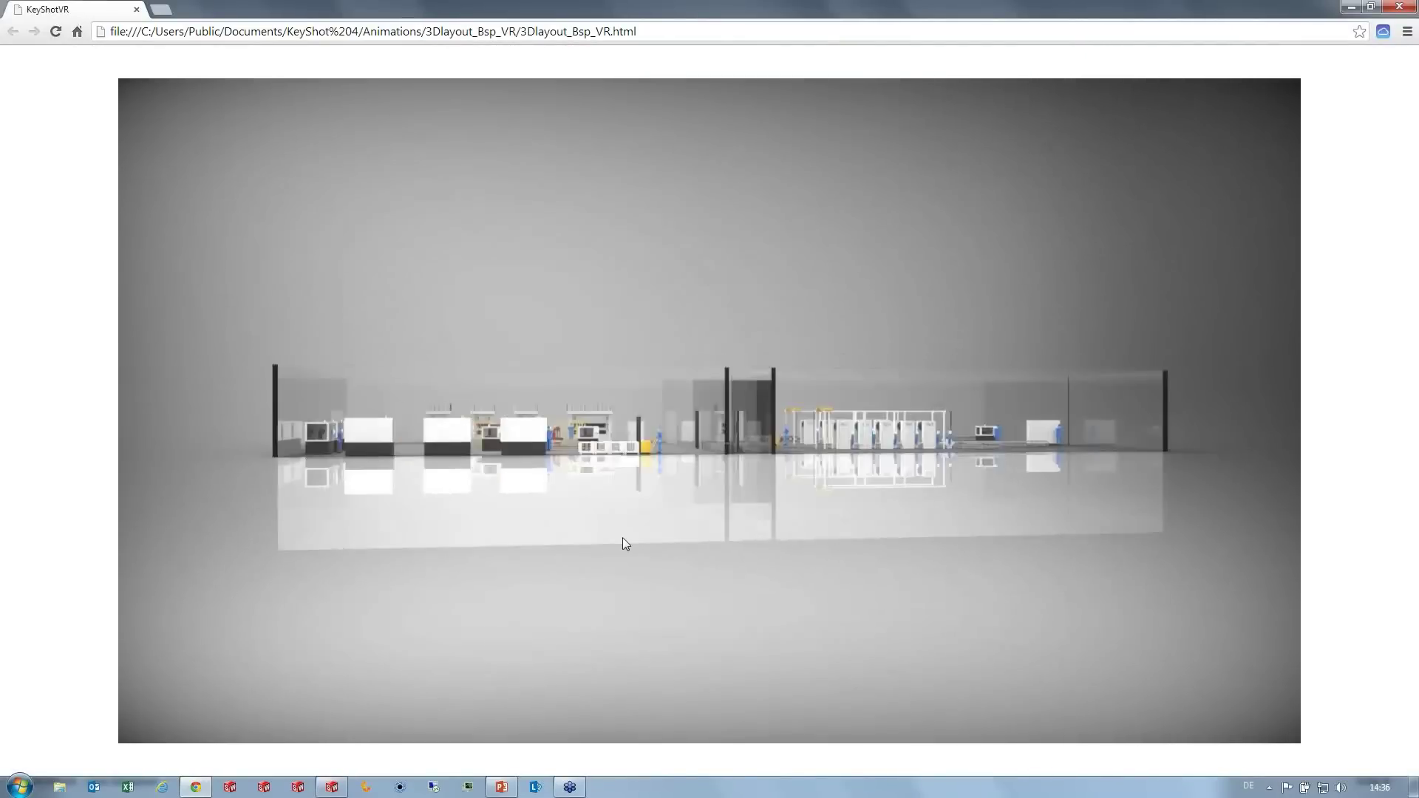
mouse_move(698, 485)
mouse_down()
mouse_move(693, 472)
mouse_move(716, 516)
mouse_up()
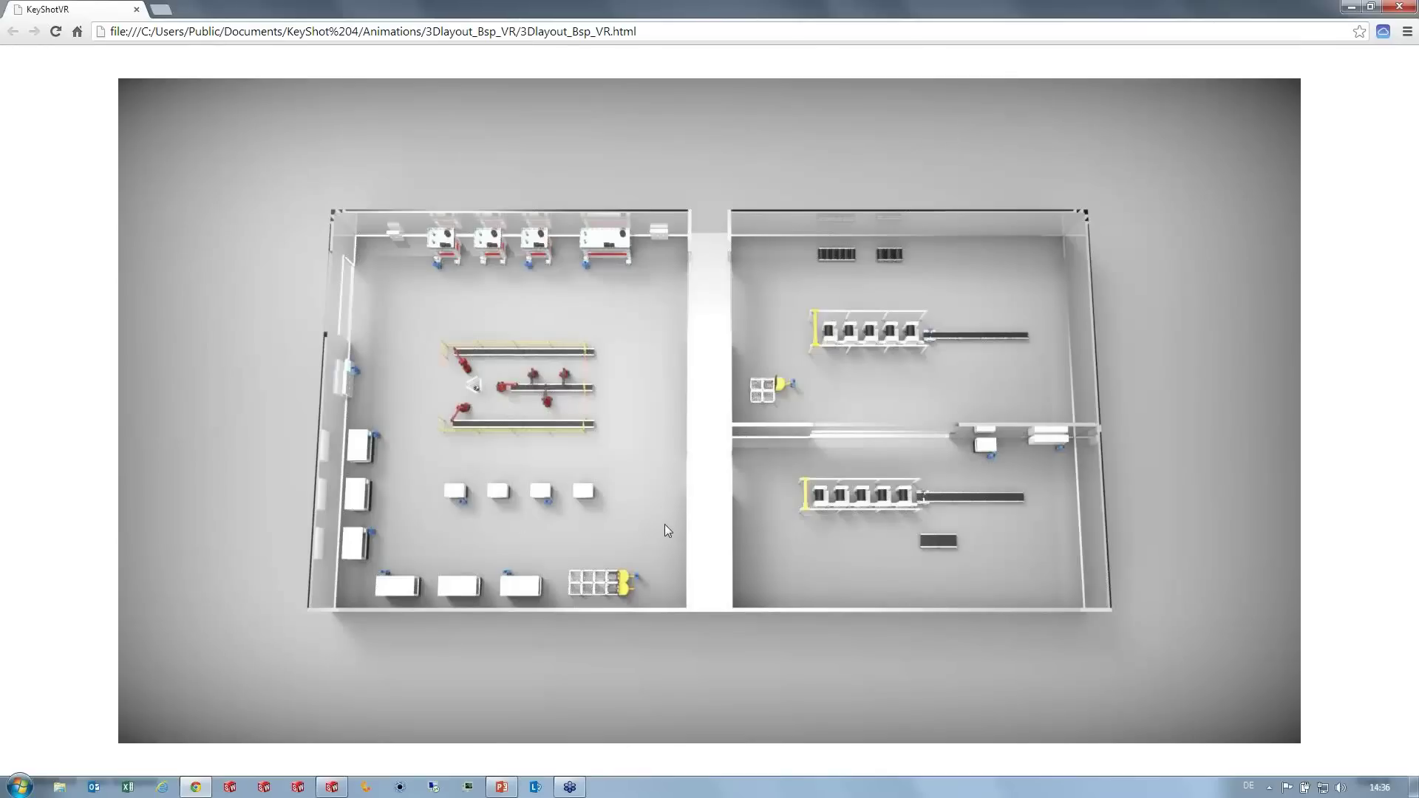
mouse_move(664, 525)
mouse_down()
mouse_move(726, 477)
mouse_move(592, 441)
mouse_move(699, 430)
mouse_move(1406, 9)
mouse_up()
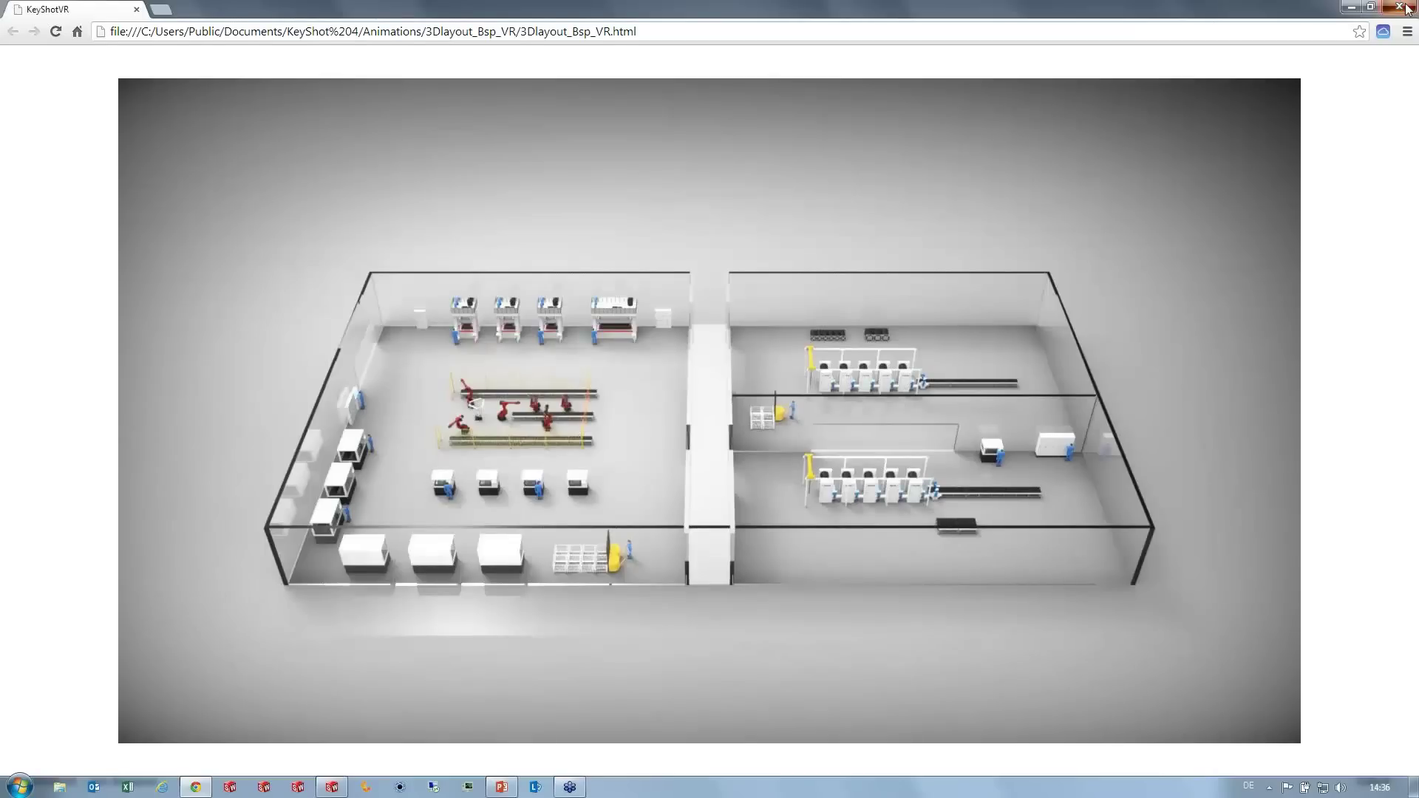
click(1407, 9)
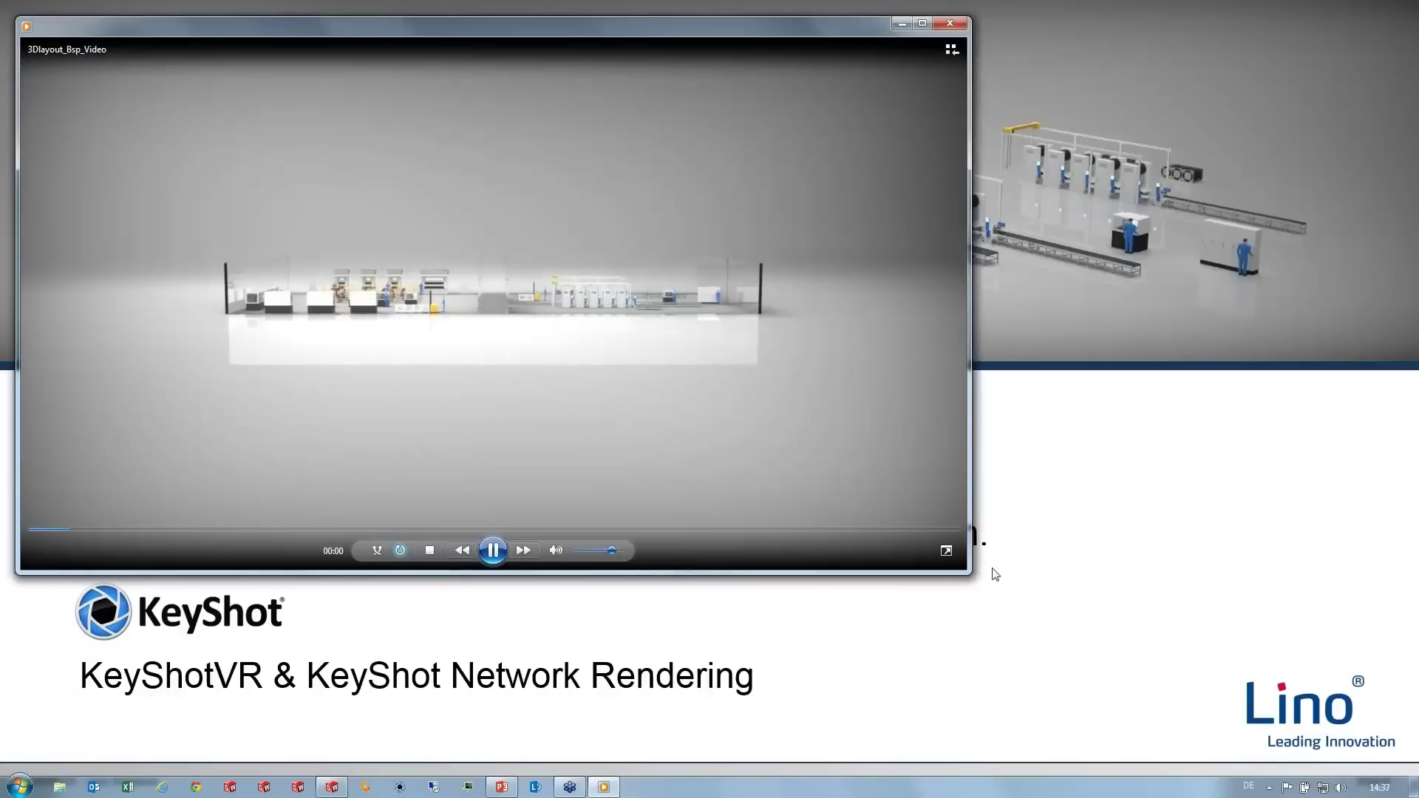
Step: Watch the 3Dlayout_Bsp_Video factory animation in a shrunken Media Player window, then close it
drag(970, 573, 578, 381)
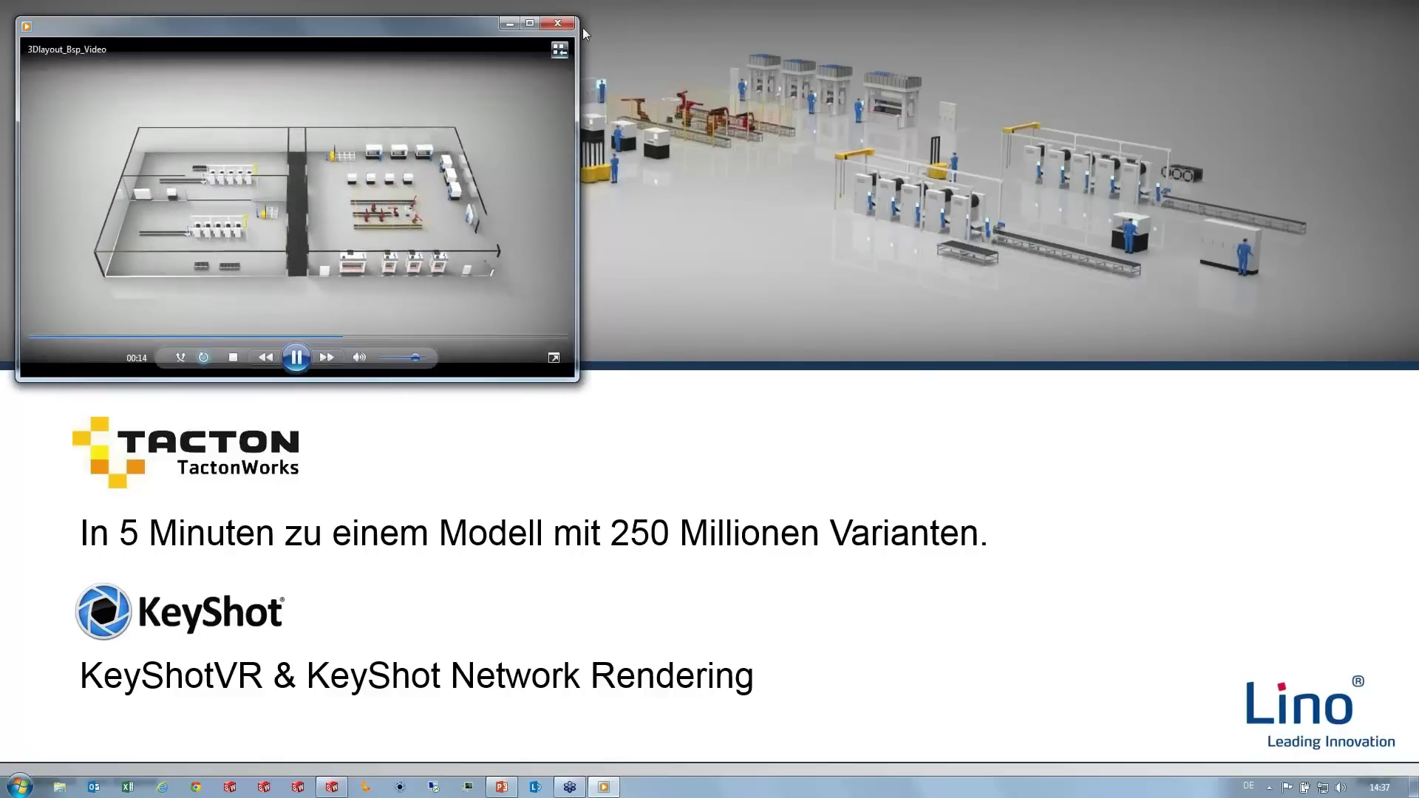
click(558, 23)
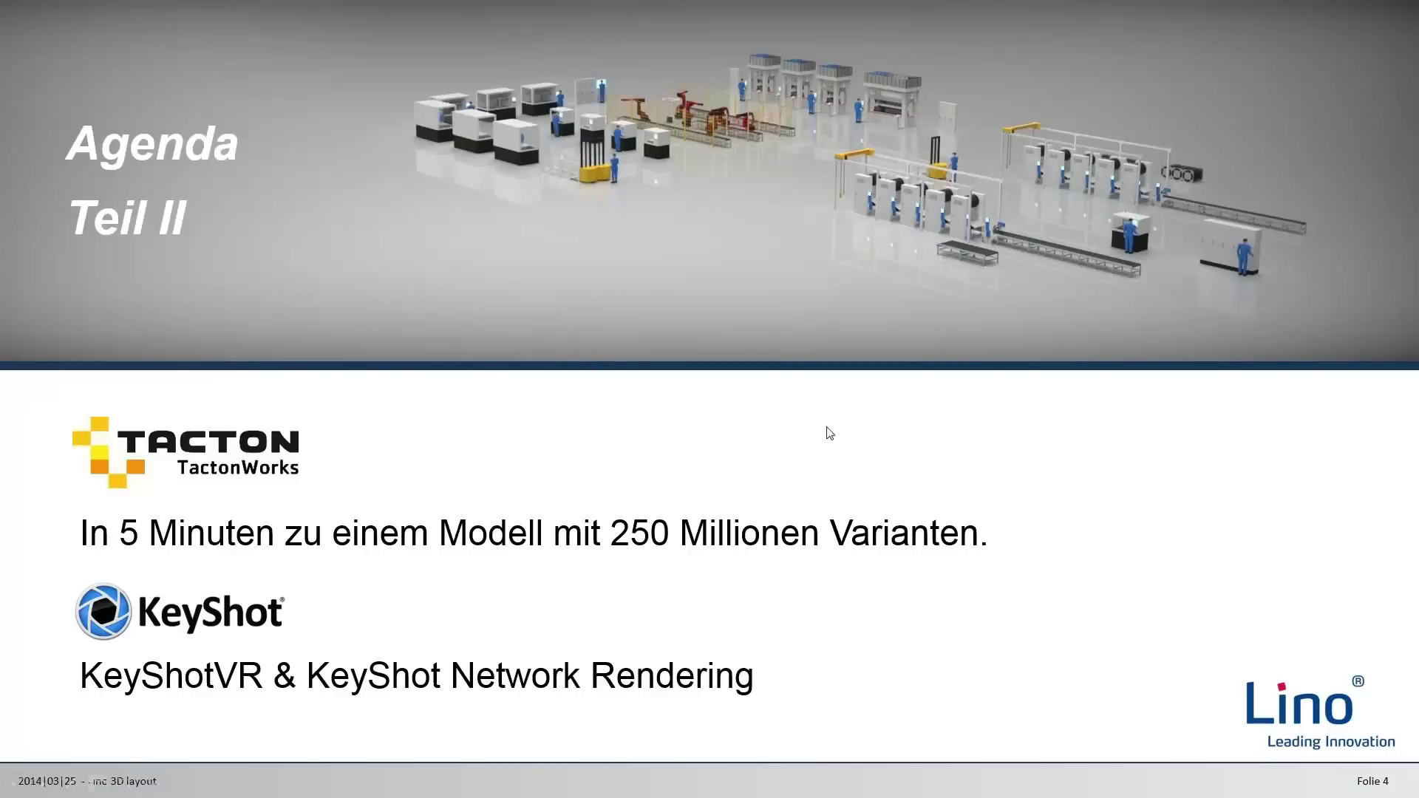
Step: Advance the slideshow to slide 5, Zusammenfassung
click(764, 474)
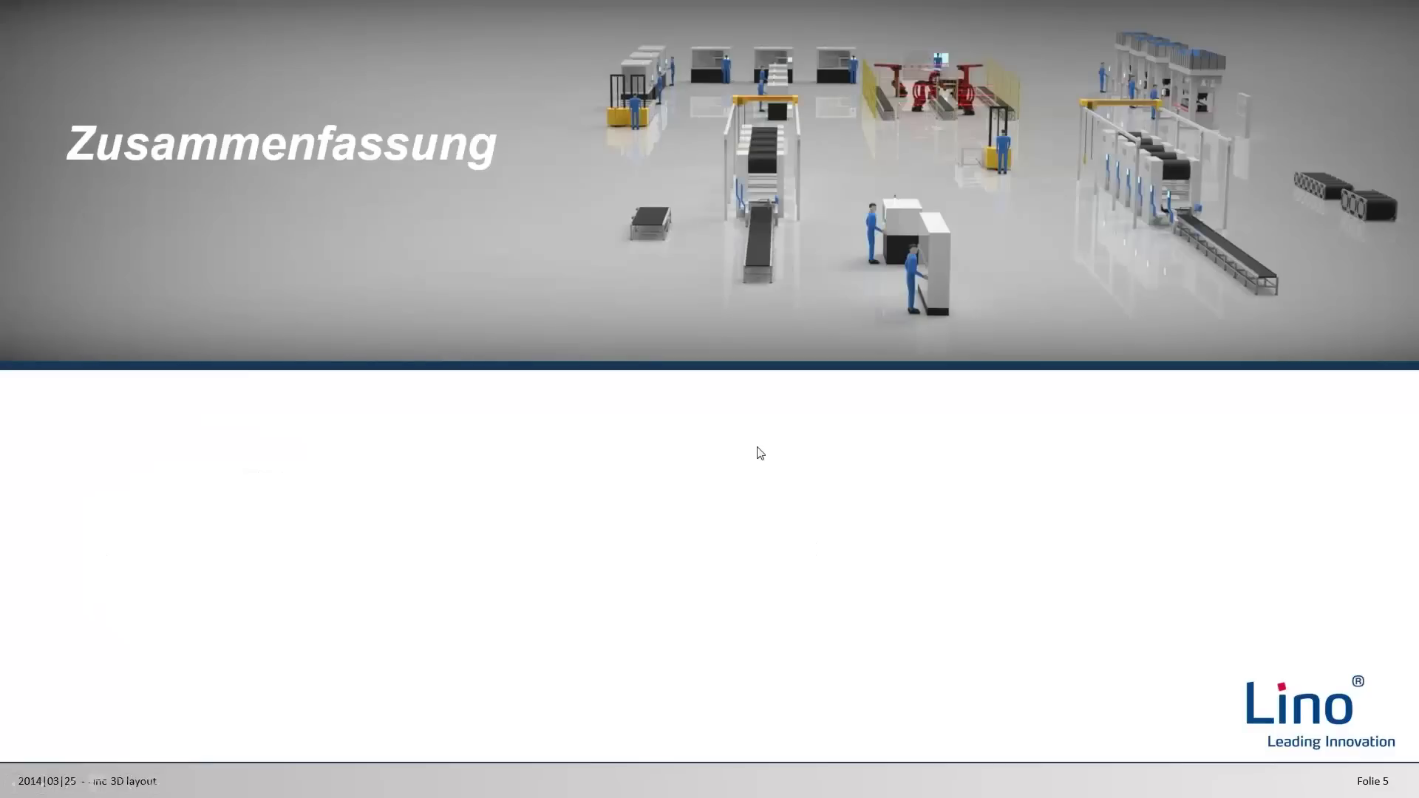